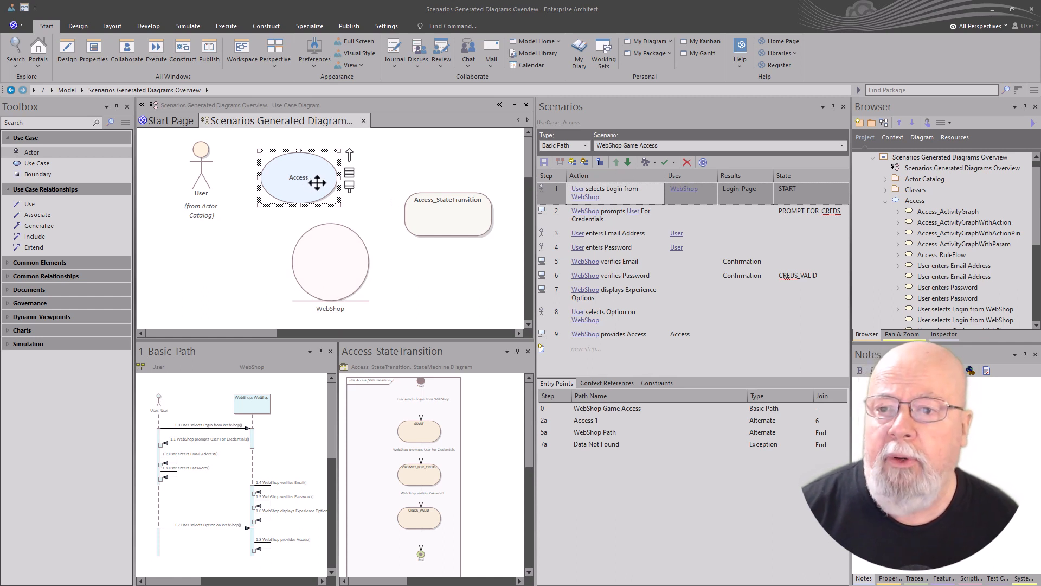
{"action": "left_click", "coordinate": [656, 163]}
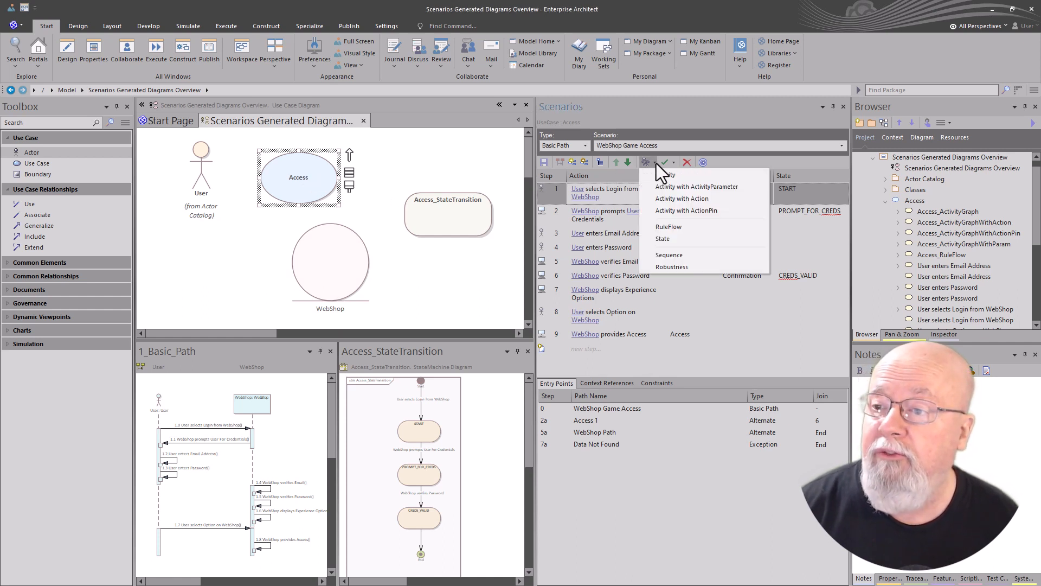
{"action": "left_click", "coordinate": [658, 166]}
{"action": "left_click", "coordinate": [653, 162]}
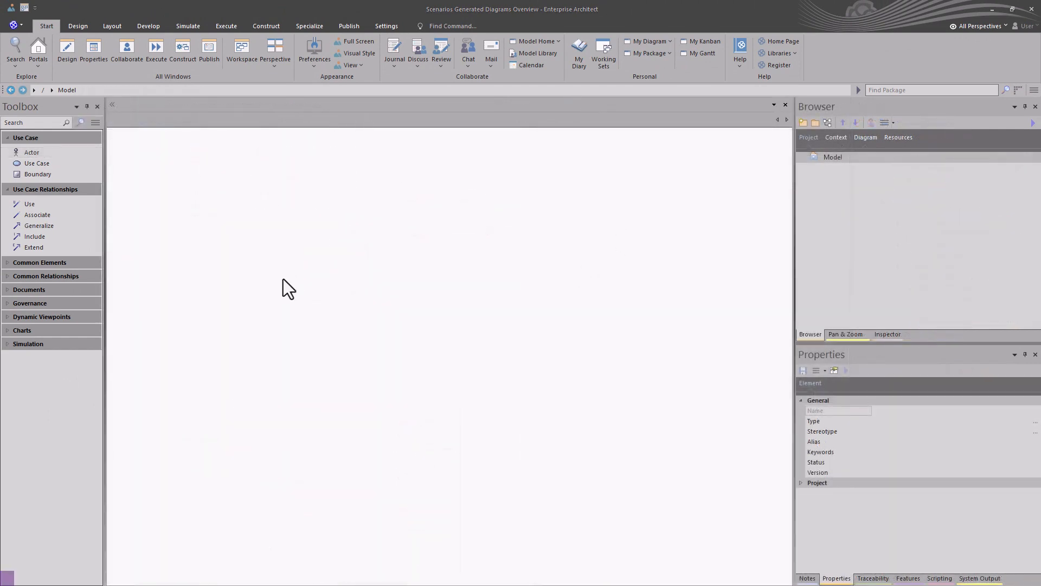
Create a package named "Scenarios Generated Diagrams Overview" under Model, with a diagram as its initial content.
{"action": "left_click", "coordinate": [827, 159]}
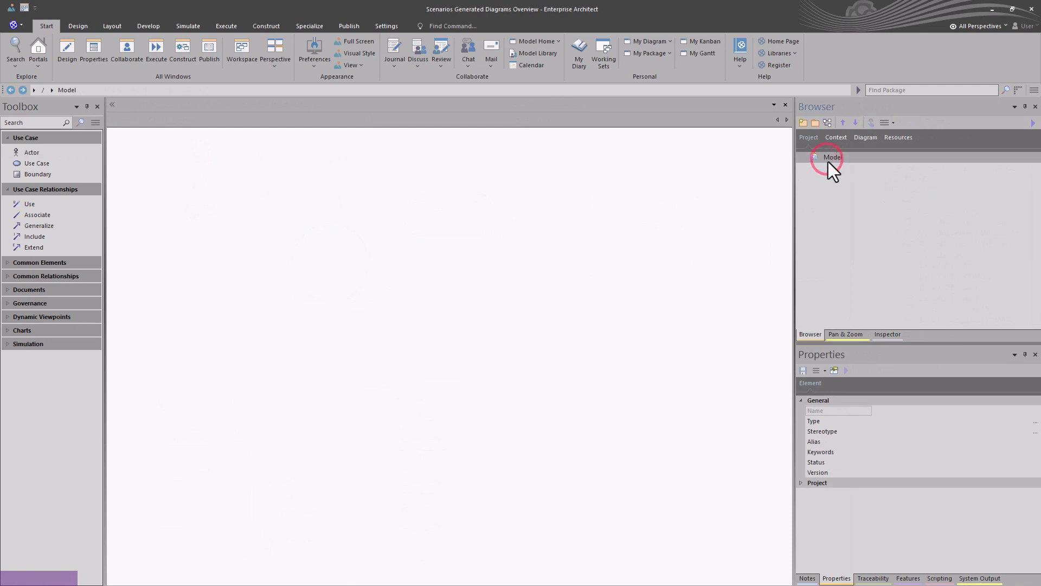
{"action": "left_click", "coordinate": [815, 124]}
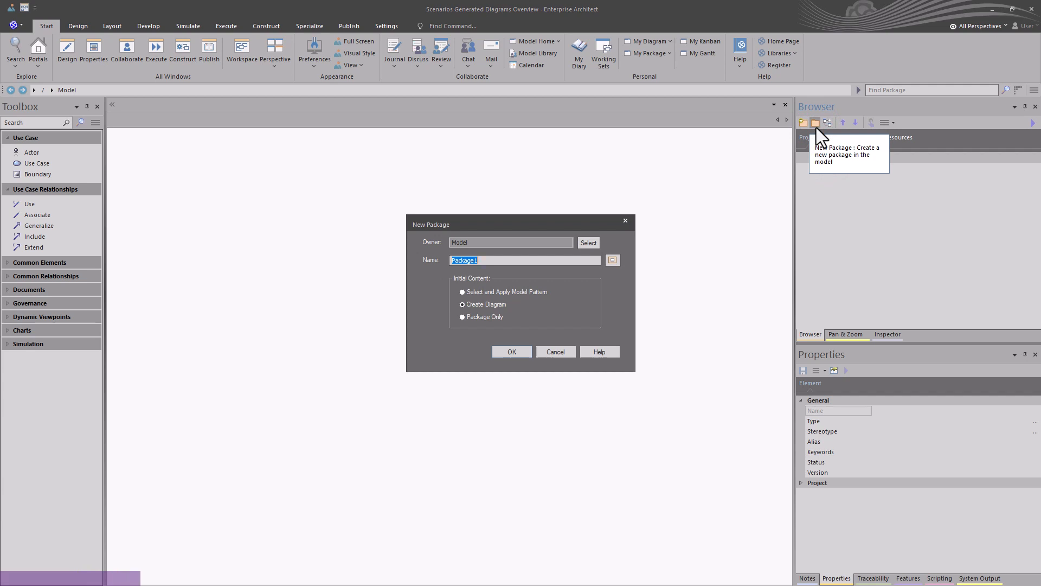
{"action": "type", "text": "Scenarios Generated Diagrams Overview"}
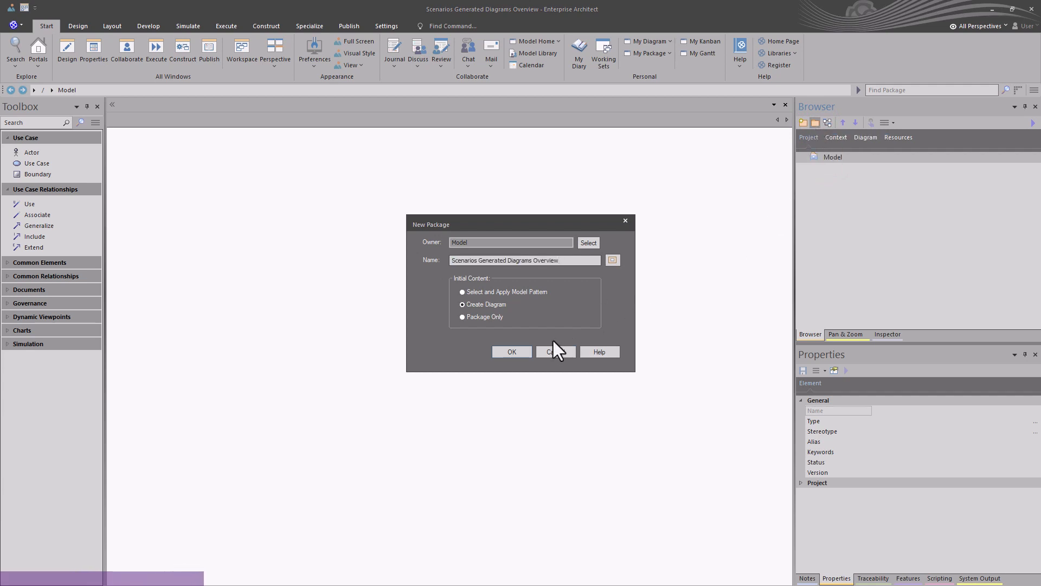
{"action": "left_click", "coordinate": [512, 352]}
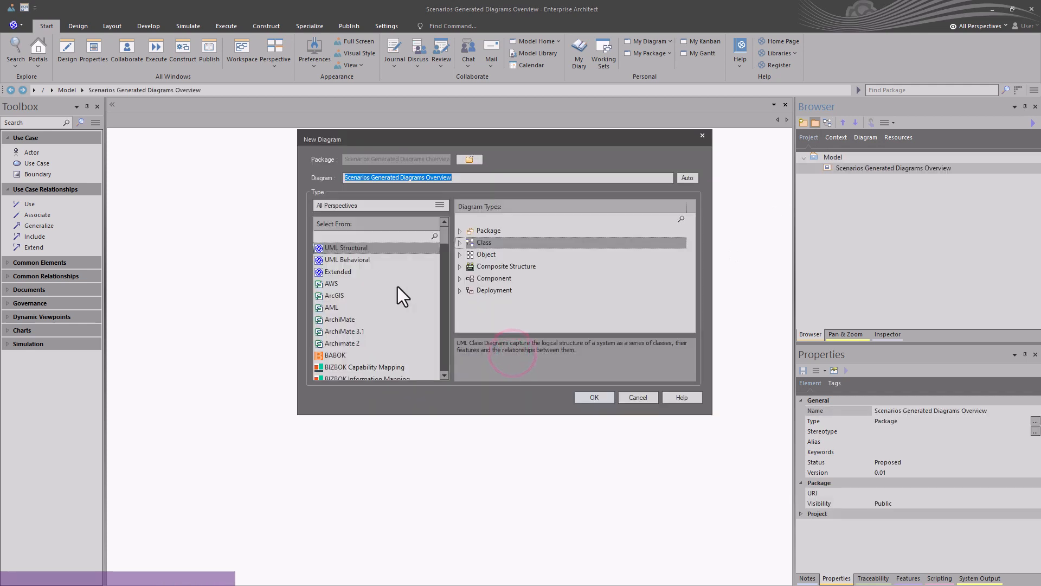
Create the package's diagram as a UML Behavioral Use Case diagram, keeping the proposed name, and open it.
{"action": "left_click", "coordinate": [334, 271]}
{"action": "left_click", "coordinate": [347, 261]}
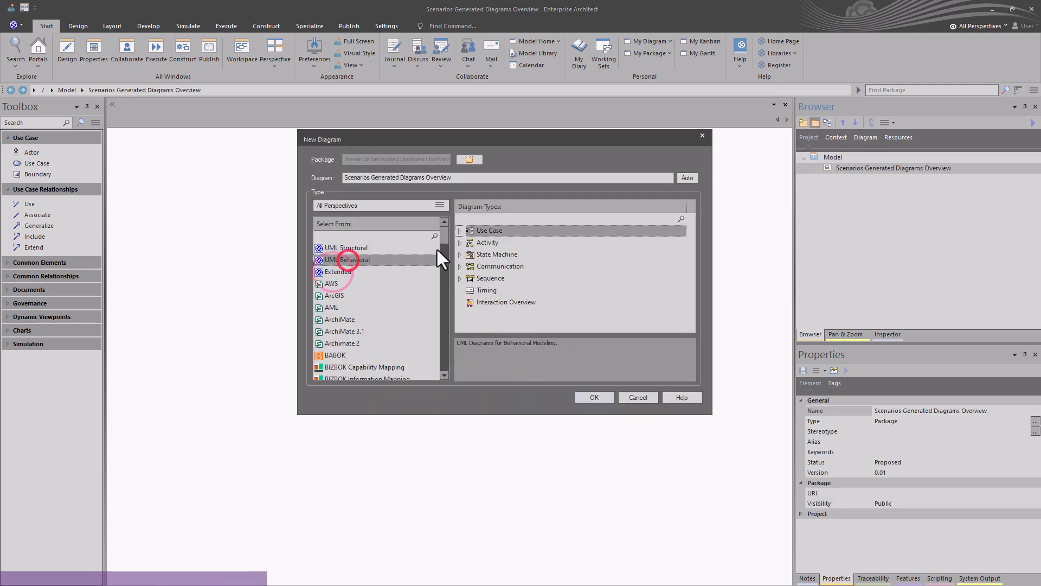
{"action": "left_click", "coordinate": [493, 230]}
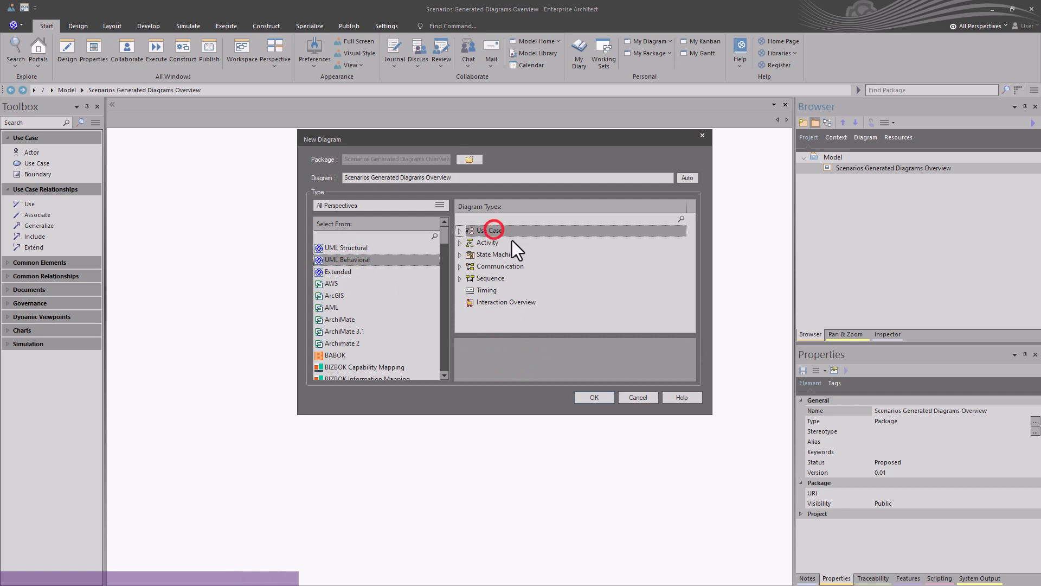
{"action": "left_click", "coordinate": [595, 399]}
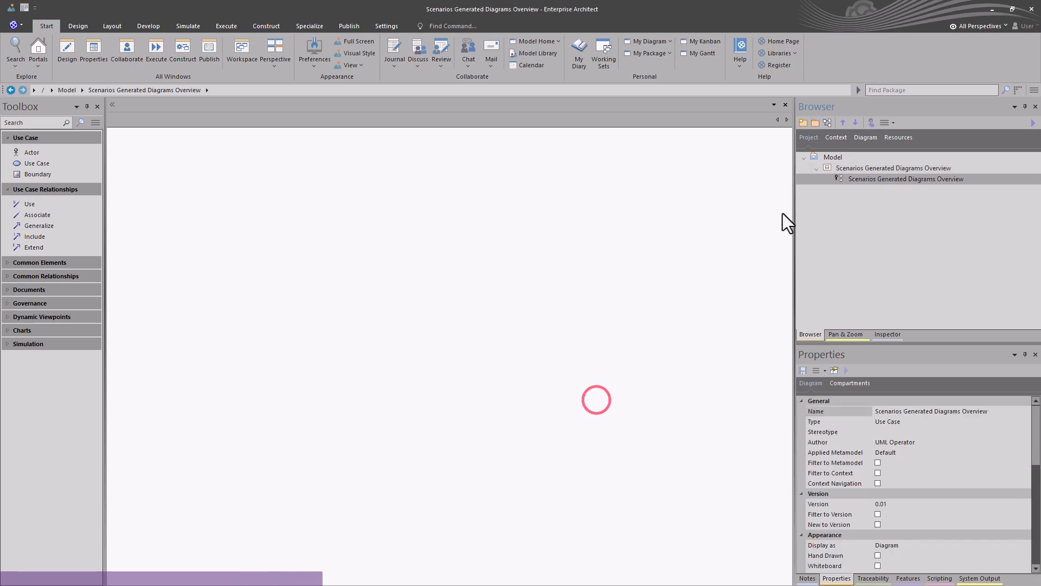
{"action": "double_click", "coordinate": [847, 179]}
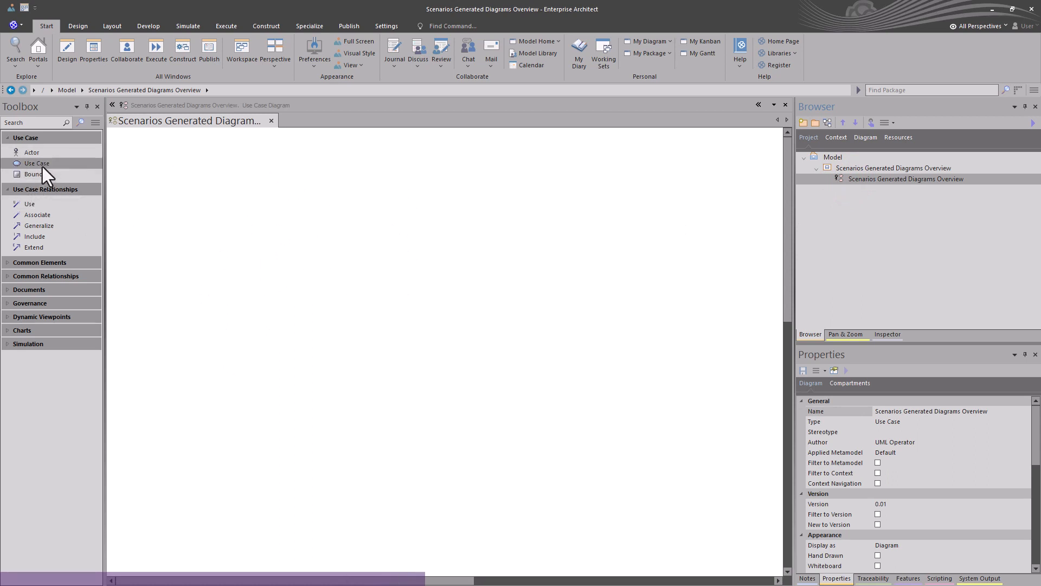
Add a use case named Access to the diagram and shift it to the right.
{"action": "left_click_drag", "start_coordinate": [41, 165], "coordinate": [273, 183]}
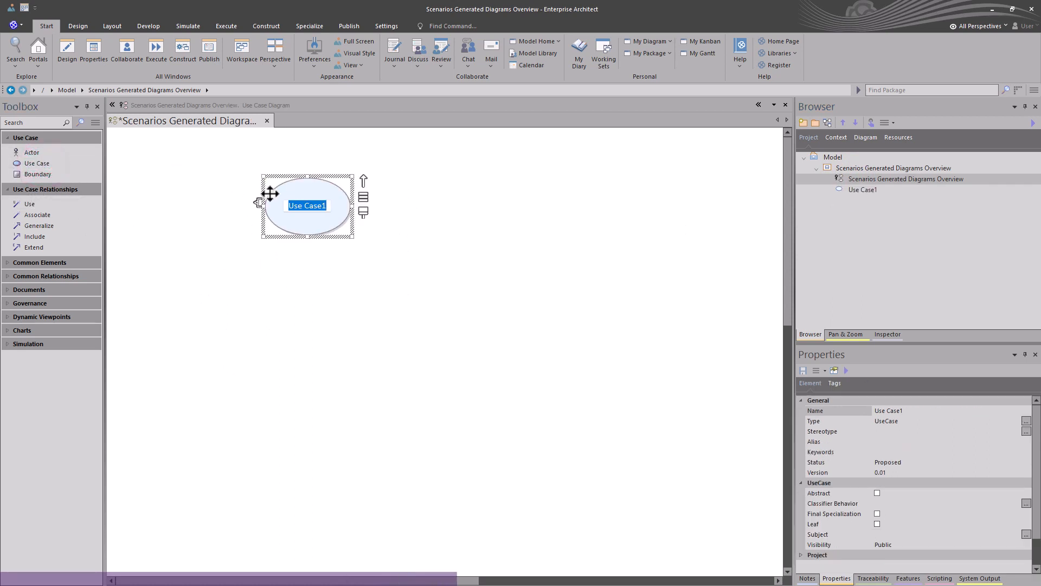
{"action": "type", "text": "Access"}
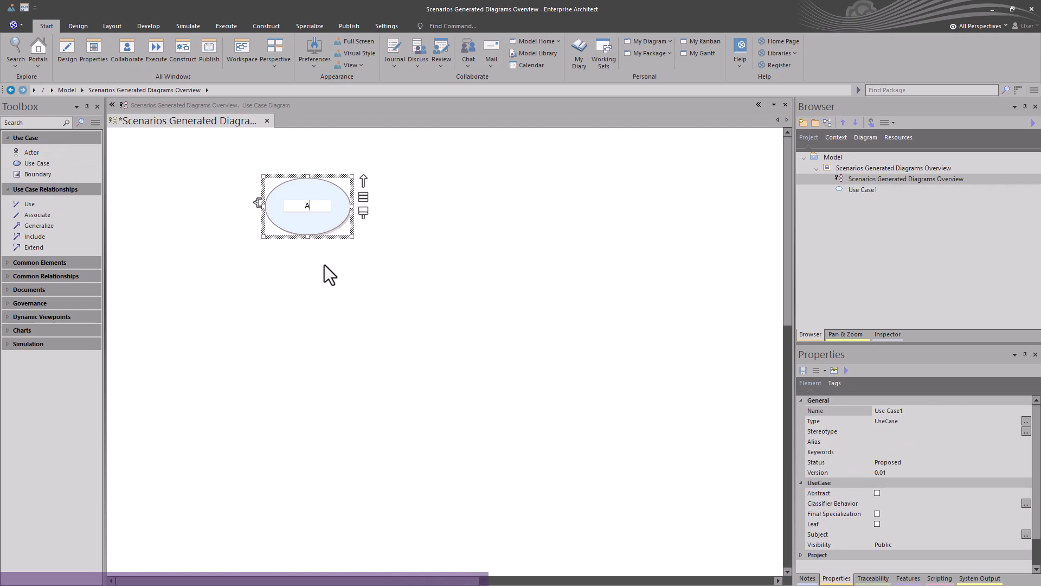
{"action": "key", "text": "Return"}
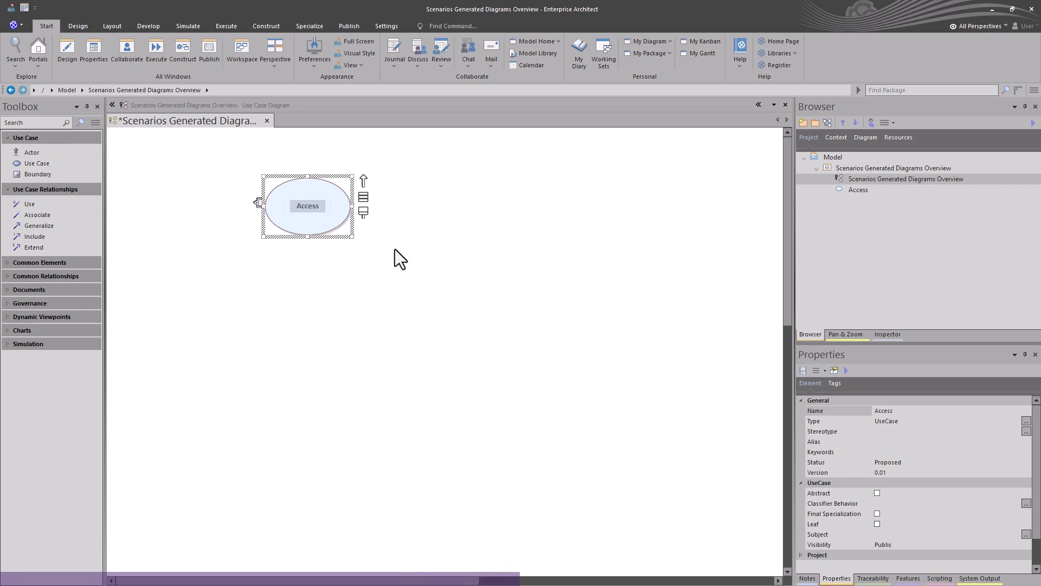
{"action": "left_click_drag", "start_coordinate": [298, 223], "coordinate": [387, 234]}
{"action": "left_click", "coordinate": [372, 302]}
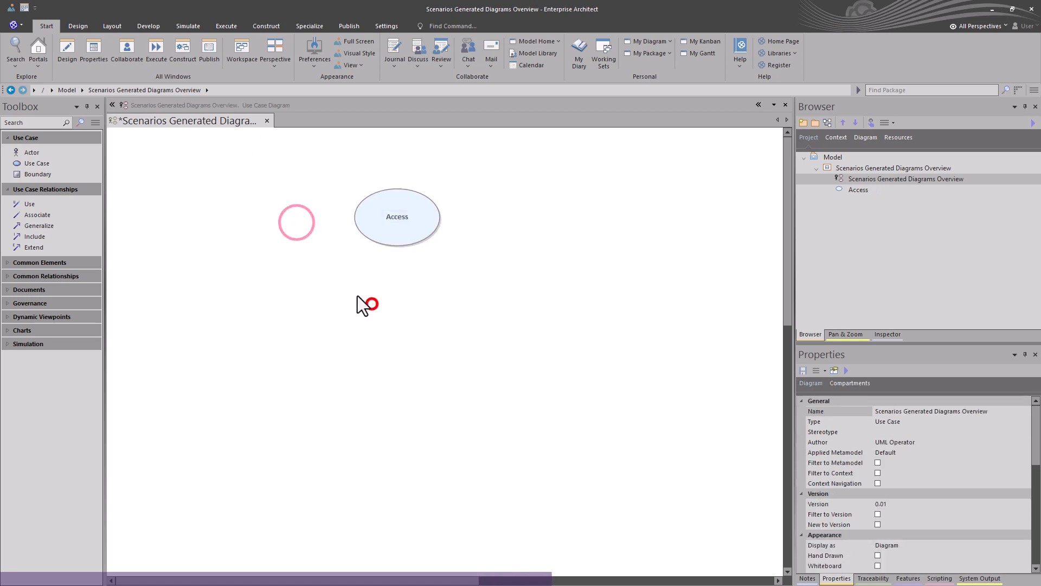
Add an actor named User to the left of the Access use case.
{"action": "left_click_drag", "start_coordinate": [54, 153], "coordinate": [181, 189]}
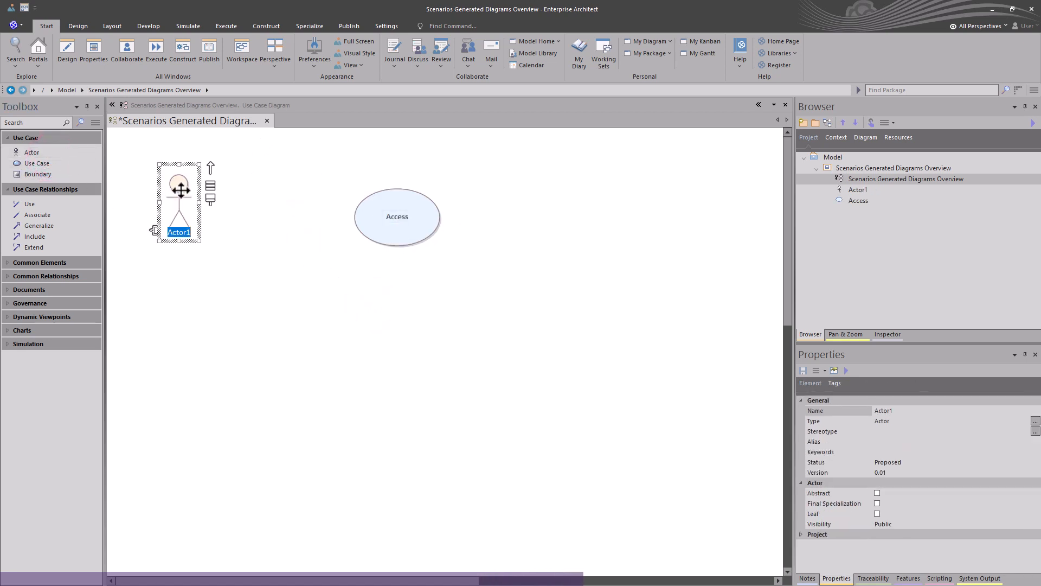
{"action": "type", "text": "User"}
{"action": "key", "text": "Return"}
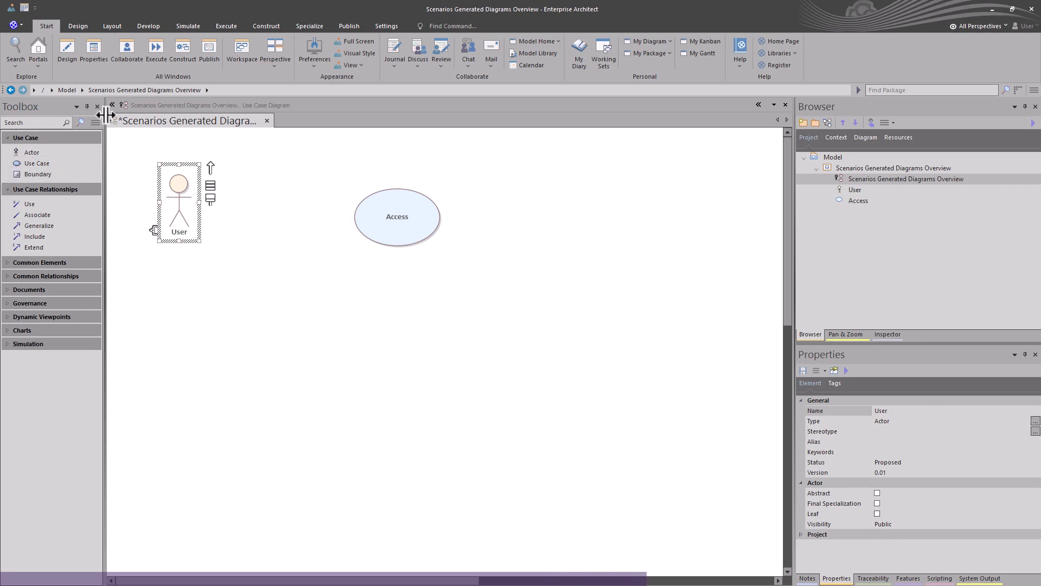
Switch the toolbox to the Class elements and add a class named WebShop below and between User and Access.
{"action": "left_click", "coordinate": [81, 124]}
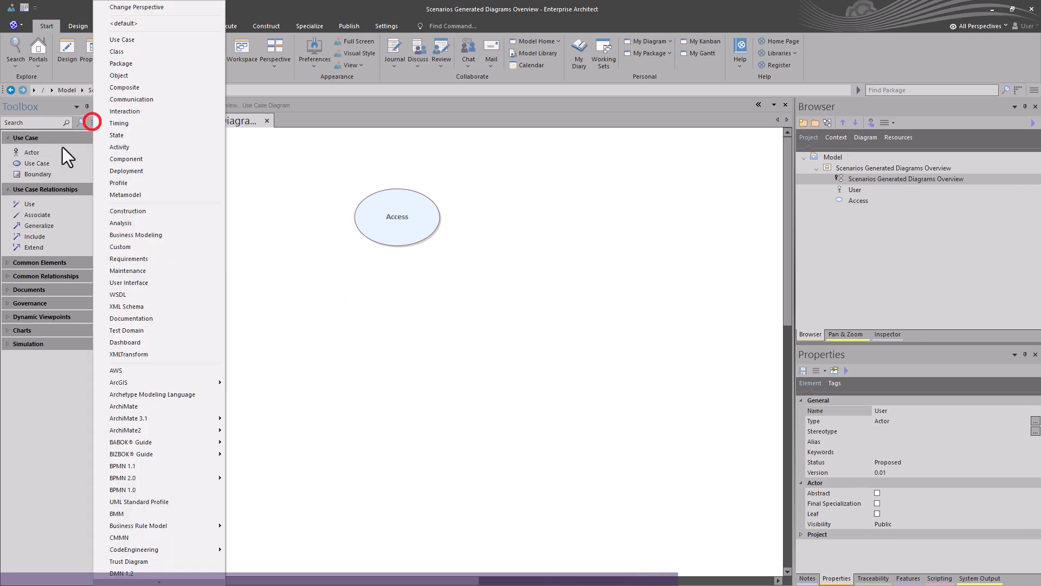
{"action": "left_click", "coordinate": [122, 54]}
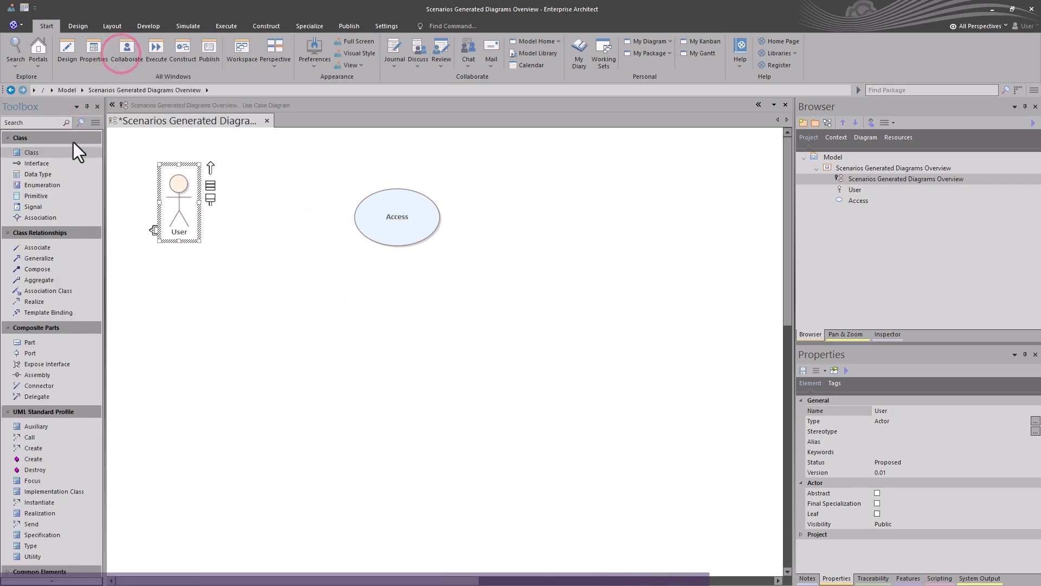
{"action": "left_click", "coordinate": [46, 154]}
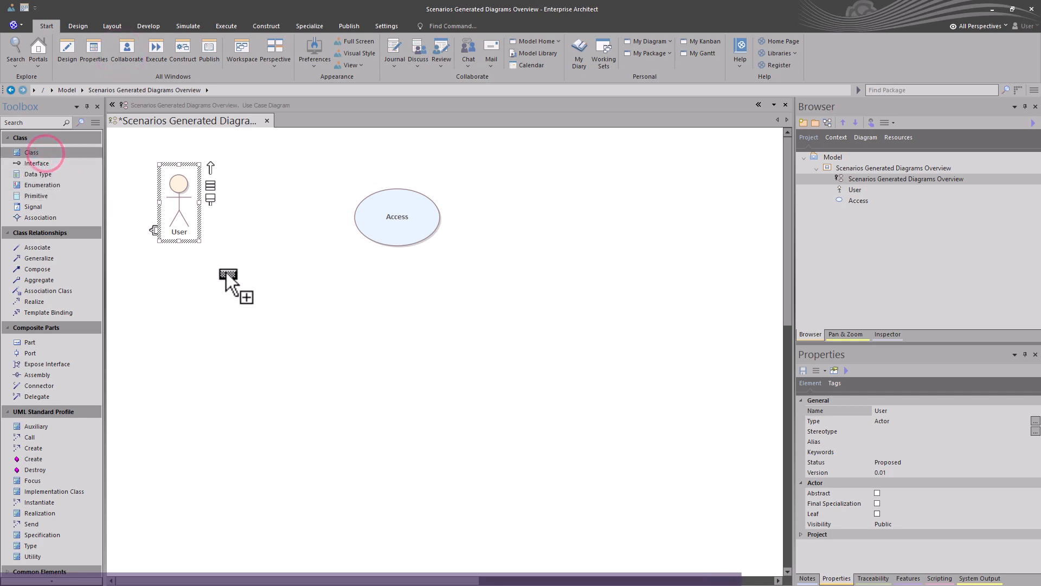
{"action": "left_click", "coordinate": [254, 271]}
{"action": "left_click", "coordinate": [275, 356]}
{"action": "left_click", "coordinate": [293, 303]}
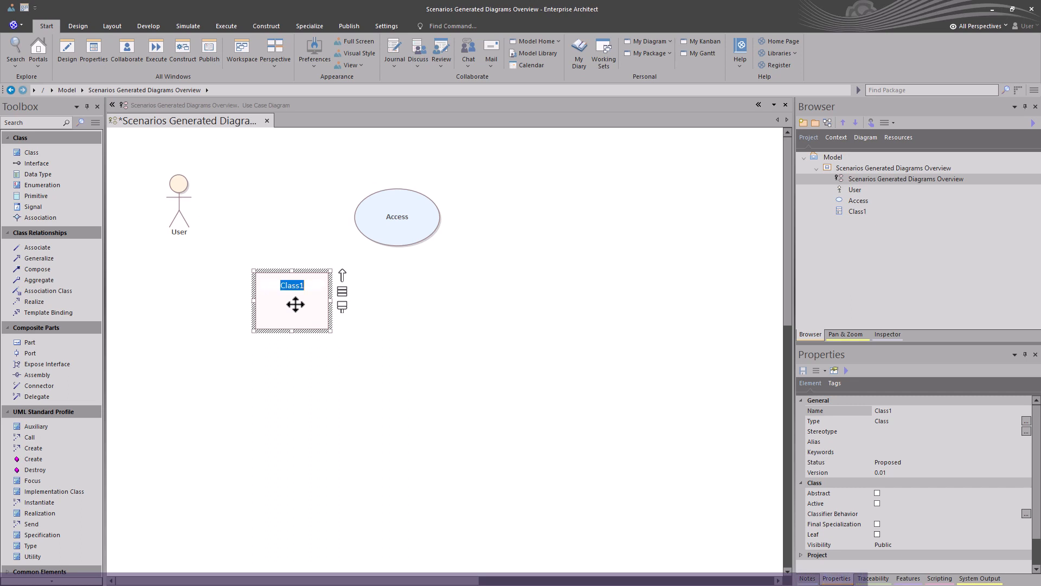
{"action": "type", "text": "WebSh"}
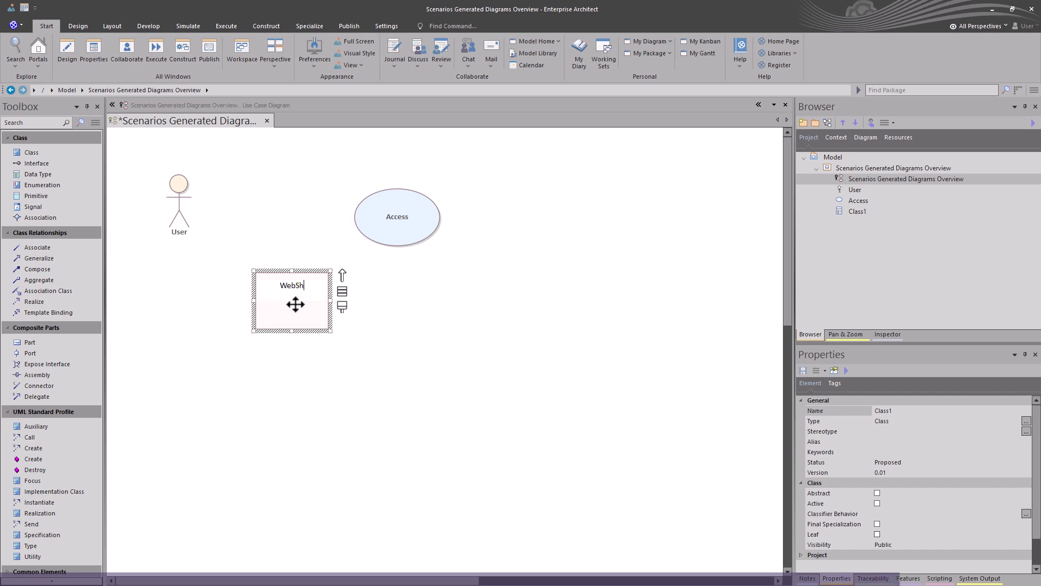
{"action": "type", "text": "op"}
{"action": "key", "text": "Return"}
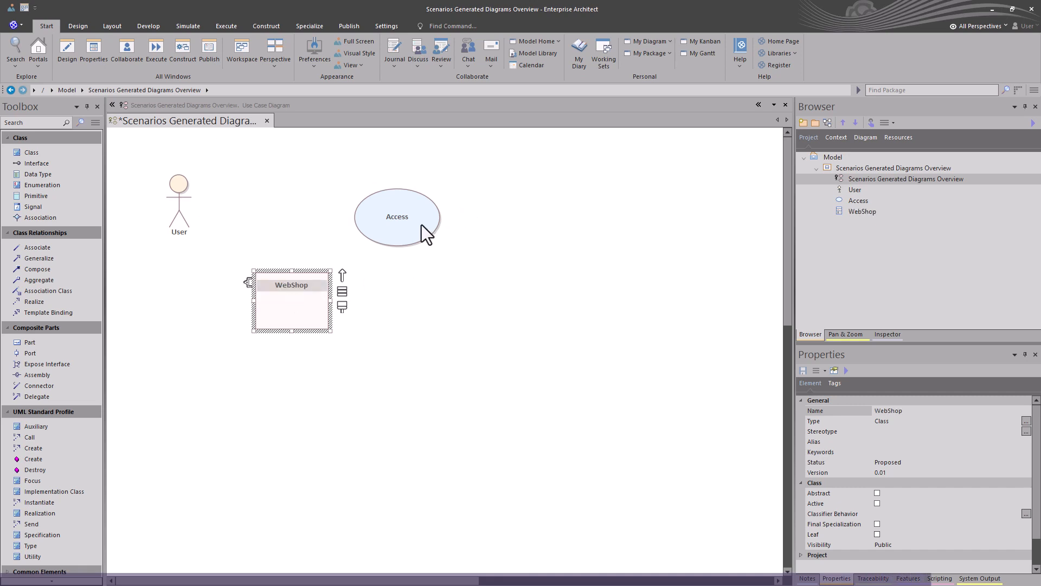
Rearrange the diagram: move Access up and left, WebShop down and right beneath it, and User slightly right.
{"action": "left_click_drag", "start_coordinate": [427, 235], "coordinate": [407, 205]}
{"action": "left_click_drag", "start_coordinate": [290, 297], "coordinate": [340, 326]}
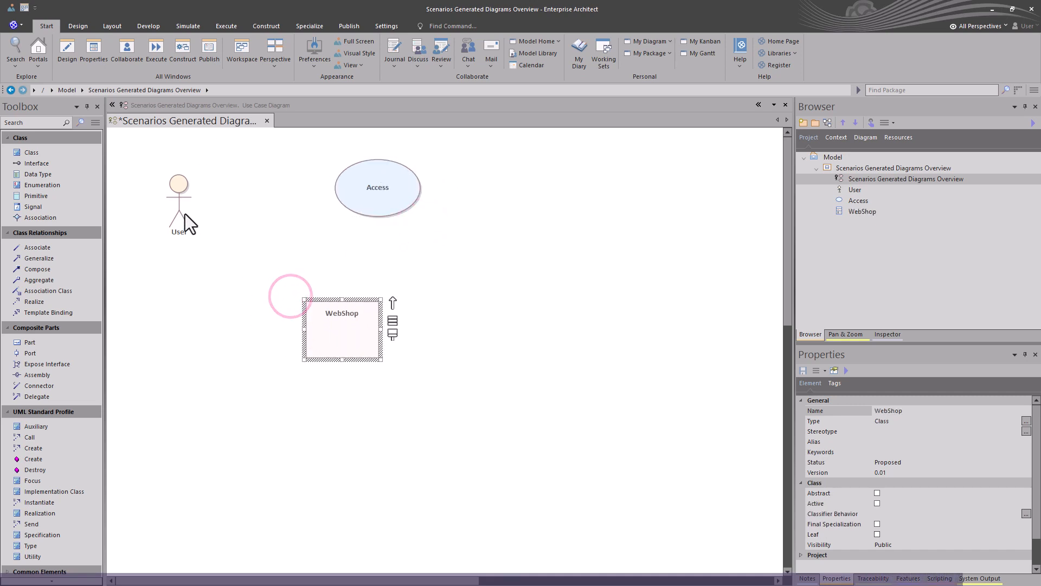
{"action": "left_click_drag", "start_coordinate": [178, 193], "coordinate": [192, 194]}
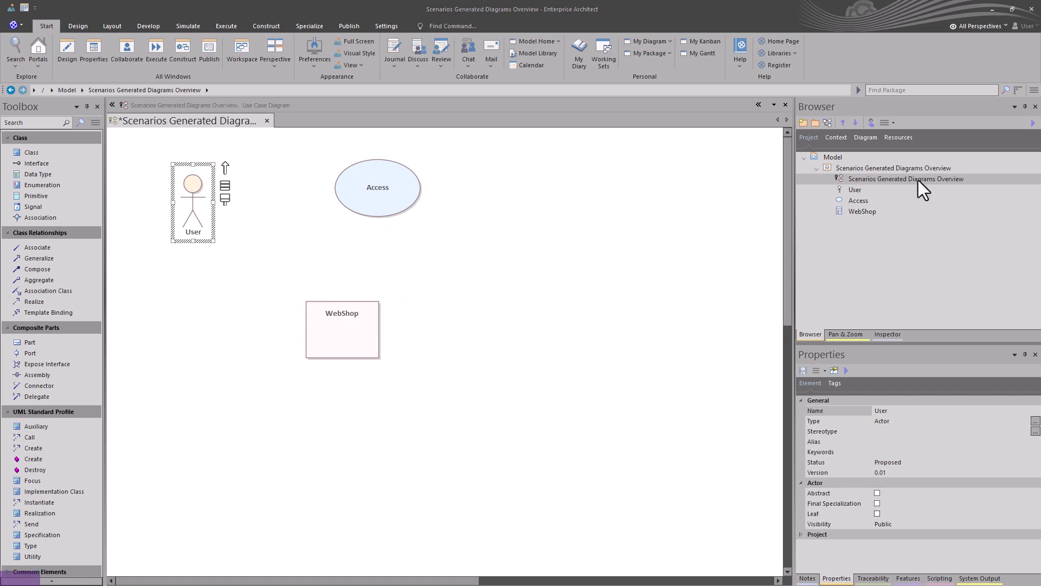
Create an "Actor Catalog" package inside Scenarios Generated Diagrams Overview without a diagram, and move the User actor into it.
{"action": "left_click", "coordinate": [864, 170]}
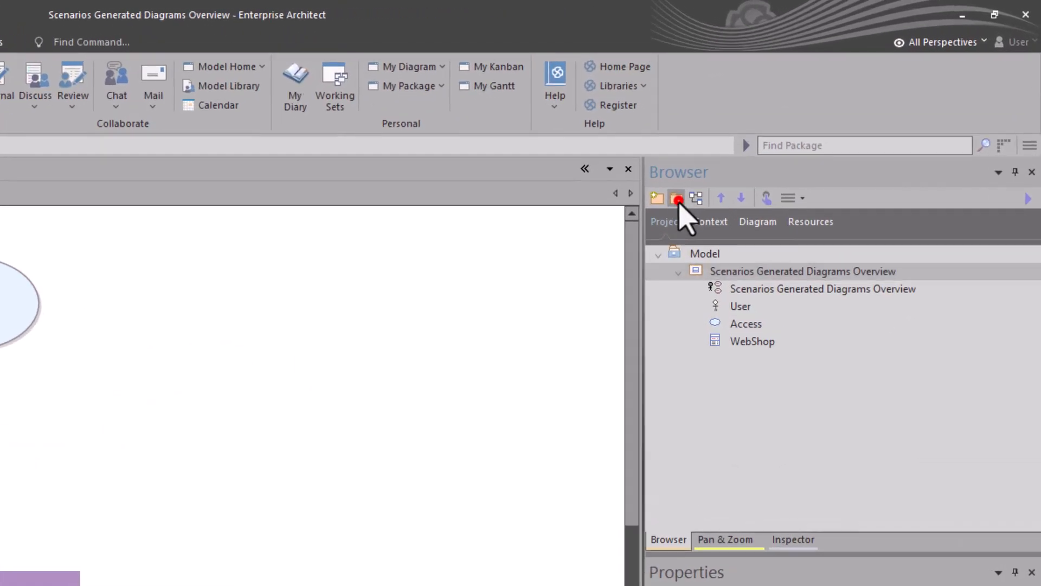
{"action": "left_click", "coordinate": [816, 123]}
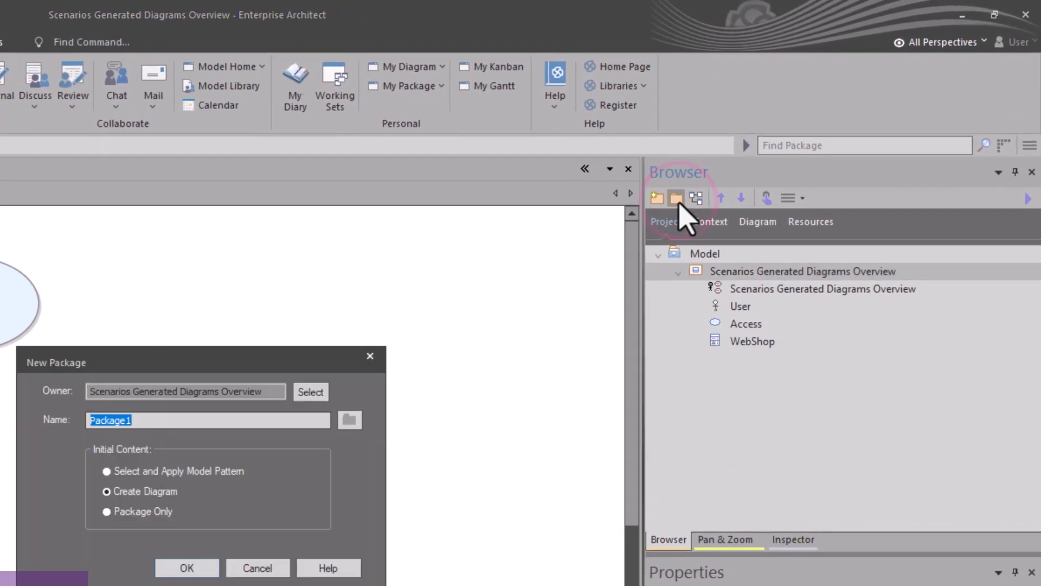
{"action": "type", "text": "Actor Cata"}
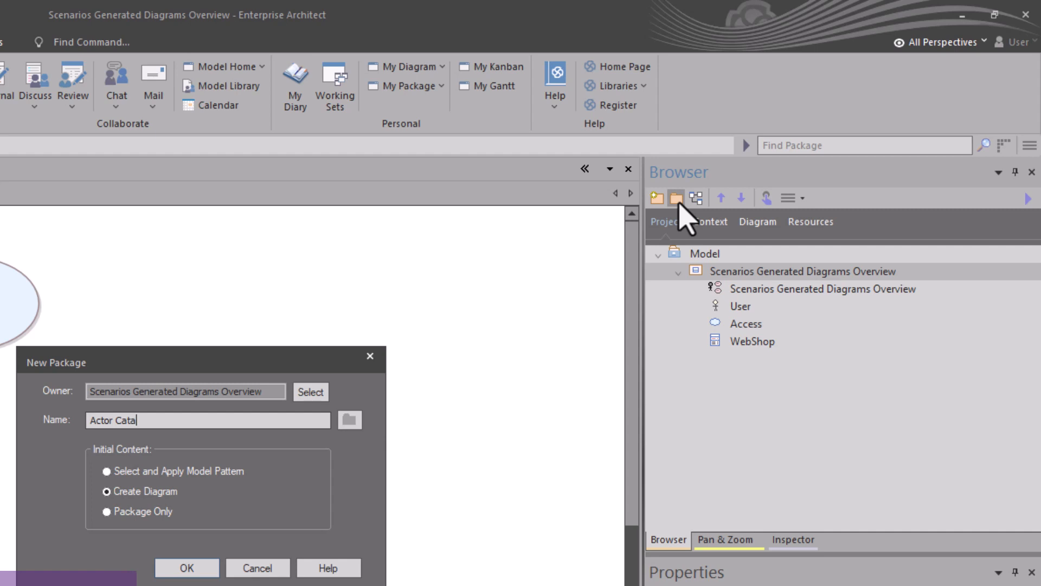
{"action": "type", "text": "log"}
{"action": "key", "text": "Return"}
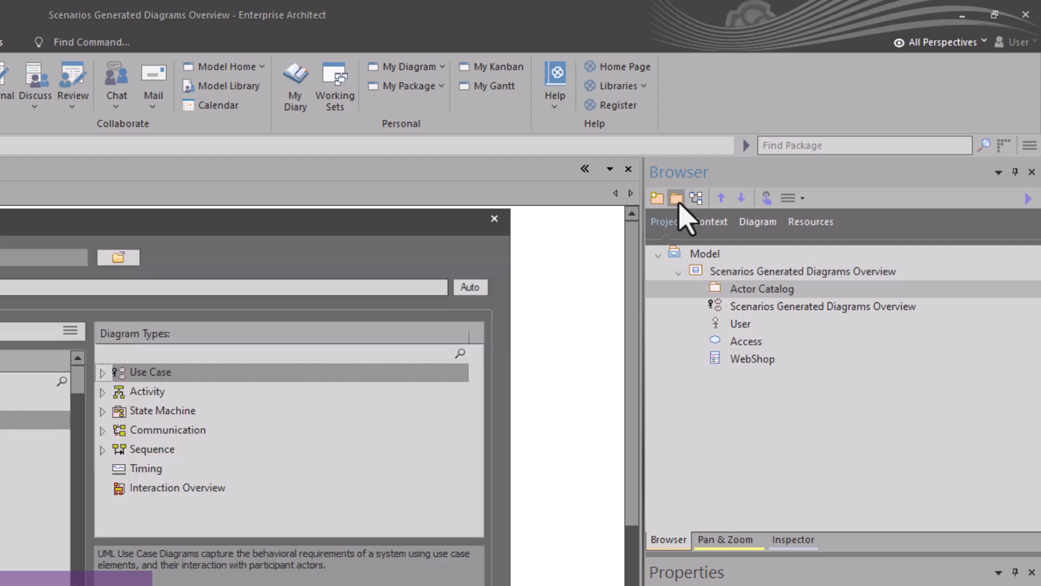
{"action": "key", "text": "Escape"}
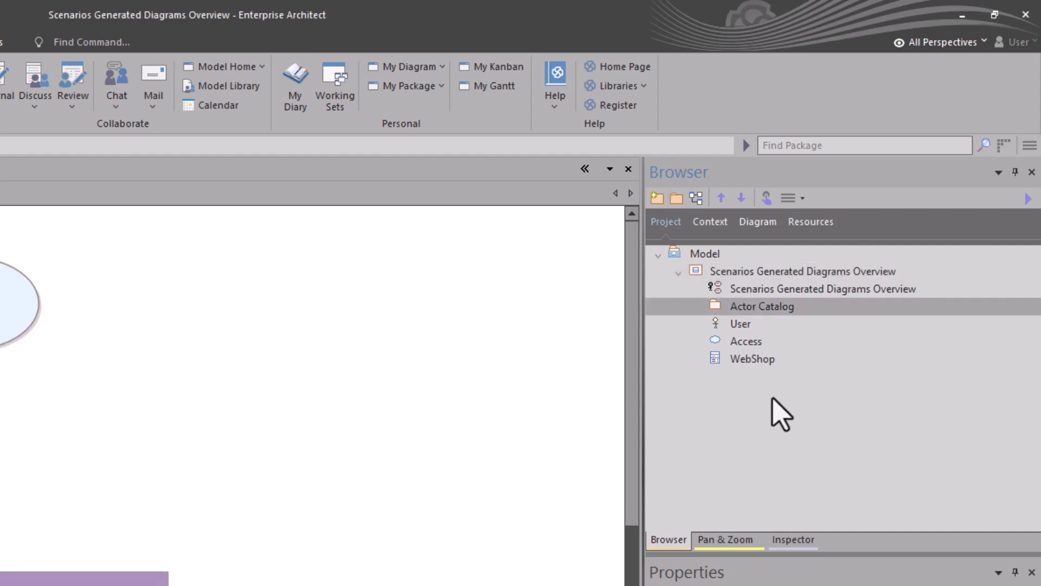
{"action": "left_click", "coordinate": [737, 324]}
{"action": "left_click_drag", "start_coordinate": [738, 323], "coordinate": [757, 307]}
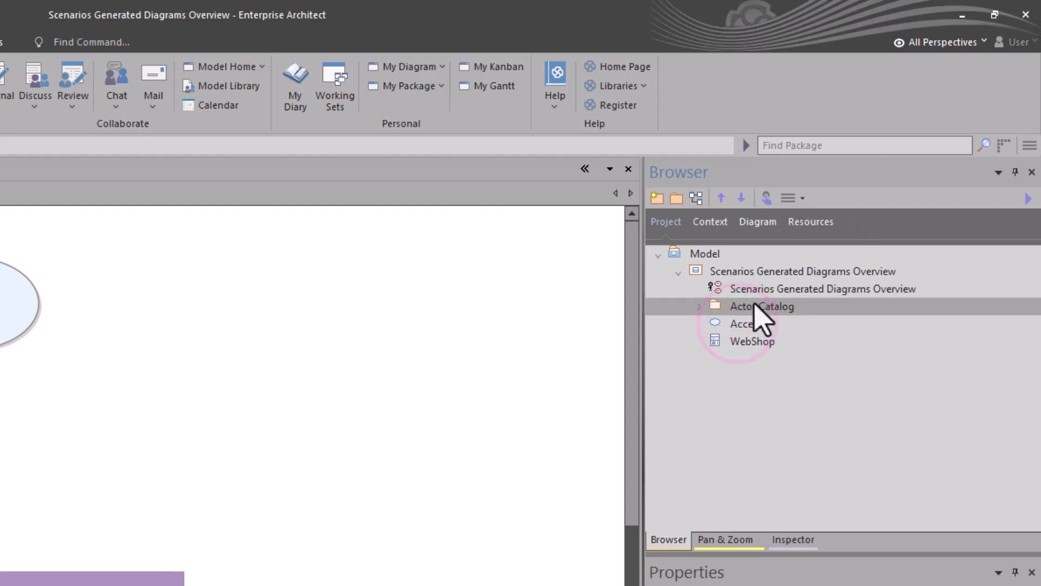
Create a "Classes" package inside Scenarios Generated Diagrams Overview with the Package Only option, and move the WebShop class into it.
{"action": "left_click", "coordinate": [712, 271]}
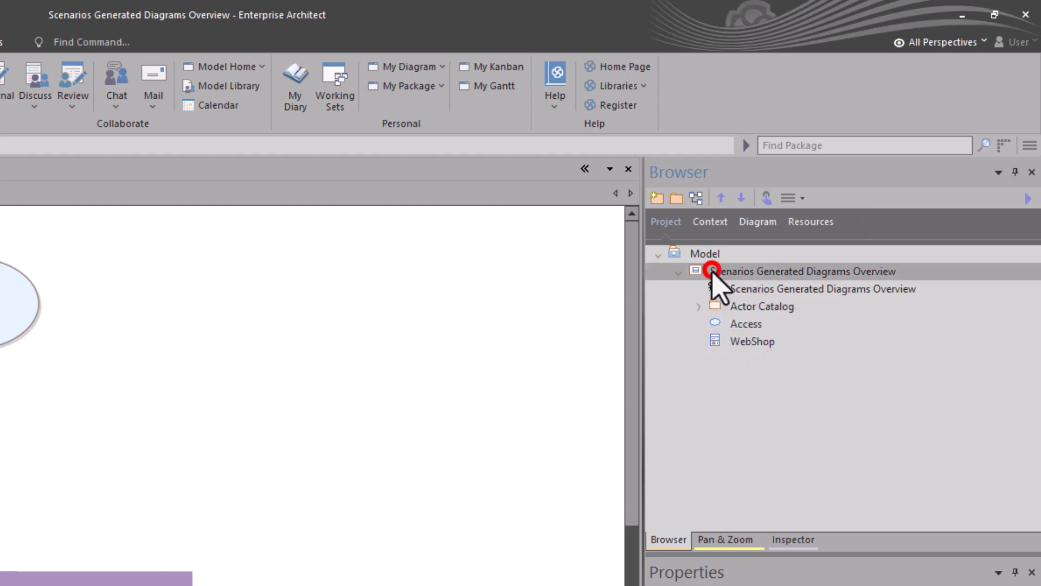
{"action": "left_click", "coordinate": [676, 198]}
{"action": "left_click", "coordinate": [162, 511]}
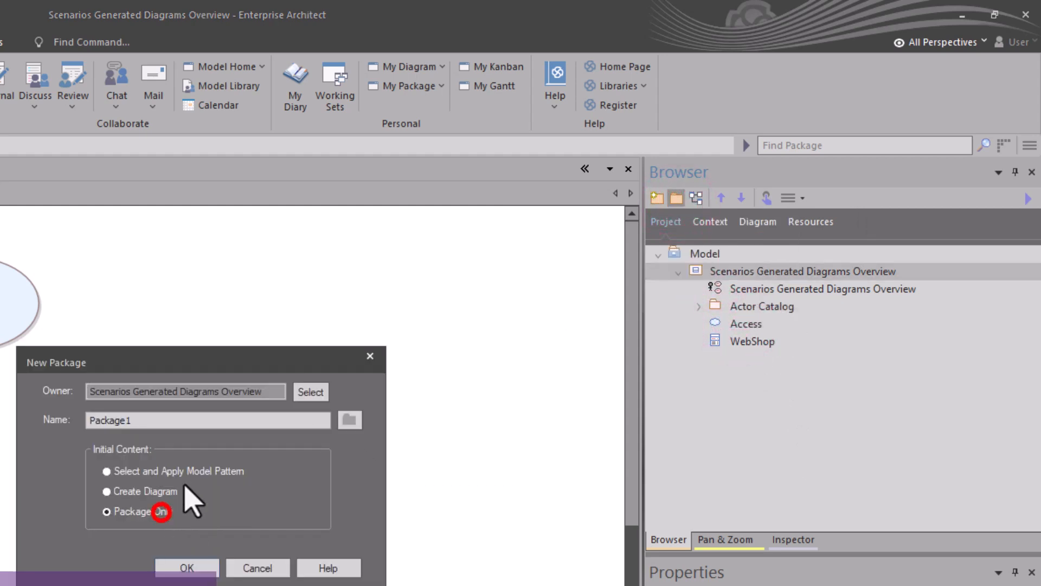
{"action": "left_click", "coordinate": [161, 420]}
{"action": "type", "text": "Classes"}
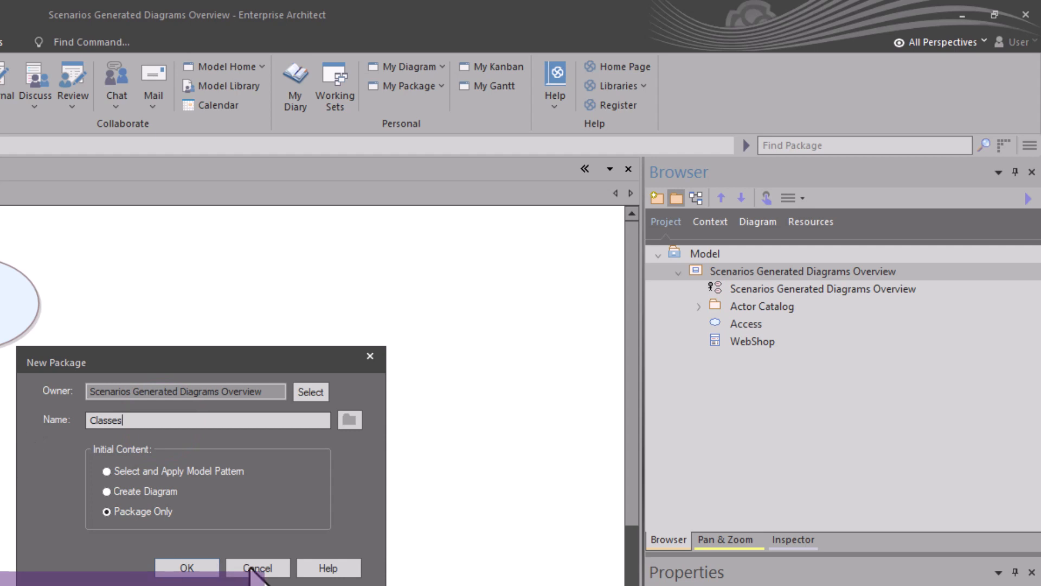
{"action": "left_click", "coordinate": [163, 567]}
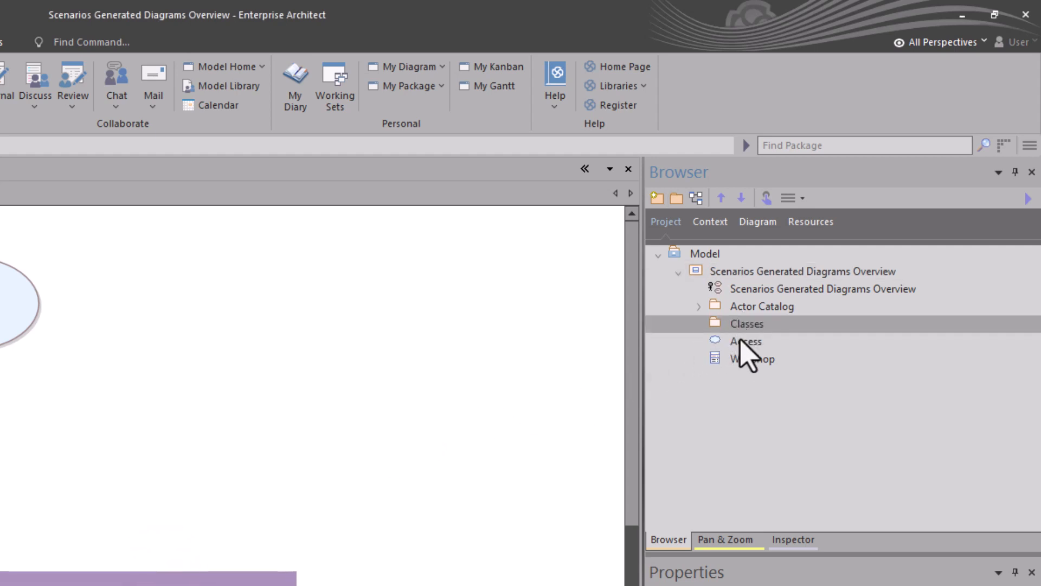
{"action": "mouse_move", "coordinate": [741, 361]}
{"action": "left_mouse_down"}
{"action": "mouse_move", "coordinate": [759, 343]}
{"action": "mouse_move", "coordinate": [751, 324]}
{"action": "left_mouse_up"}
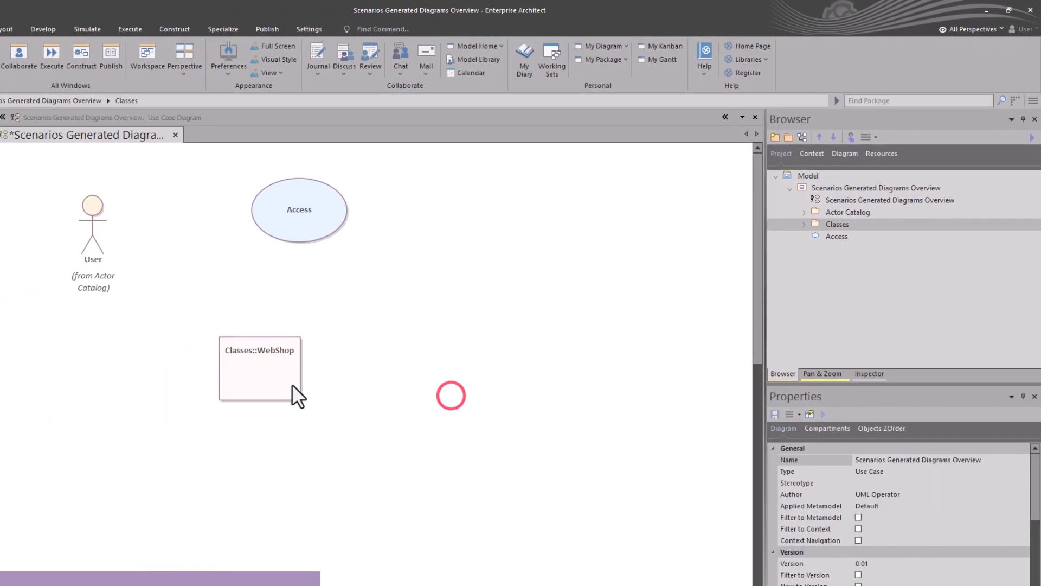
Move the WebShop class up and left beneath Access, and shift Access slightly up and left.
{"action": "left_click_drag", "start_coordinate": [292, 384], "coordinate": [272, 350]}
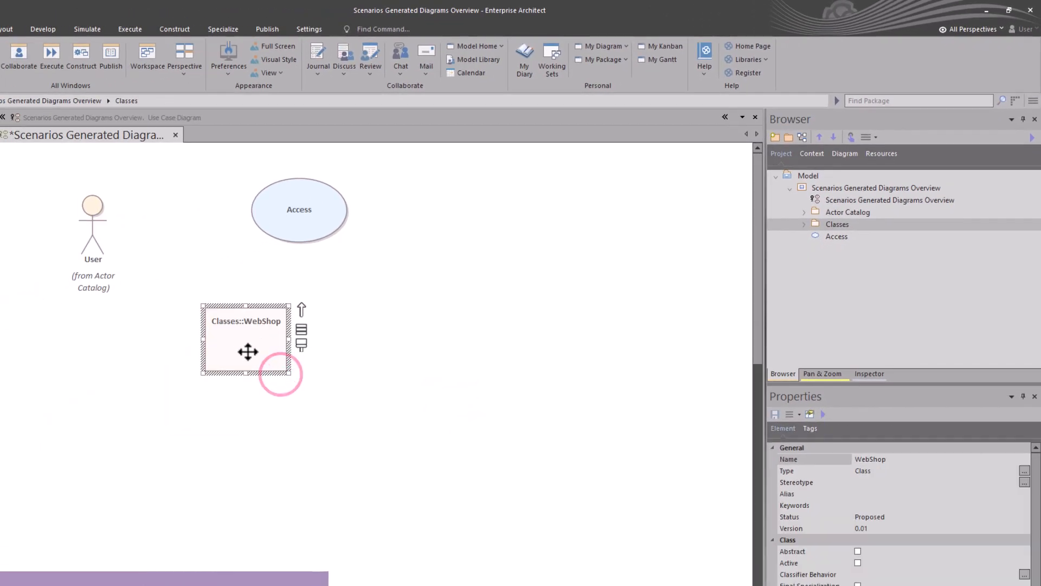
{"action": "left_click", "coordinate": [110, 278]}
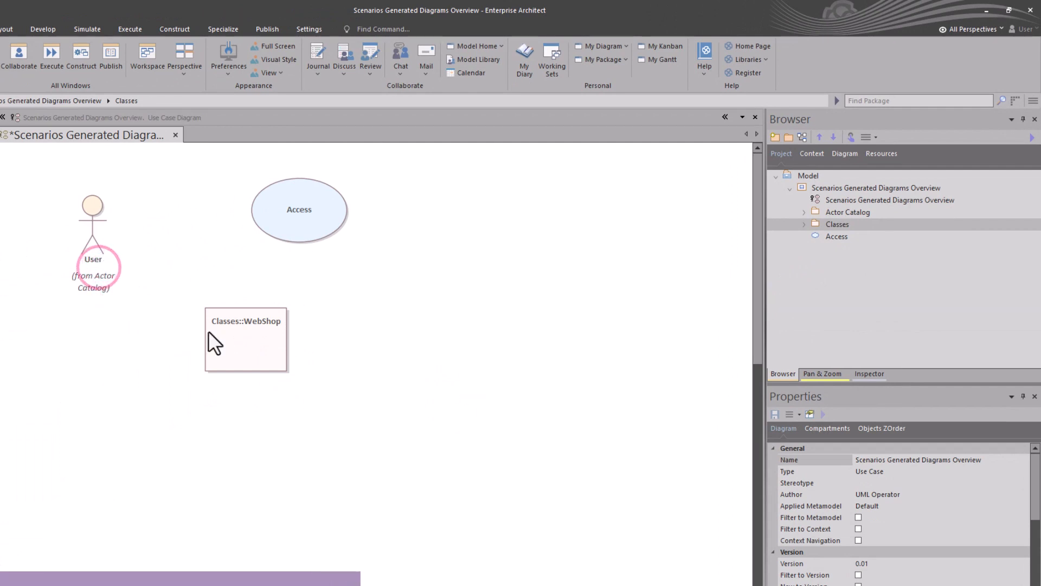
{"action": "left_click", "coordinate": [229, 347]}
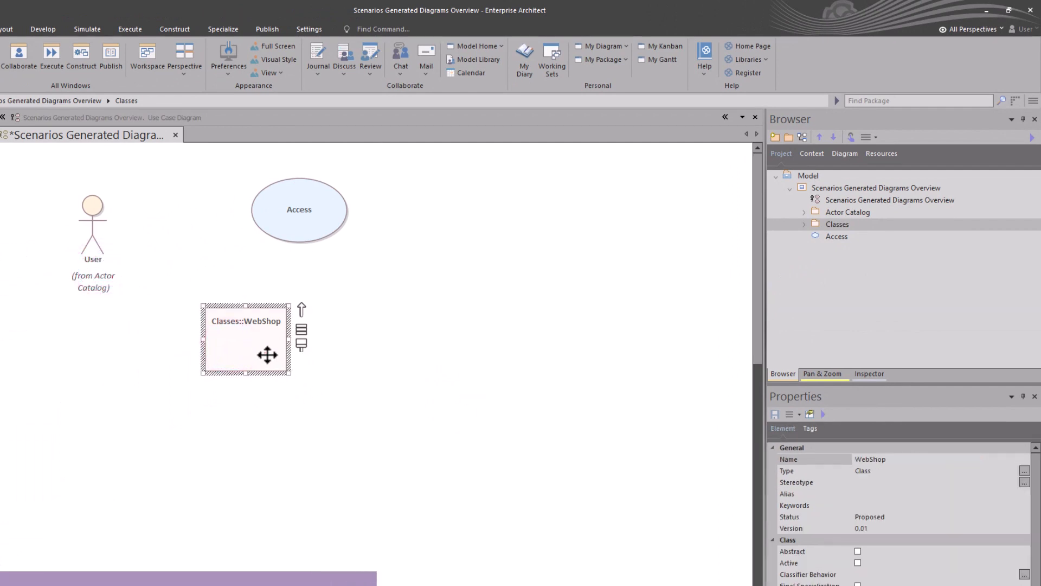
{"action": "left_click_drag", "start_coordinate": [244, 348], "coordinate": [264, 353]}
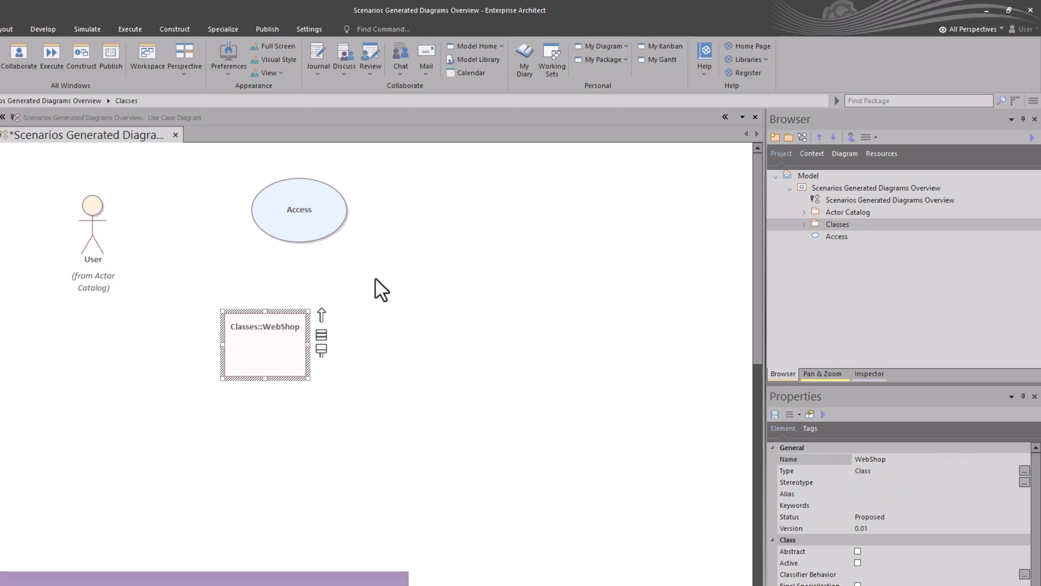
{"action": "left_click_drag", "start_coordinate": [309, 221], "coordinate": [292, 210]}
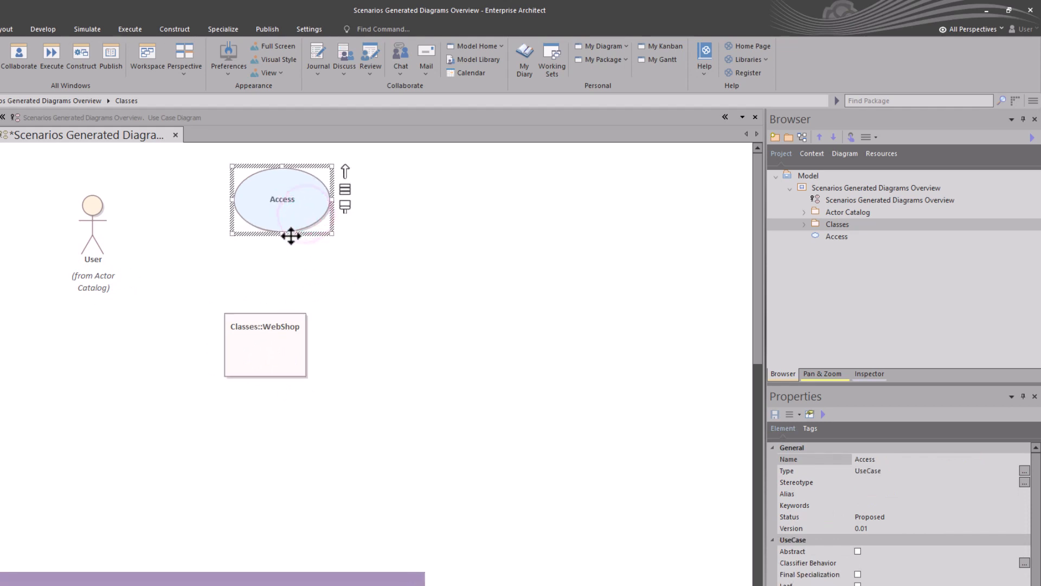
{"action": "left_click_drag", "start_coordinate": [249, 357], "coordinate": [218, 366]}
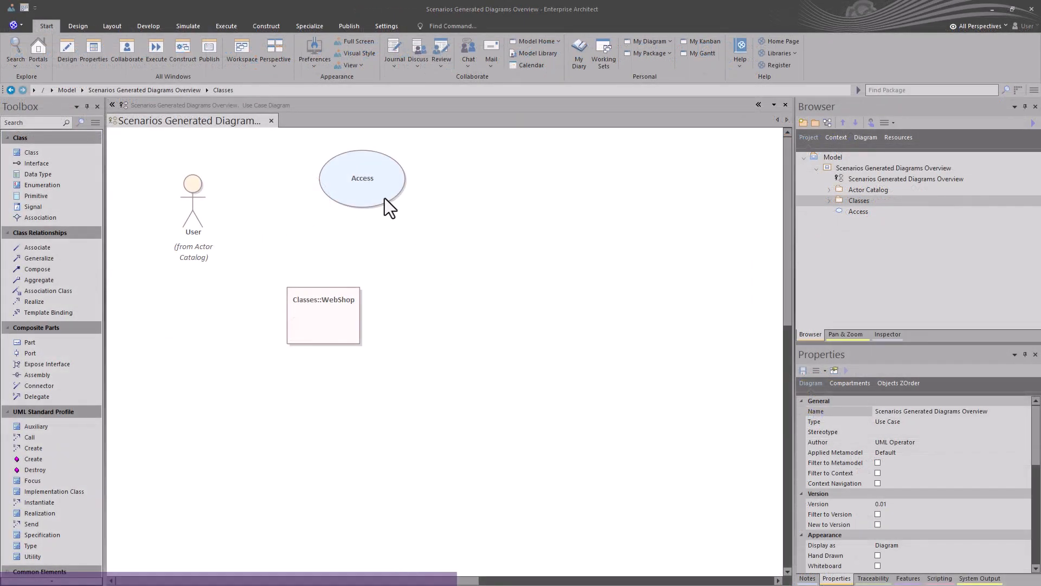
Open the Scenarios window for the Access use case and dock it between the diagram and the Browser.
{"action": "left_click", "coordinate": [378, 188]}
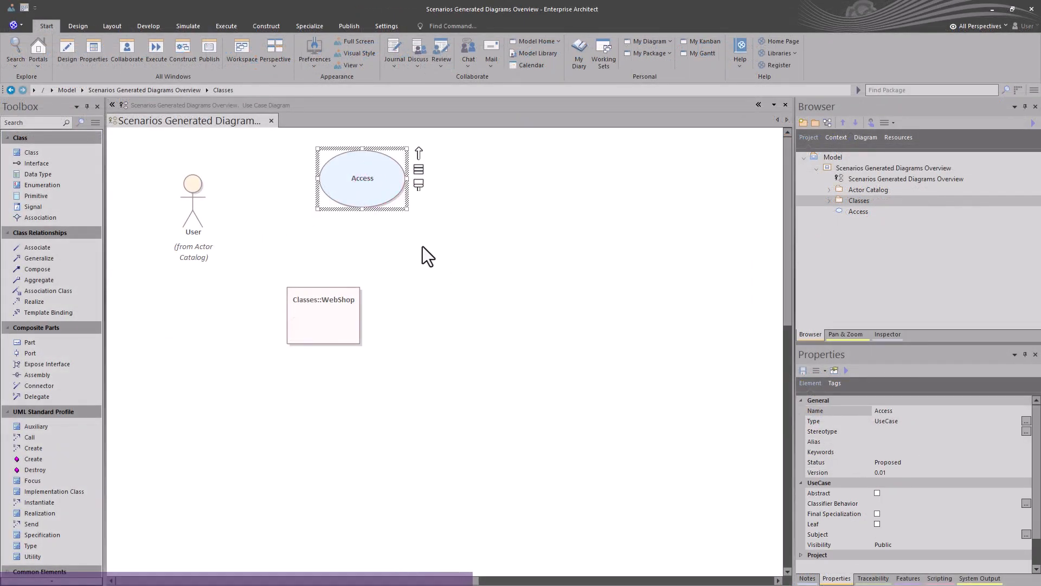
{"action": "double_click", "coordinate": [369, 185]}
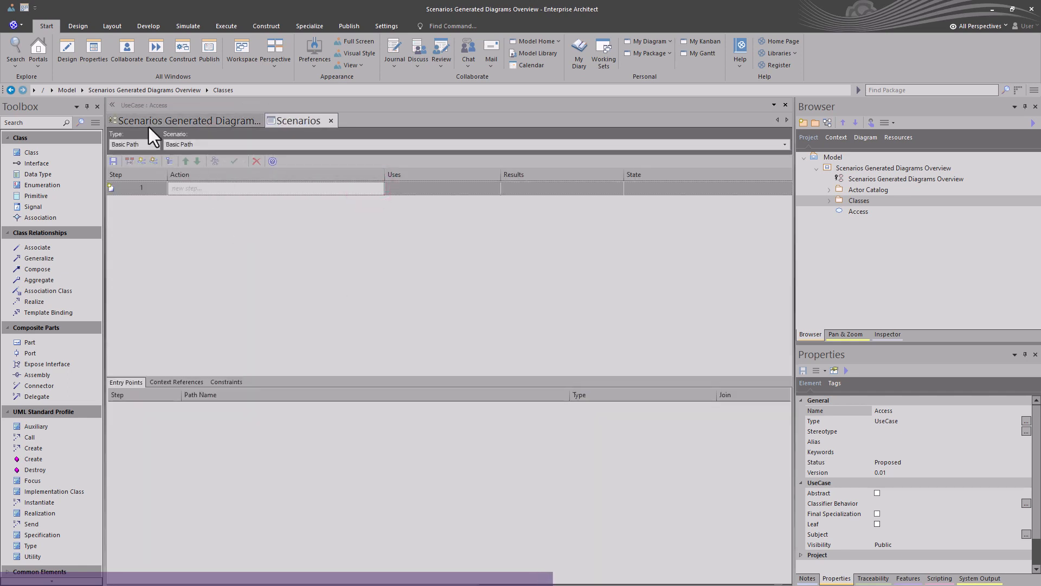
{"action": "left_click", "coordinate": [292, 120]}
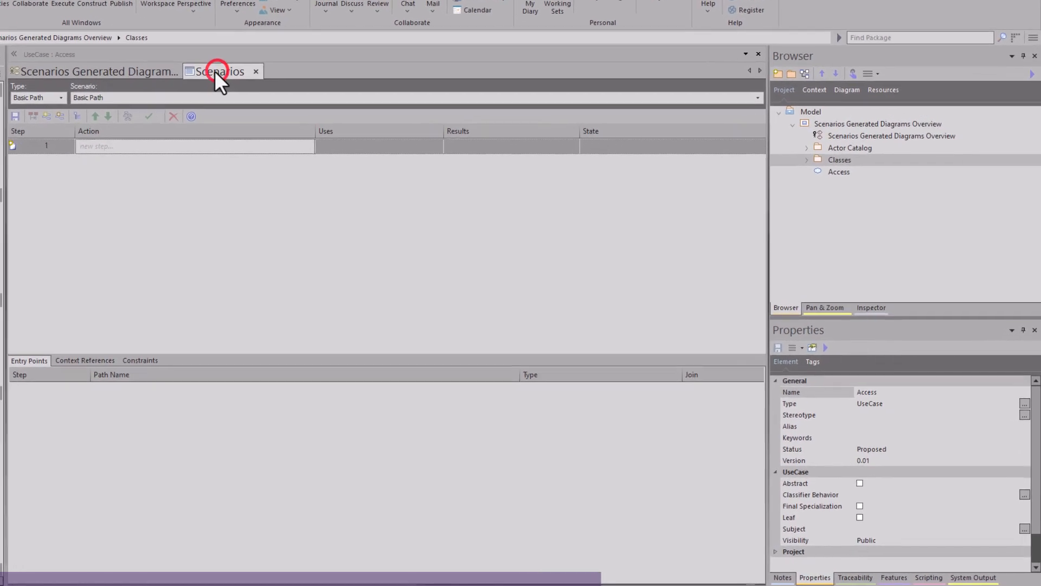
{"action": "left_click_drag", "start_coordinate": [206, 67], "coordinate": [395, 314]}
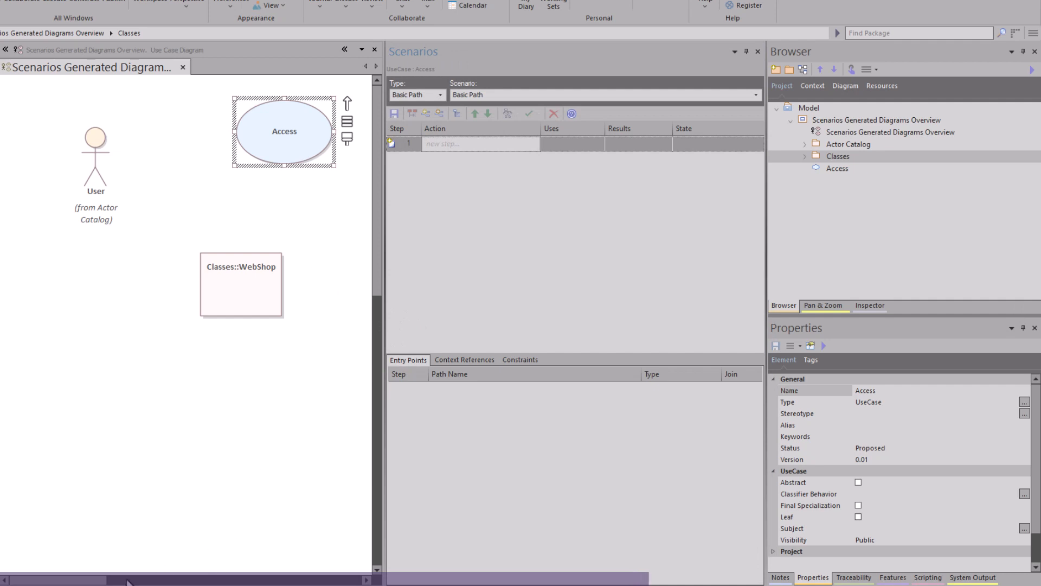
Compact the diagram: move User up and left, Access close beside it, and WebShop beneath User.
{"action": "left_click_drag", "start_coordinate": [87, 580], "coordinate": [54, 575]}
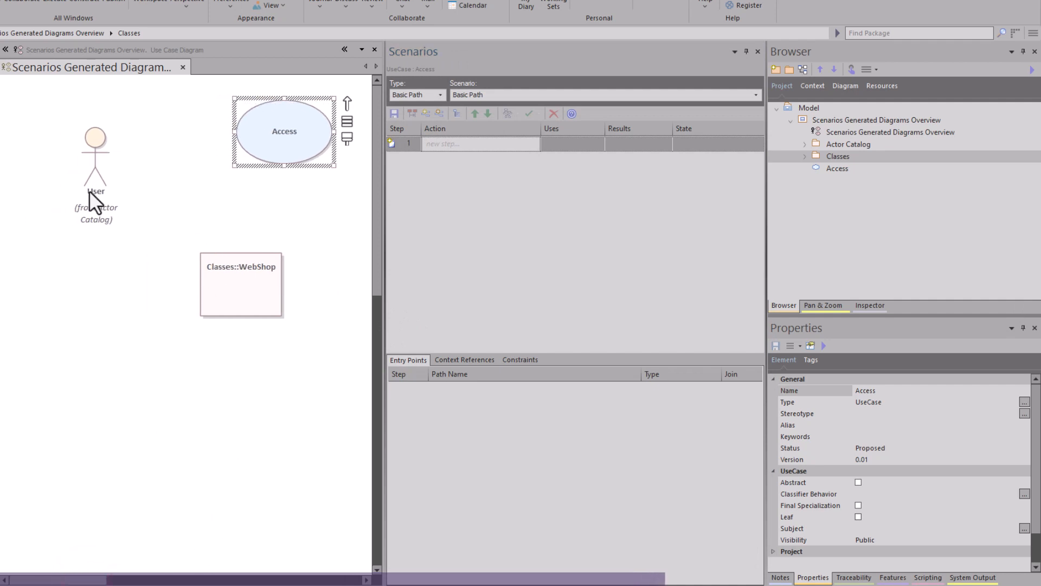
{"action": "left_click_drag", "start_coordinate": [98, 158], "coordinate": [82, 124]}
{"action": "left_click_drag", "start_coordinate": [290, 127], "coordinate": [194, 133]}
{"action": "left_click_drag", "start_coordinate": [232, 286], "coordinate": [70, 272]}
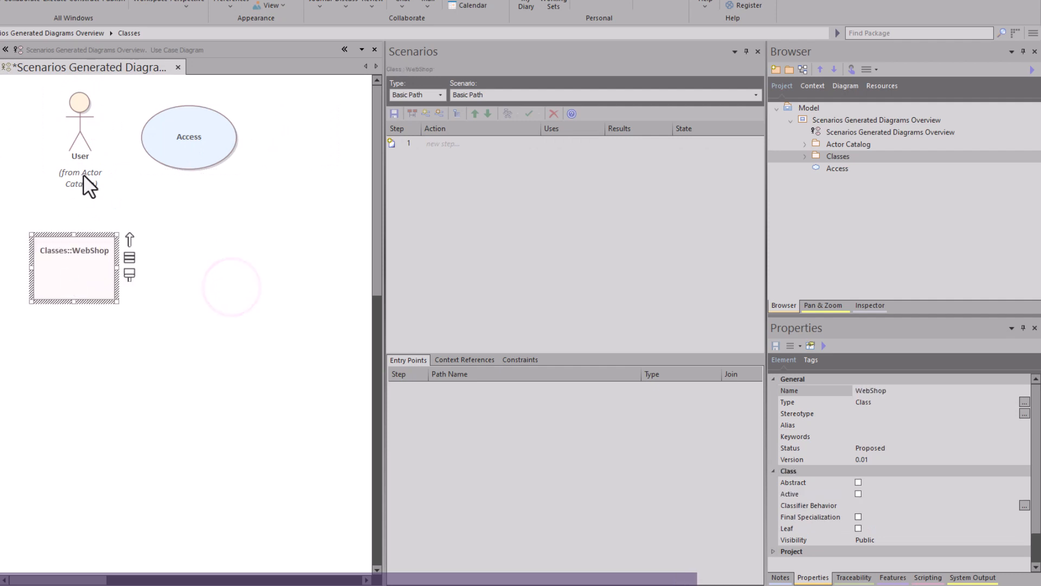
{"action": "left_click_drag", "start_coordinate": [205, 135], "coordinate": [220, 136]}
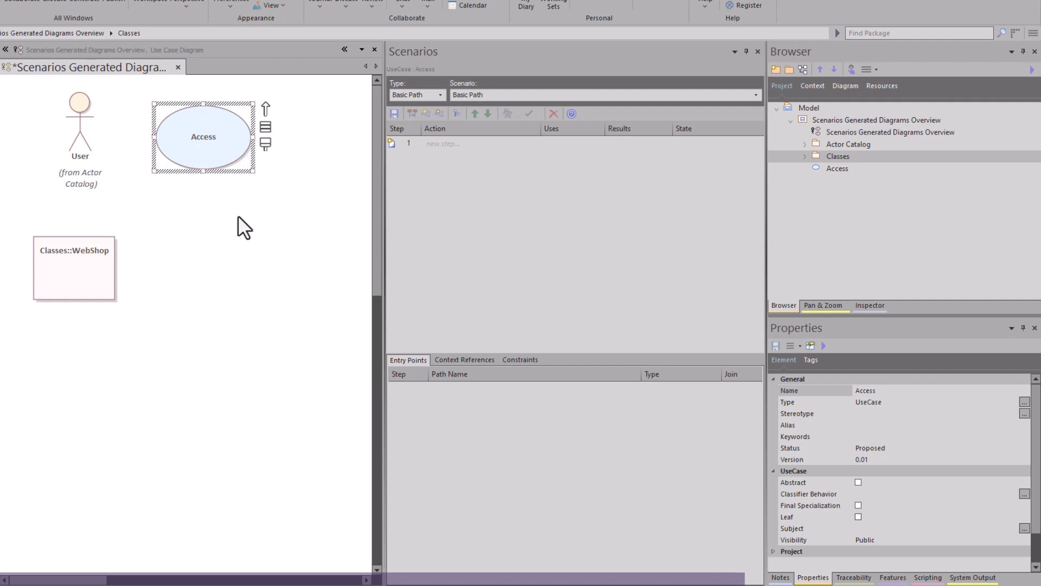
{"action": "left_click", "coordinate": [202, 221]}
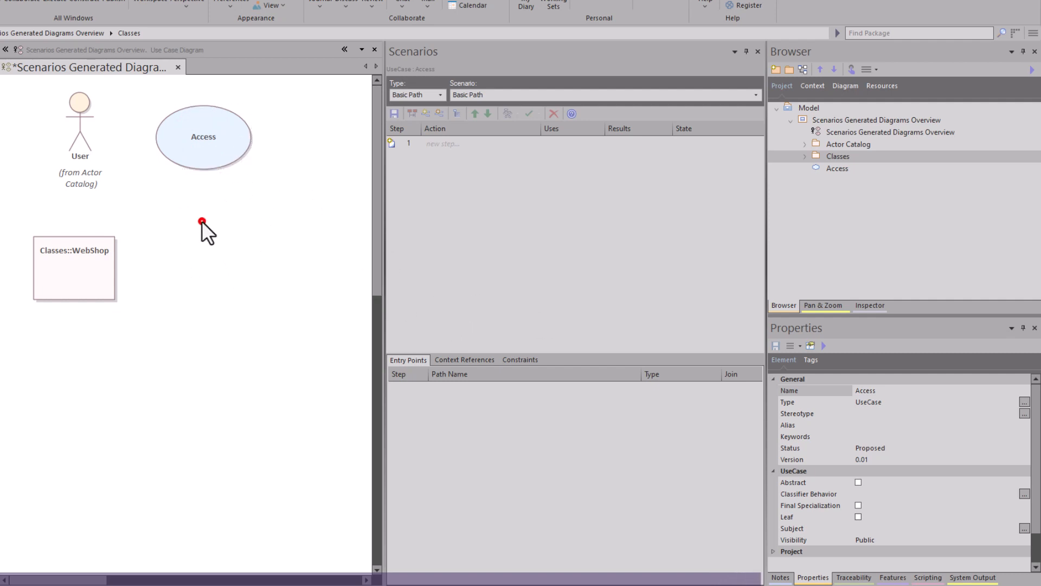
Rename the Access use case's Basic Path scenario to "WebShop Game Access".
{"action": "left_click_drag", "start_coordinate": [206, 142], "coordinate": [208, 142]}
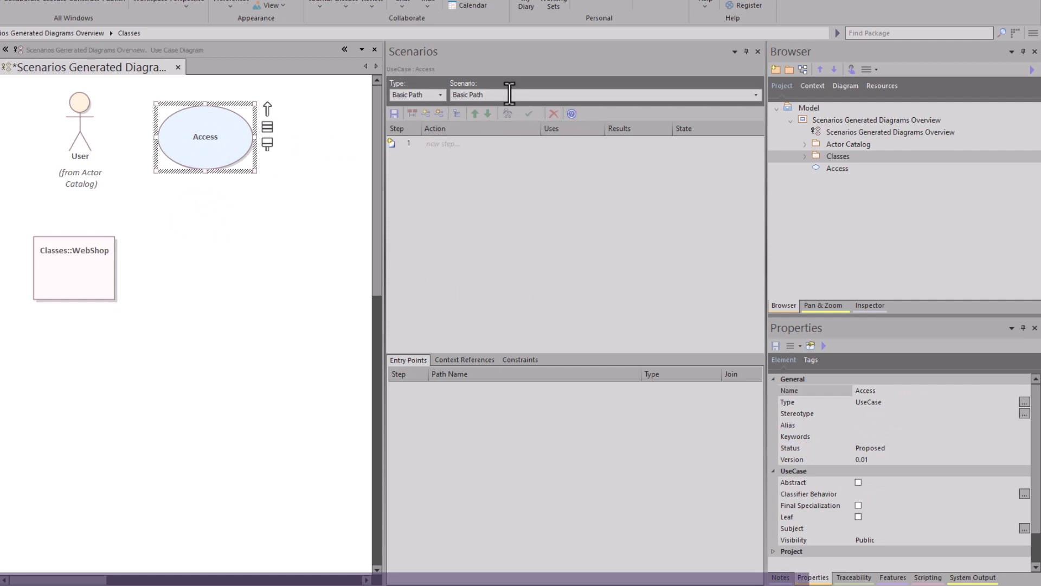
{"action": "left_click", "coordinate": [508, 93]}
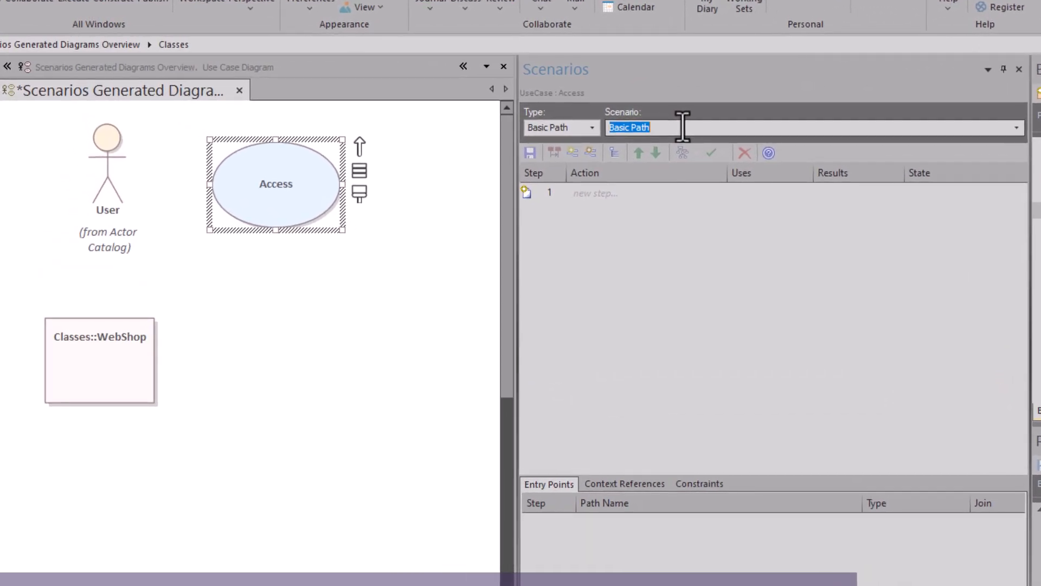
{"action": "type", "text": "WebShop Game Access"}
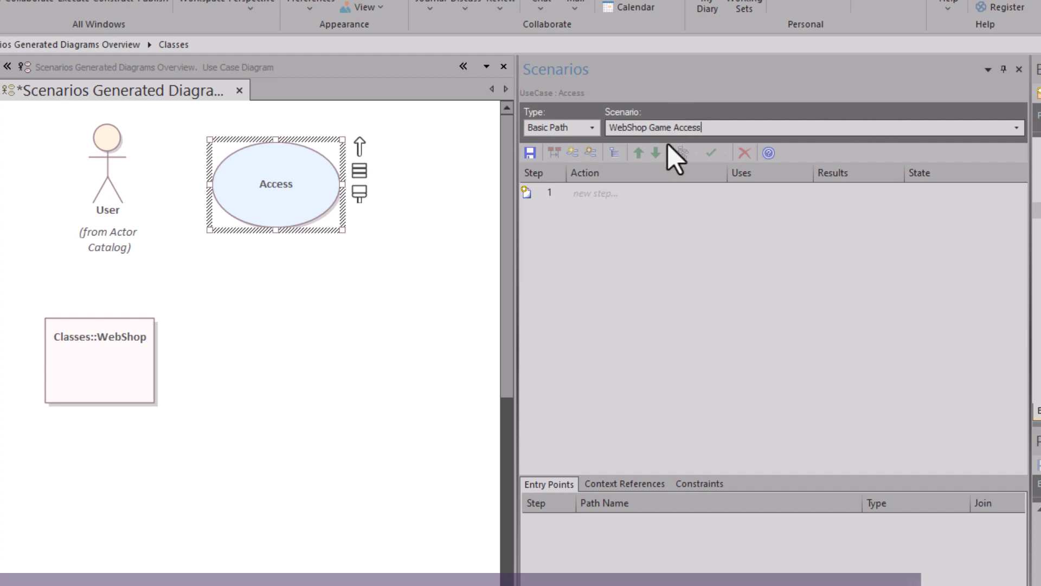
Add step 1 to the basic path with the action "User selects Login from WebShop".
{"action": "left_click", "coordinate": [634, 194]}
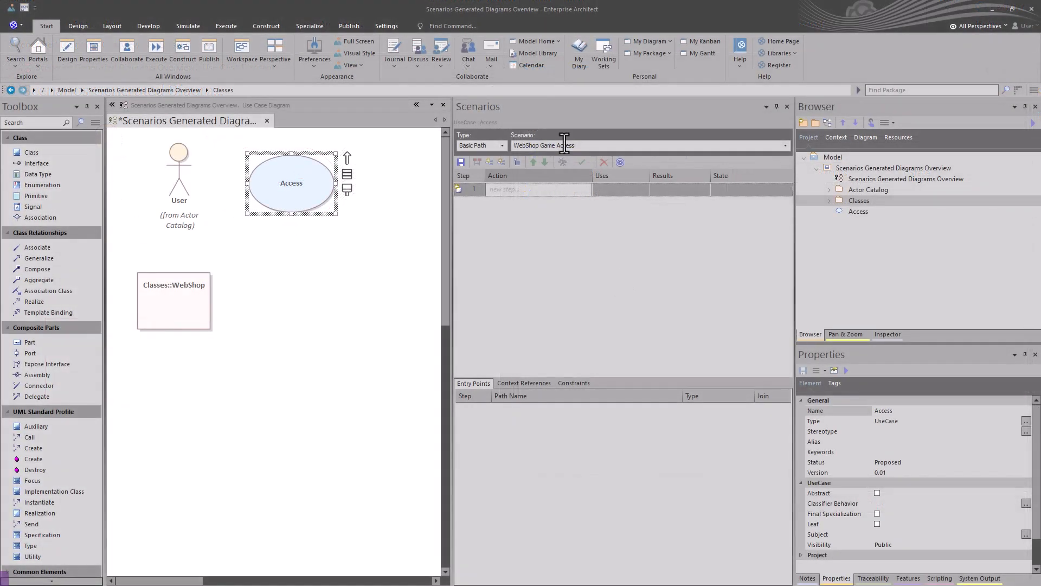
{"action": "left_click", "coordinate": [514, 189]}
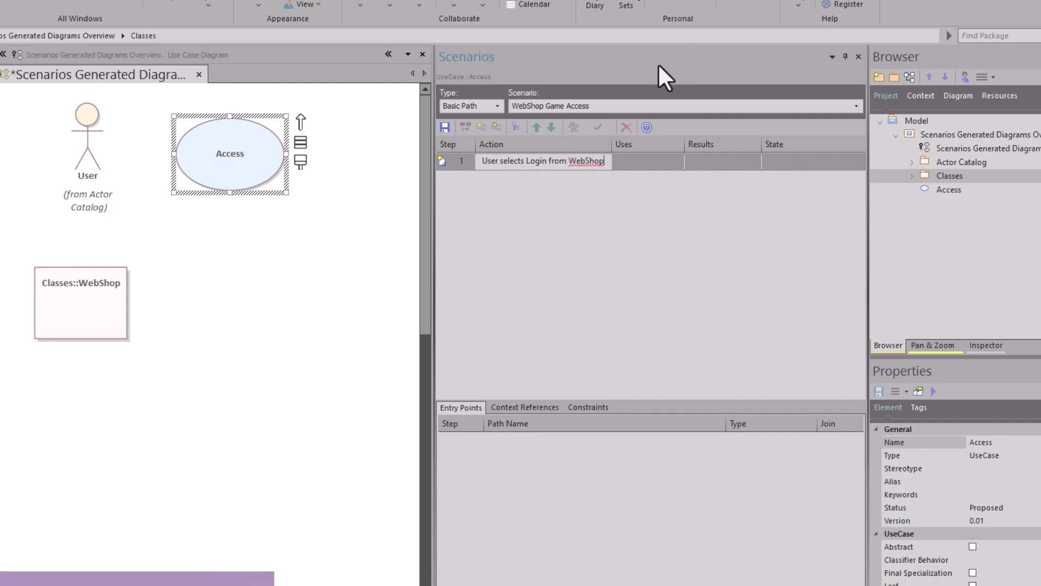
{"action": "key", "text": "Return"}
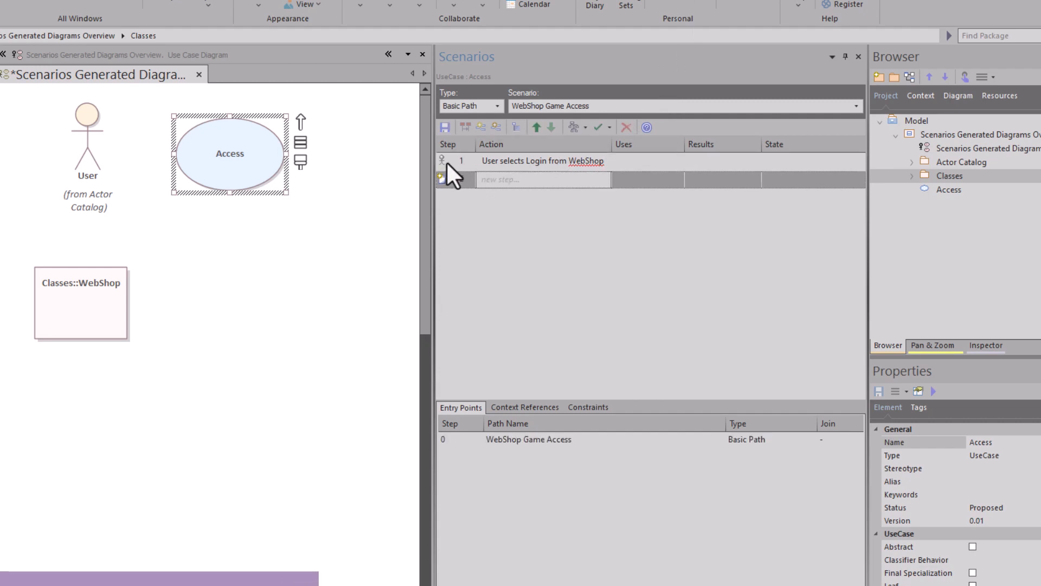
Set the Uses value of scenario step 1 to WebShop.
{"action": "left_click", "coordinate": [494, 161]}
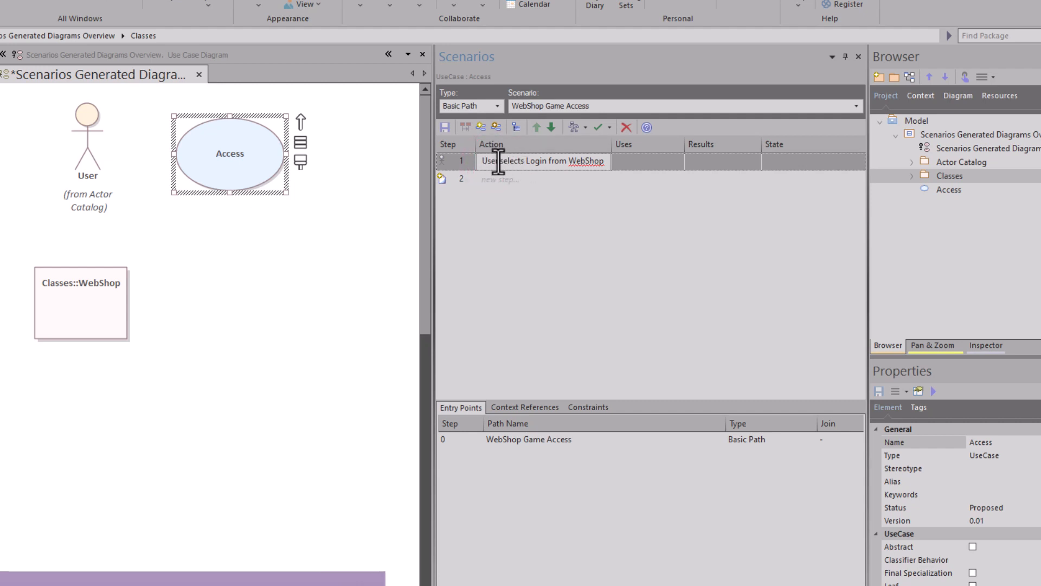
{"action": "double_click", "coordinate": [487, 160]}
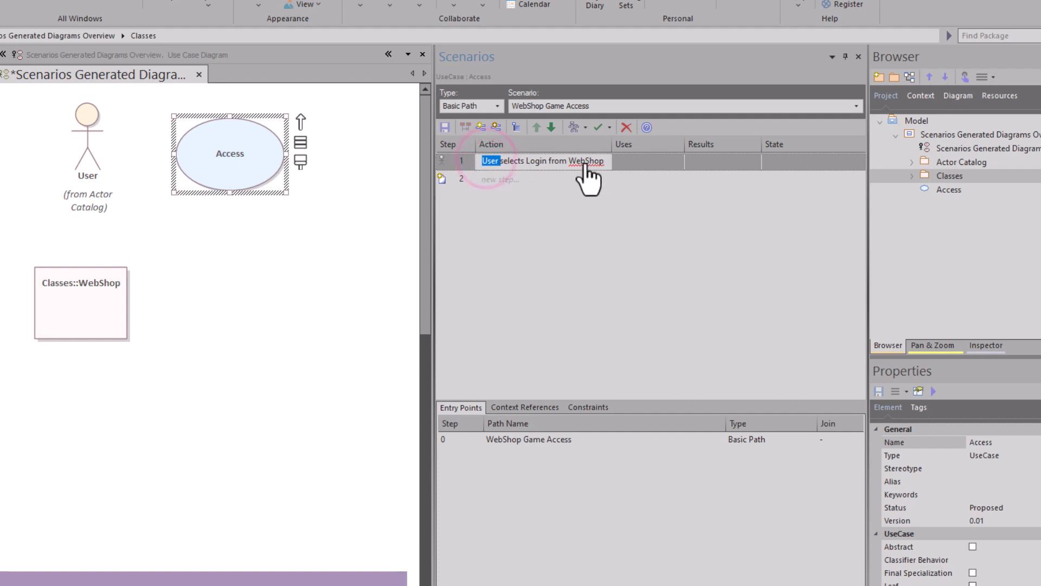
{"action": "double_click", "coordinate": [586, 161]}
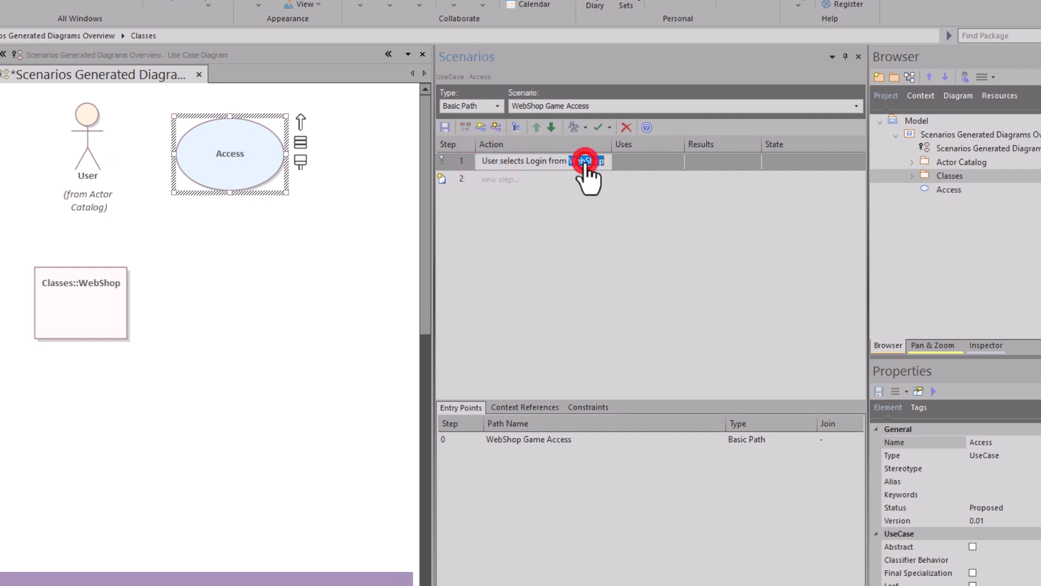
{"action": "left_click", "coordinate": [628, 166]}
{"action": "left_click", "coordinate": [628, 168]}
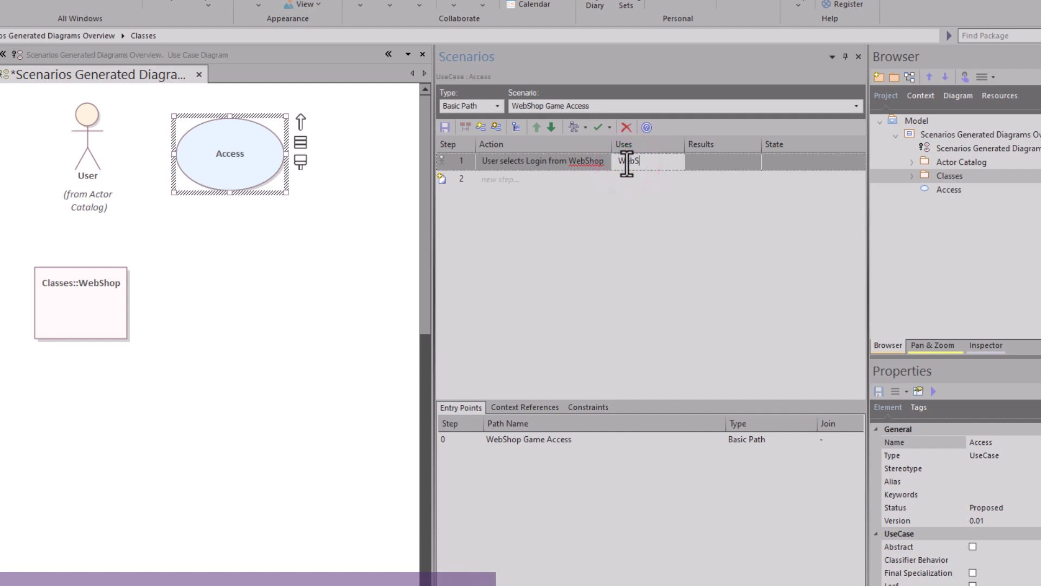
{"action": "left_click", "coordinate": [613, 202]}
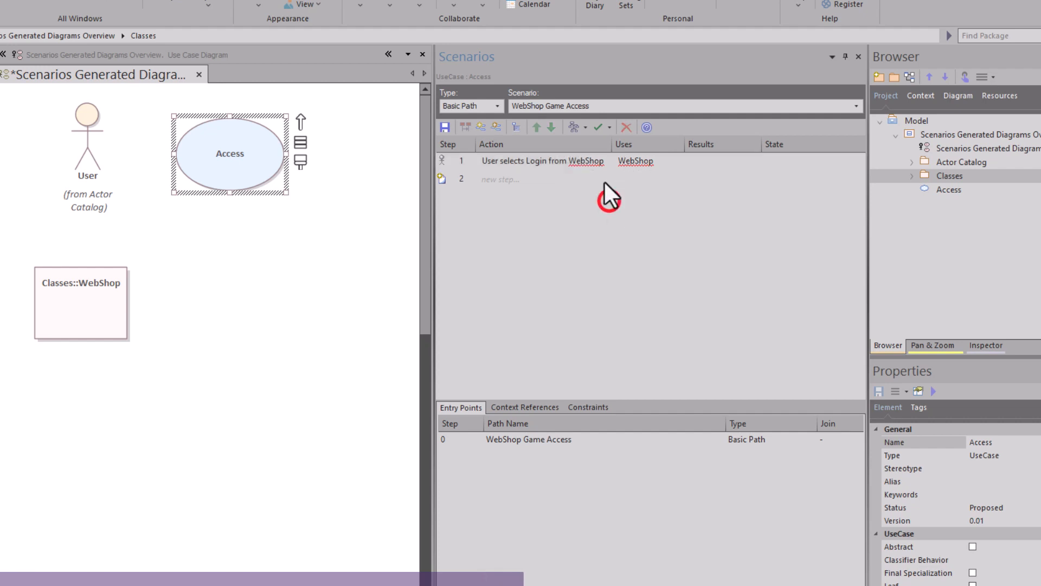
Add the User actor from the Actor Catalog package as a context reference of the Access use case.
{"action": "left_click", "coordinate": [514, 405]}
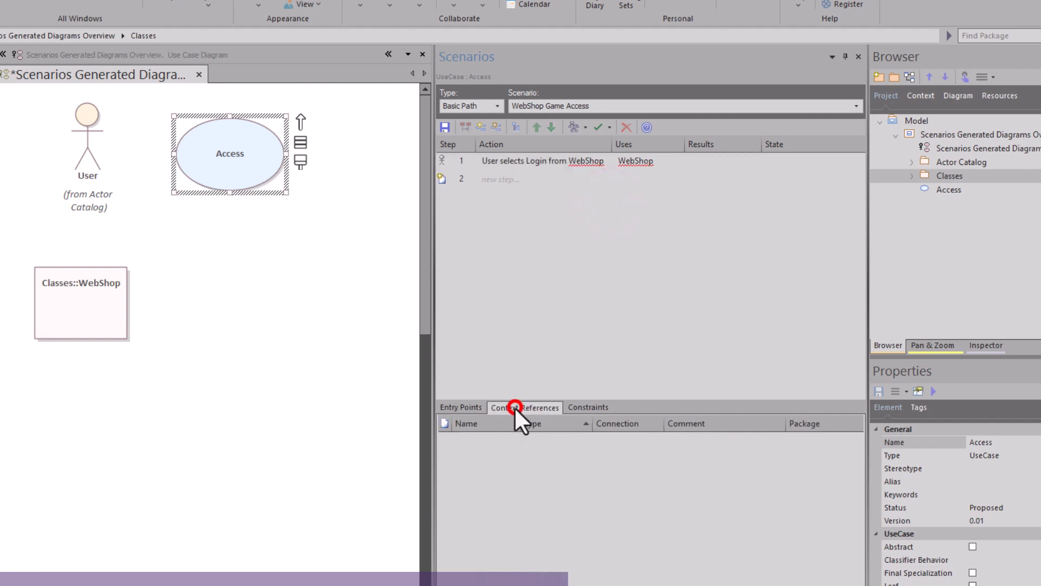
{"action": "right_click", "coordinate": [487, 447]}
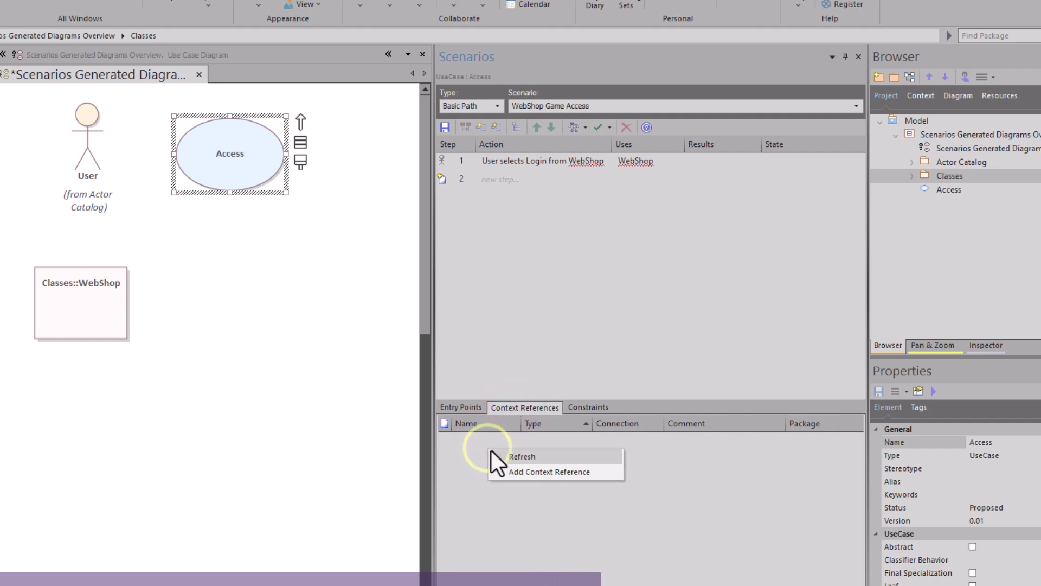
{"action": "left_click", "coordinate": [541, 471]}
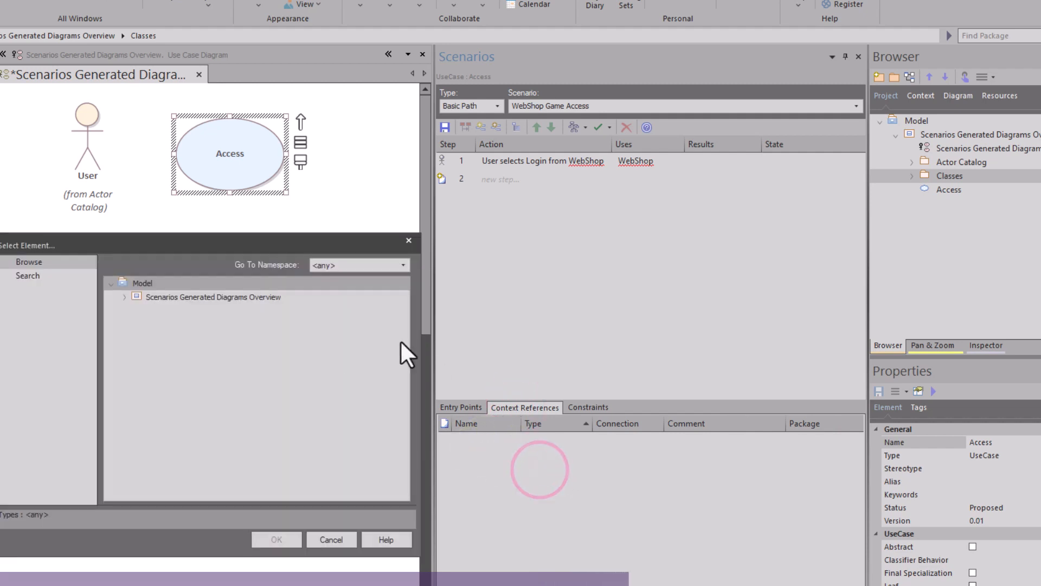
{"action": "double_click", "coordinate": [128, 297]}
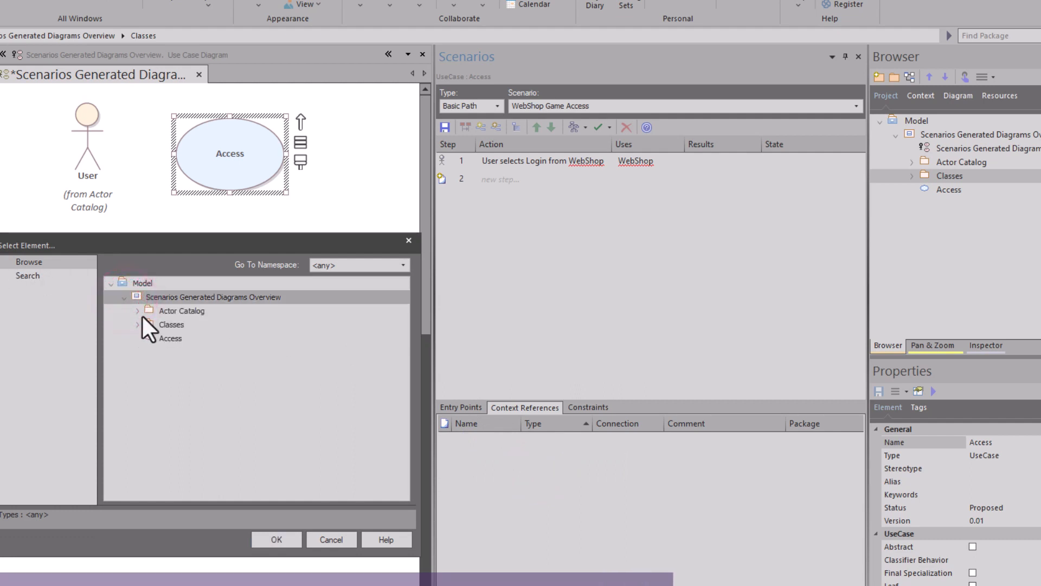
{"action": "left_click", "coordinate": [139, 311]}
{"action": "left_click", "coordinate": [165, 324]}
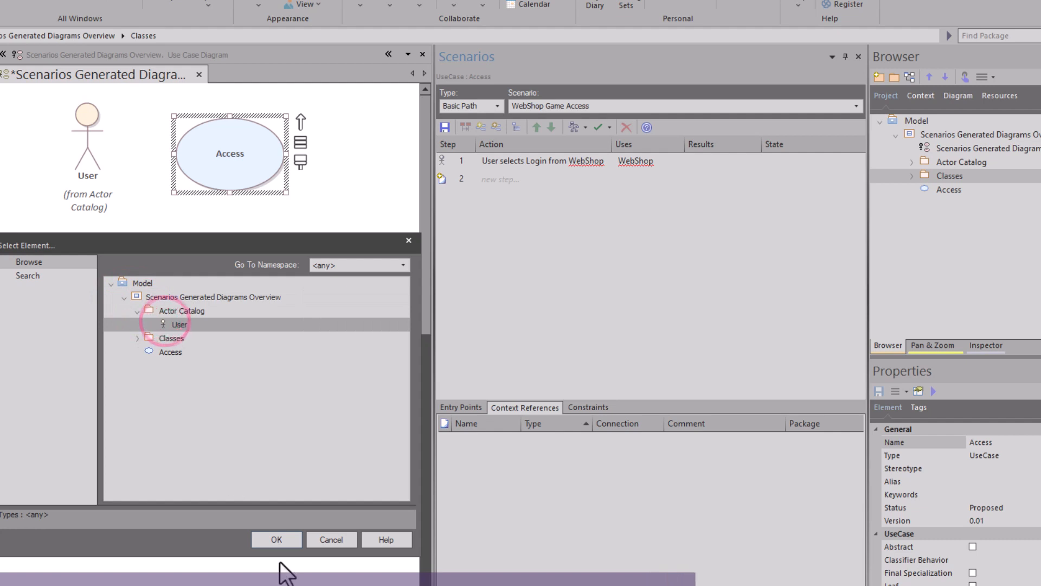
{"action": "left_click", "coordinate": [277, 539]}
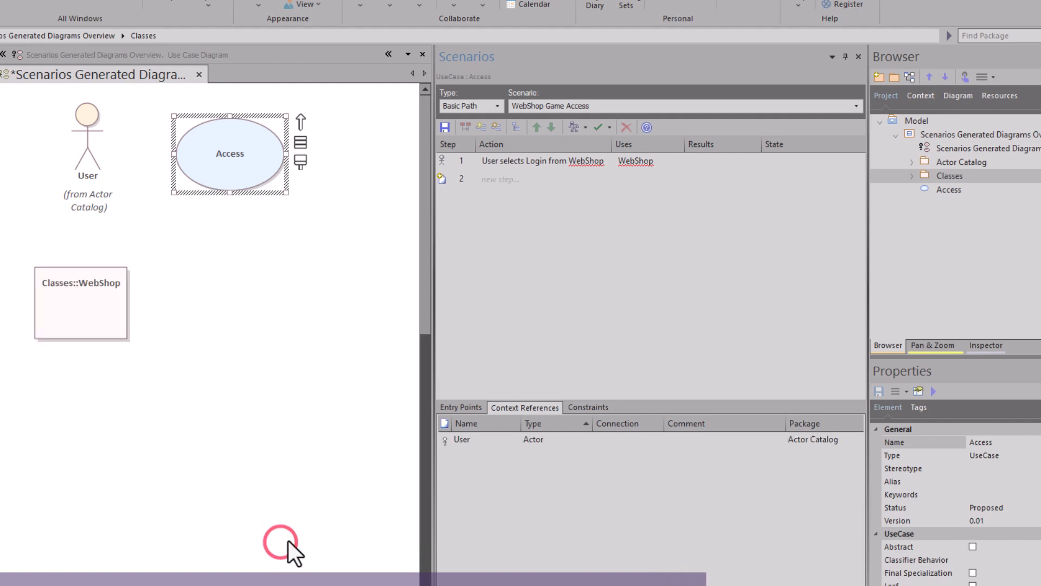
Add the WebShop class from the Classes package as a context reference, and refresh the context references.
{"action": "right_click", "coordinate": [502, 481]}
{"action": "left_click", "coordinate": [537, 502]}
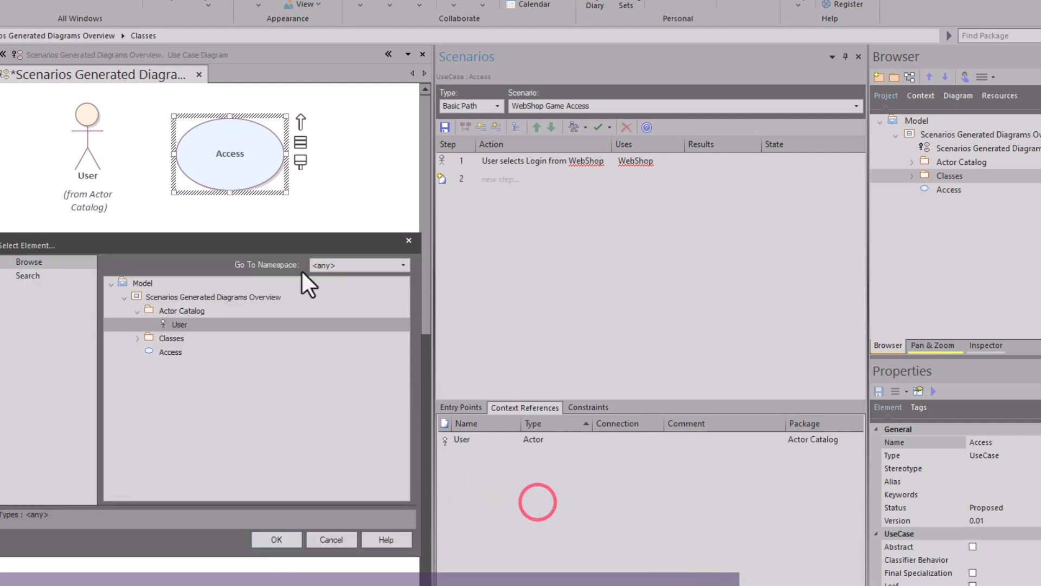
{"action": "left_click", "coordinate": [137, 338]}
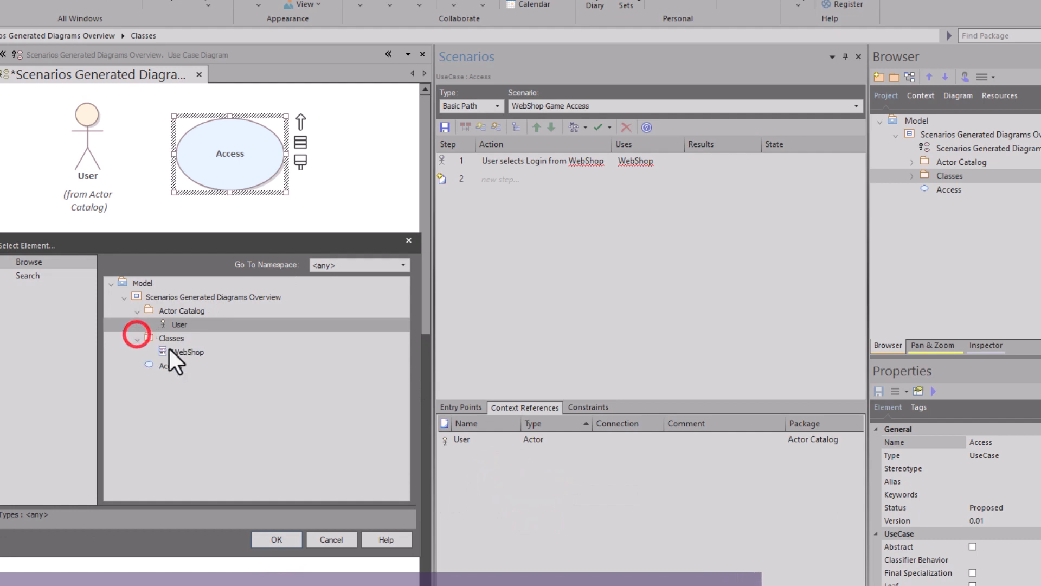
{"action": "left_click", "coordinate": [175, 351]}
{"action": "left_click", "coordinate": [275, 540]}
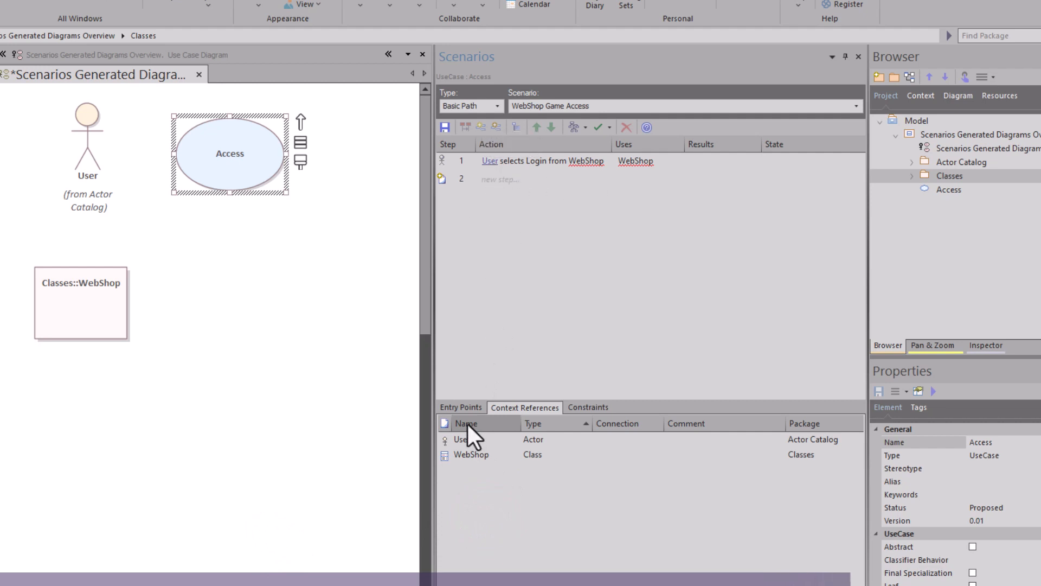
{"action": "right_click", "coordinate": [460, 438]}
{"action": "left_click", "coordinate": [490, 450]}
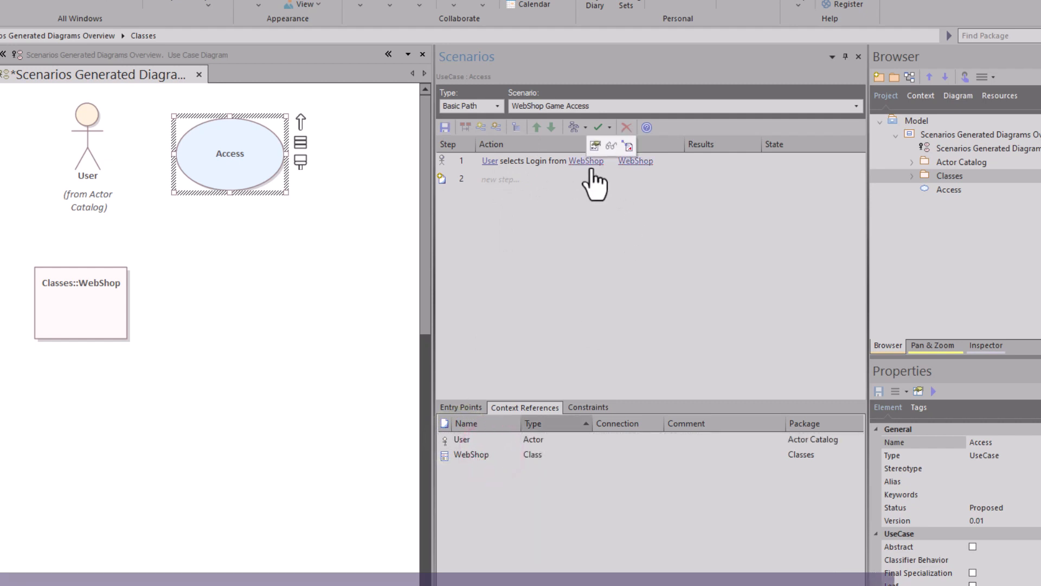
Set the Results of scenario step 1 to Login_Page and its State to START.
{"action": "left_click", "coordinate": [642, 211]}
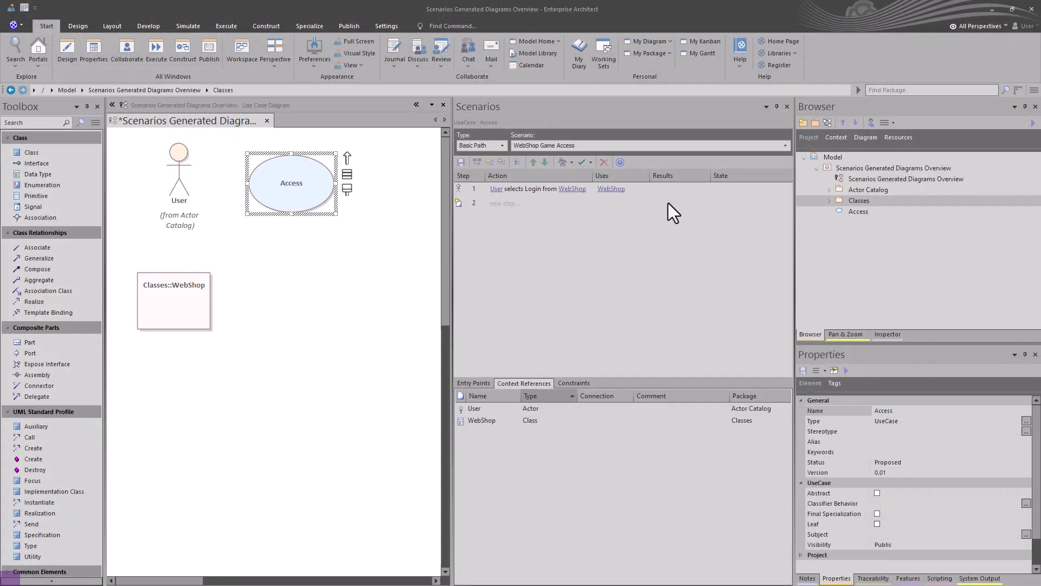
{"action": "left_click", "coordinate": [696, 164]}
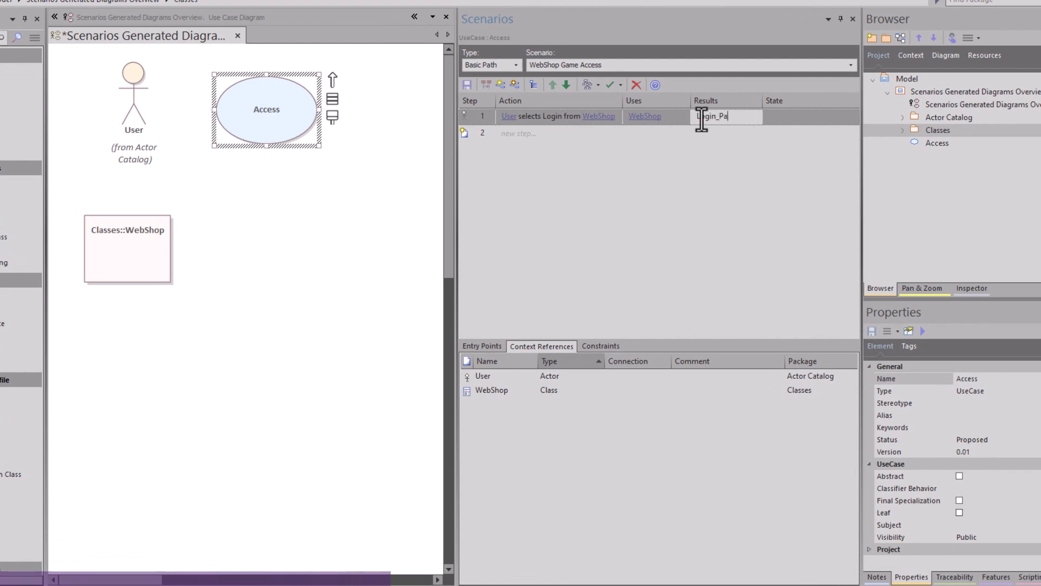
{"action": "key", "text": "Tab"}
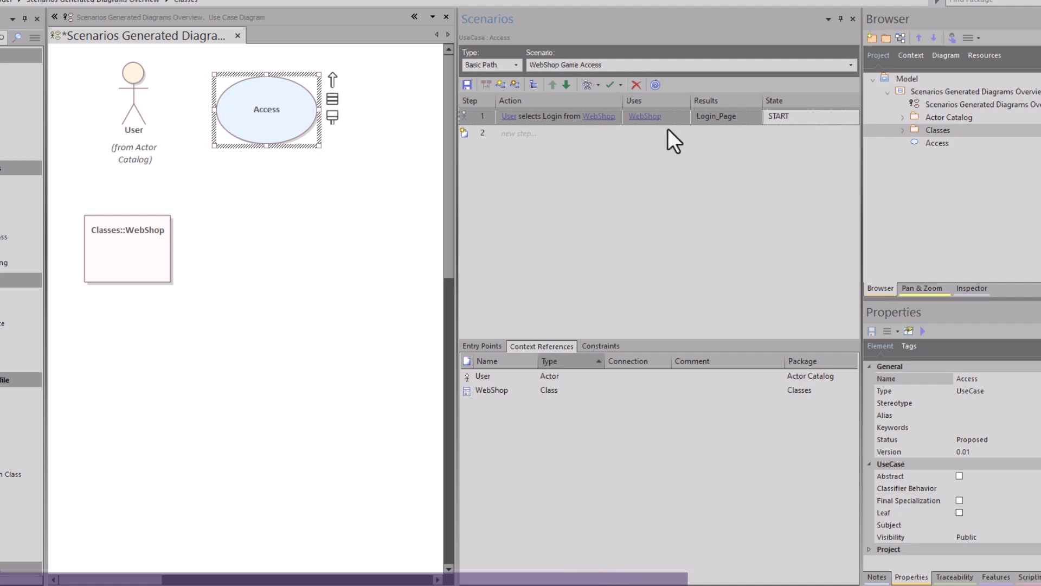
Add steps 2 to 9 to the basic path, from WebShop prompting for credentials to WebShop providing Access, with step 6 as a system step.
{"action": "left_click", "coordinate": [545, 130]}
{"action": "left_click", "coordinate": [526, 131]}
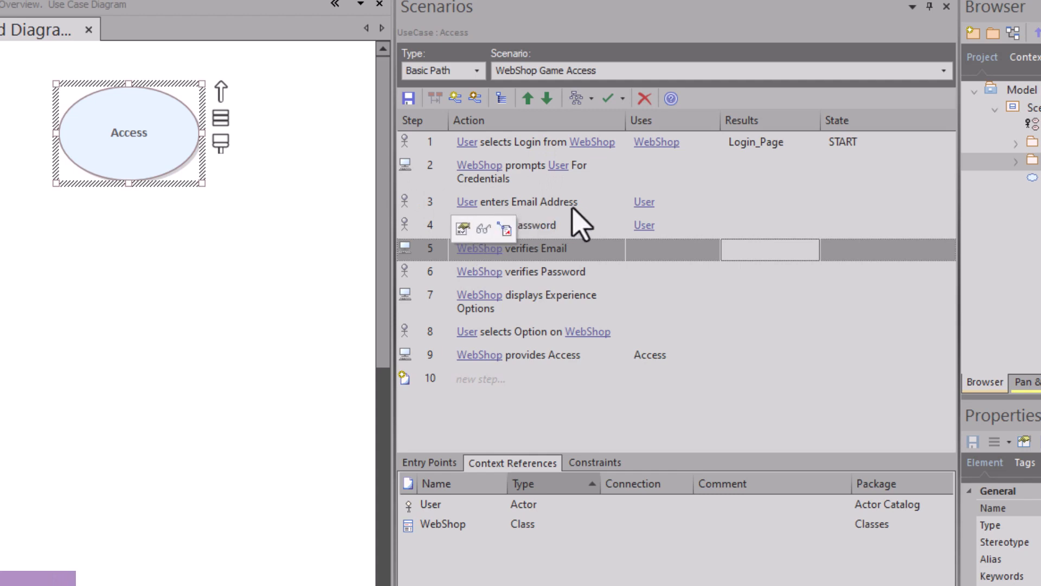
{"action": "left_click", "coordinate": [405, 226]}
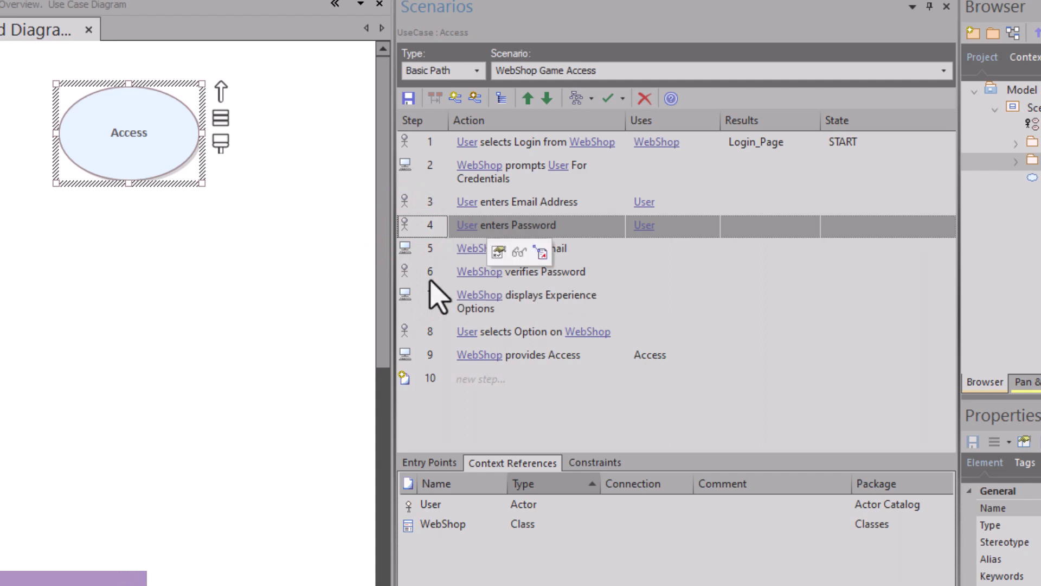
{"action": "left_click", "coordinate": [406, 271]}
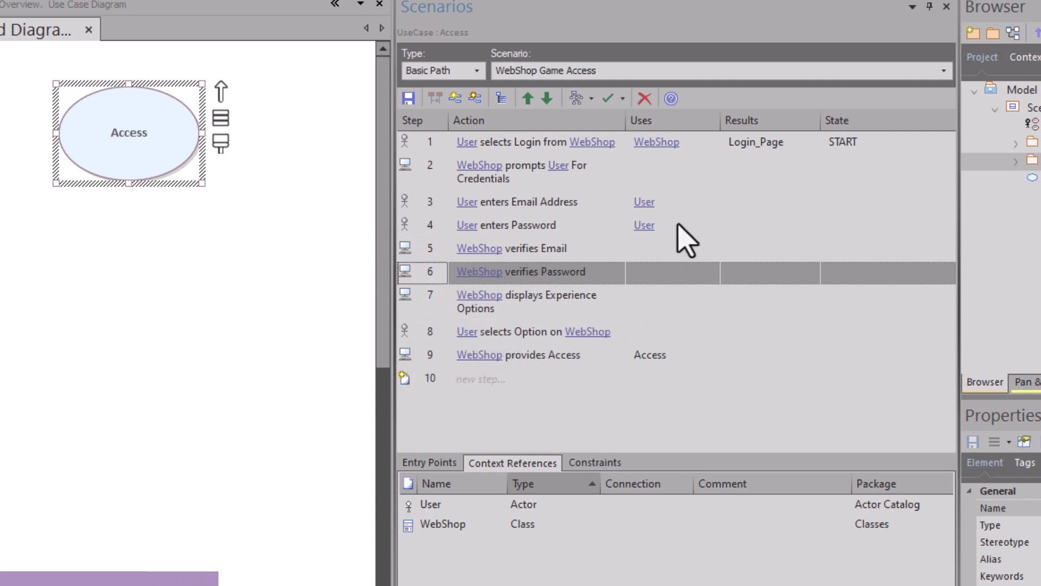
Set the Results of the "WebShop verifies Password" and "WebShop verifies Email" steps to Confirmation.
{"action": "mouse_move", "coordinate": [663, 150]}
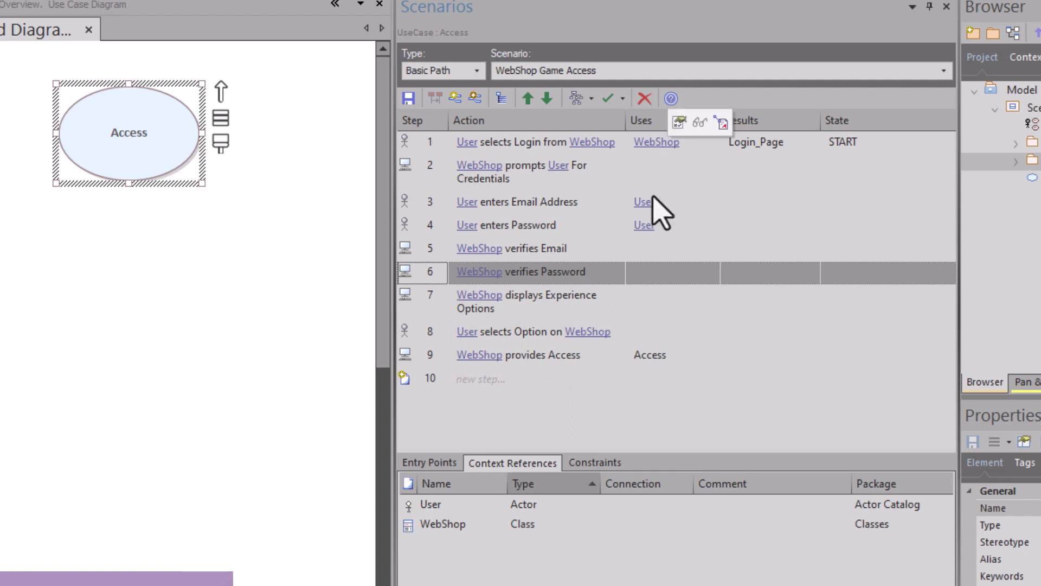
{"action": "mouse_move", "coordinate": [648, 225]}
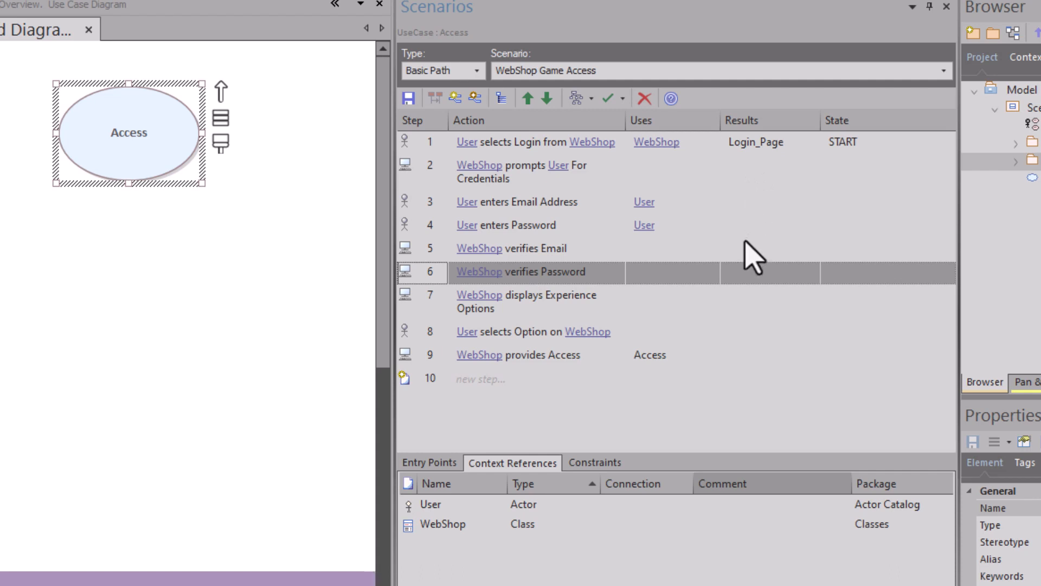
{"action": "left_click", "coordinate": [736, 273]}
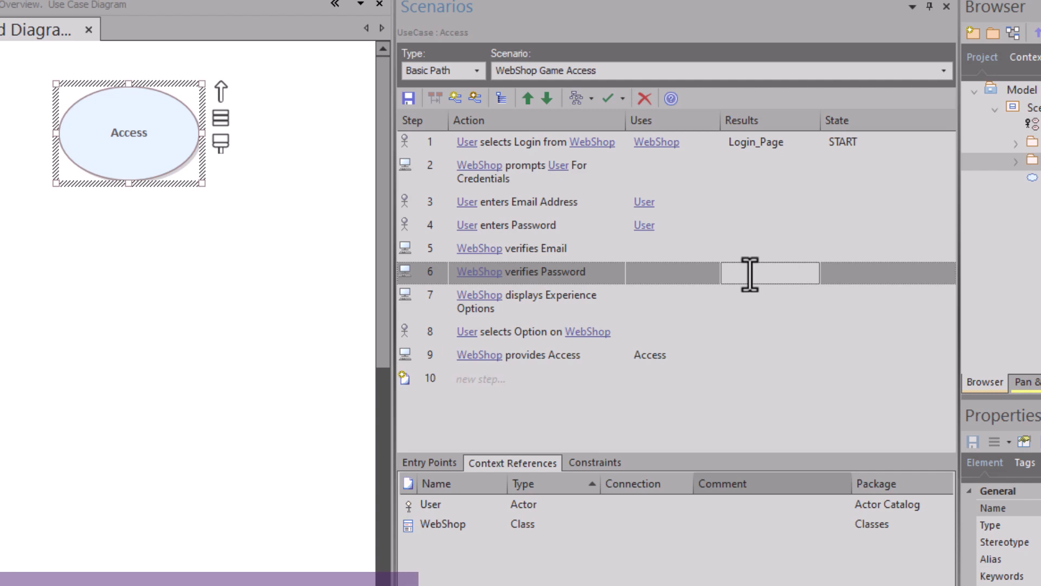
{"action": "type", "text": "Confirmation"}
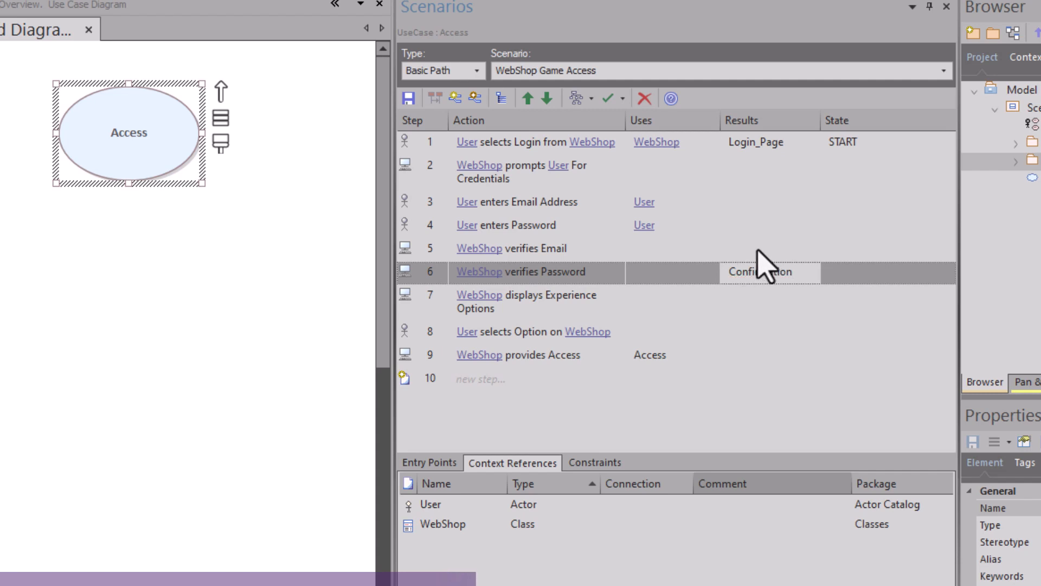
{"action": "left_click", "coordinate": [777, 274]}
{"action": "left_click_drag", "start_coordinate": [795, 274], "coordinate": [716, 274]}
{"action": "key", "text": "ctrl+c"}
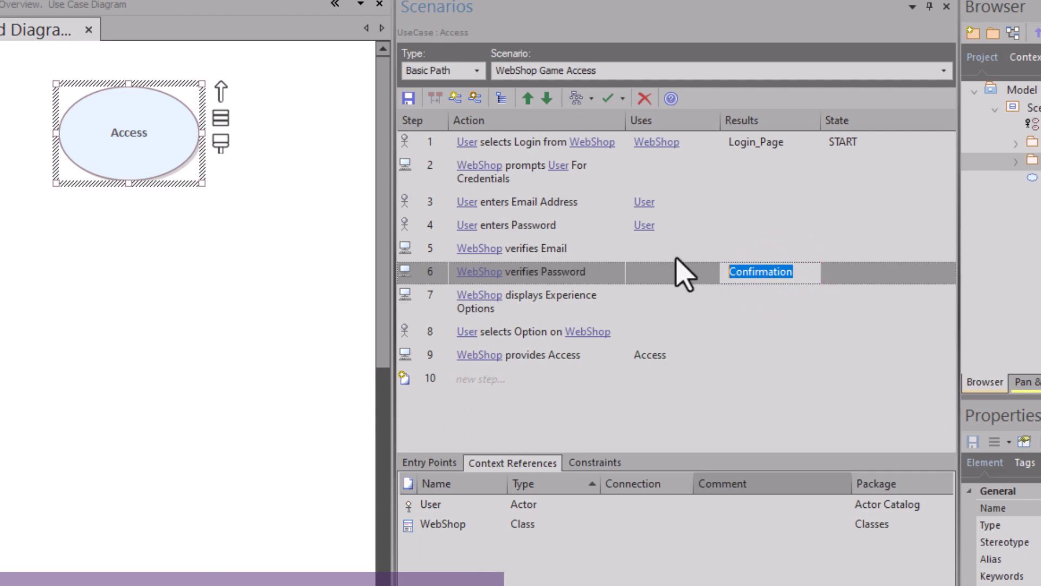
{"action": "left_click", "coordinate": [734, 245]}
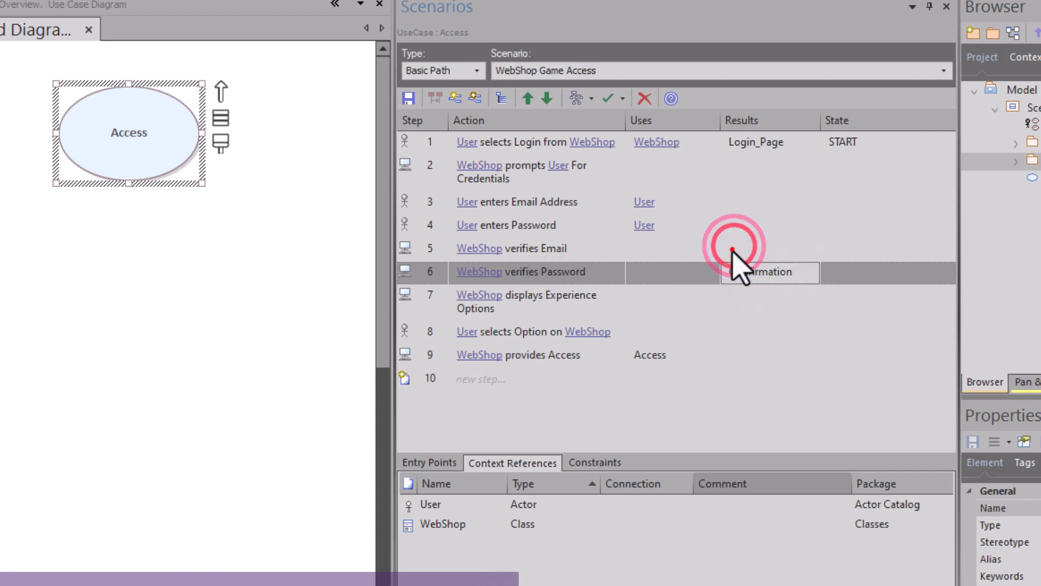
{"action": "left_click", "coordinate": [732, 248]}
{"action": "key", "text": "ctrl+v"}
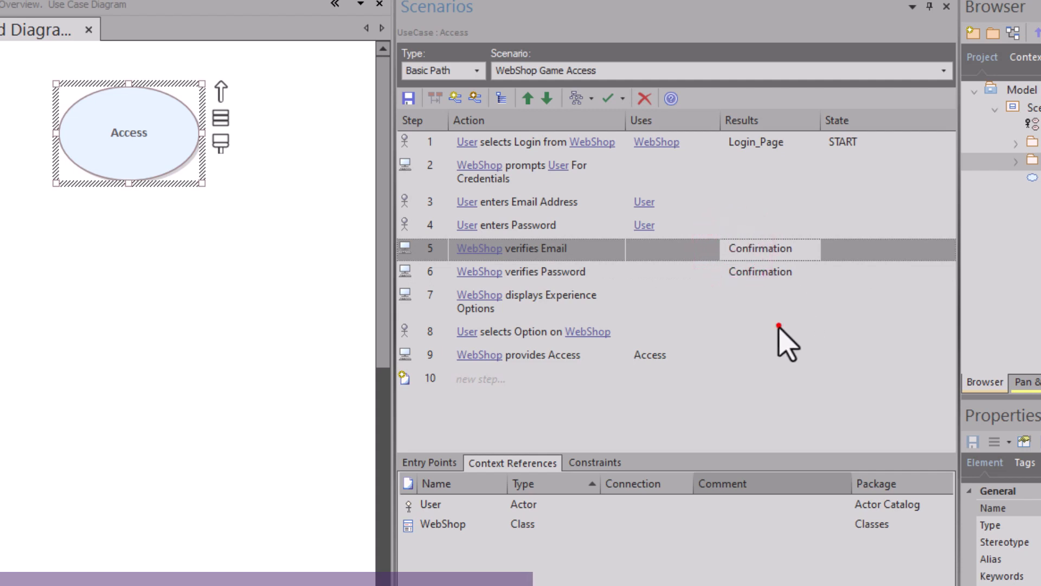
{"action": "left_click", "coordinate": [778, 325]}
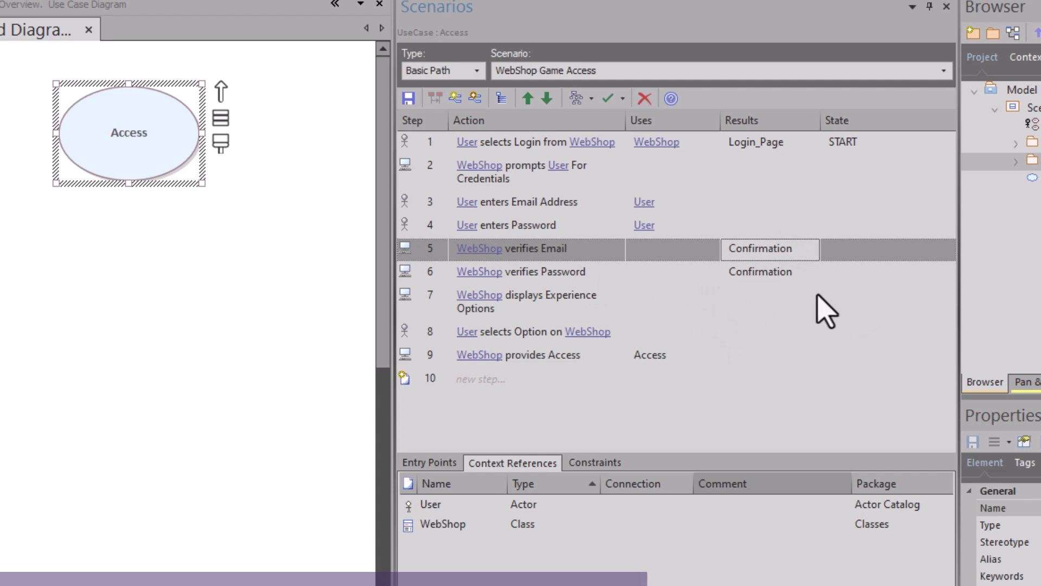
Set the State of step 2, "WebShop prompts User For Credentials", to PROMPT_FOR_CREDS.
{"action": "left_click", "coordinate": [864, 142]}
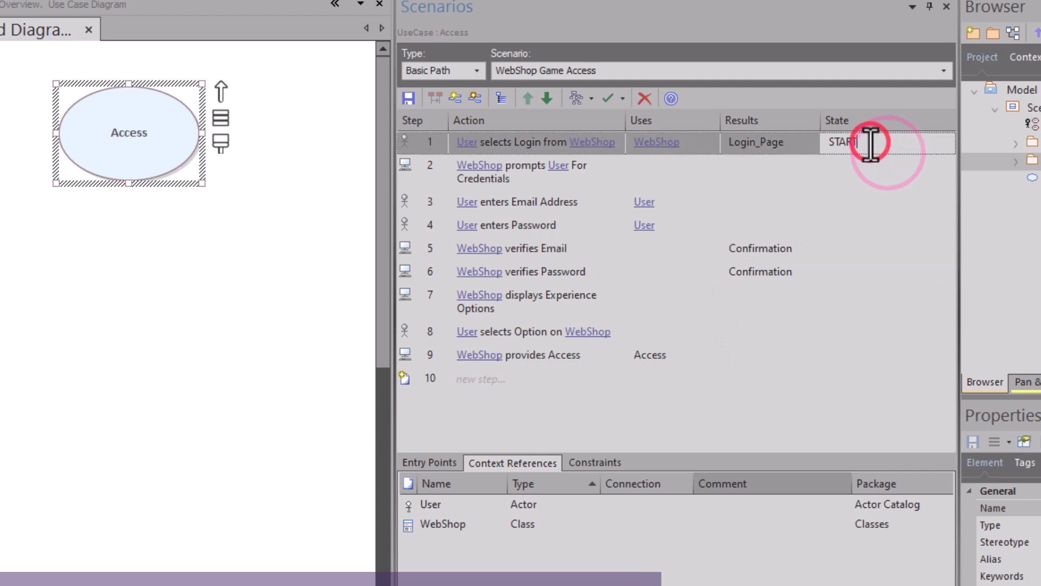
{"action": "left_click", "coordinate": [850, 165]}
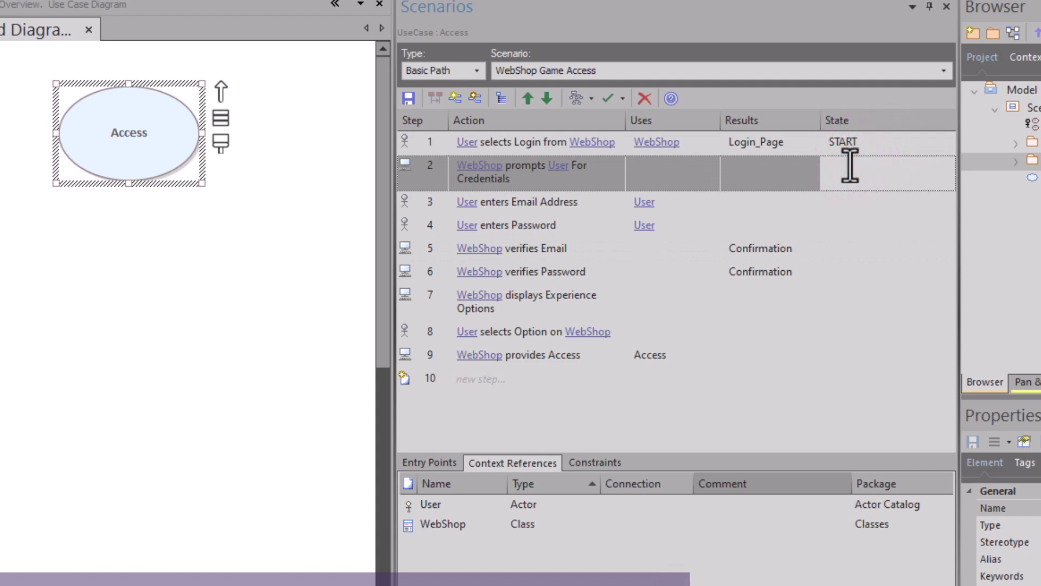
{"action": "type", "text": "PROMPT_FOR"}
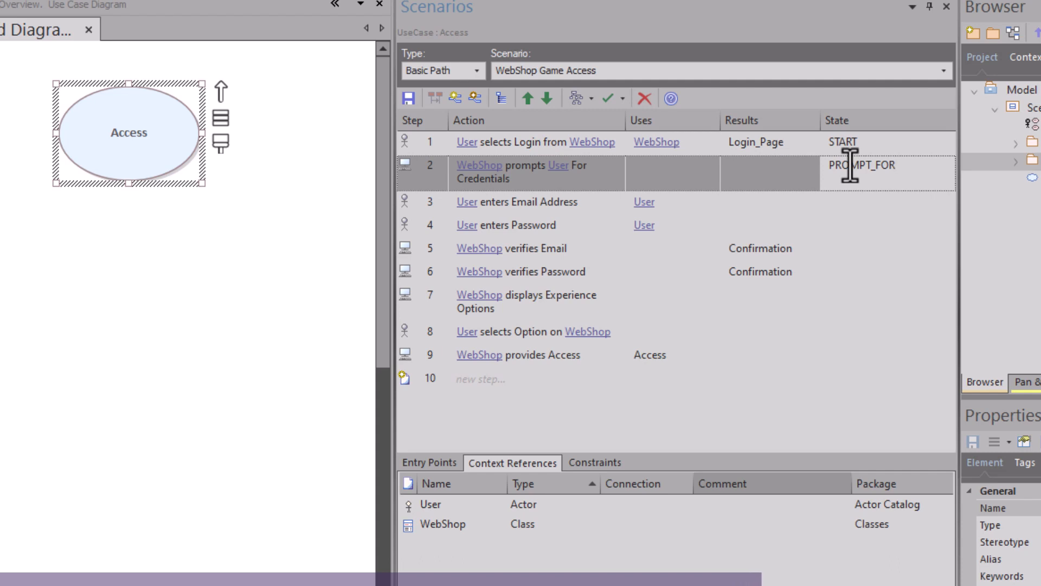
{"action": "type", "text": "_CREDS"}
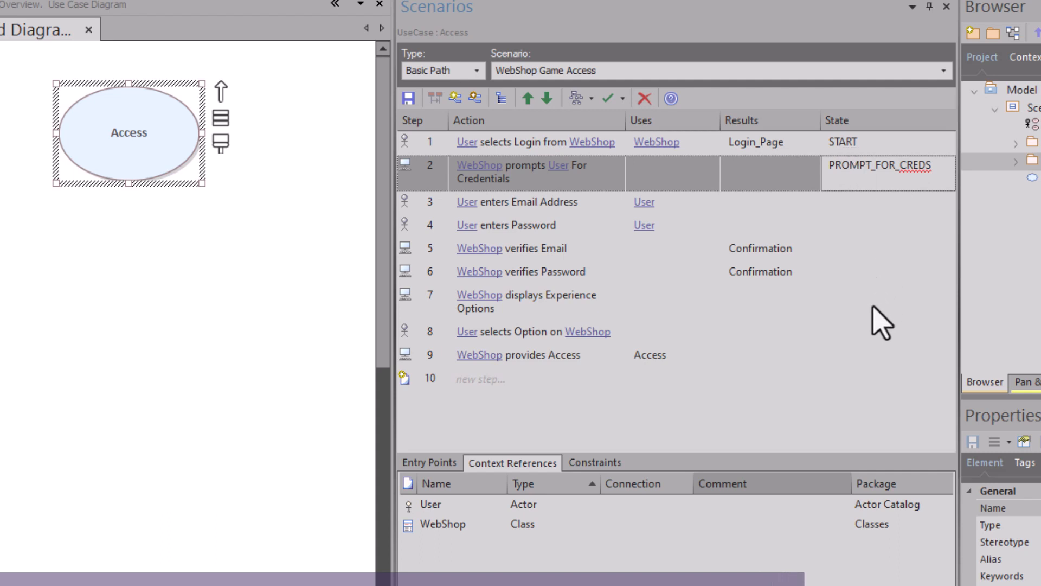
{"action": "left_click", "coordinate": [888, 293]}
Set the State of step 6, "WebShop verifies Password", to CREDS_VALID.
{"action": "left_click", "coordinate": [884, 274]}
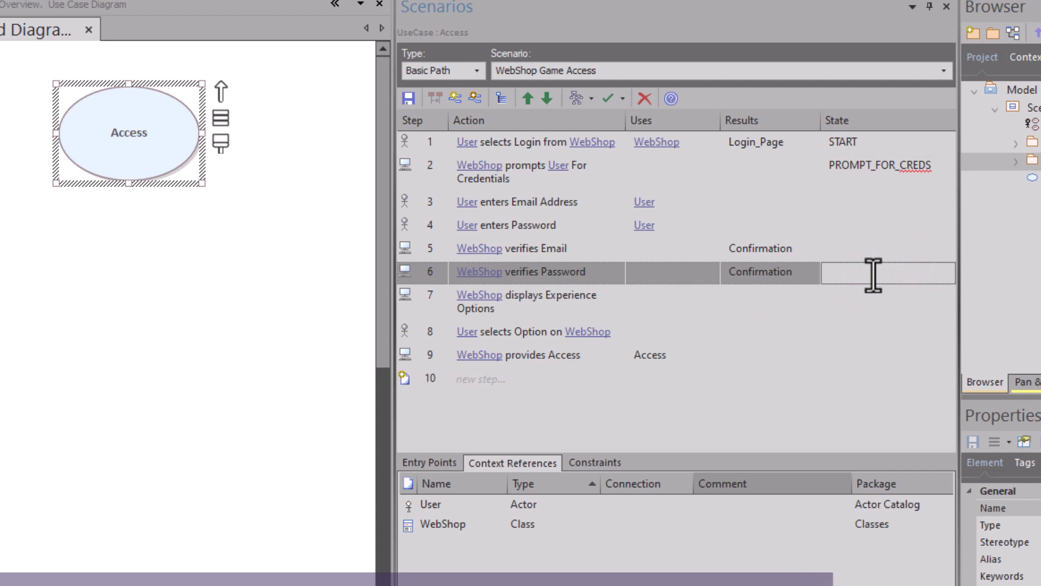
{"action": "type", "text": "CREDS"}
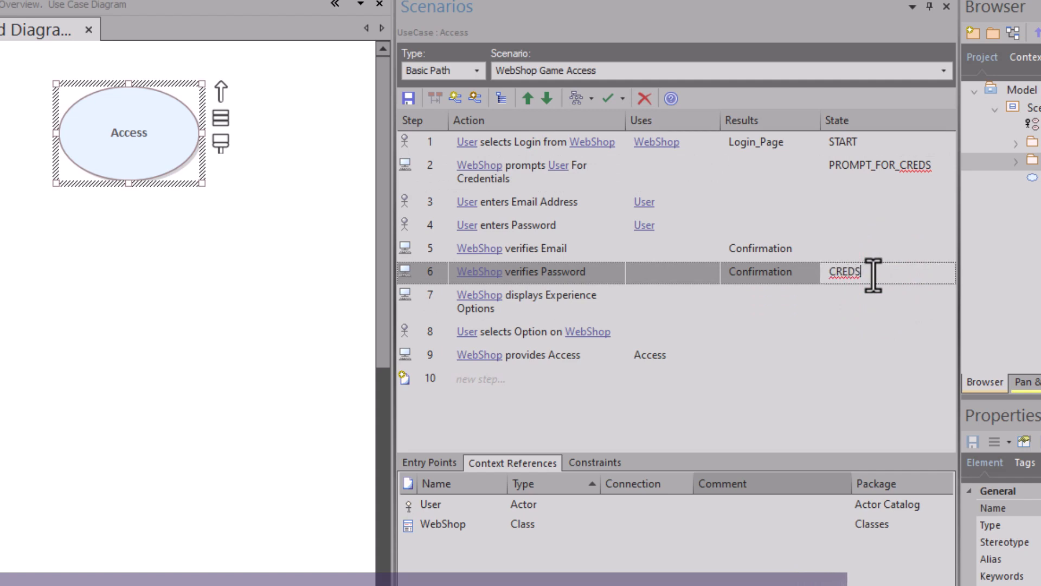
{"action": "type", "text": "_VALID"}
{"action": "left_click", "coordinate": [895, 304]}
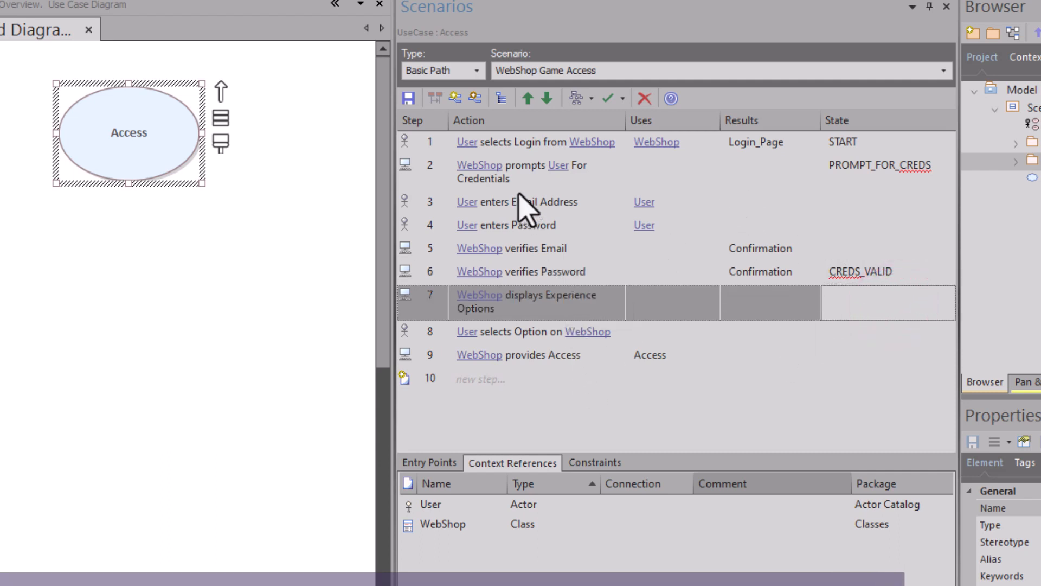
Show the scenario's entry points and check the entry for the WebShop Game Access basic path.
{"action": "left_click", "coordinate": [428, 461]}
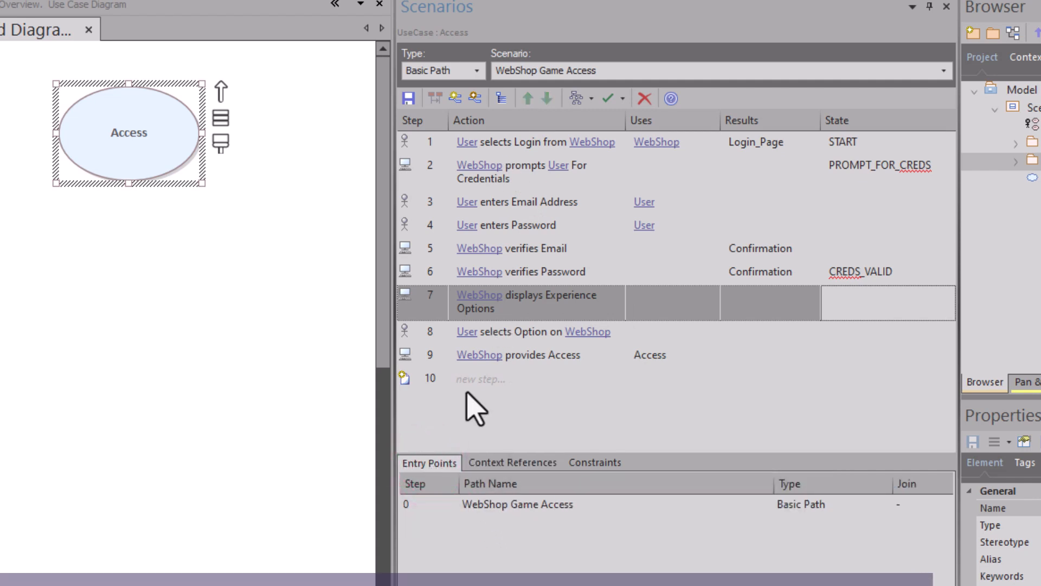
{"action": "mouse_move", "coordinate": [472, 142]}
{"action": "left_click", "coordinate": [514, 70]}
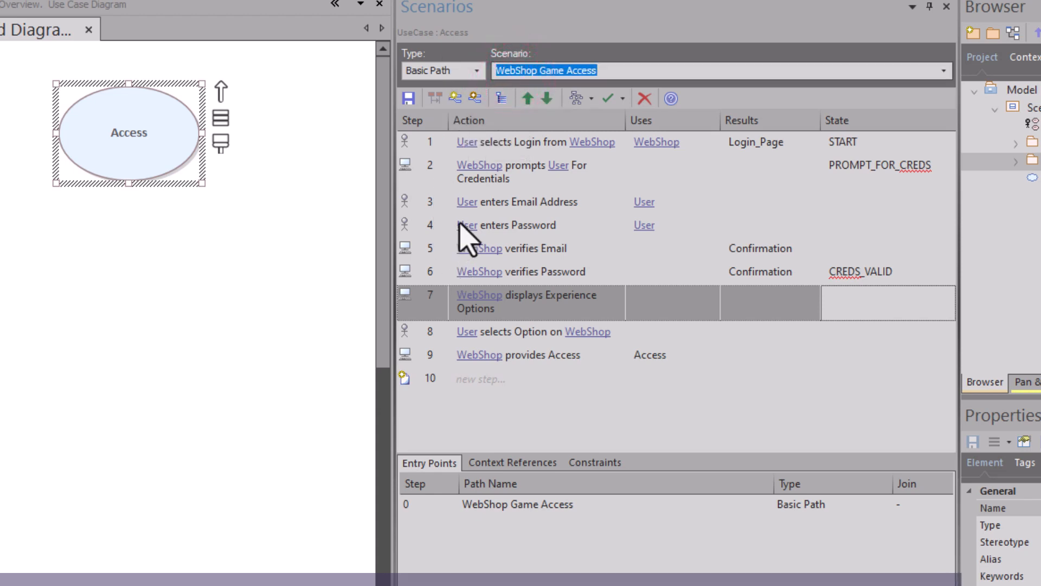
{"action": "left_click", "coordinate": [811, 504]}
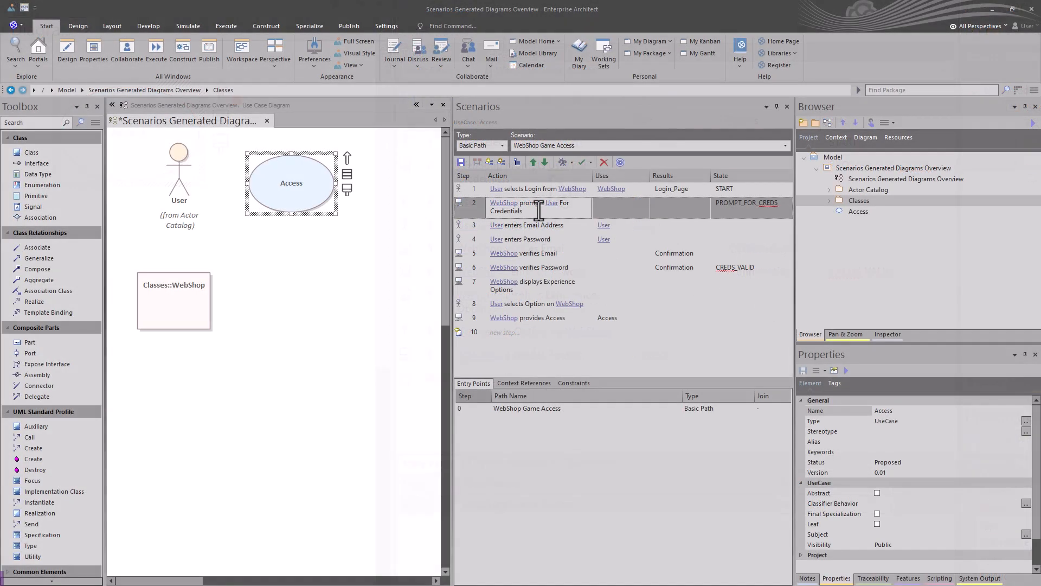
Add an alternate path named "Access 1" at step 2, "WebShop prompts User For Credentials".
{"action": "left_click", "coordinate": [546, 175]}
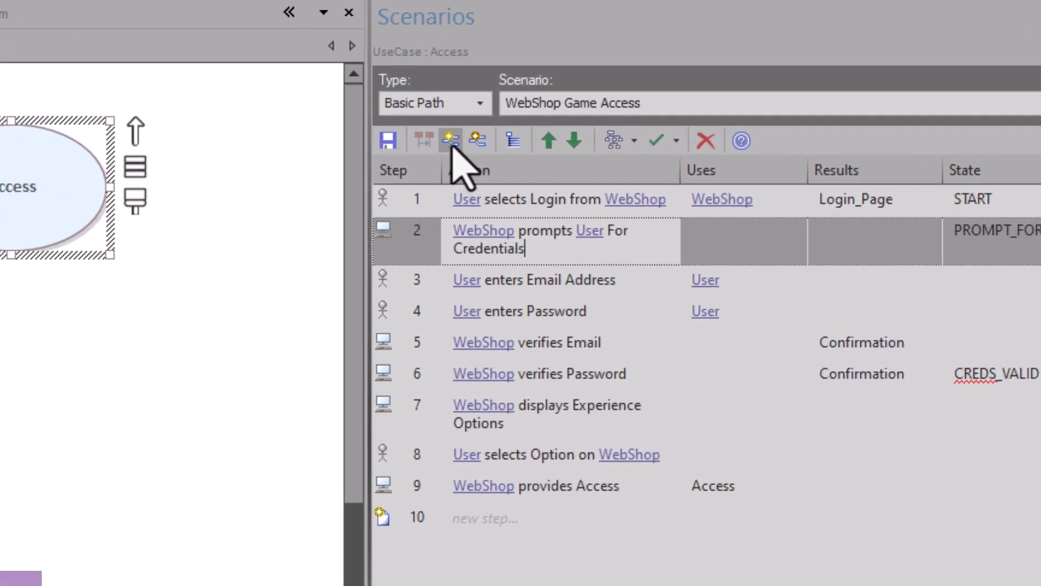
{"action": "left_click", "coordinate": [452, 142]}
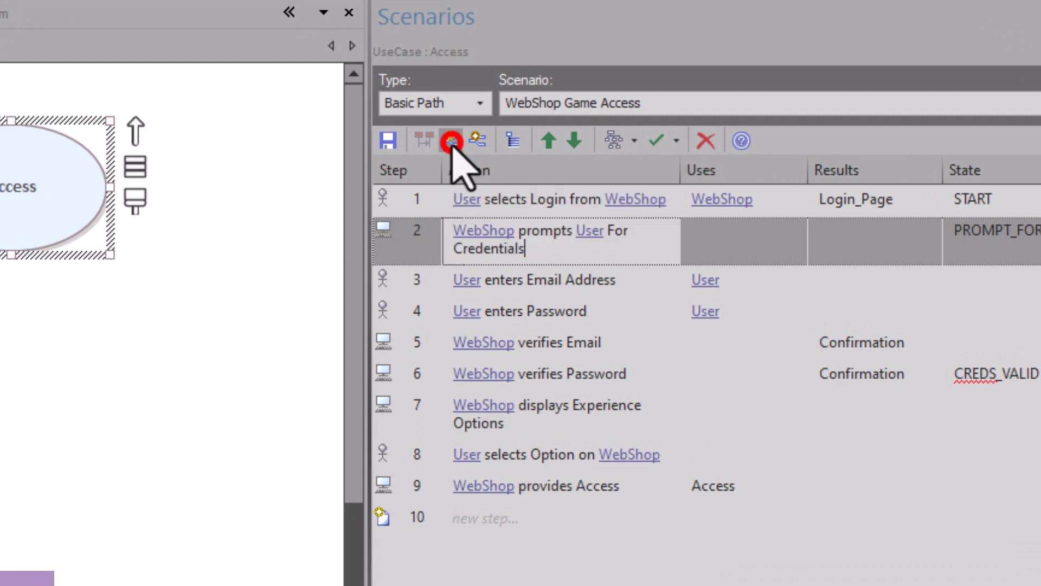
{"action": "left_click", "coordinate": [388, 361]}
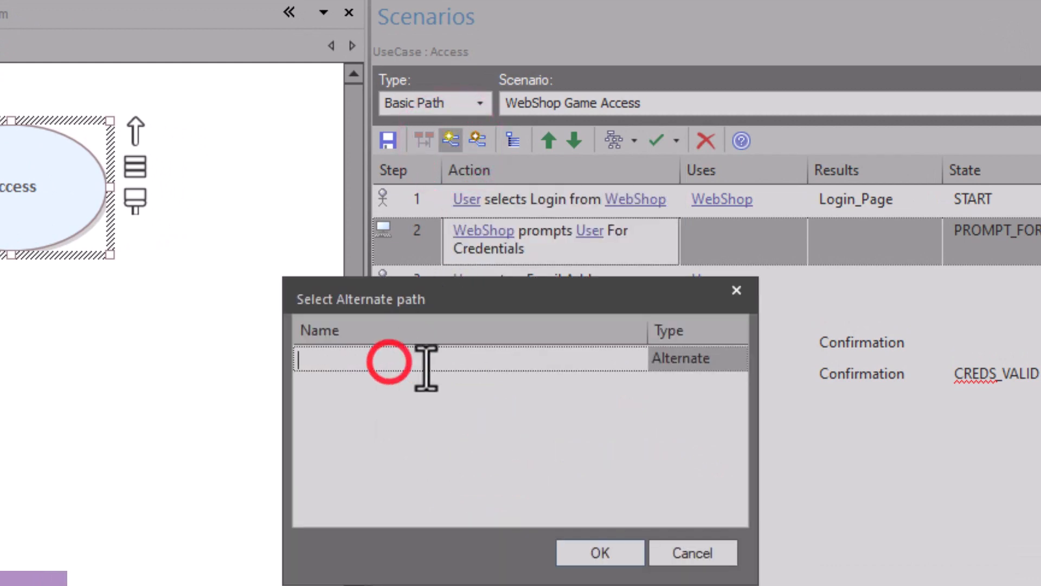
{"action": "type", "text": "A"}
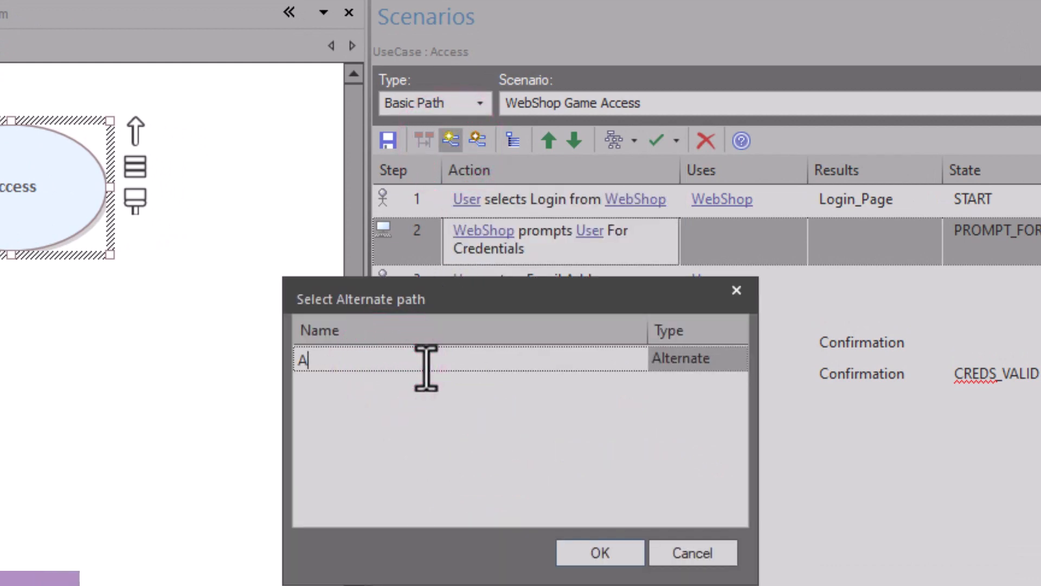
{"action": "type", "text": "CC"}
{"action": "key", "text": "BackSpace"}
{"action": "key", "text": "BackSpace"}
{"action": "key", "text": "BackSpace"}
{"action": "type", "text": "c"}
{"action": "key", "text": "BackSpace"}
{"action": "type", "text": "Acces"}
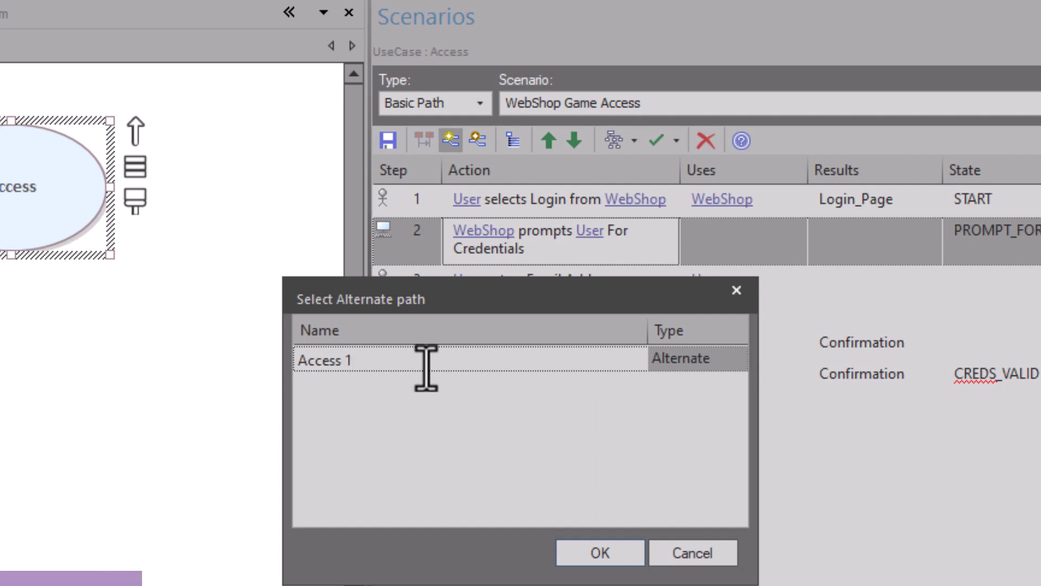
{"action": "type", "text": "s 1"}
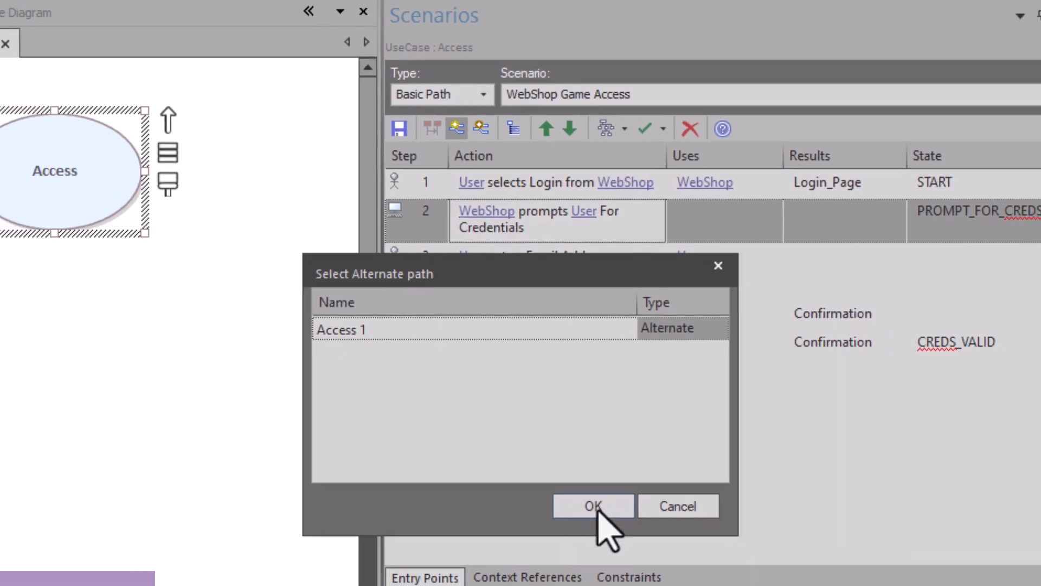
{"action": "left_click", "coordinate": [601, 553]}
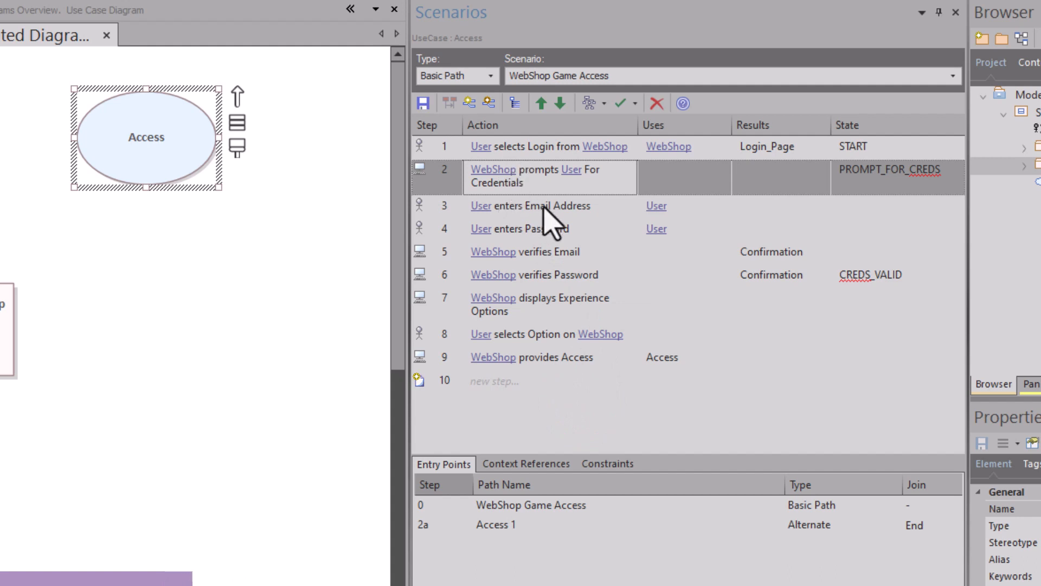
Set the alternate path "Access 1" to rejoin the basic path at step 6, "WebShop verifies Password".
{"action": "mouse_move", "coordinate": [492, 251]}
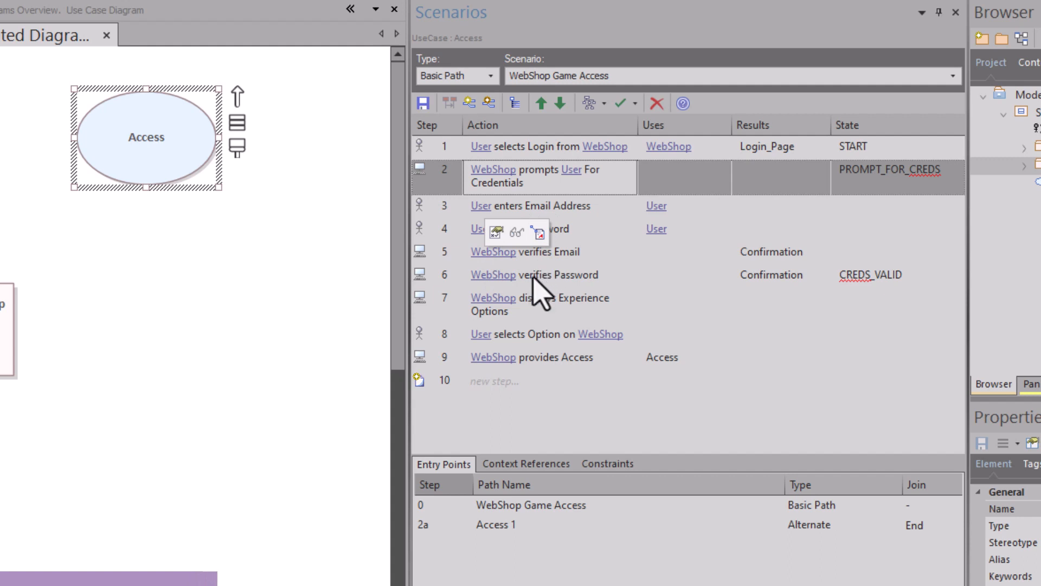
{"action": "left_click", "coordinate": [564, 272]}
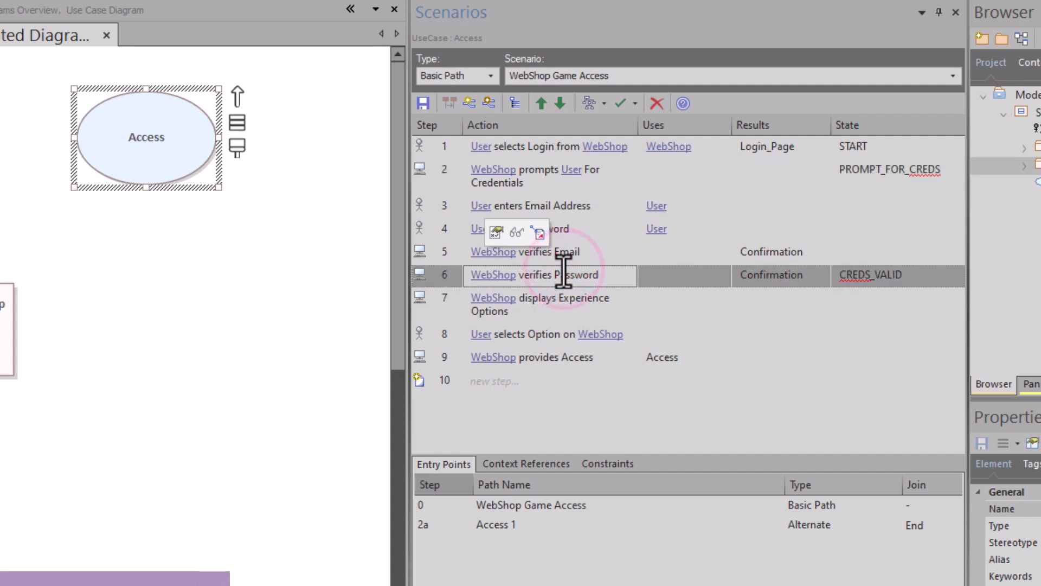
{"action": "mouse_move", "coordinate": [534, 166]}
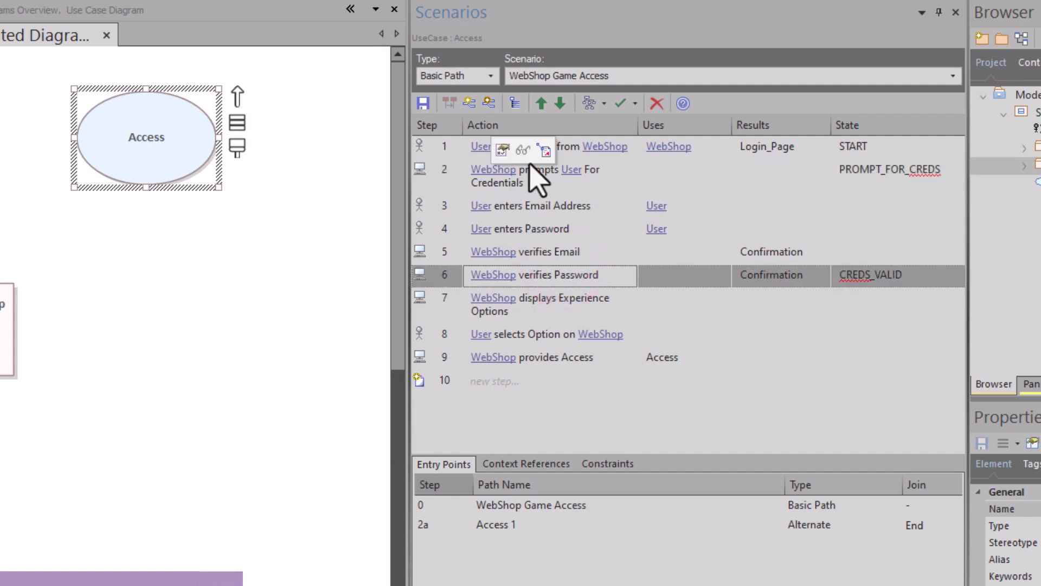
{"action": "left_click", "coordinate": [482, 505]}
{"action": "left_click", "coordinate": [917, 525]}
{"action": "left_click", "coordinate": [922, 526]}
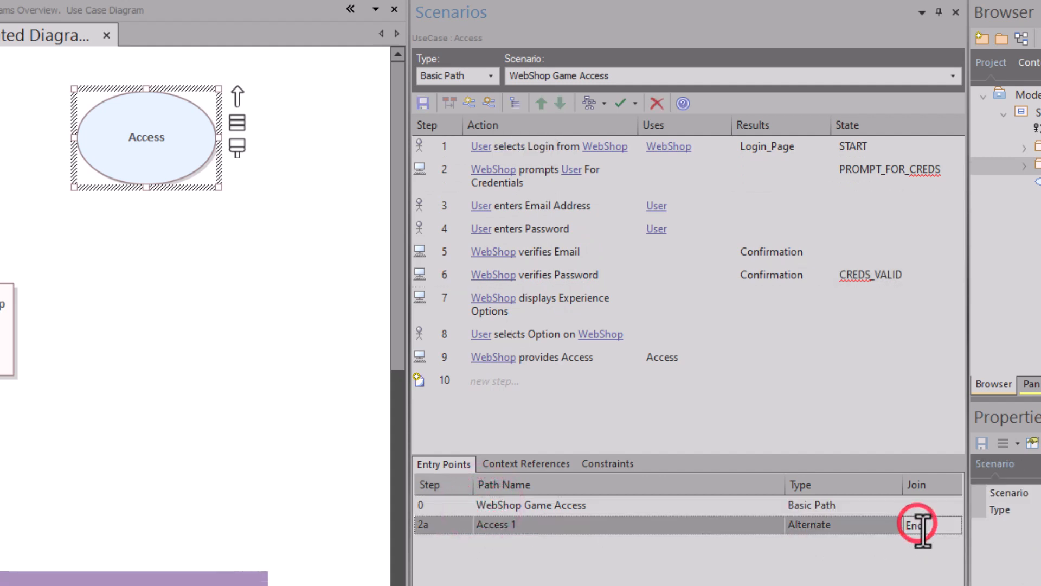
{"action": "left_click", "coordinate": [953, 526]}
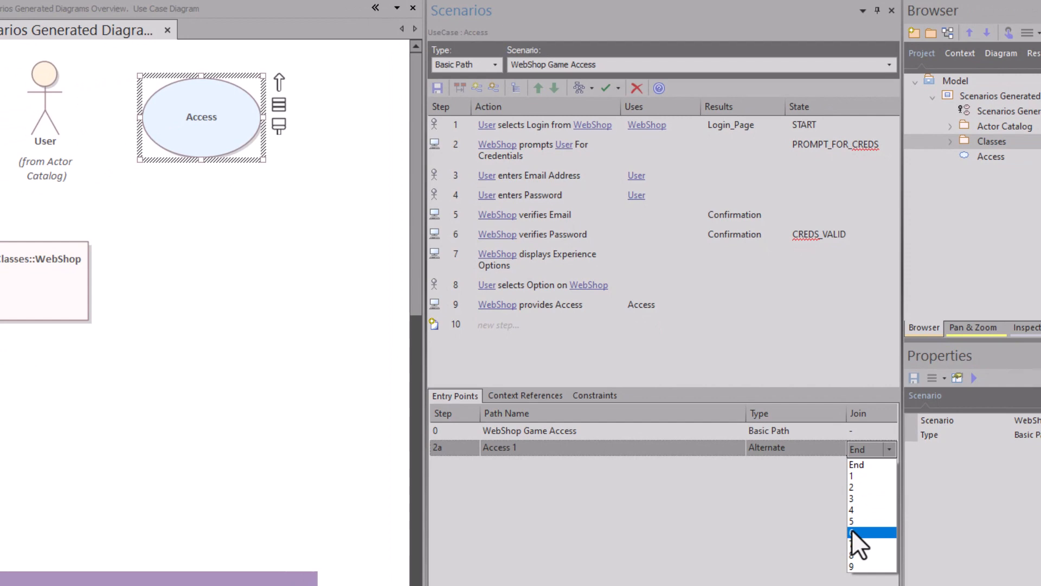
{"action": "left_click", "coordinate": [851, 529]}
{"action": "left_click", "coordinate": [785, 484]}
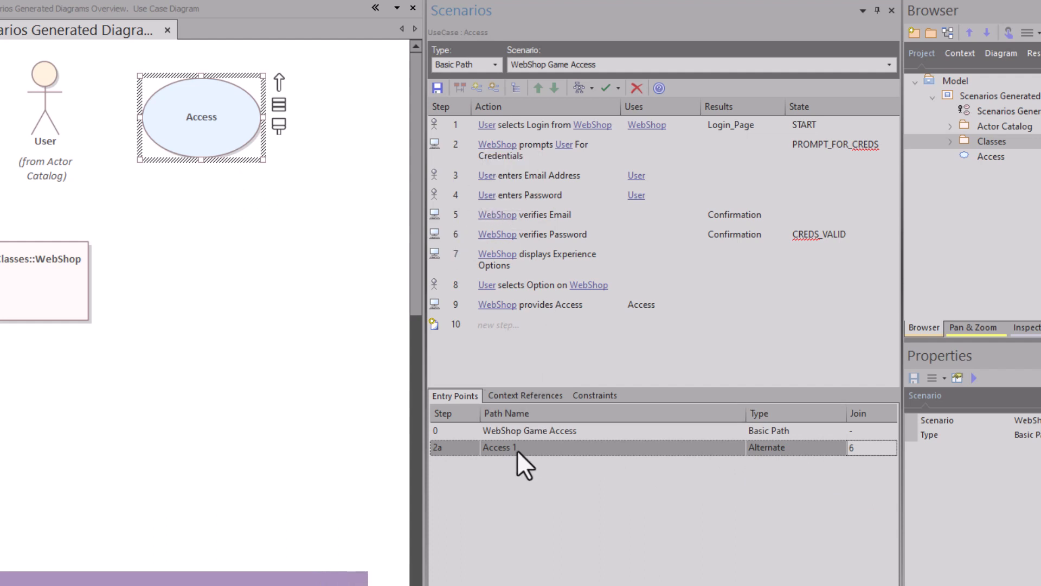
Add an alternate path named "WebShop Path" at step 5, "WebShop verifies Email", leaving its join at End.
{"action": "left_click", "coordinate": [538, 199]}
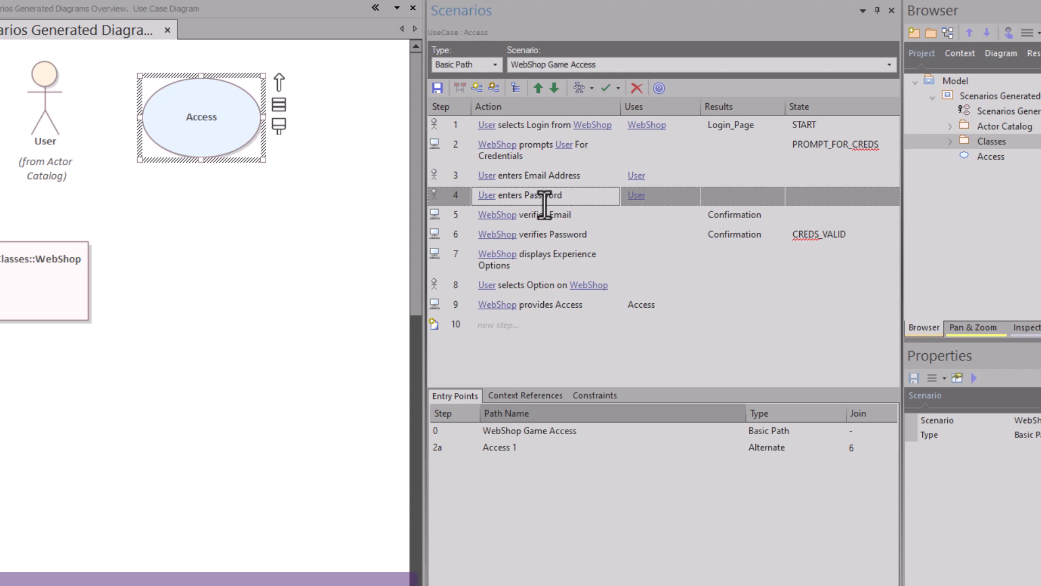
{"action": "left_click", "coordinate": [542, 216]}
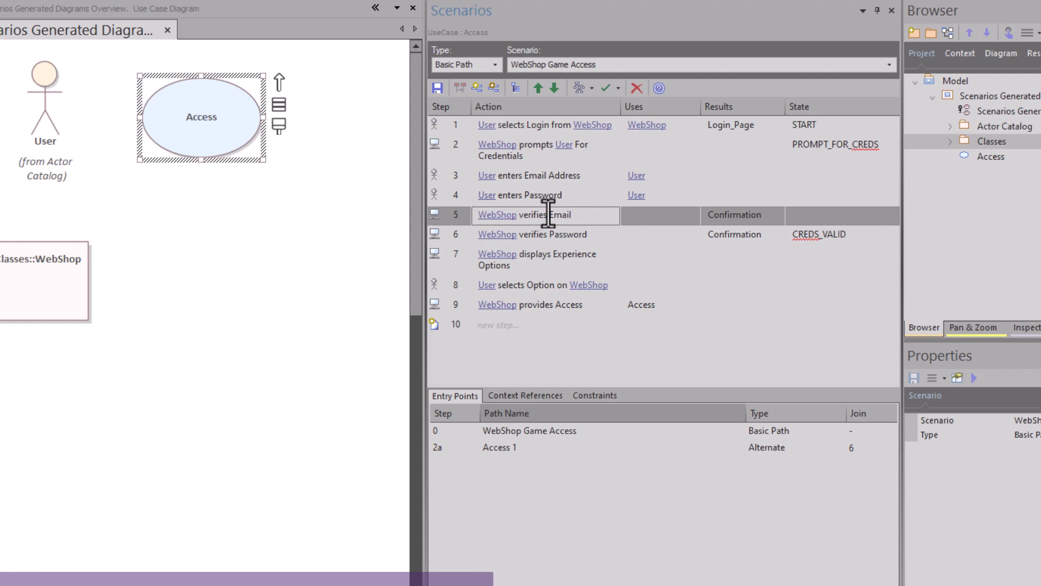
{"action": "left_click", "coordinate": [474, 86]}
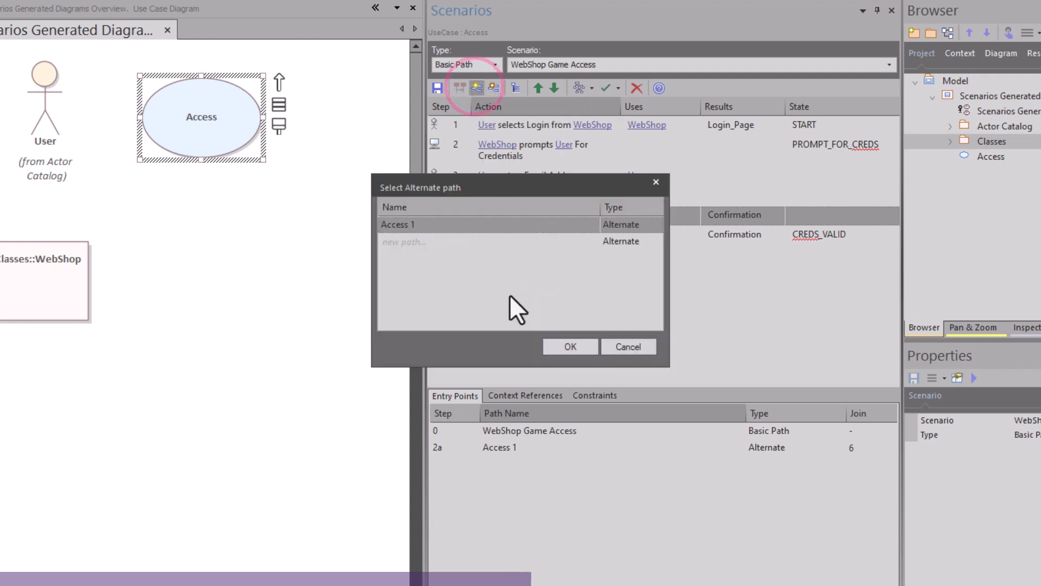
{"action": "left_click", "coordinate": [474, 240]}
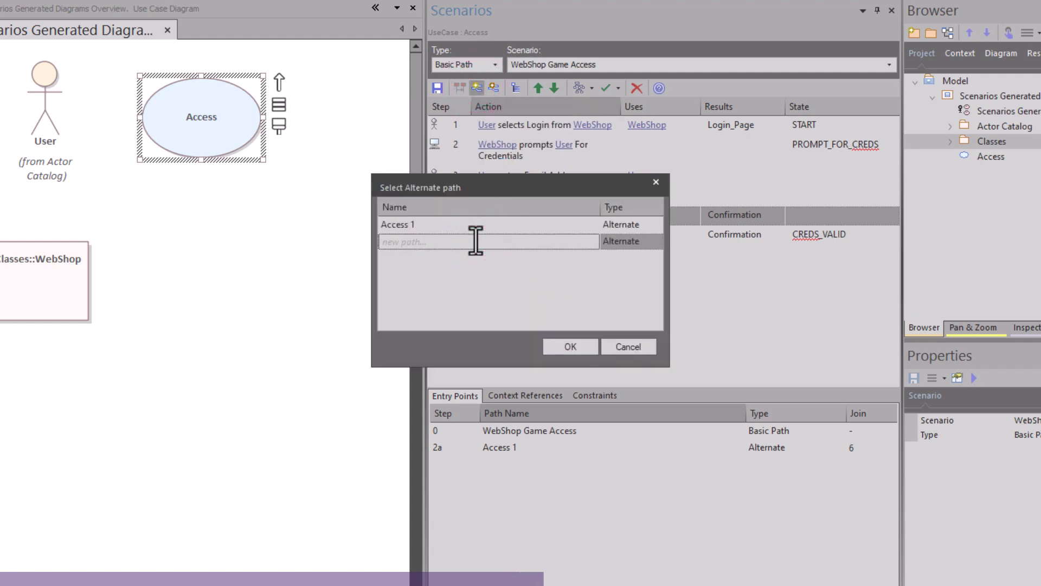
{"action": "type", "text": "WebShop Path"}
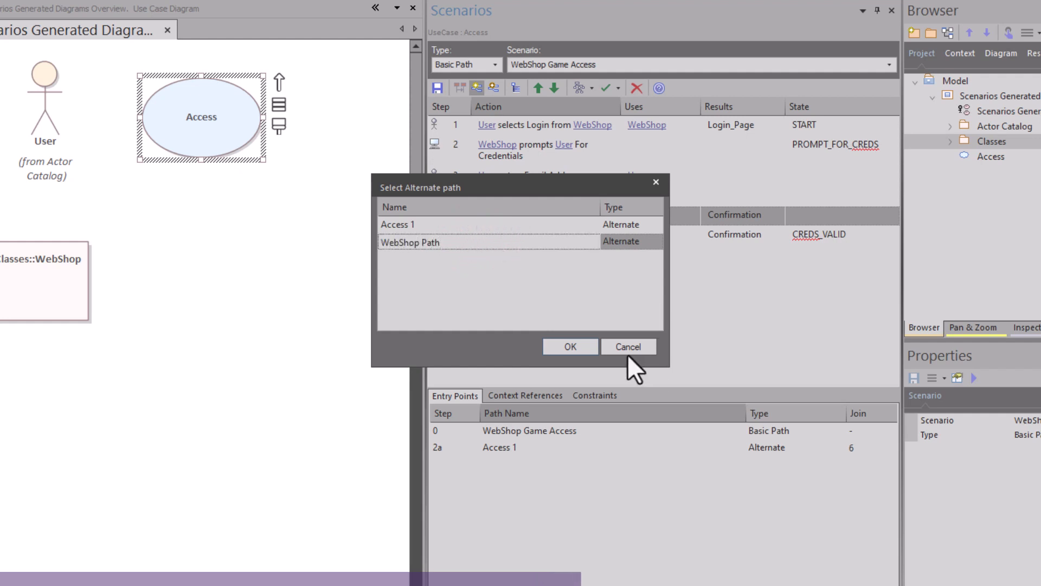
{"action": "left_click", "coordinate": [580, 346]}
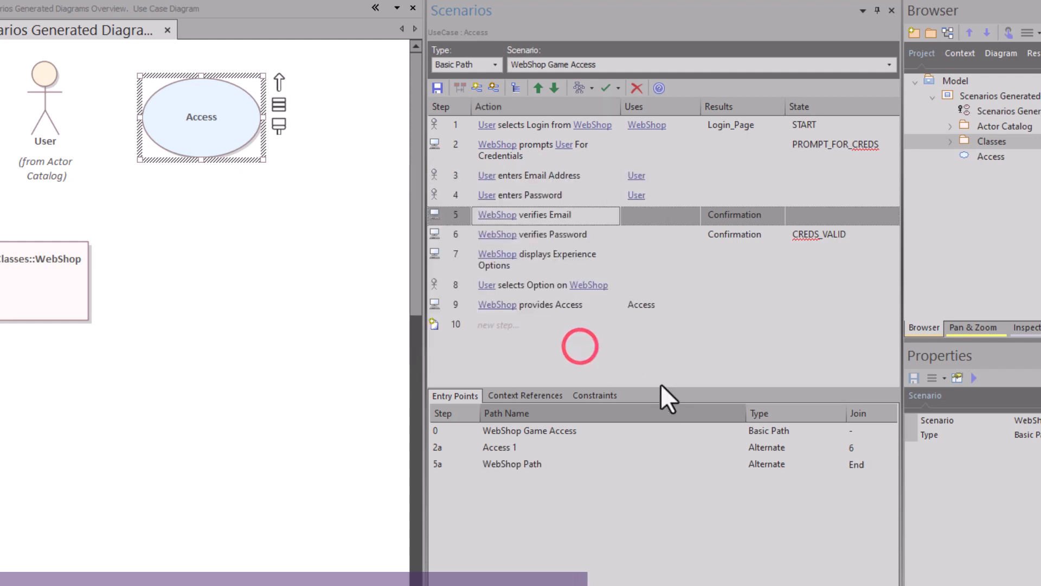
{"action": "left_click", "coordinate": [845, 465]}
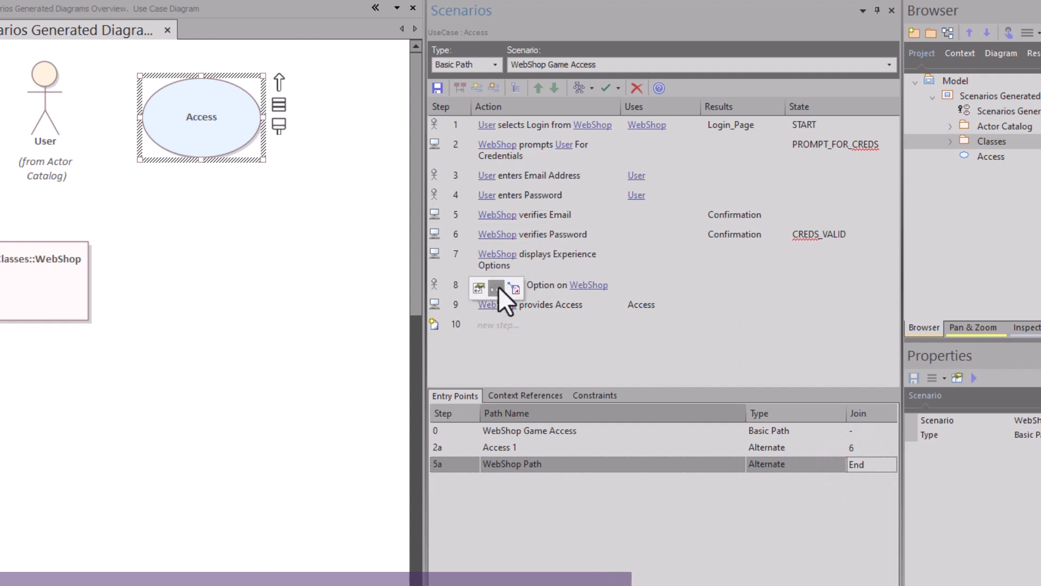
Add an exception path named "Data Not Found" at step 7, "WebShop displays Experience Options".
{"action": "left_click", "coordinate": [547, 303]}
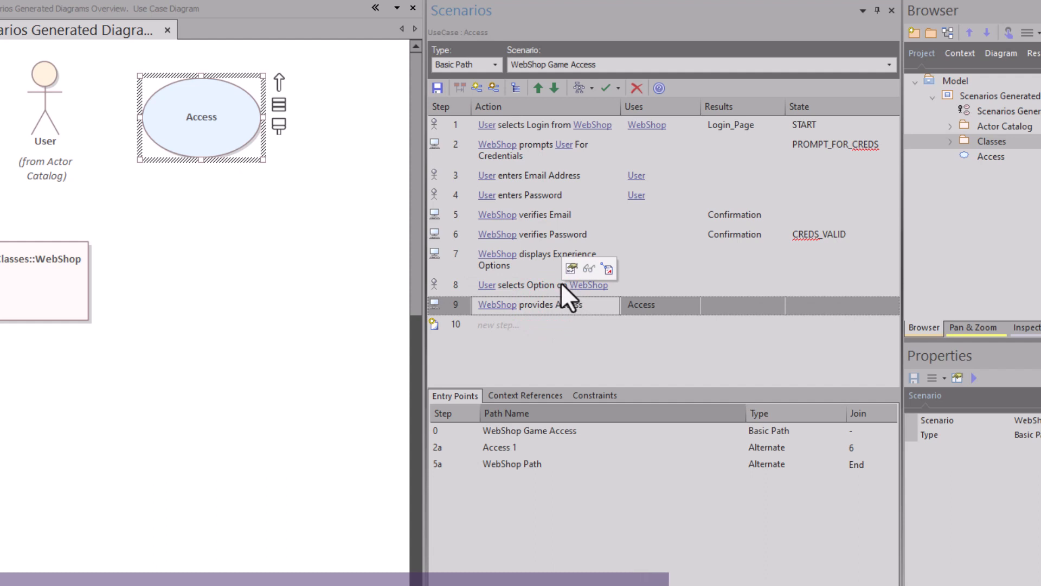
{"action": "left_click", "coordinate": [578, 365]}
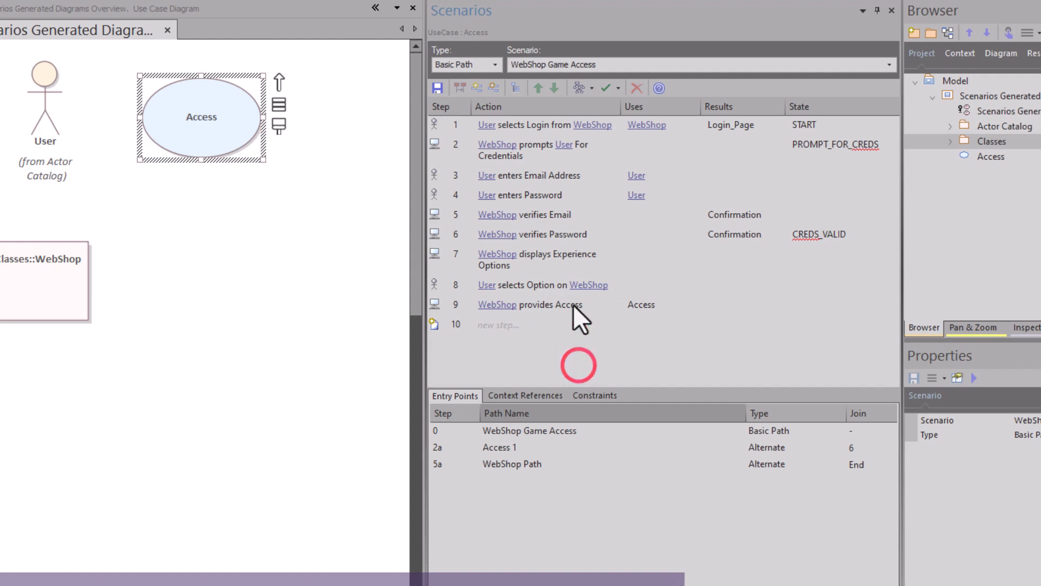
{"action": "left_click", "coordinate": [532, 261]}
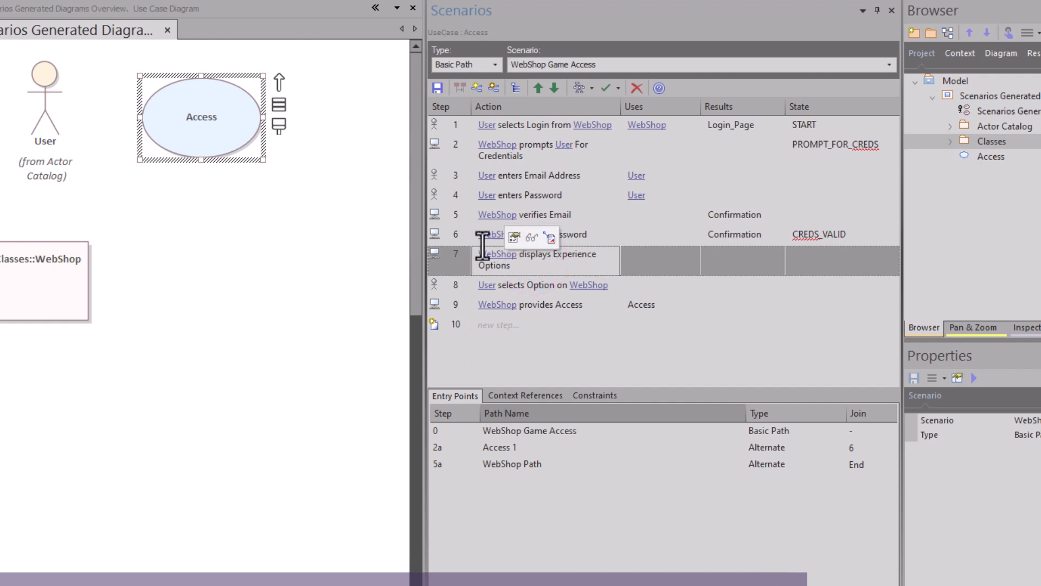
{"action": "left_click", "coordinate": [494, 87]}
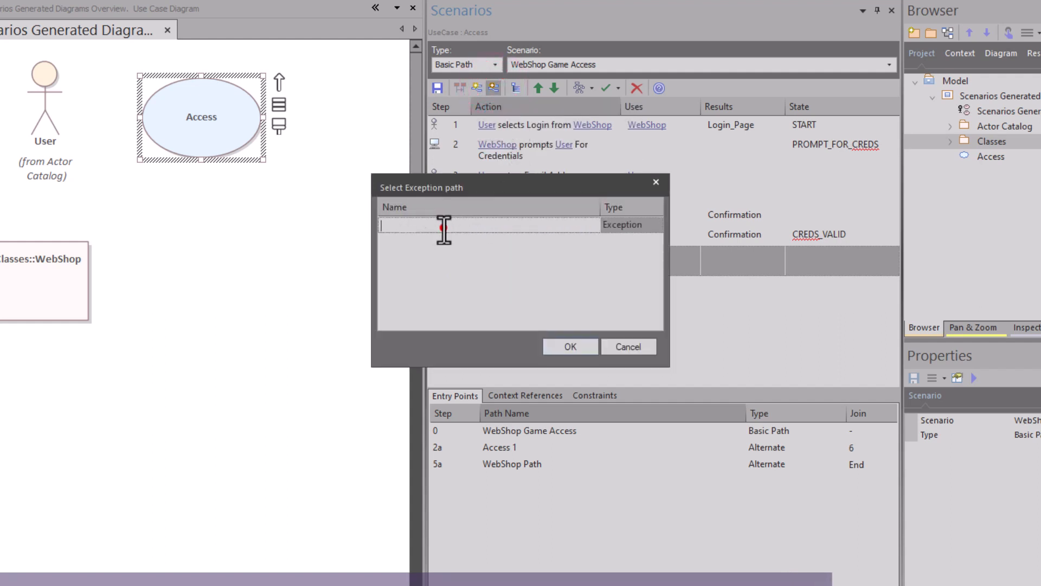
{"action": "left_click", "coordinate": [442, 226]}
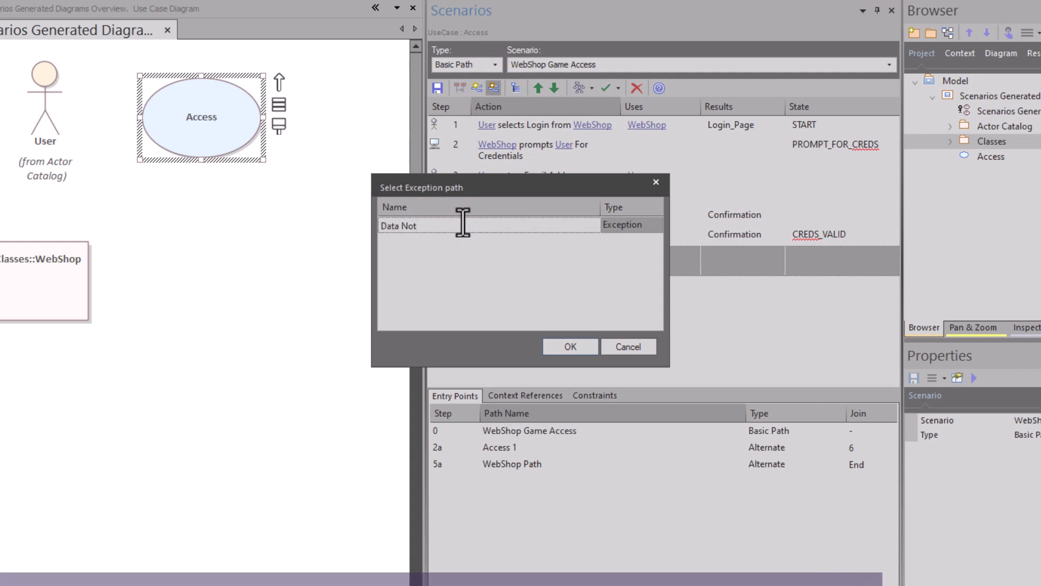
{"action": "type", "text": "Data Not Found"}
{"action": "left_click", "coordinate": [570, 346]}
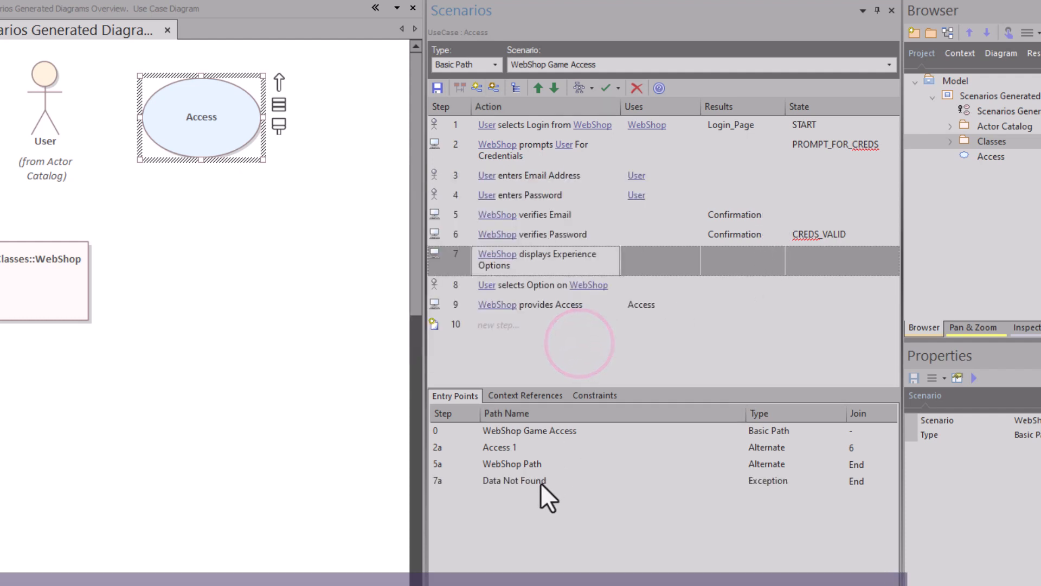
Check the scenarios of Access 1, WebShop Path and Data Not Found, and return to the WebShop Game Access basic path.
{"action": "left_click", "coordinate": [541, 482]}
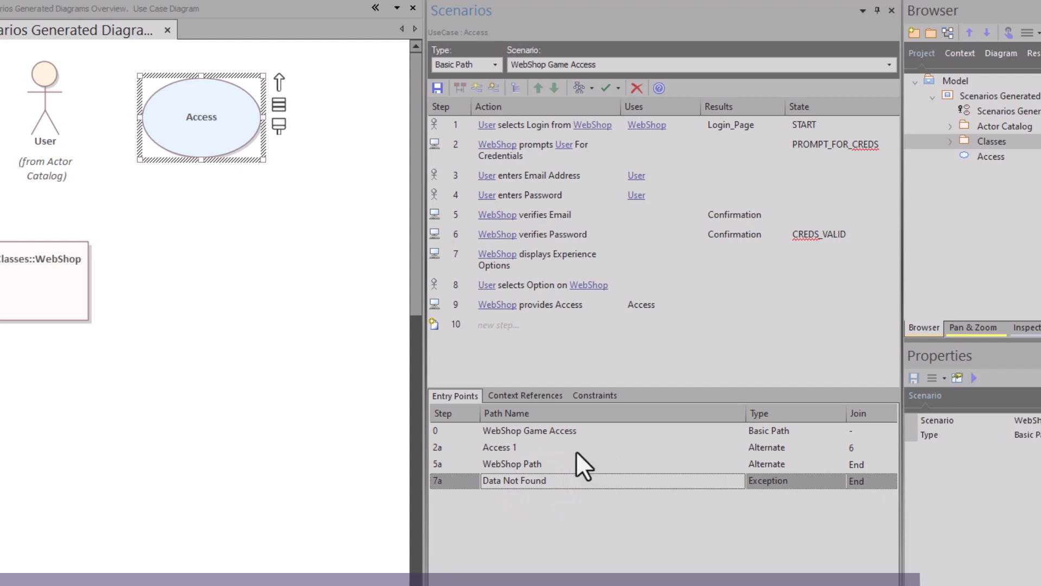
{"action": "left_click", "coordinate": [527, 446]}
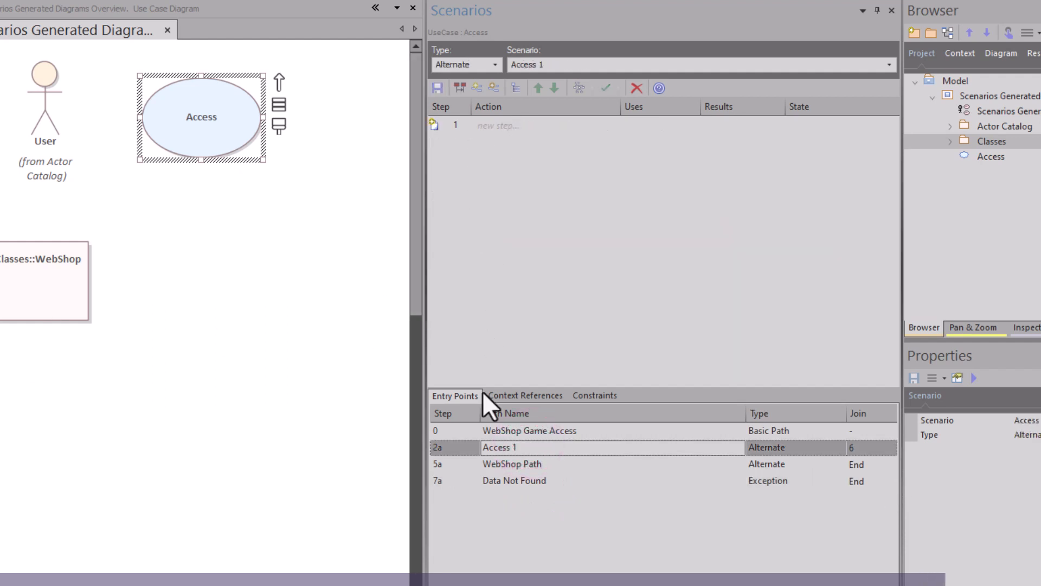
{"action": "left_click", "coordinate": [503, 462]}
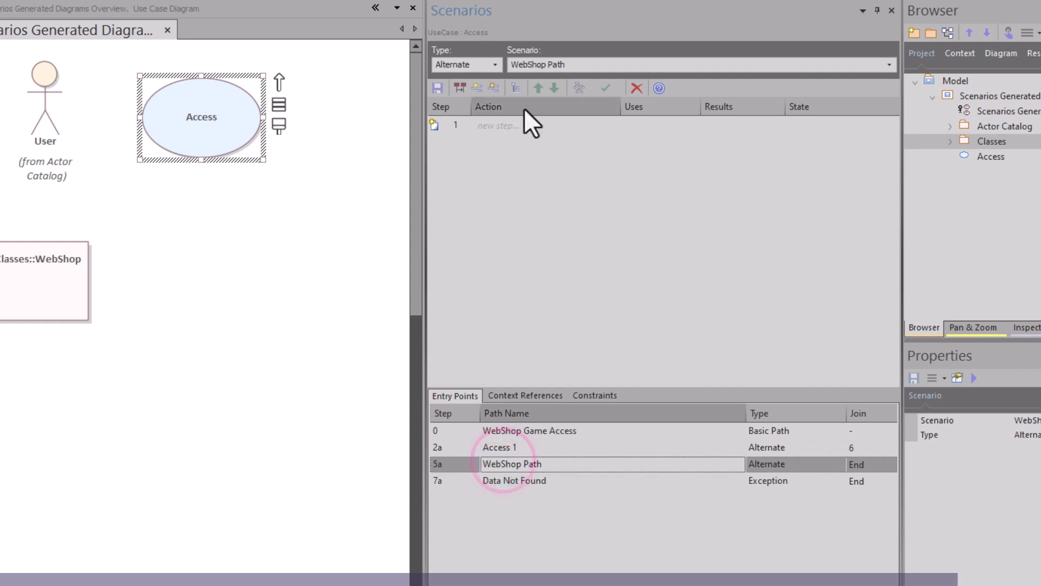
{"action": "left_click", "coordinate": [525, 481]}
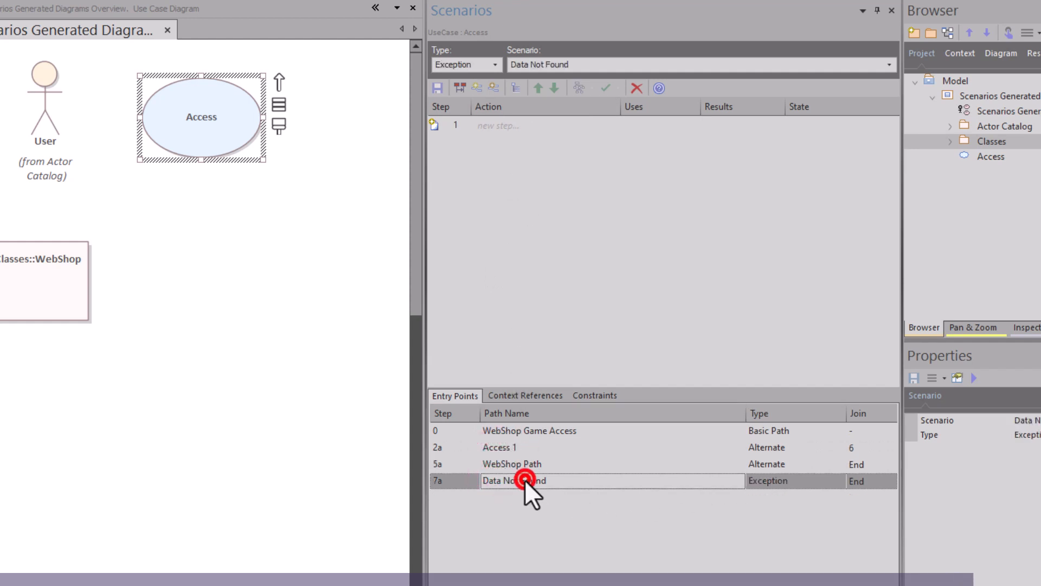
{"action": "left_click", "coordinate": [509, 432]}
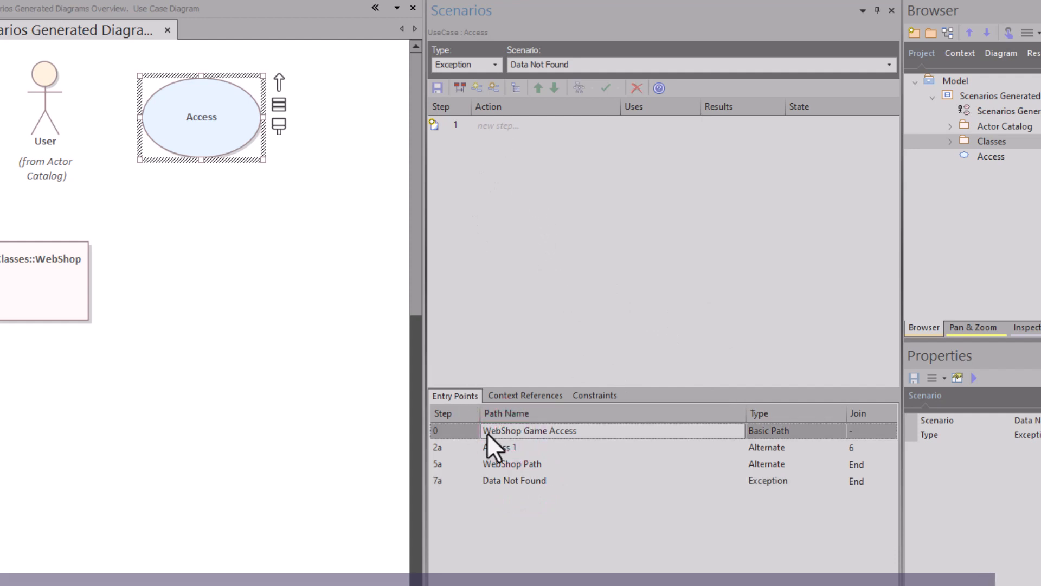
{"action": "double_click", "coordinate": [488, 431]}
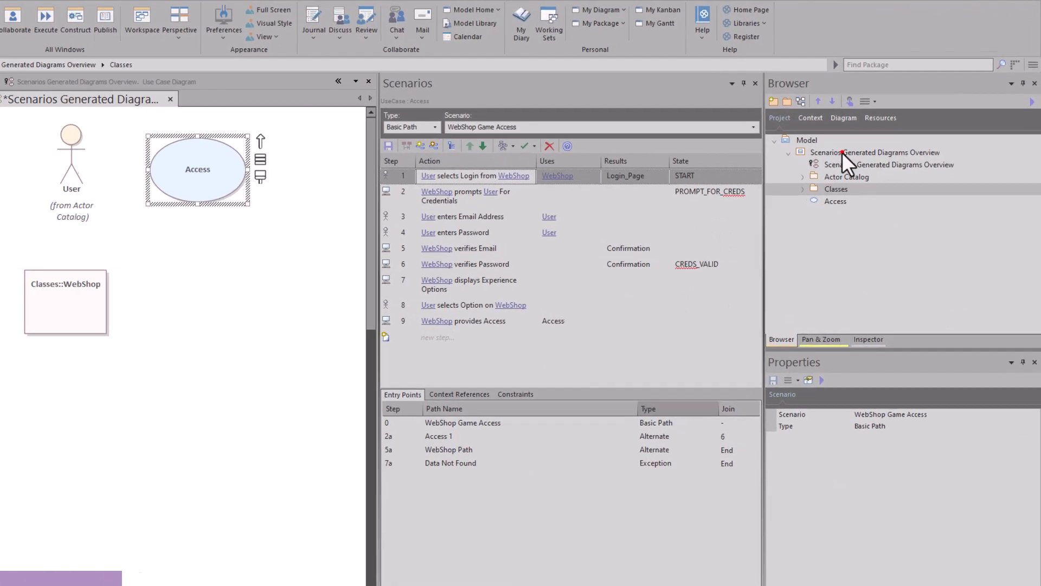
Create a baseline of the Scenarios Generated Diagrams Overview package with version 0.01 and note "Initial Draft", and reselect the Access use case.
{"action": "left_click", "coordinate": [841, 152]}
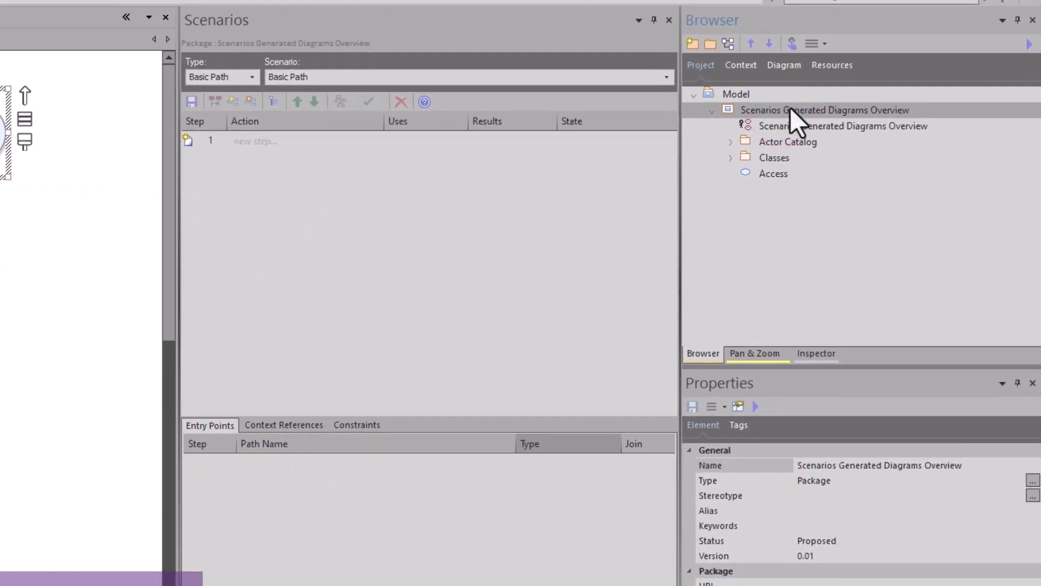
{"action": "key", "text": "ctrl+alt+b"}
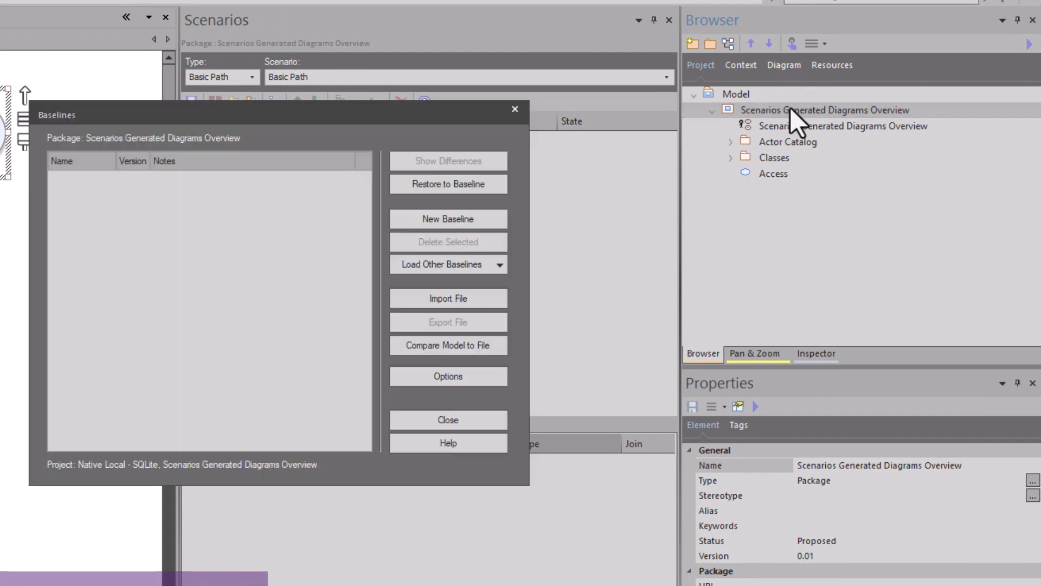
{"action": "left_click", "coordinate": [465, 216]}
{"action": "left_click", "coordinate": [201, 282]}
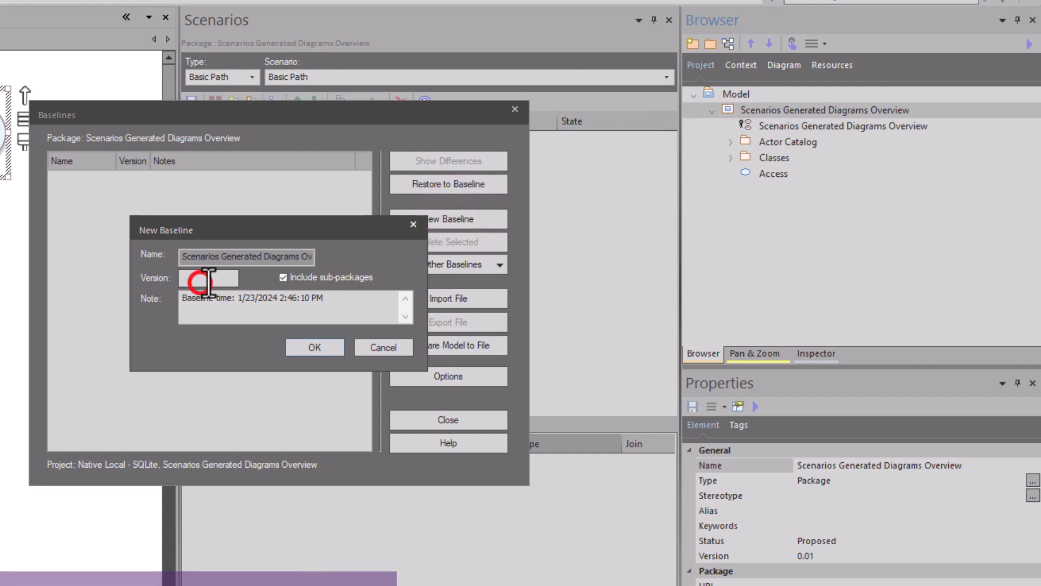
{"action": "type", "text": "0.01"}
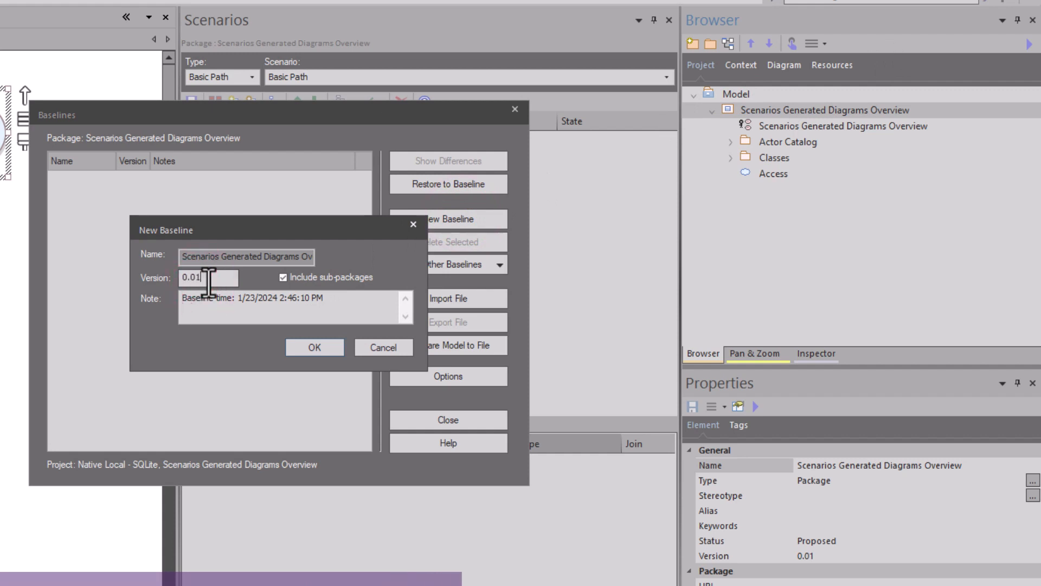
{"action": "key", "text": "Tab"}
{"action": "key", "text": "Tab"}
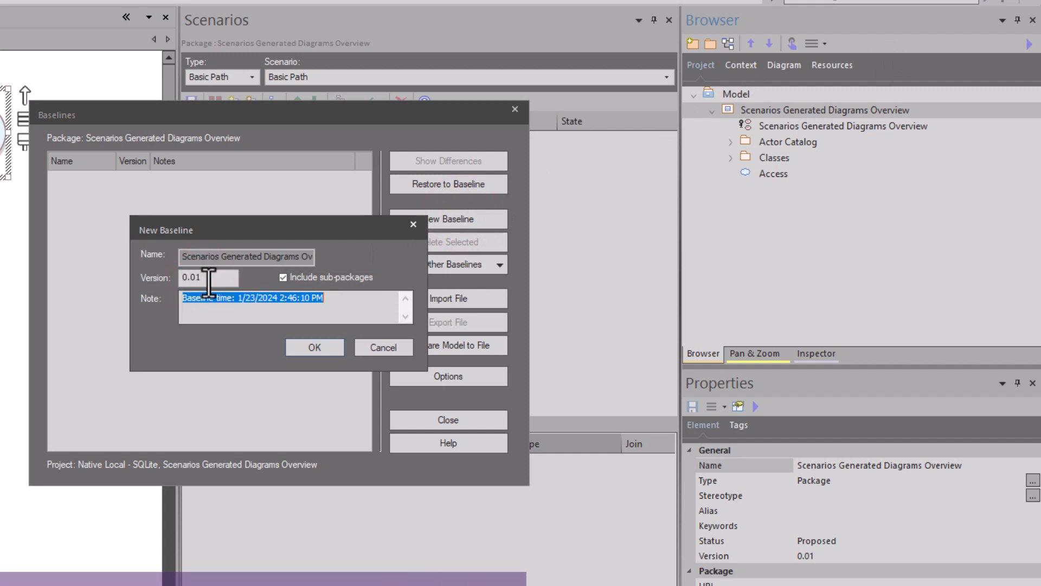
{"action": "type", "text": "Initial"}
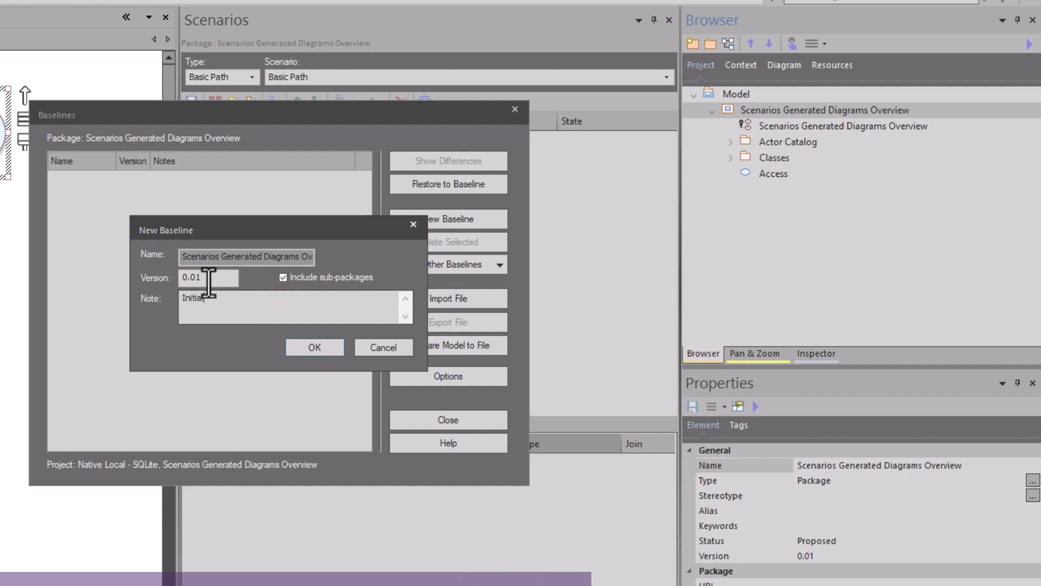
{"action": "type", "text": " Draft"}
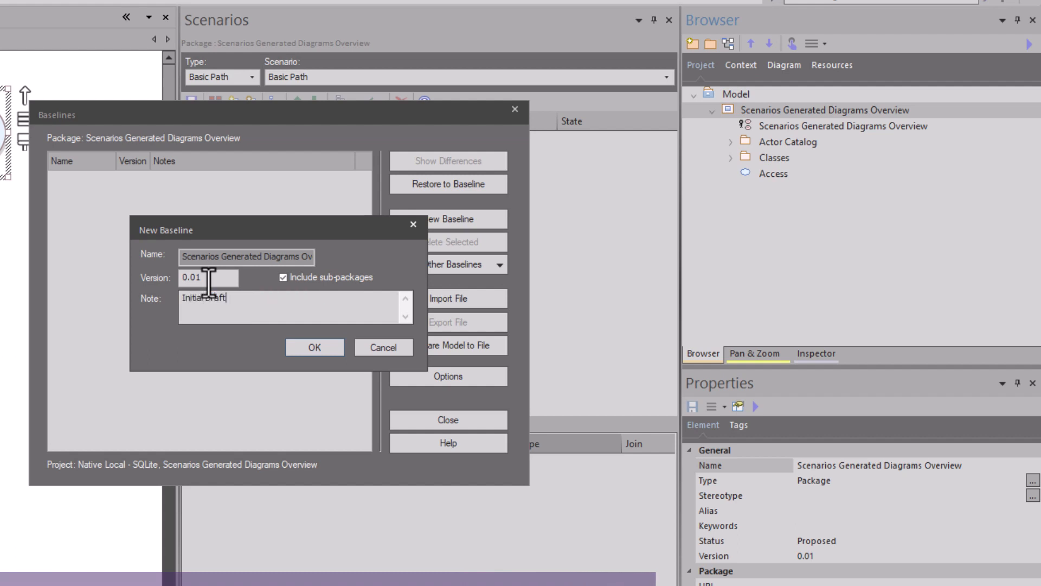
{"action": "left_click", "coordinate": [311, 347]}
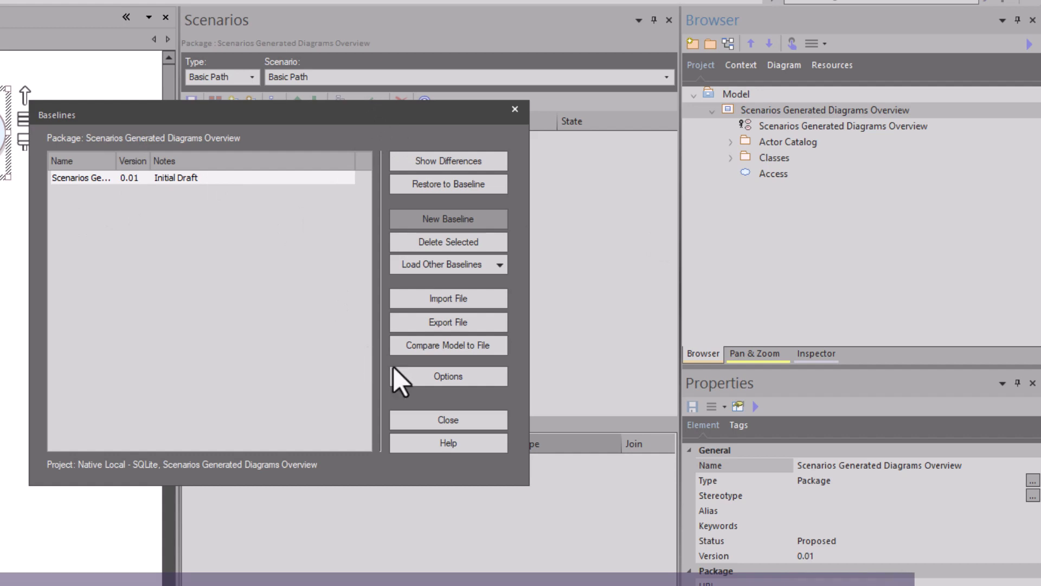
{"action": "left_click", "coordinate": [438, 419]}
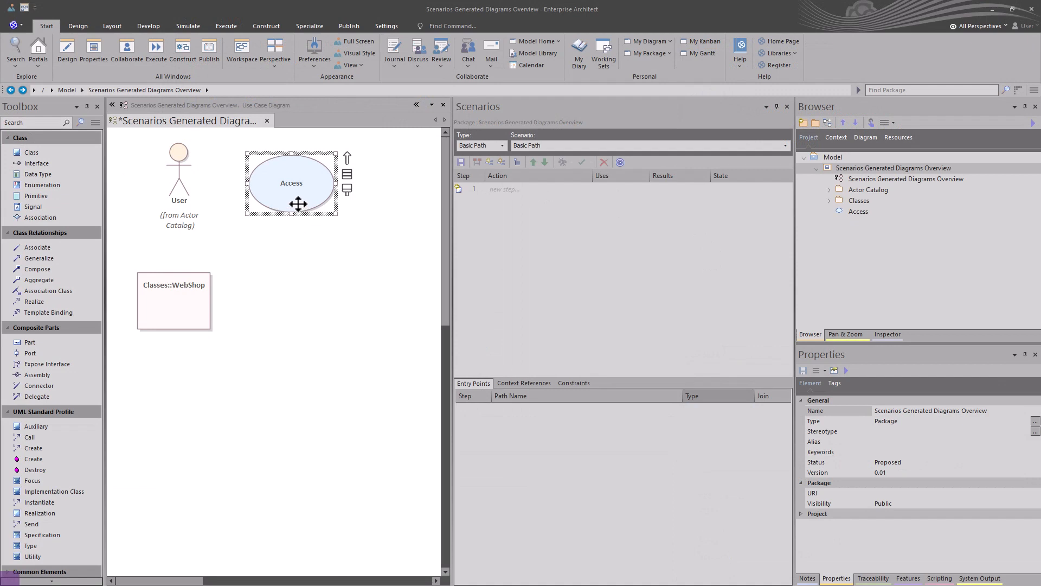
{"action": "left_click", "coordinate": [298, 201]}
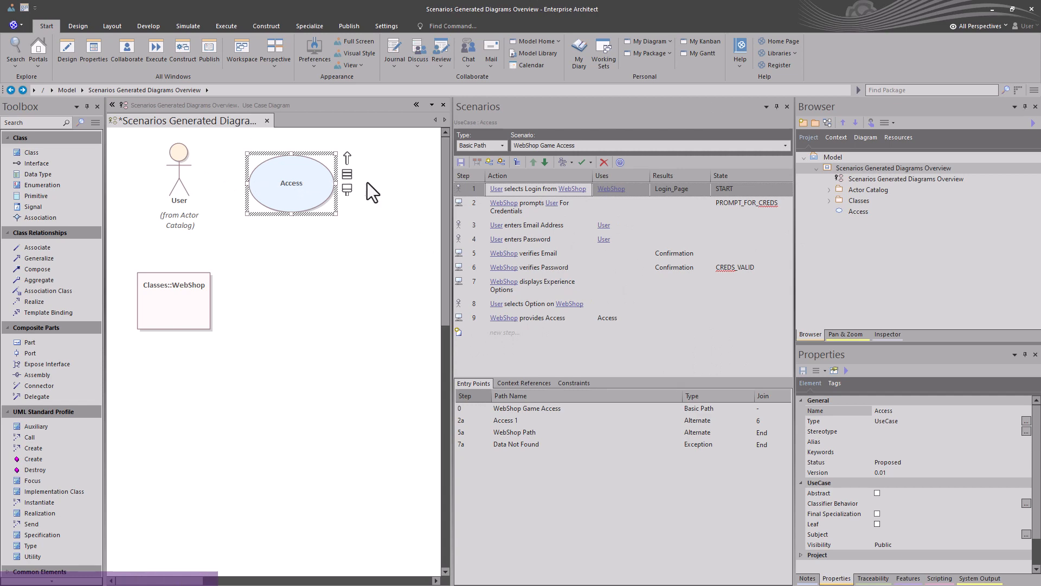
Generate a Sequence diagram from the Access use case's scenario and widen the diagram area to show all its messages.
{"action": "left_click", "coordinate": [568, 161]}
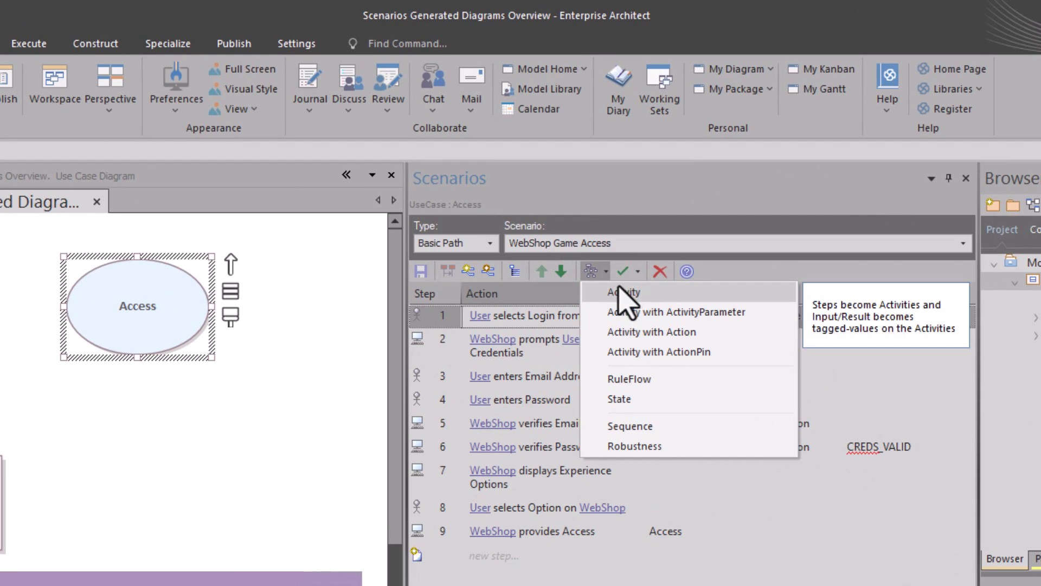
{"action": "left_click", "coordinate": [650, 429]}
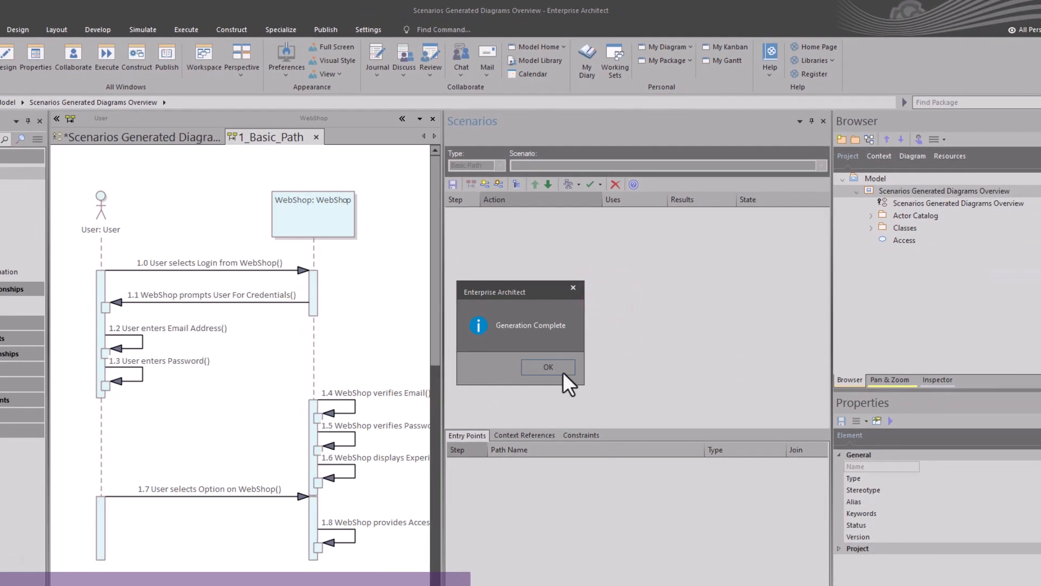
{"action": "left_click", "coordinate": [562, 372]}
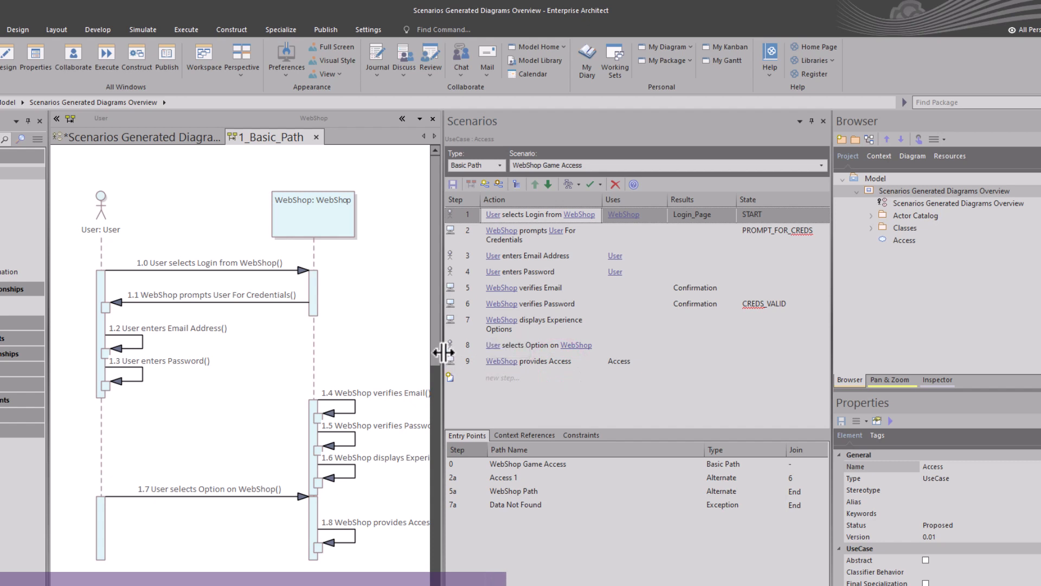
{"action": "left_click_drag", "start_coordinate": [443, 352], "coordinate": [541, 353]}
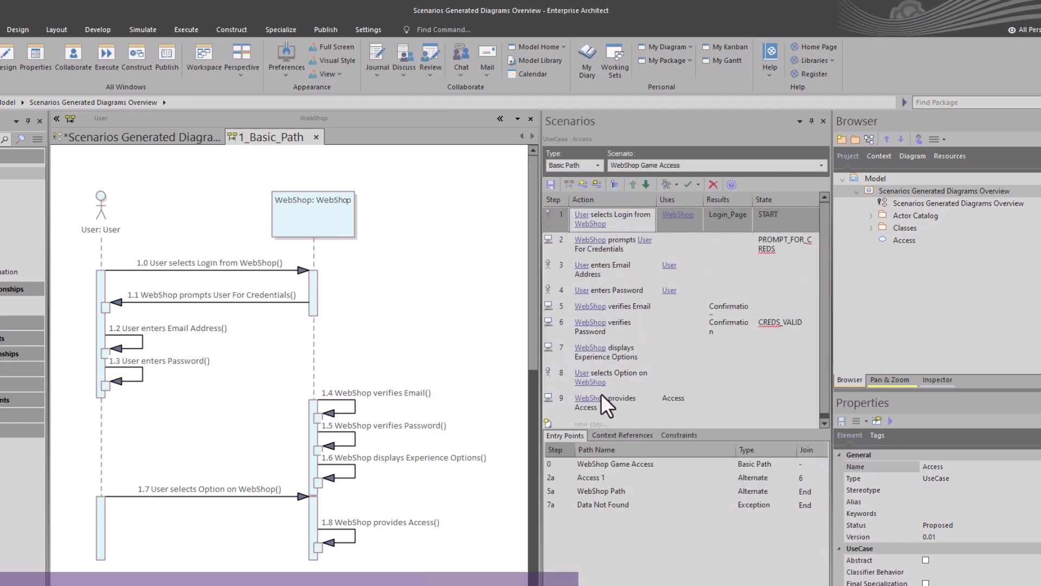
Compare the context references of the User and WebShop lifelines with those of the Access use case.
{"action": "left_click", "coordinate": [615, 434]}
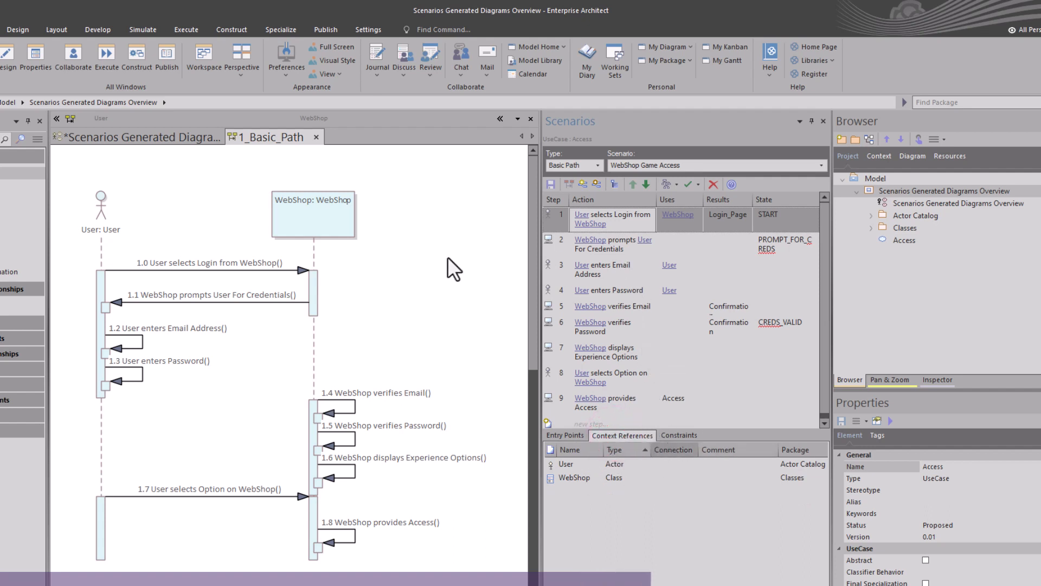
{"action": "left_click", "coordinate": [102, 213]}
{"action": "left_click", "coordinate": [317, 216]}
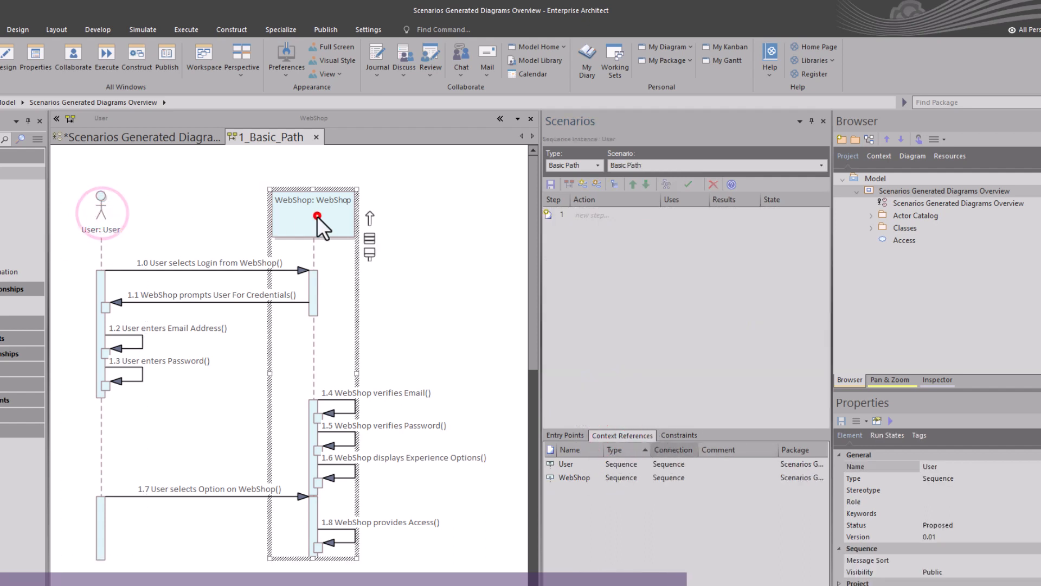
{"action": "left_click", "coordinate": [568, 465]}
{"action": "left_click", "coordinate": [575, 480]}
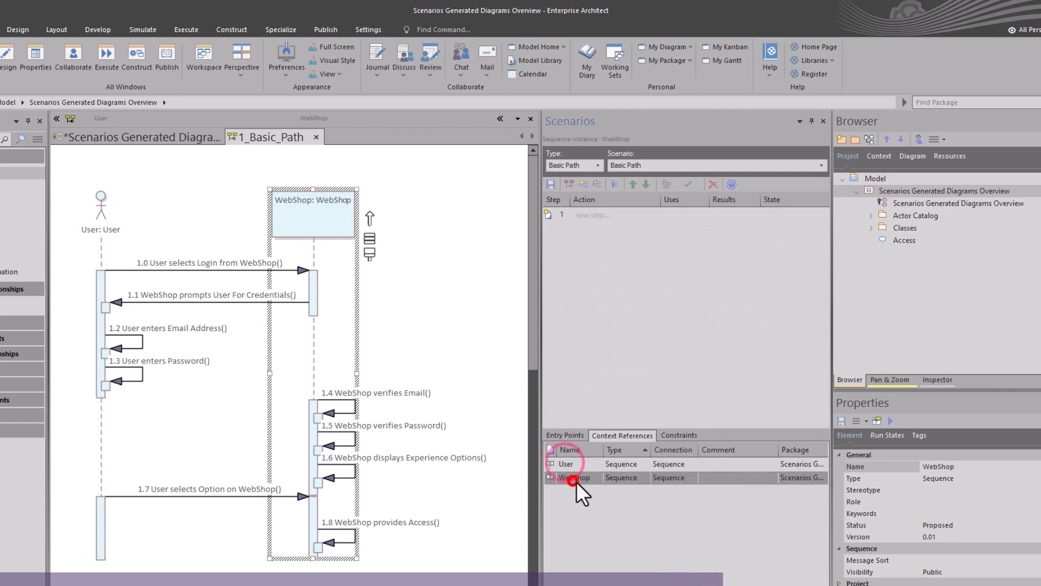
{"action": "left_click", "coordinate": [162, 138]}
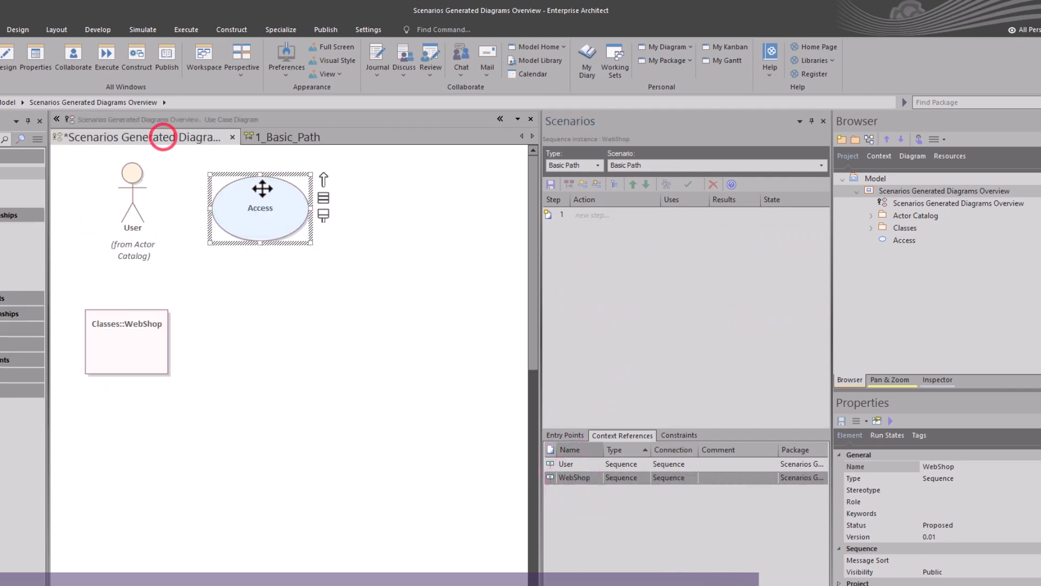
{"action": "left_click", "coordinate": [262, 188]}
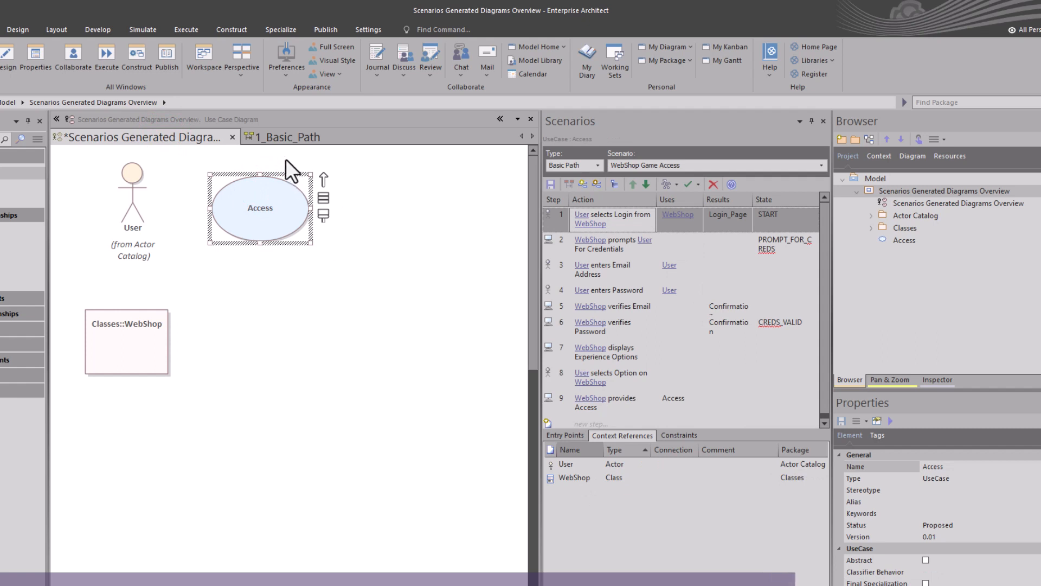
{"action": "left_click", "coordinate": [275, 138]}
{"action": "left_click", "coordinate": [399, 349]}
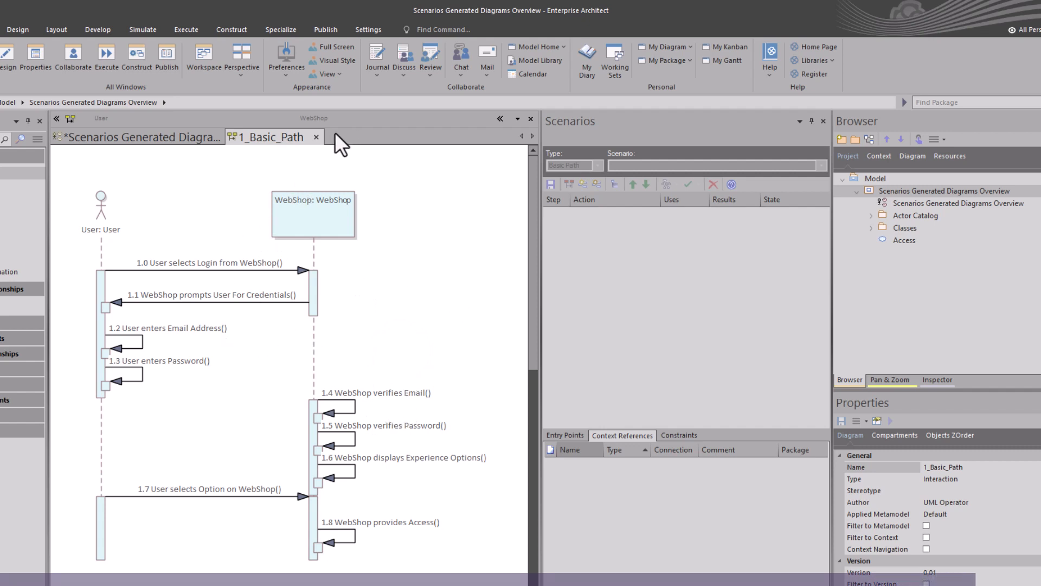
Close the 1_Basic_Path sequence diagram and generate a Robustness diagram from the Access use case's scenario.
{"action": "left_click", "coordinate": [316, 137]}
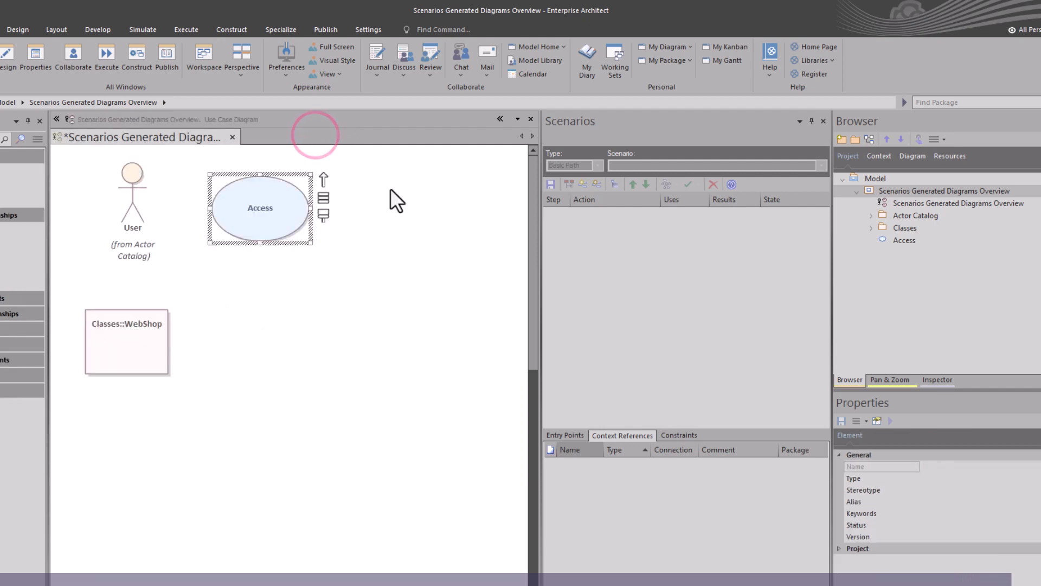
{"action": "left_click", "coordinate": [234, 202]}
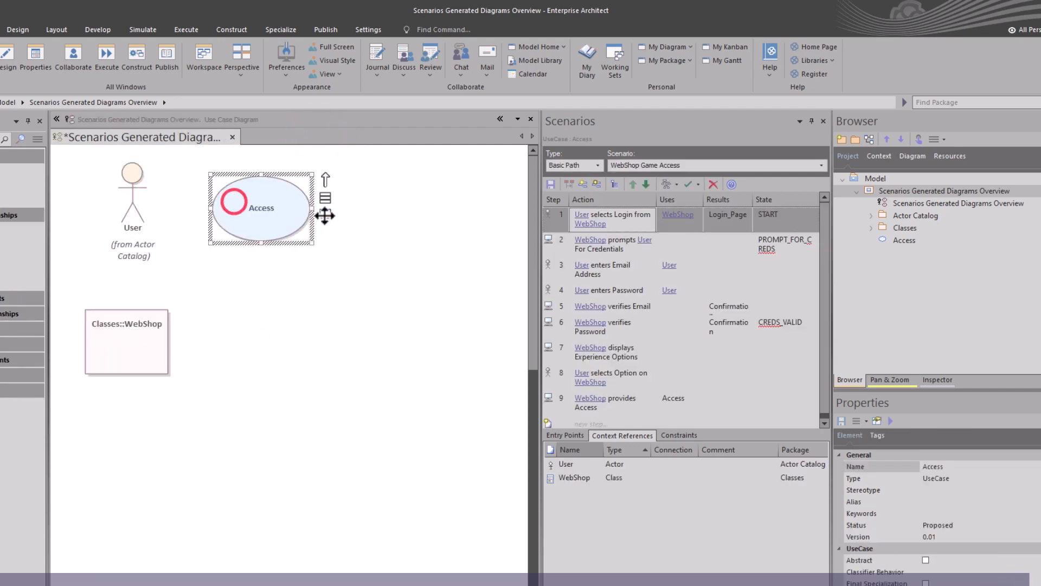
{"action": "left_click", "coordinate": [675, 186]}
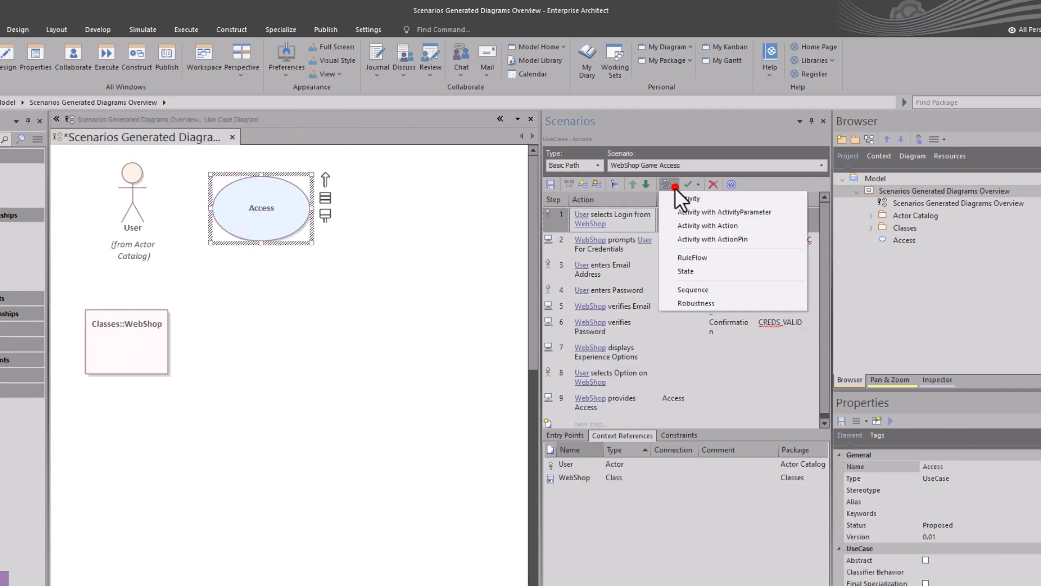
{"action": "left_click", "coordinate": [701, 307]}
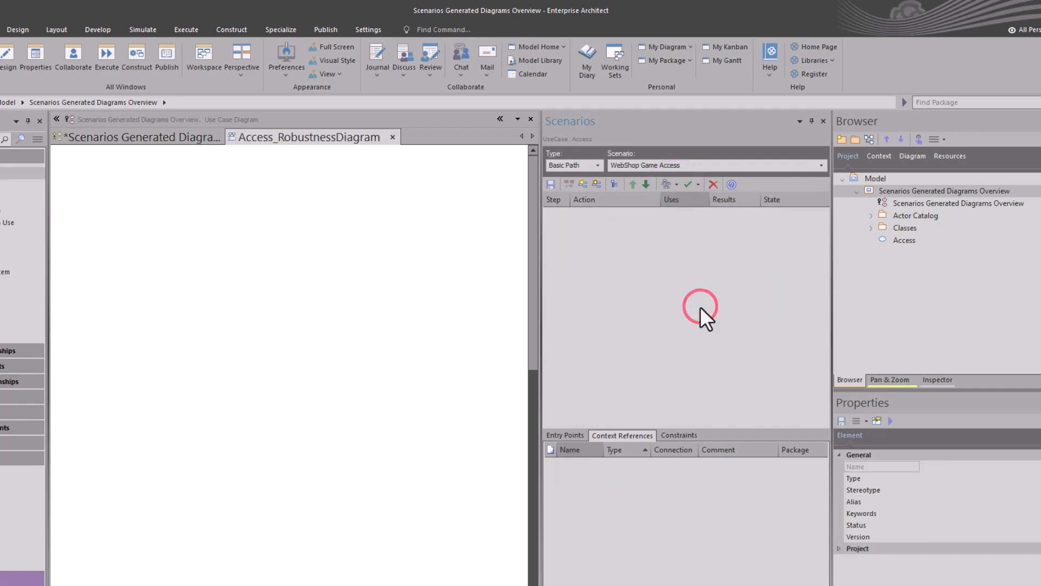
{"action": "left_click", "coordinate": [549, 367]}
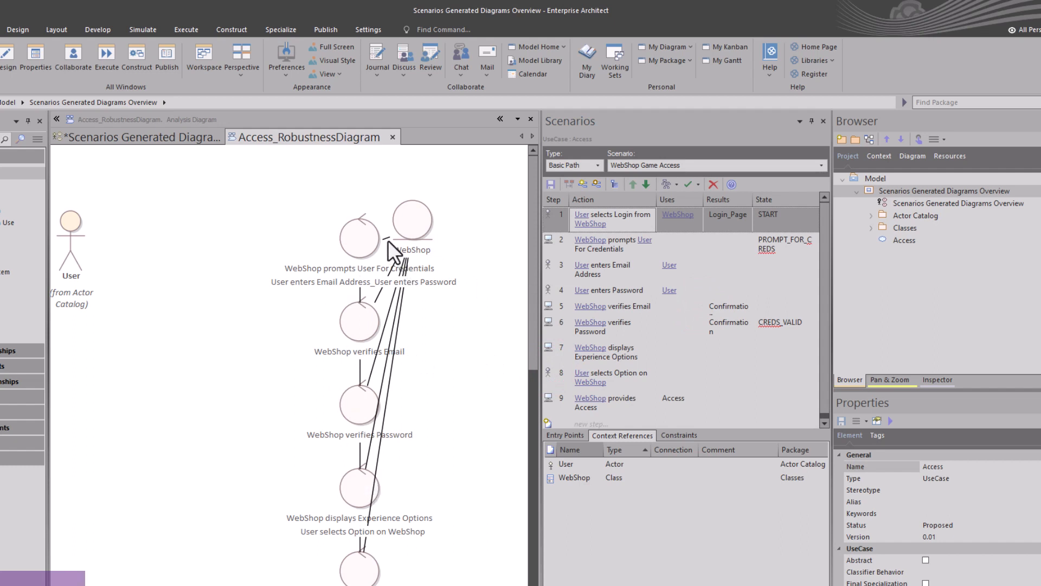
Move the credentials prompt and email verification controls away from the WebShop entity in the robustness diagram.
{"action": "left_click_drag", "start_coordinate": [361, 237], "coordinate": [257, 236]}
{"action": "left_click_drag", "start_coordinate": [414, 222], "coordinate": [477, 195]}
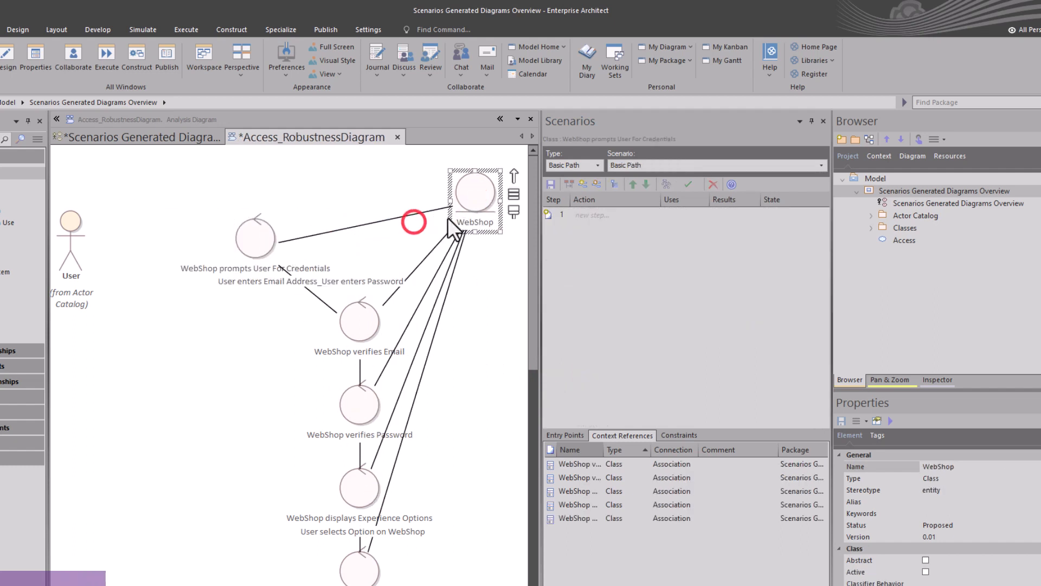
{"action": "left_click_drag", "start_coordinate": [363, 324], "coordinate": [273, 340]}
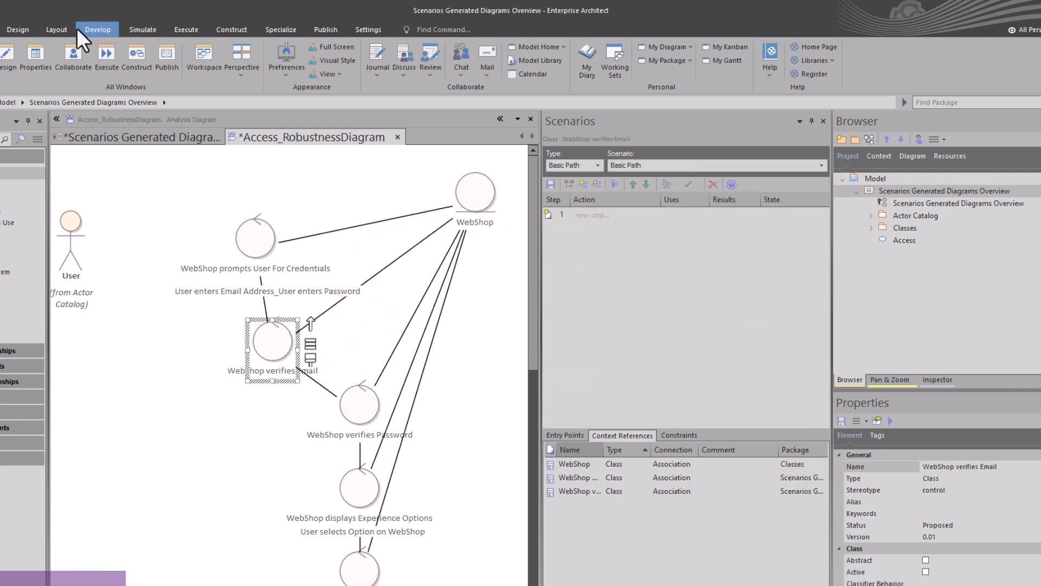
Apply the Circle layout to the Access_RobustnessDiagram.
{"action": "left_click", "coordinate": [57, 29]}
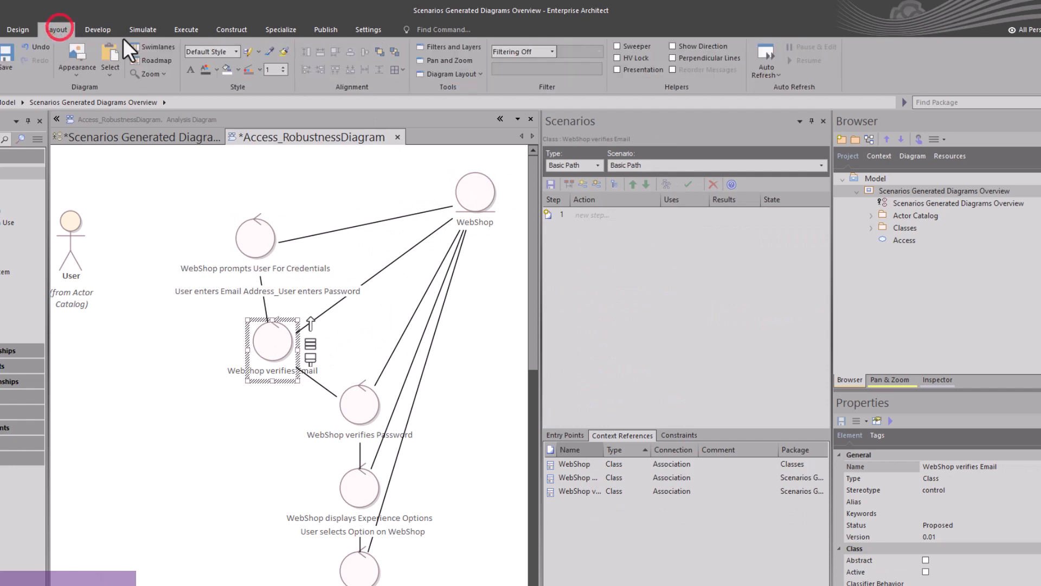
{"action": "left_click", "coordinate": [461, 76]}
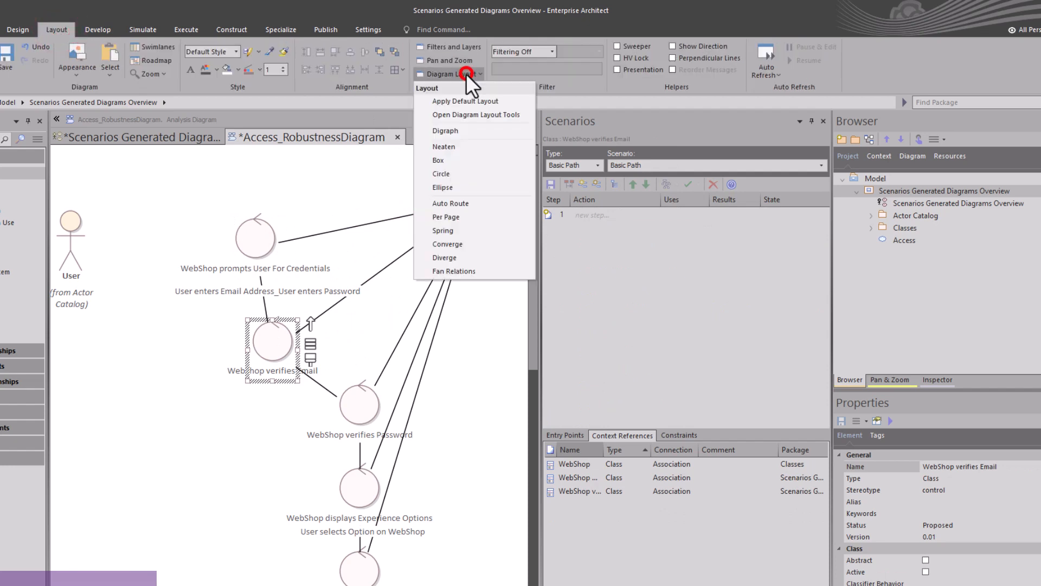
{"action": "left_click", "coordinate": [456, 174]}
{"action": "left_click", "coordinate": [336, 498]}
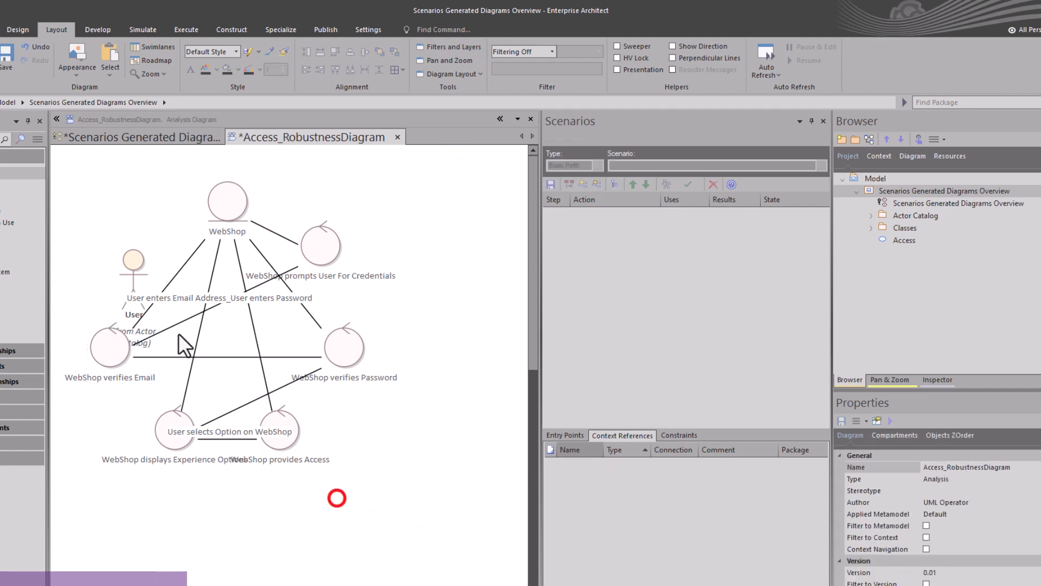
Spread the User actor and the credentials prompt, password verification, provides Access and displays Experience Options controls outward to separate their labels.
{"action": "left_click_drag", "start_coordinate": [134, 269], "coordinate": [106, 203]}
{"action": "left_click", "coordinate": [318, 244]}
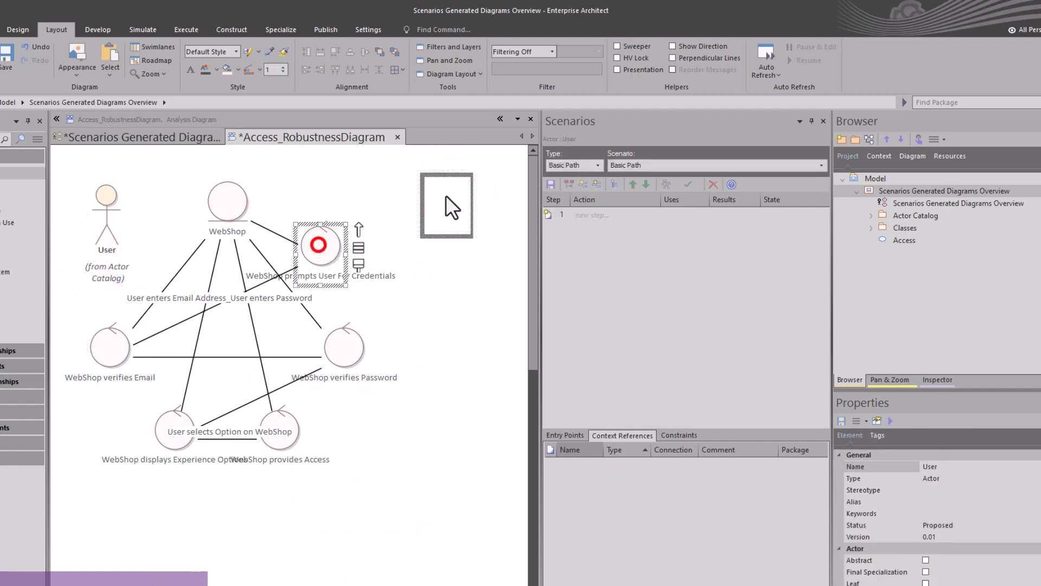
{"action": "left_click_drag", "start_coordinate": [452, 206], "coordinate": [450, 203]}
{"action": "left_click_drag", "start_coordinate": [344, 347], "coordinate": [422, 319]}
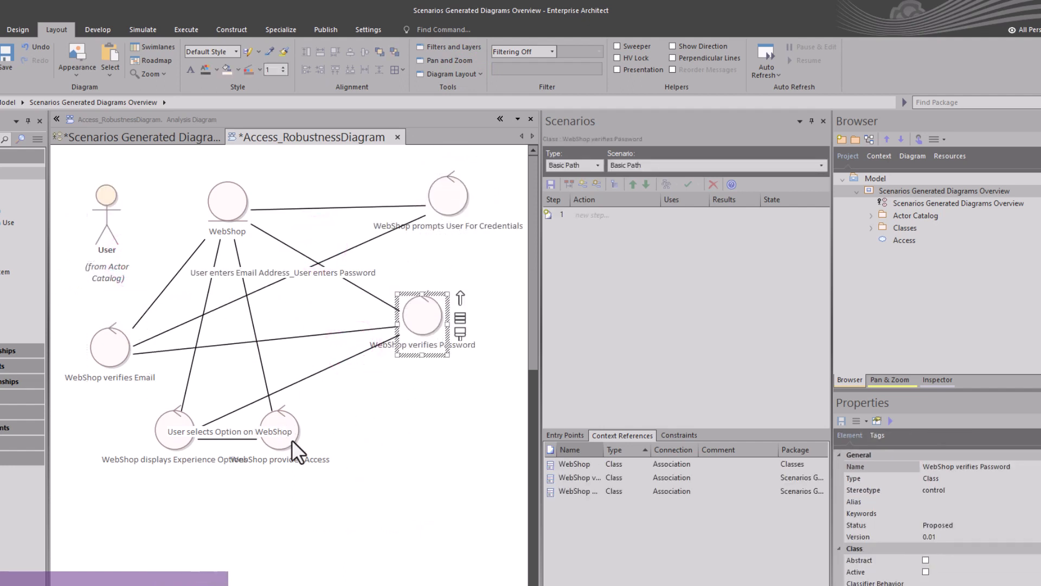
{"action": "left_click_drag", "start_coordinate": [295, 450], "coordinate": [423, 468]}
{"action": "left_click", "coordinate": [163, 437]}
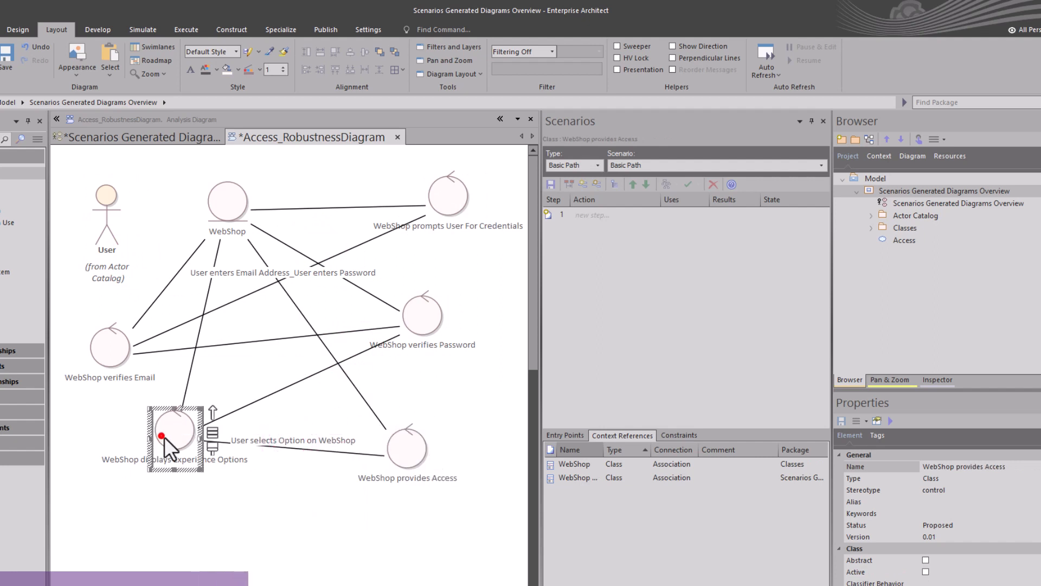
{"action": "left_click_drag", "start_coordinate": [169, 448], "coordinate": [255, 494]}
Place WebShop verifies Password below WebShop verifies Email, the WebShop entity at the diagram's right side, and the credentials prompt near the top centre.
{"action": "left_click_drag", "start_coordinate": [418, 312], "coordinate": [127, 452]}
{"action": "left_click_drag", "start_coordinate": [231, 193], "coordinate": [453, 339]}
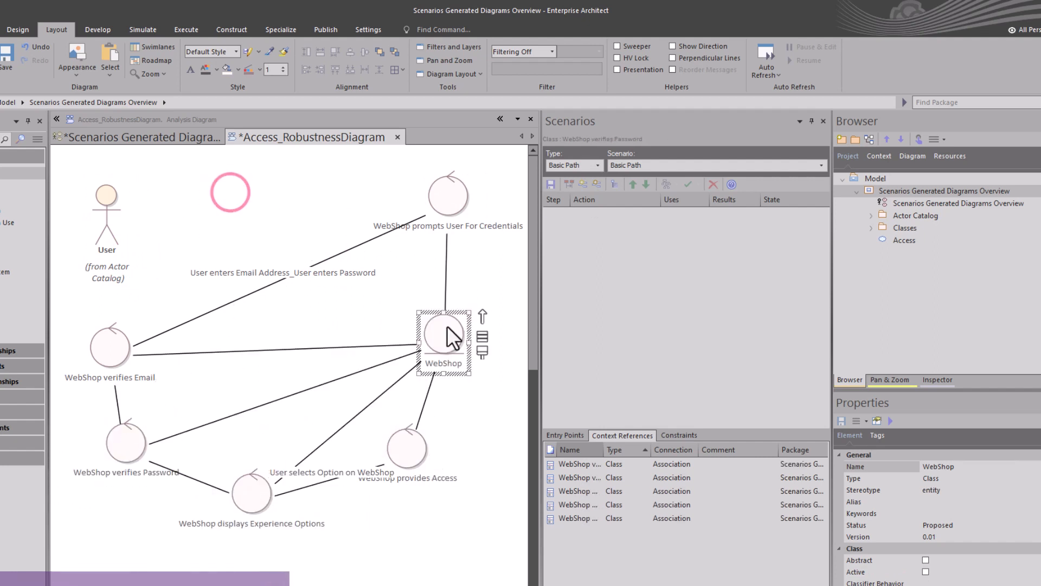
{"action": "left_click_drag", "start_coordinate": [446, 196], "coordinate": [270, 189]}
{"action": "left_click_drag", "start_coordinate": [438, 335], "coordinate": [438, 273]}
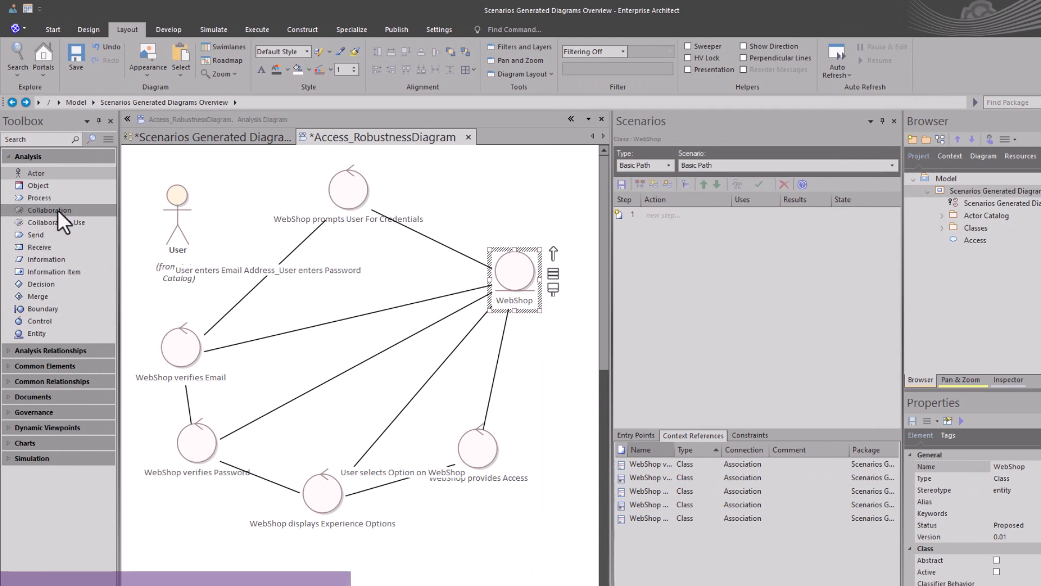
Add a Boundary element between the User actor and the WebShop prompts User For Credentials control.
{"action": "left_click", "coordinate": [45, 308]}
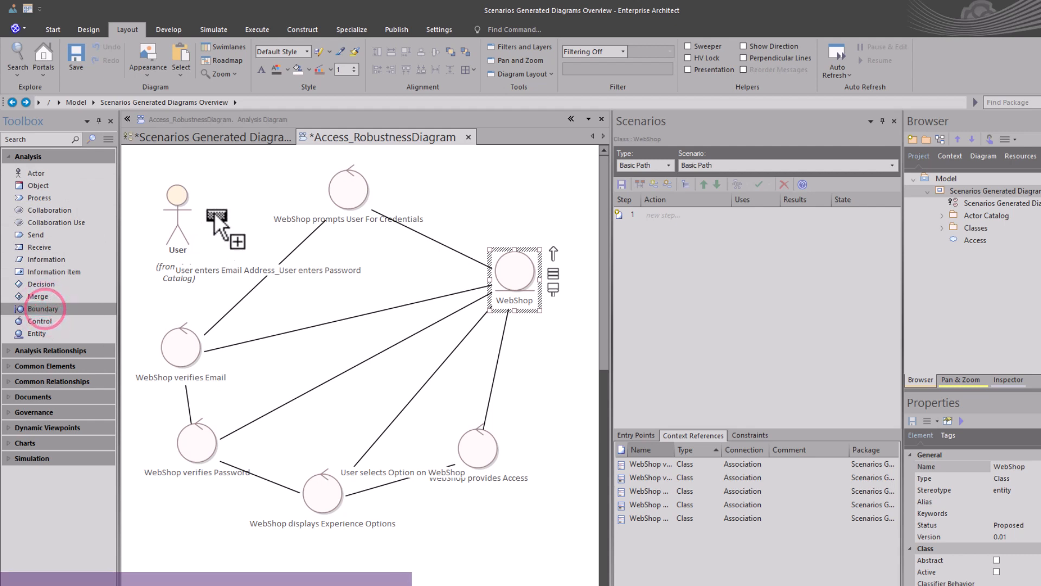
{"action": "left_click", "coordinate": [255, 192]}
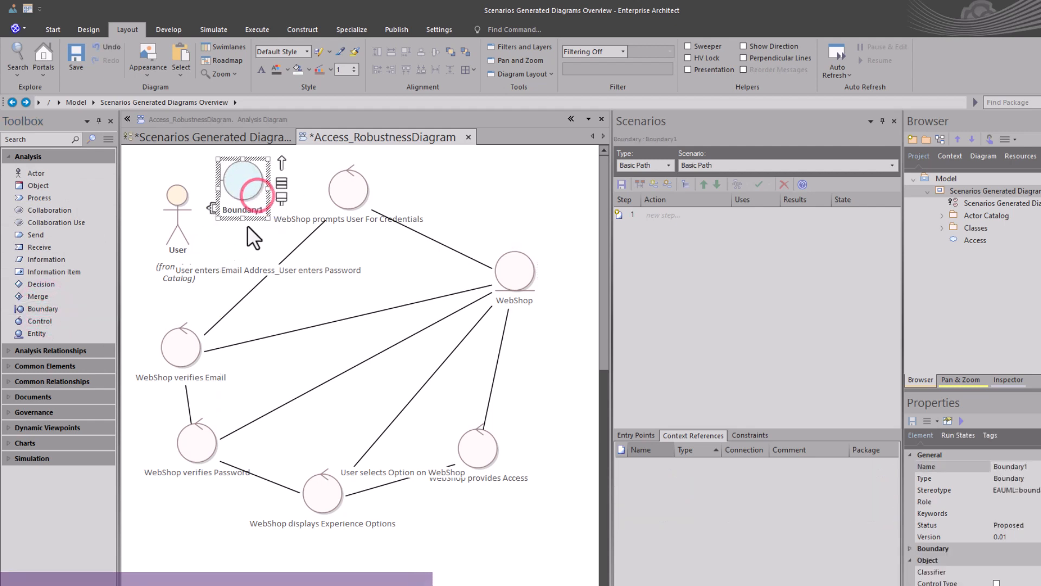
{"action": "left_click", "coordinate": [302, 172]}
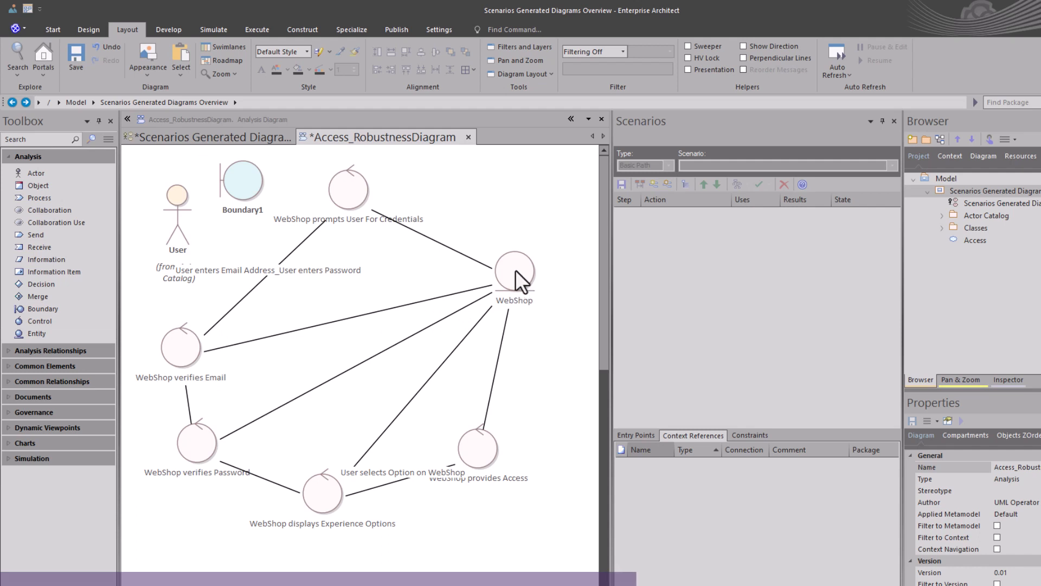
Refine the spacing of WebShop, provides Access, displays Experience Options and User, and shift the email-and-password connector label clear of the actor.
{"action": "left_click", "coordinate": [250, 185]}
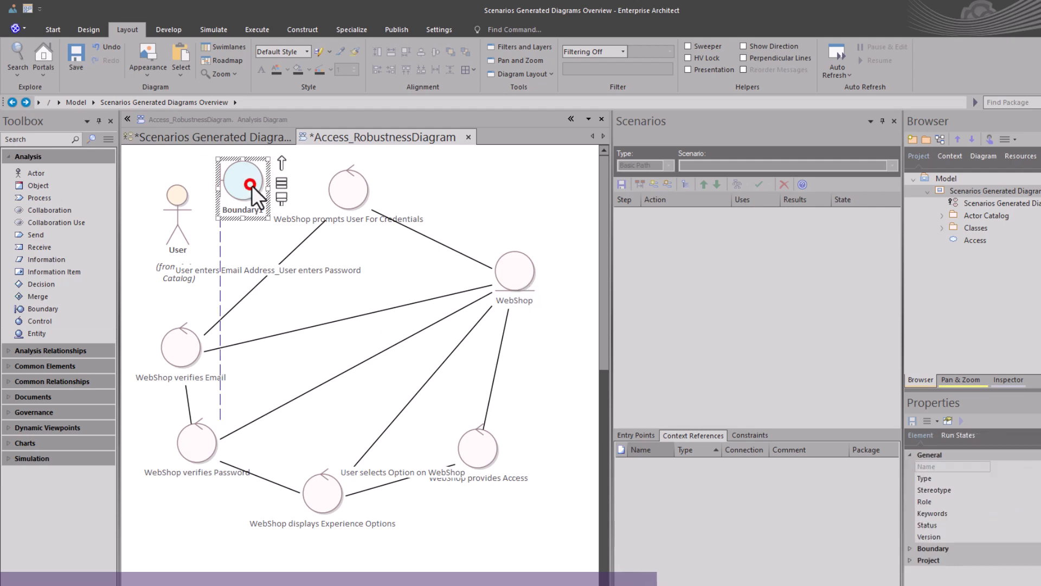
{"action": "left_click_drag", "start_coordinate": [504, 268], "coordinate": [514, 287]}
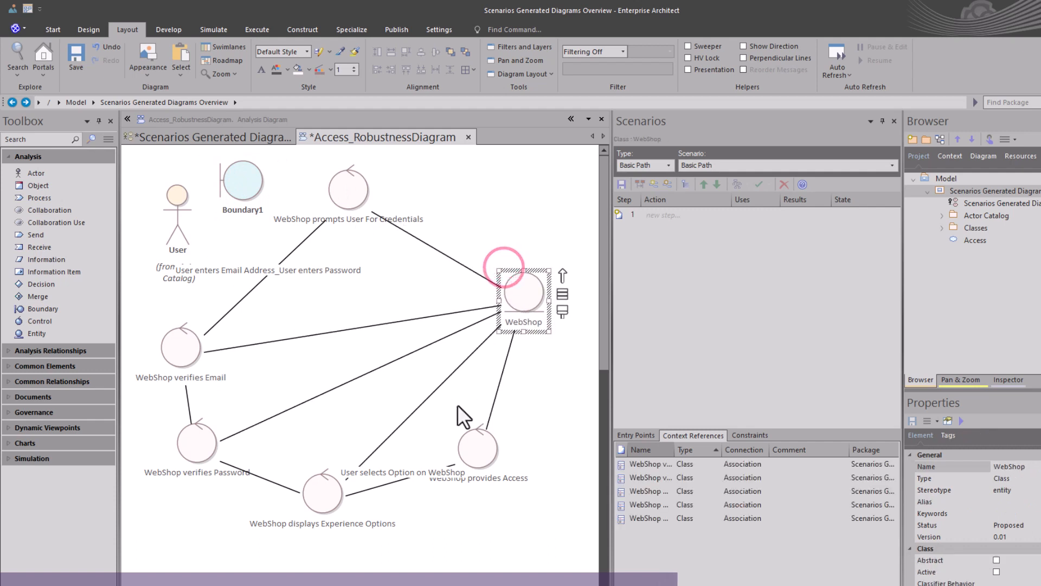
{"action": "left_click_drag", "start_coordinate": [477, 442], "coordinate": [524, 481]}
{"action": "left_click_drag", "start_coordinate": [317, 499], "coordinate": [291, 521]}
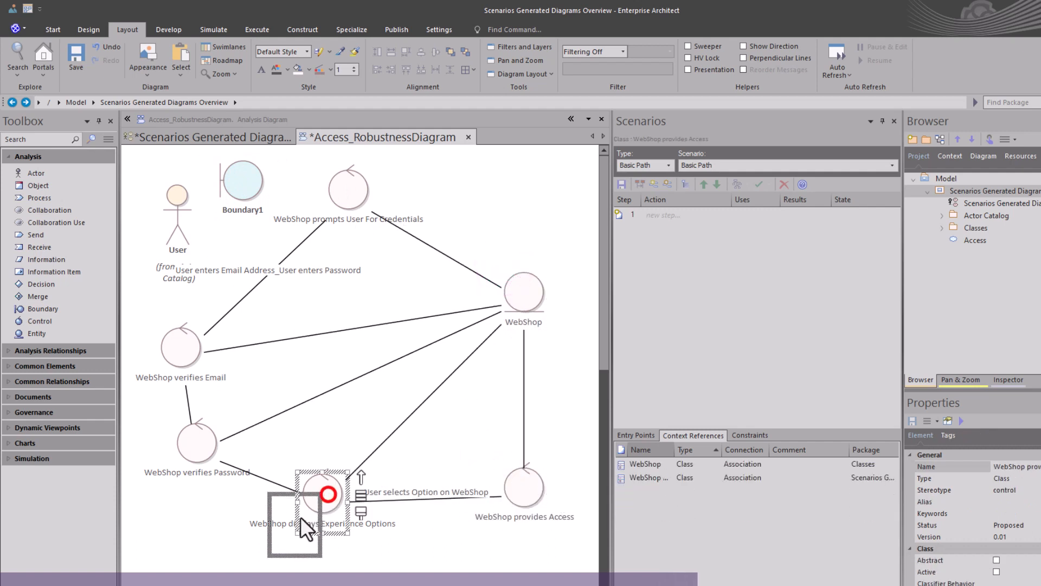
{"action": "left_click", "coordinate": [346, 187]}
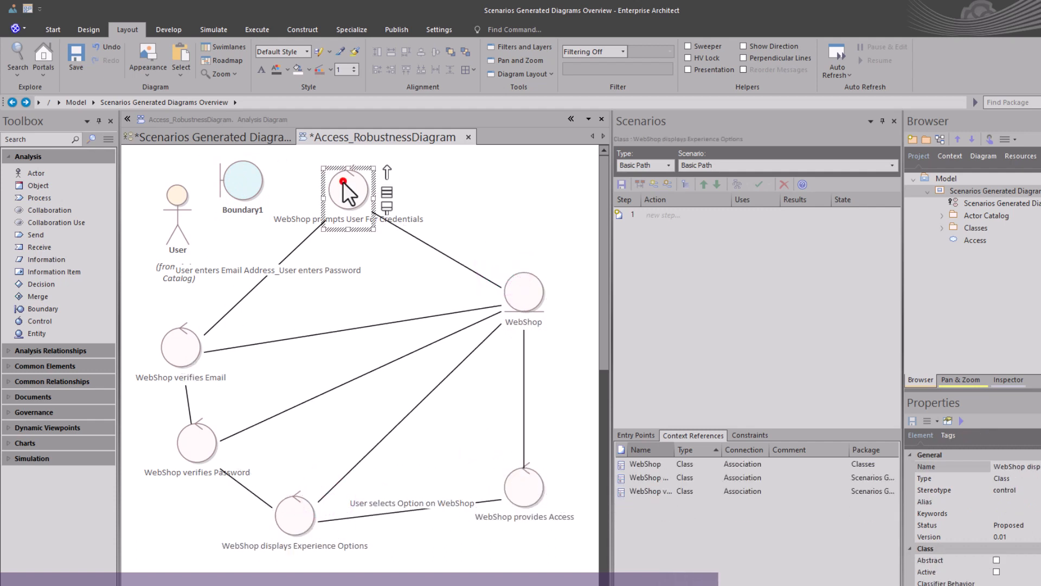
{"action": "left_click_drag", "start_coordinate": [175, 204], "coordinate": [162, 167]}
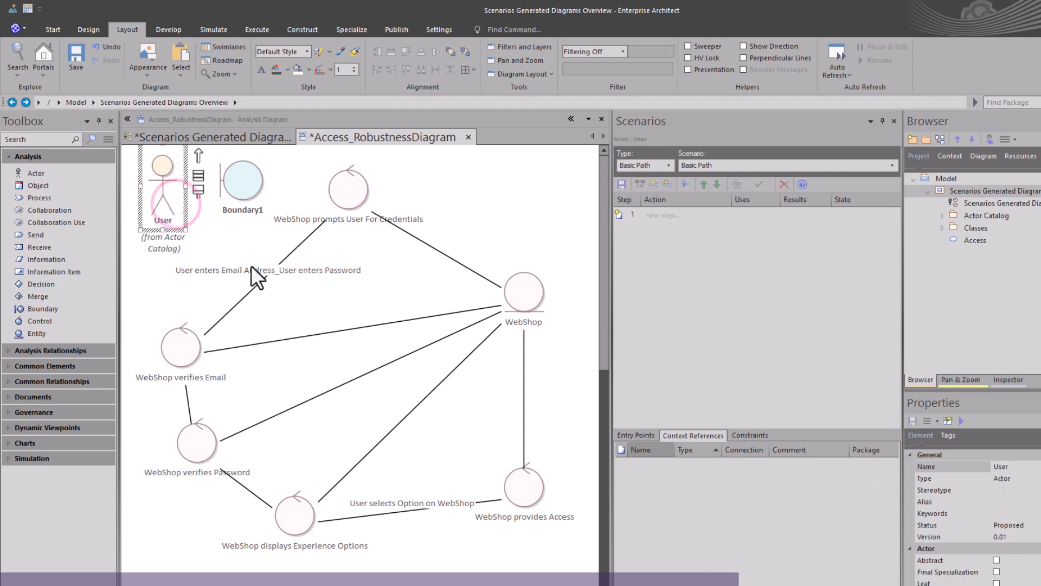
{"action": "left_click_drag", "start_coordinate": [251, 270], "coordinate": [280, 274]}
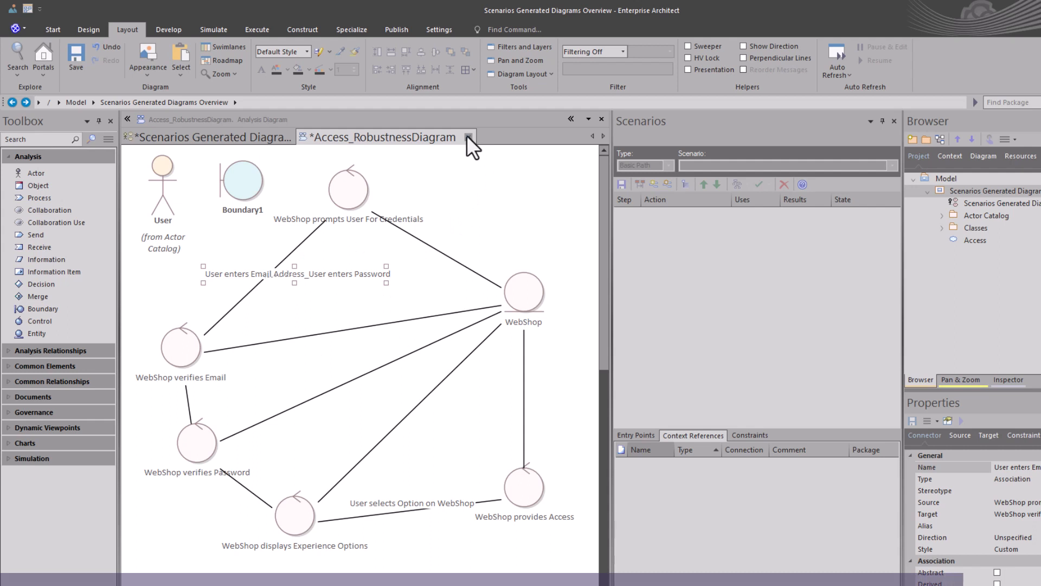
{"action": "left_click", "coordinate": [493, 206]}
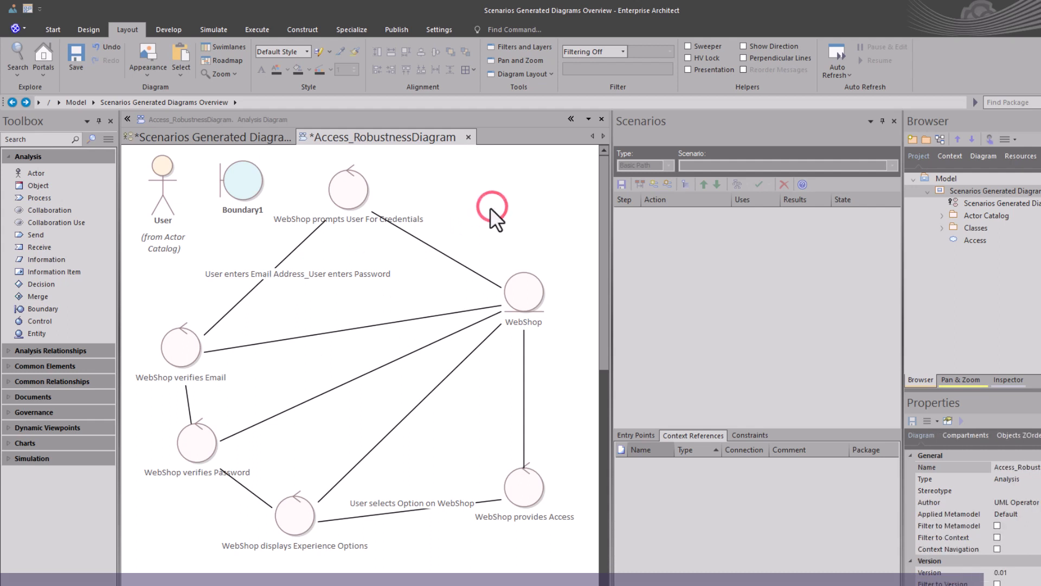
Save and close the robustness diagram, and load the Access use case's scenario from the Scenarios Generated Diagrams Overview.
{"action": "key", "text": "ctrl+s"}
{"action": "left_click", "coordinate": [464, 137]}
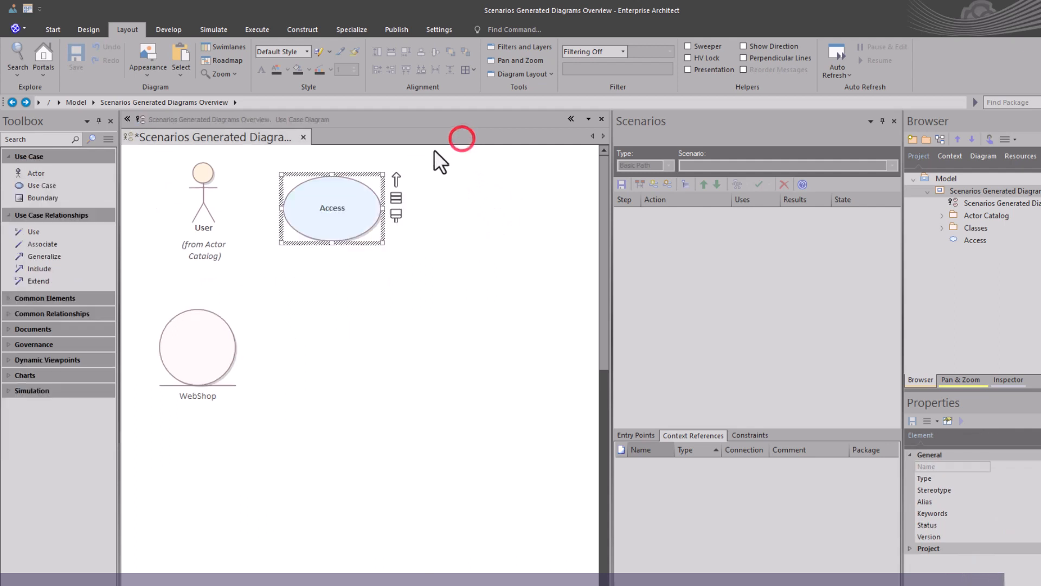
{"action": "left_click", "coordinate": [339, 213]}
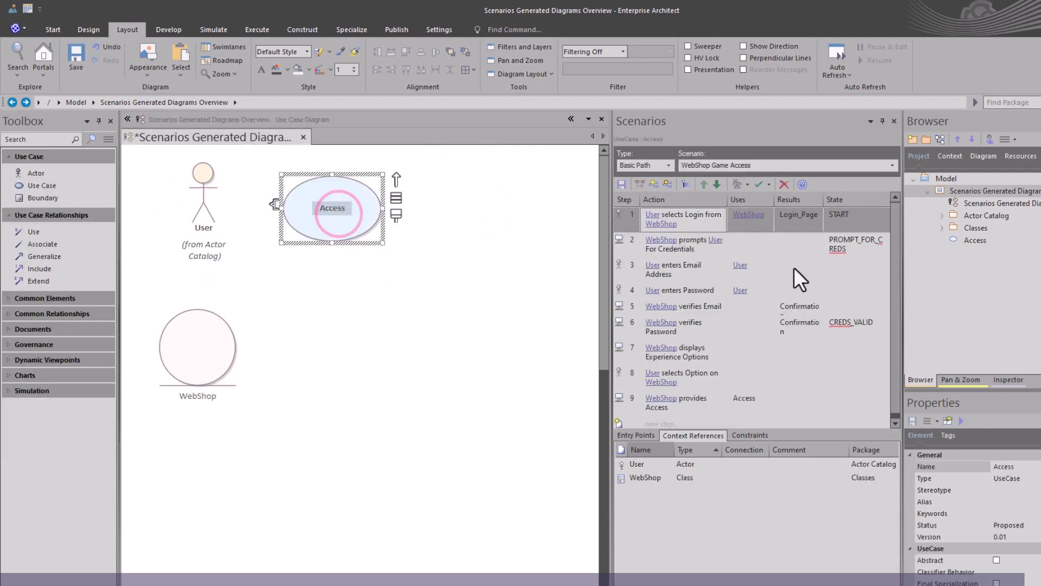
Review the State entries of scenario steps 1, 2 and 6 of the Access use case with the Scenarios view widened.
{"action": "left_click", "coordinate": [739, 184]}
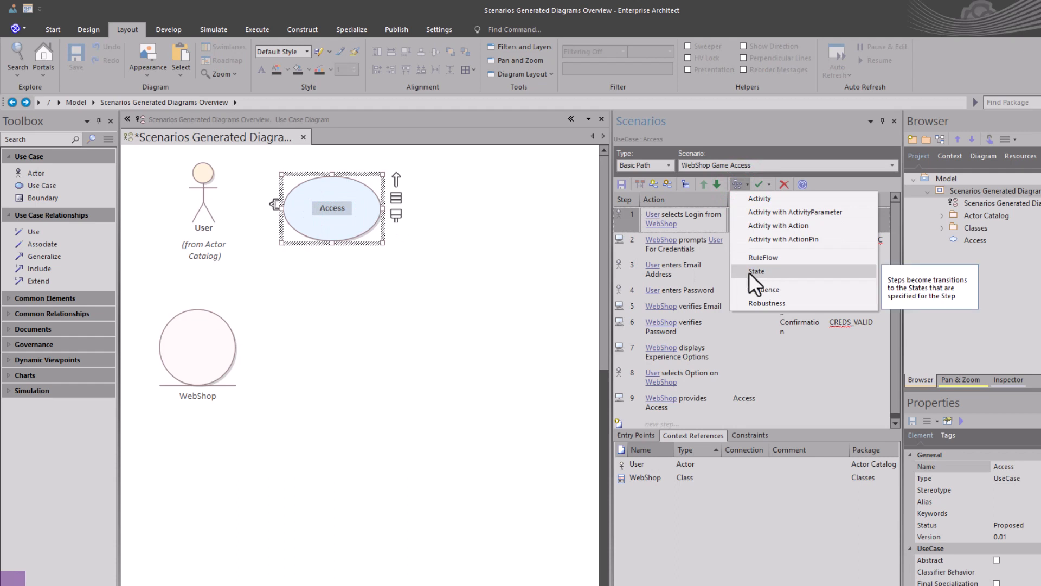
{"action": "left_click", "coordinate": [387, 300]}
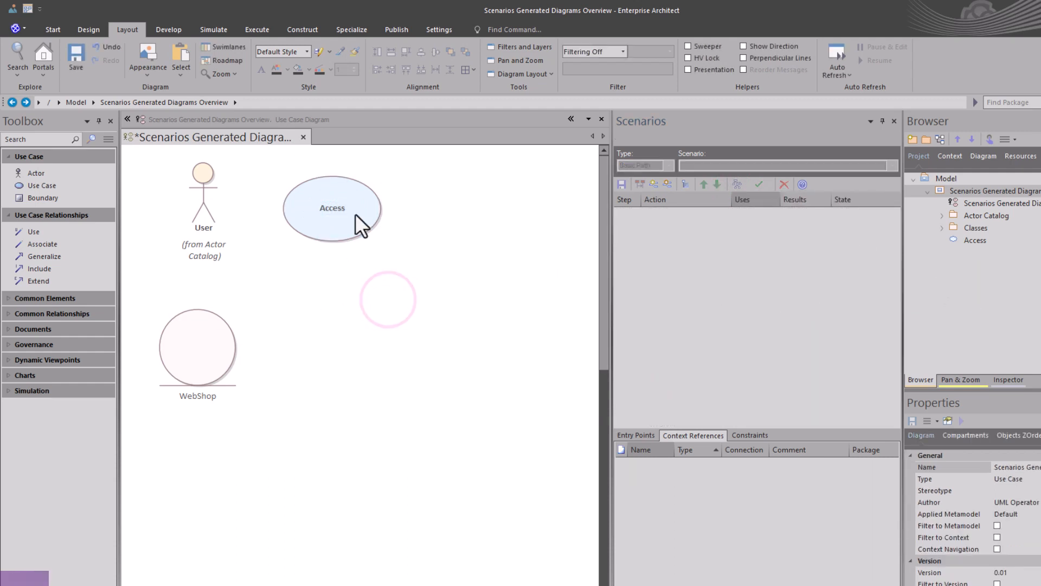
{"action": "left_click", "coordinate": [330, 211]}
{"action": "left_click_drag", "start_coordinate": [609, 341], "coordinate": [467, 343]}
{"action": "left_click", "coordinate": [833, 230]}
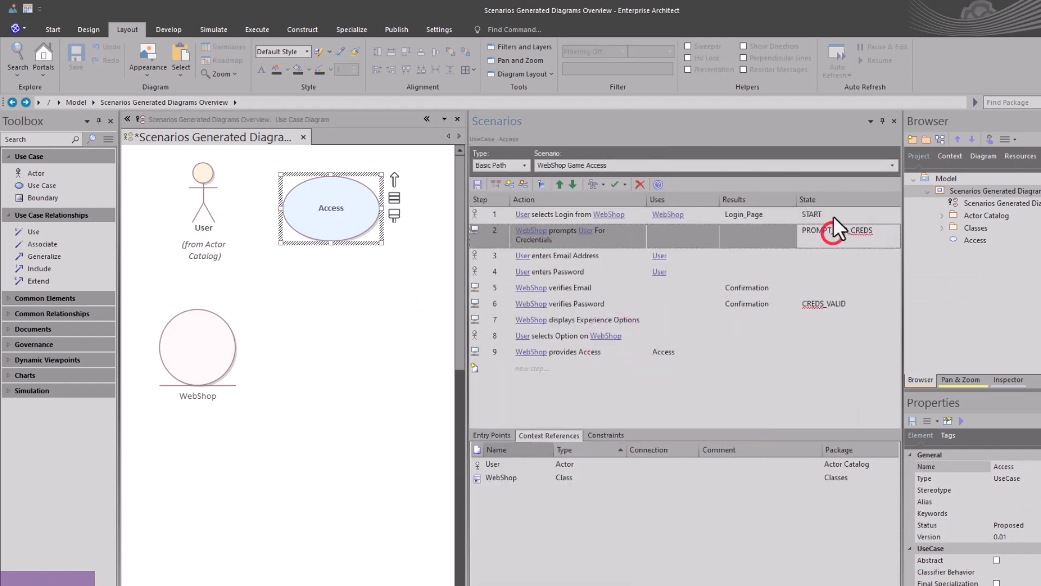
{"action": "left_click", "coordinate": [832, 208]}
{"action": "left_click", "coordinate": [824, 231]}
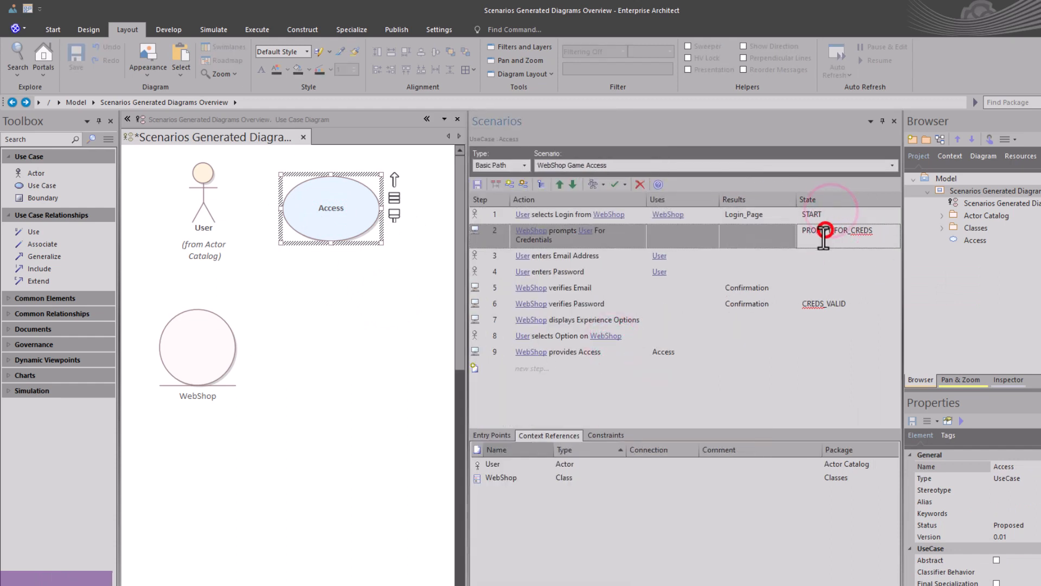
{"action": "left_click", "coordinate": [825, 303]}
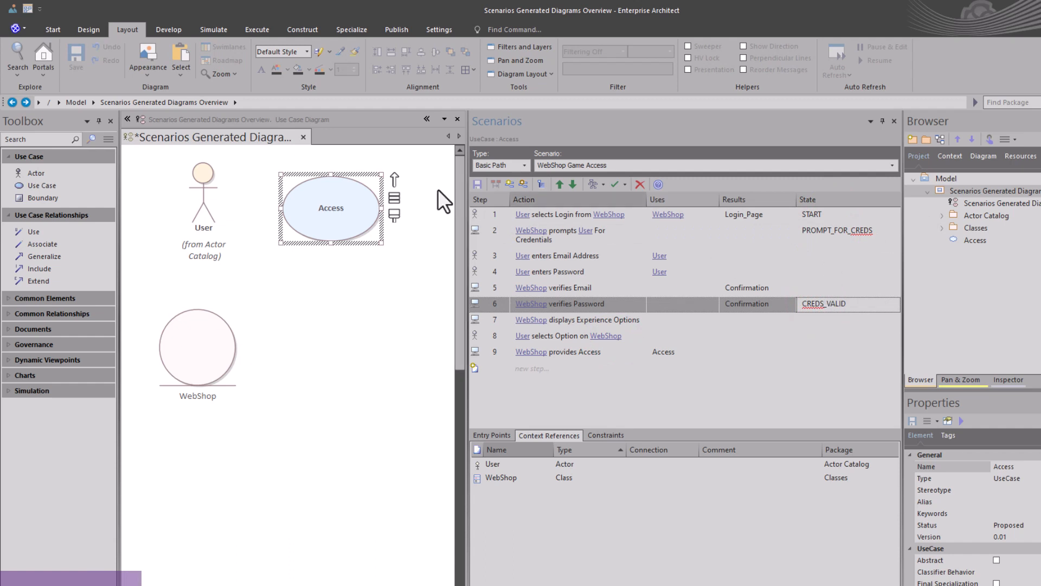
{"action": "left_click_drag", "start_coordinate": [466, 260], "coordinate": [632, 287]}
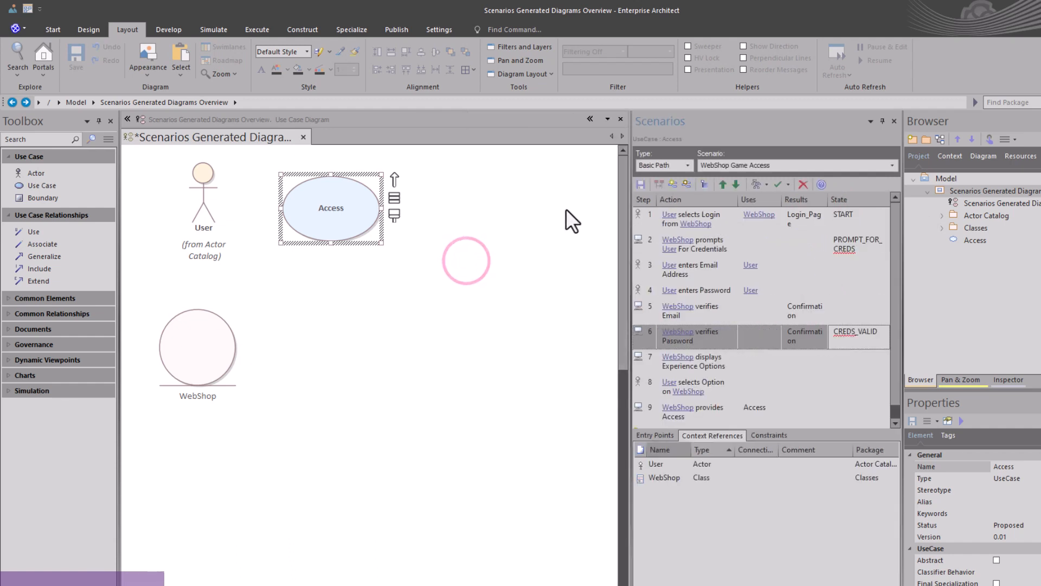
Generate a State diagram from the Access use case's basic path scenario.
{"action": "left_click", "coordinate": [757, 184]}
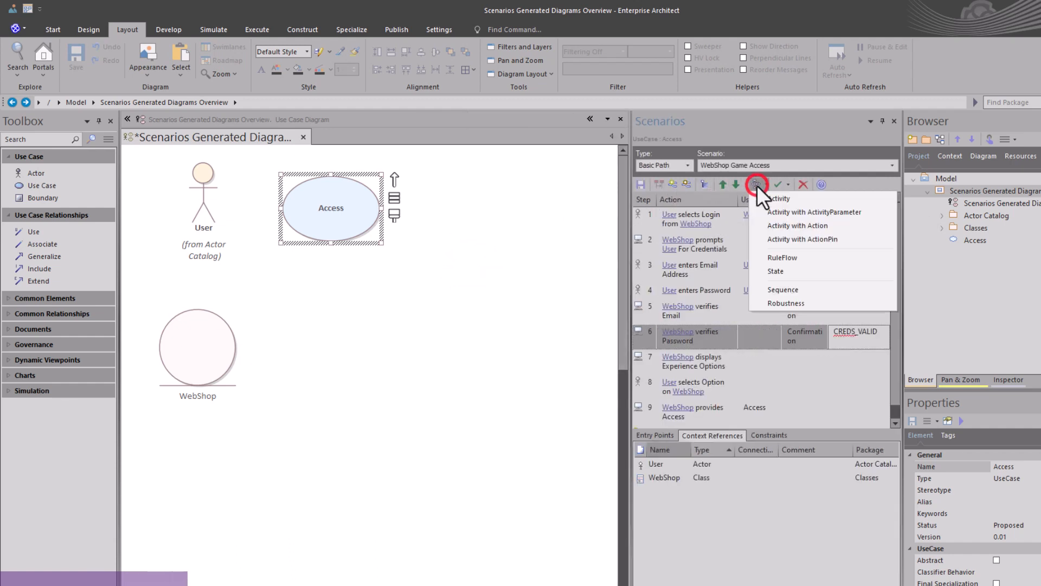
{"action": "left_click", "coordinate": [781, 270]}
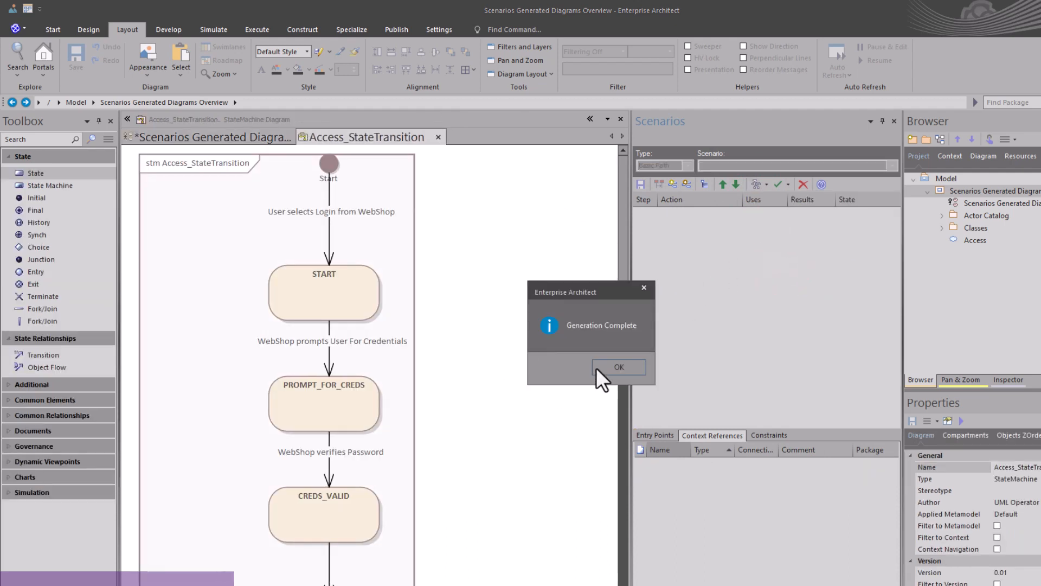
{"action": "left_click", "coordinate": [601, 368]}
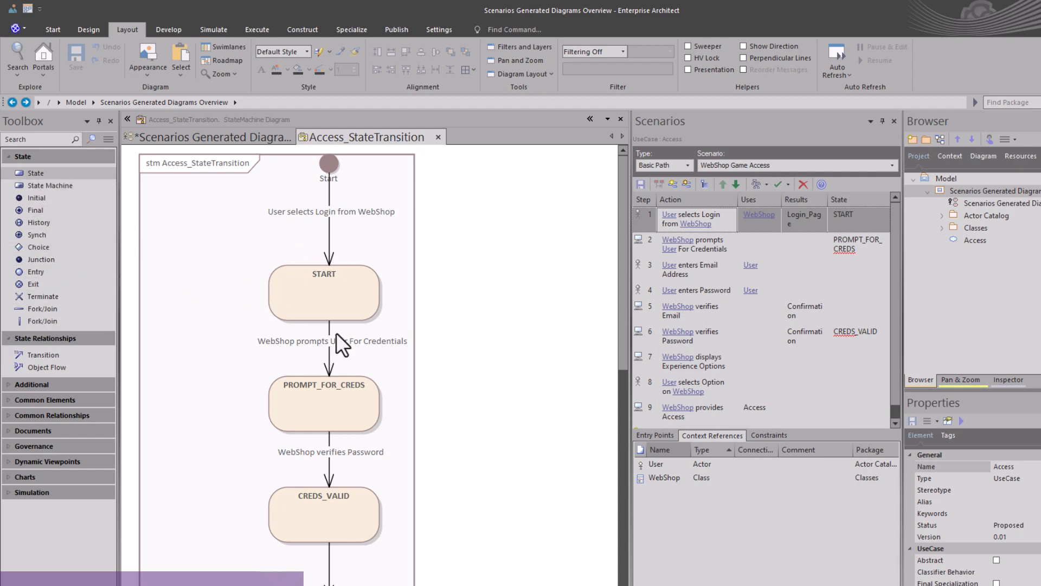
Compare the START, PROMPT_FOR_CREDS and CREDS_VALID states in the generated diagram with the State entries of the Access scenario steps.
{"action": "left_click", "coordinate": [333, 299]}
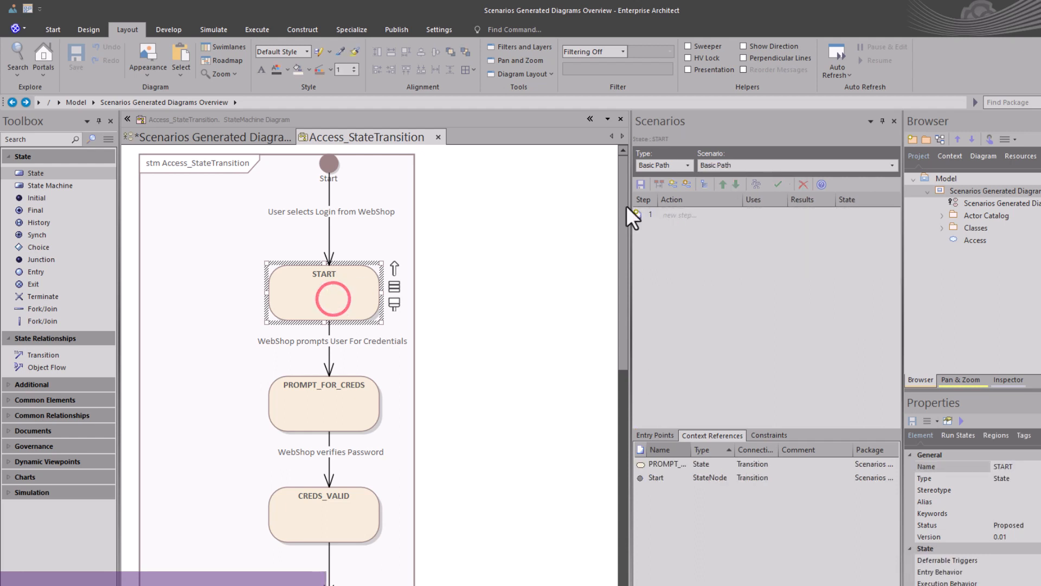
{"action": "left_click", "coordinate": [311, 396]}
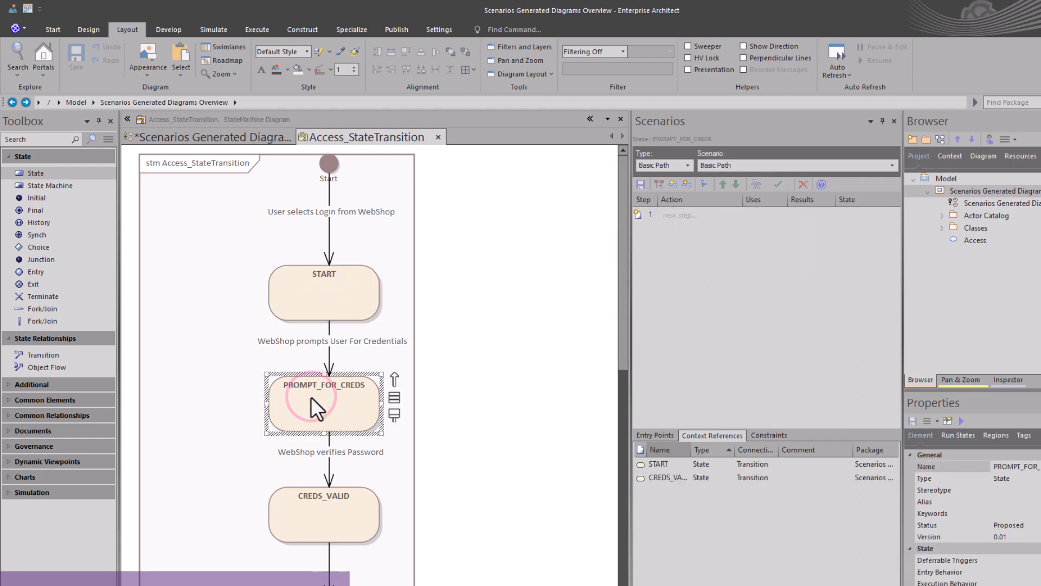
{"action": "left_click", "coordinate": [320, 537]}
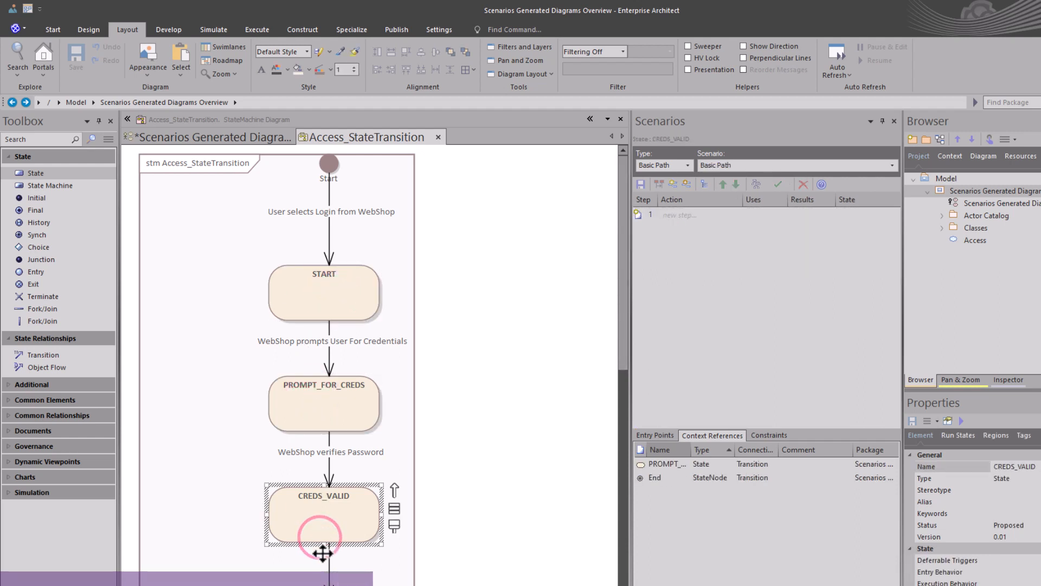
{"action": "left_click", "coordinate": [215, 136]}
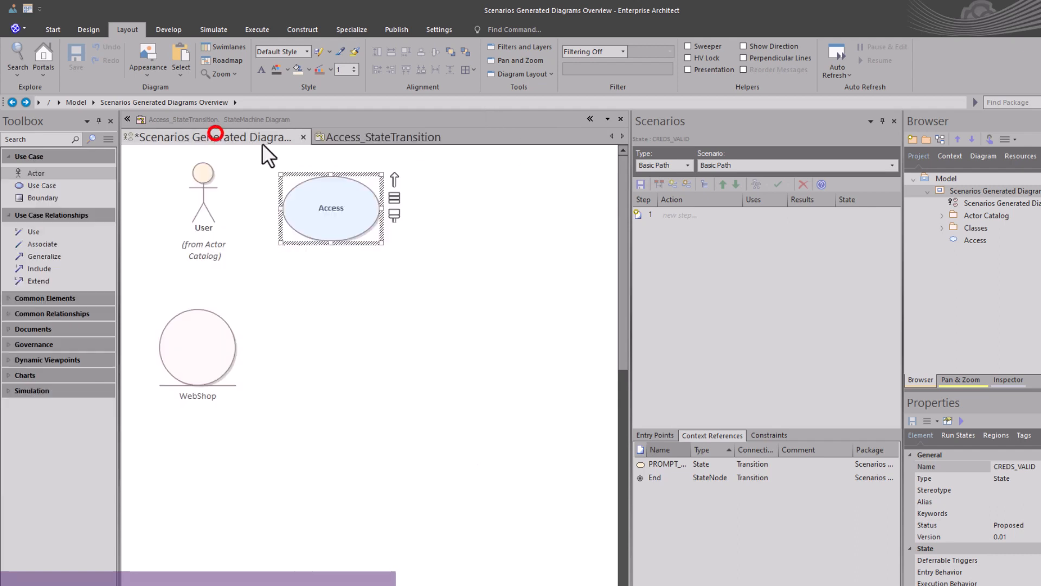
{"action": "left_click", "coordinate": [339, 192]}
{"action": "left_click", "coordinate": [857, 220]}
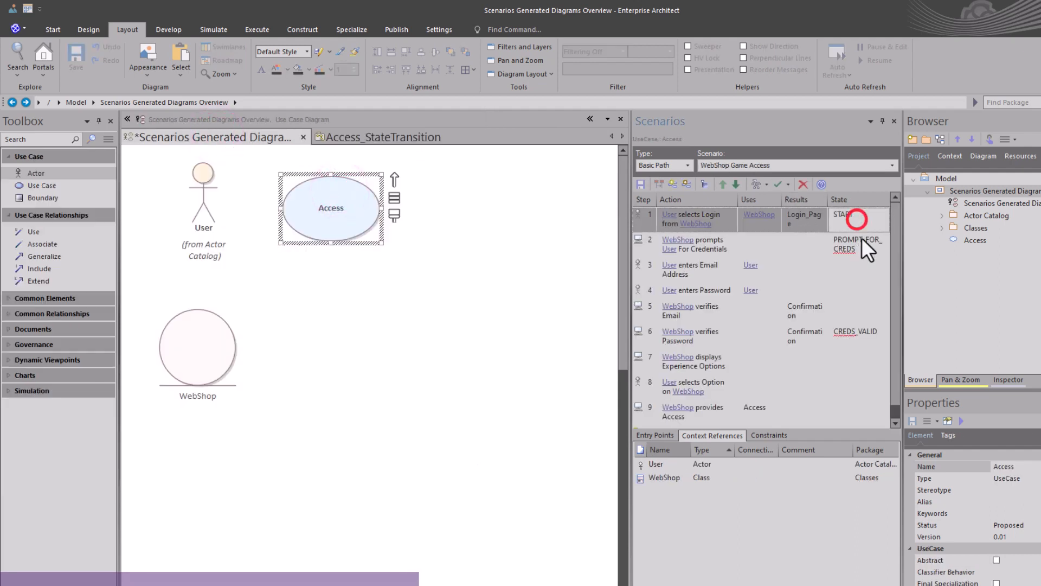
{"action": "left_click", "coordinate": [862, 247]}
{"action": "left_click", "coordinate": [852, 332]}
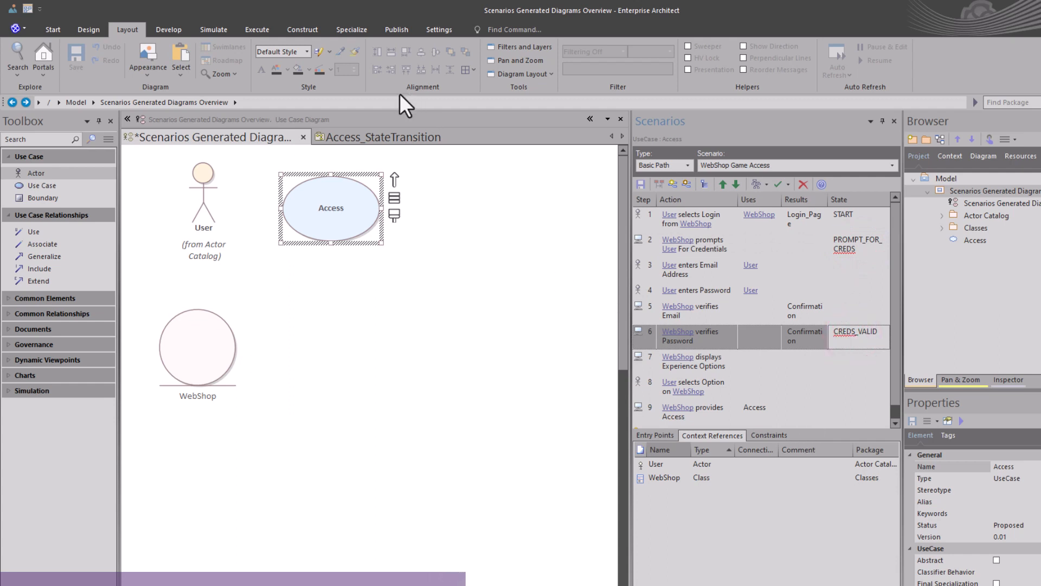
{"action": "left_click", "coordinate": [377, 134]}
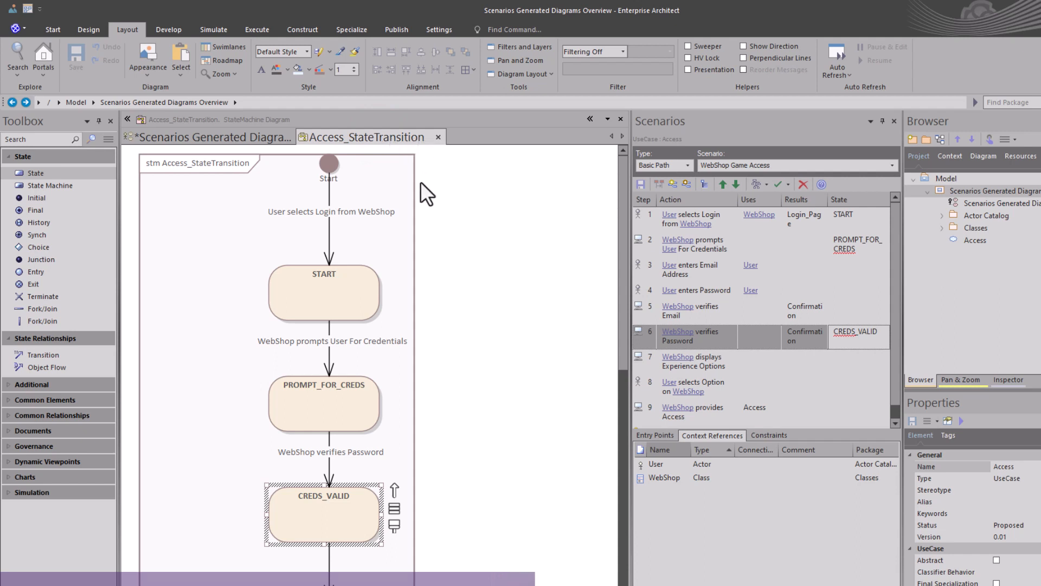
Examine the simulation modes offered for the Access_StateTransition diagram.
{"action": "left_click", "coordinate": [442, 246]}
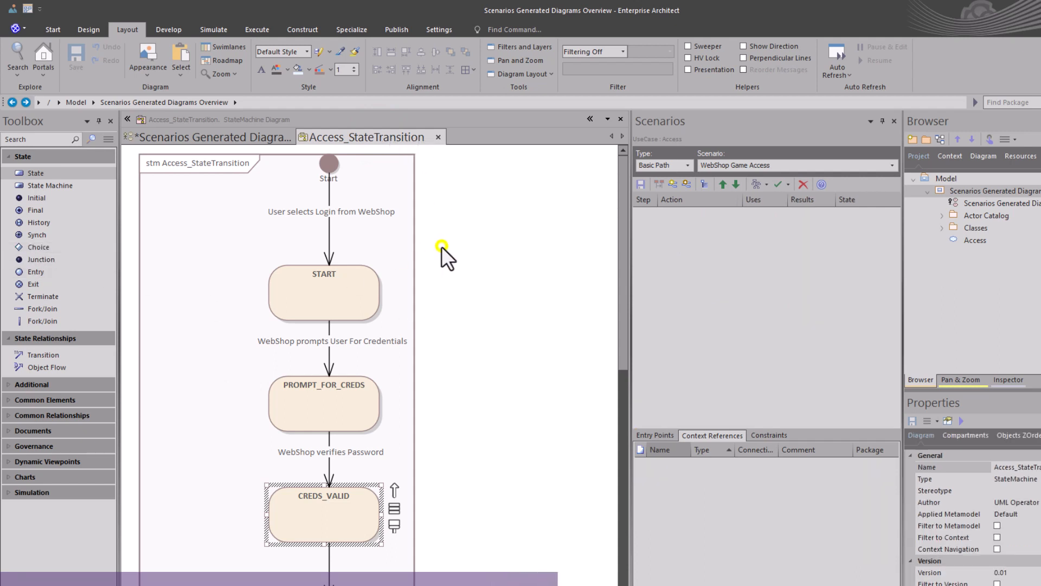
{"action": "right_click", "coordinate": [441, 246]}
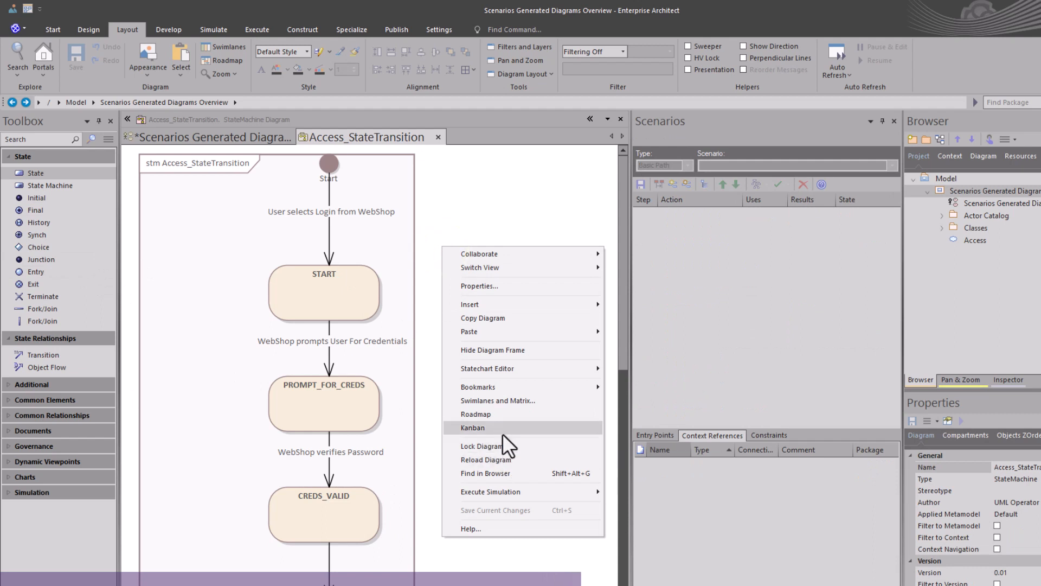
{"action": "left_click", "coordinate": [509, 489]}
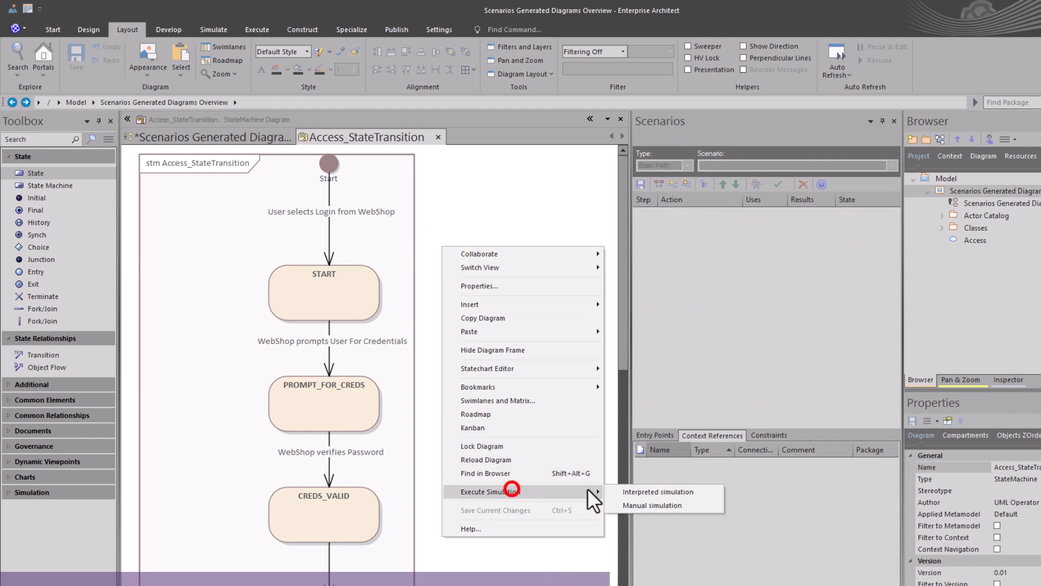
{"action": "left_click", "coordinate": [653, 506]}
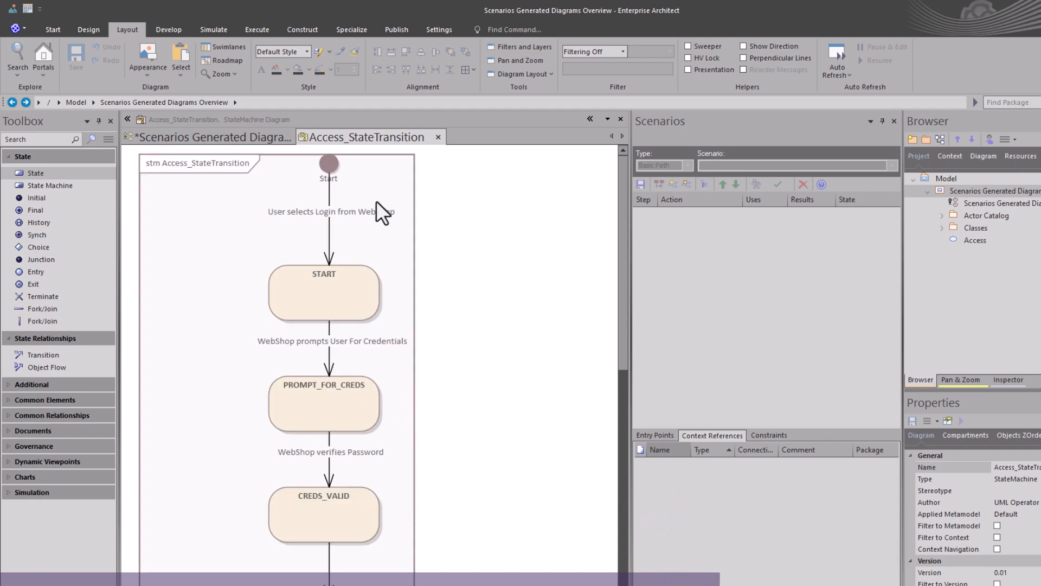
Close the state transition diagram and expand the Access use case in the project tree.
{"action": "left_click", "coordinate": [438, 138]}
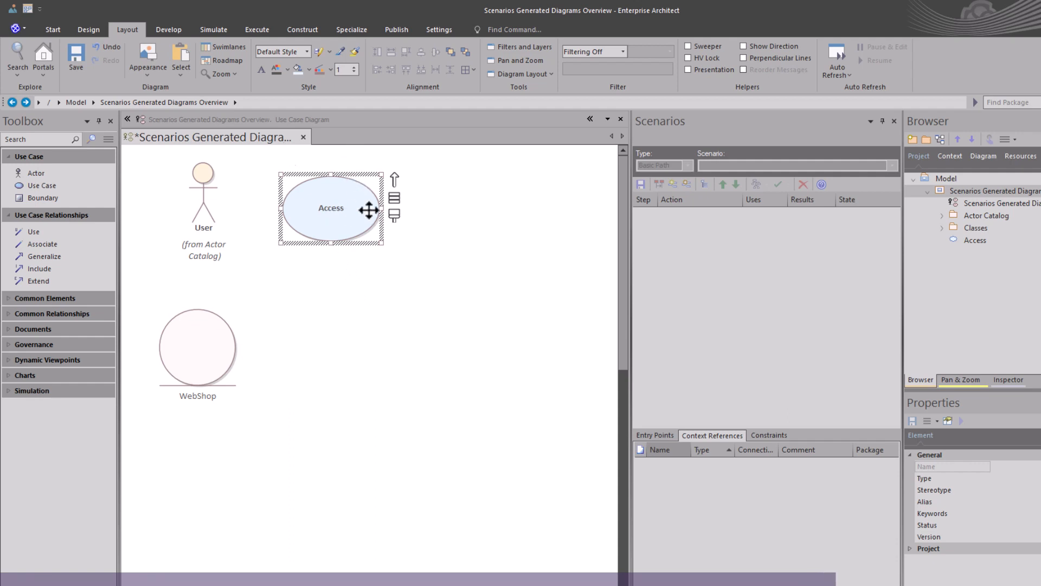
{"action": "left_click", "coordinate": [337, 225]}
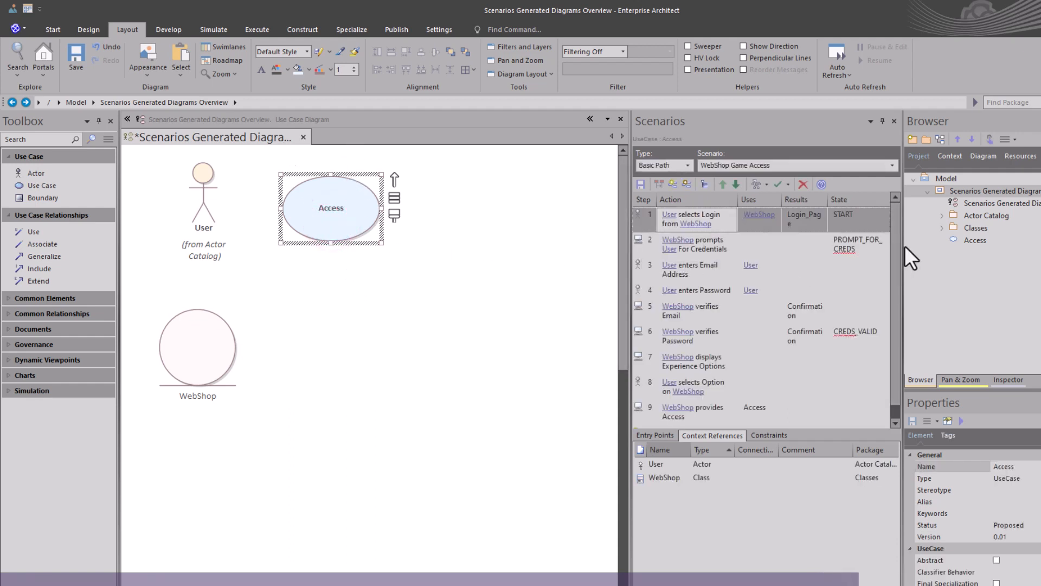
{"action": "left_click", "coordinate": [953, 242]}
{"action": "left_click", "coordinate": [941, 241]}
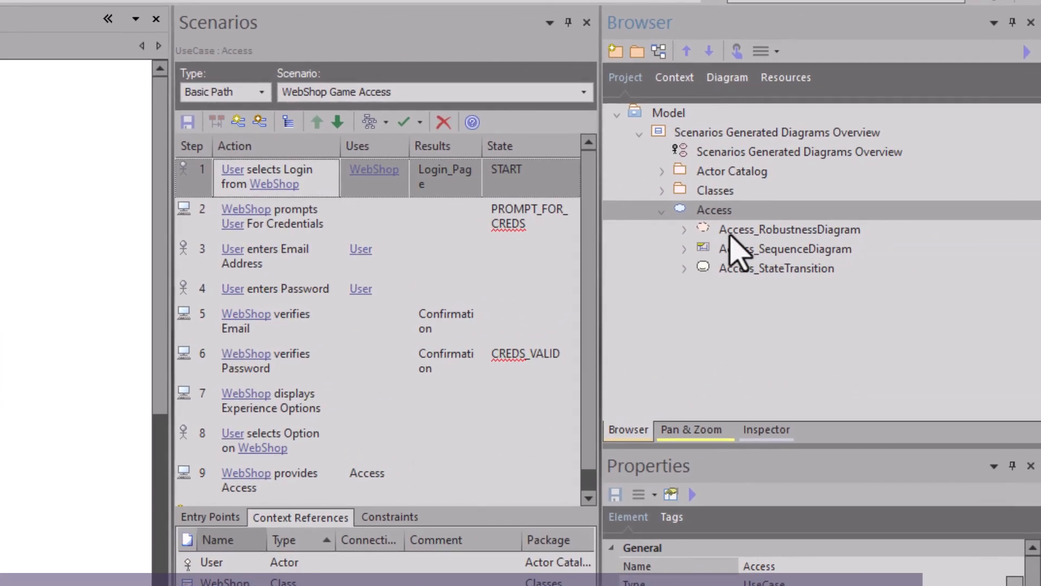
Inspect the generated robustness, sequence and state transition elements beneath the Access use case.
{"action": "left_click", "coordinate": [994, 251]}
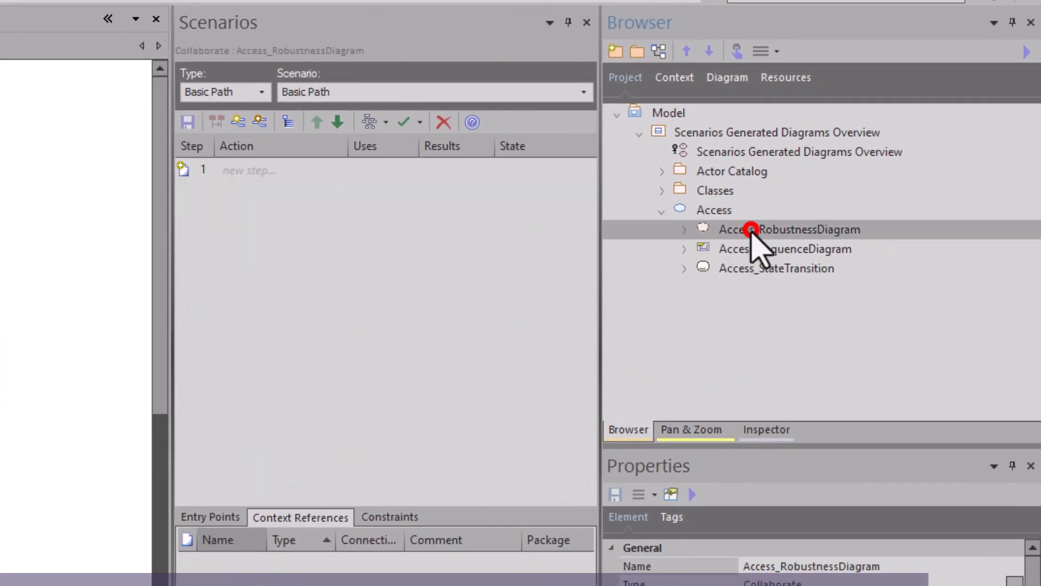
{"action": "left_click", "coordinate": [725, 250]}
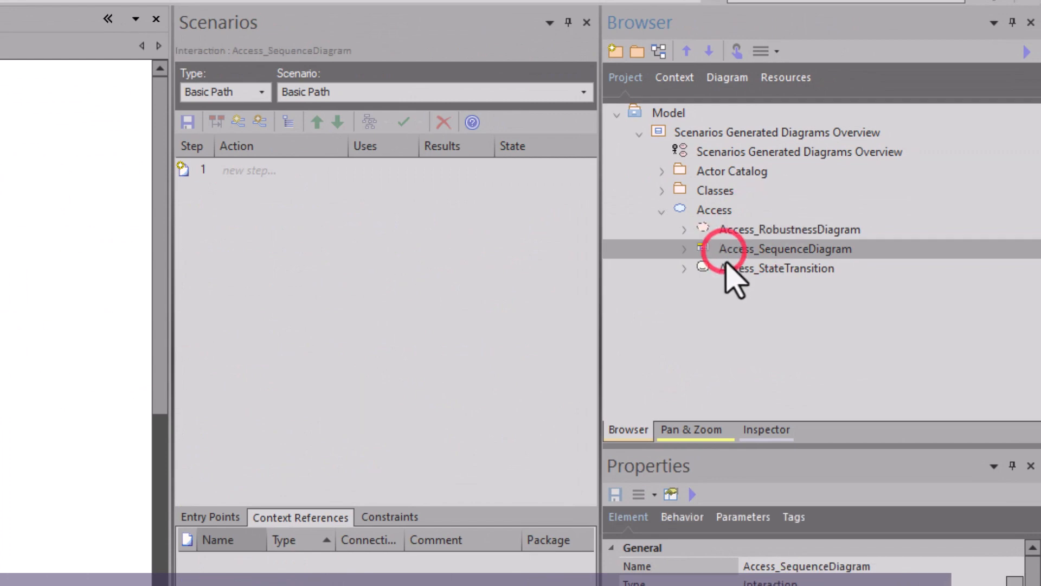
{"action": "left_click", "coordinate": [732, 268]}
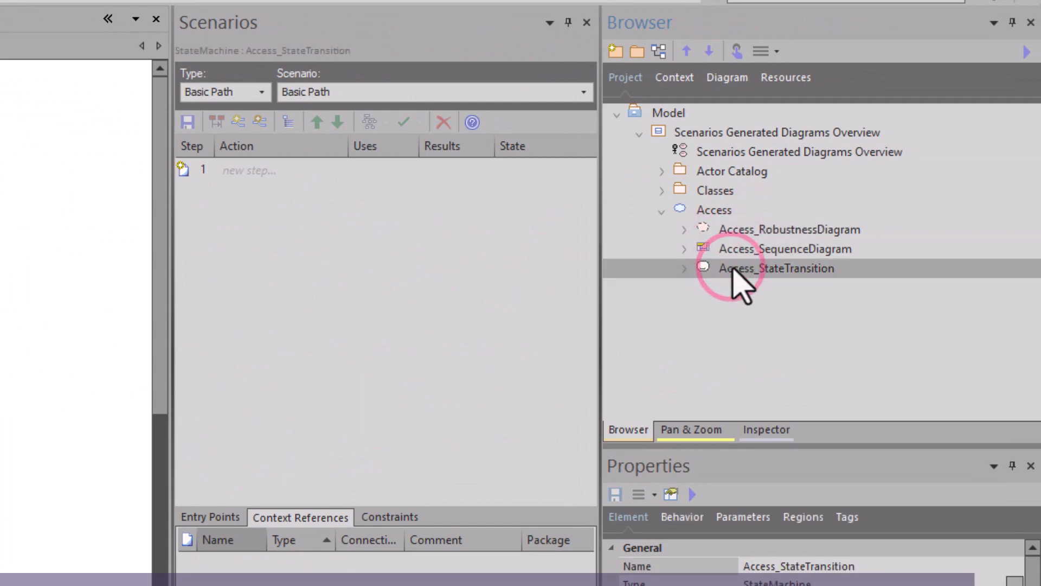
Generate an Activity with ActionPin diagram from the Access use case's WebShop Game Access scenario, with the Scenarios view widened.
{"action": "left_click", "coordinate": [2, 100]}
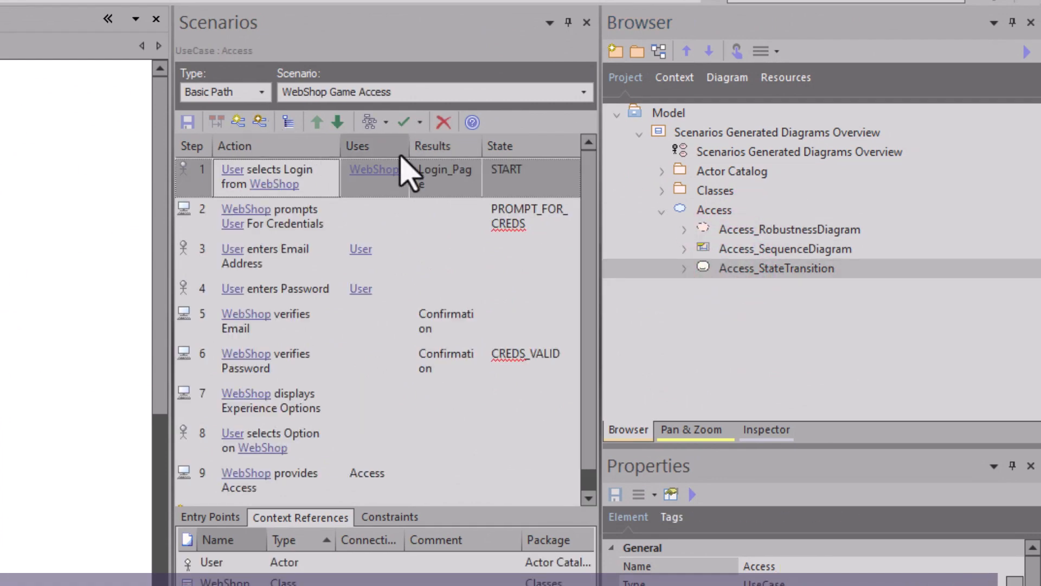
{"action": "left_click", "coordinate": [168, 230]}
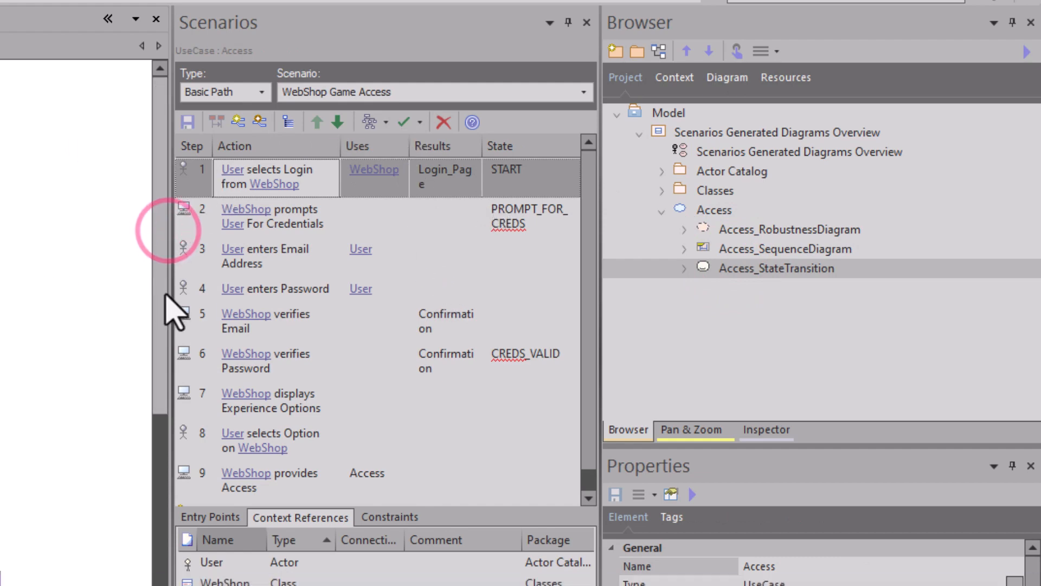
{"action": "left_click_drag", "start_coordinate": [169, 293], "coordinate": [3, 309]}
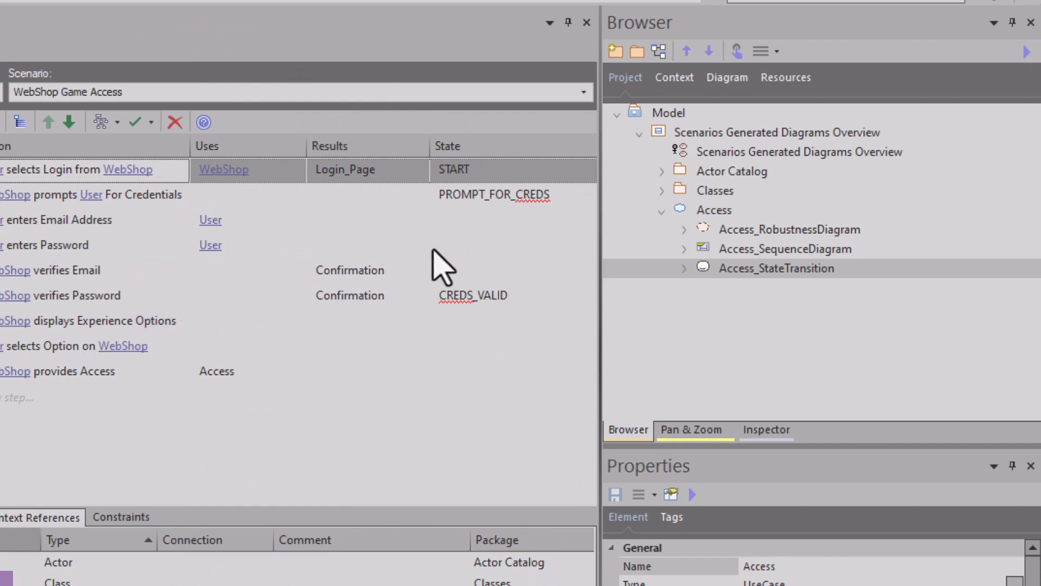
{"action": "left_click", "coordinate": [116, 116]}
{"action": "mouse_move", "coordinate": [130, 131]}
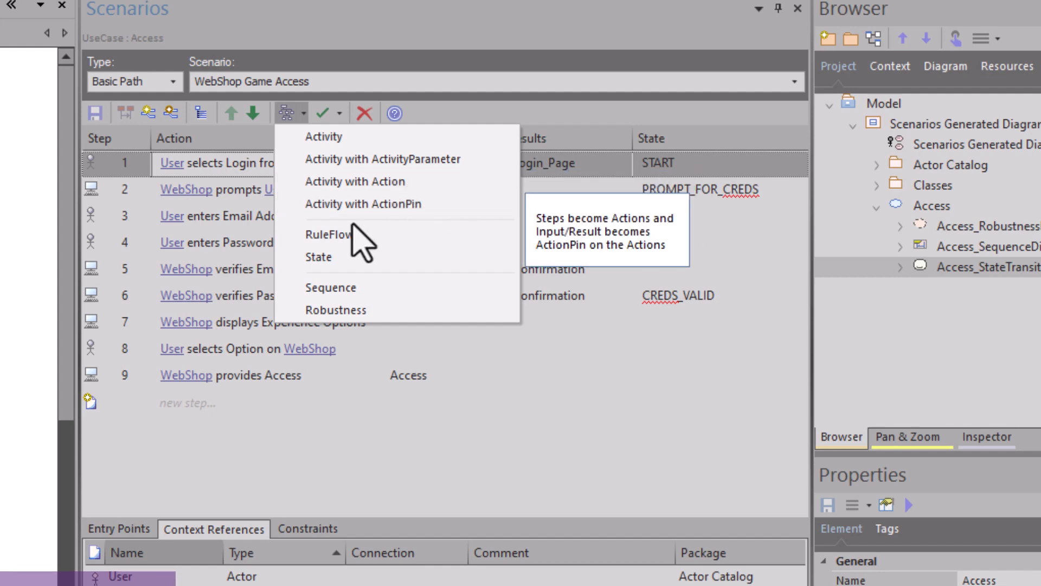
{"action": "left_click", "coordinate": [385, 205]}
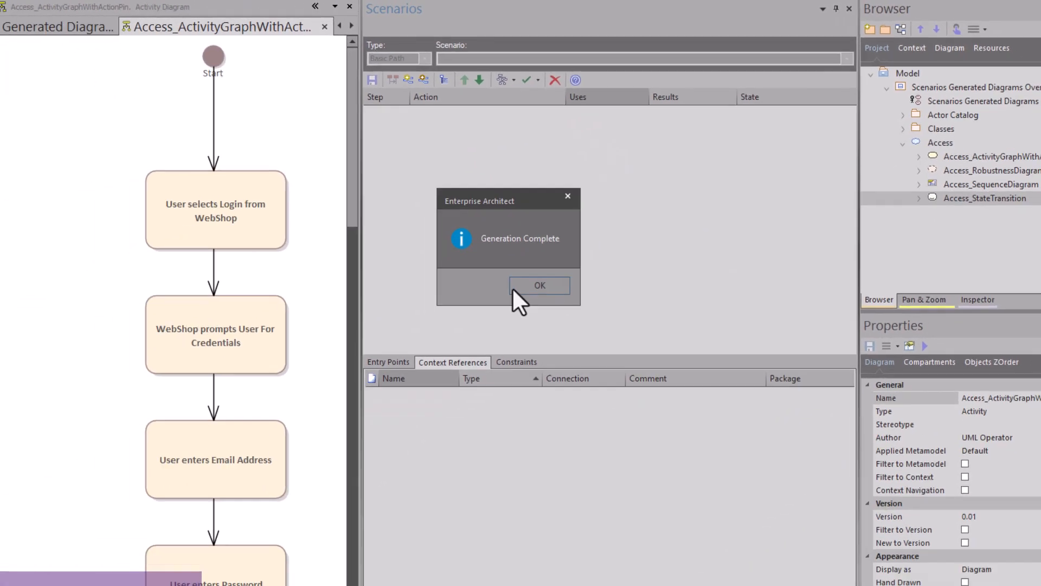
{"action": "left_click", "coordinate": [513, 286]}
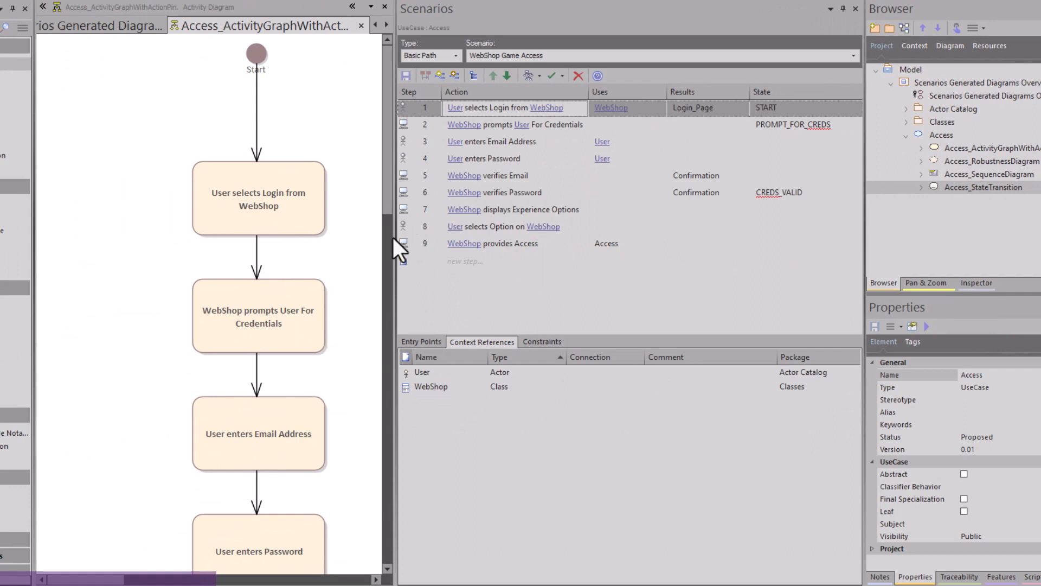
Widen the Access activity diagram view and examine the generated flow from Start through End against the scenario steps.
{"action": "left_click_drag", "start_coordinate": [392, 236], "coordinate": [418, 238]}
{"action": "scroll", "coordinate": [360, 259], "scroll_direction": "down", "scroll_amount": 15}
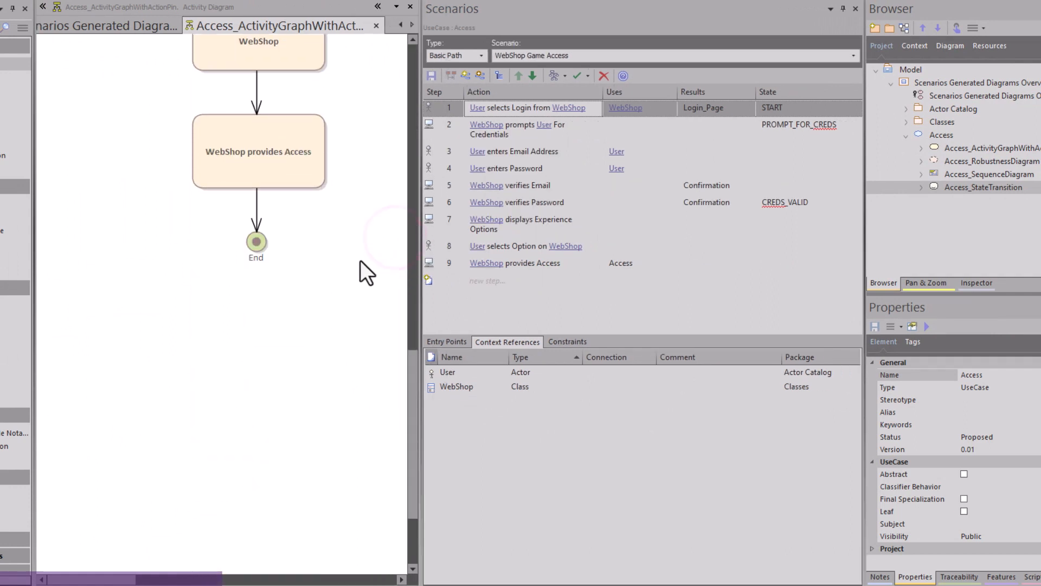
{"action": "scroll", "coordinate": [360, 259], "scroll_direction": "up", "scroll_amount": 15}
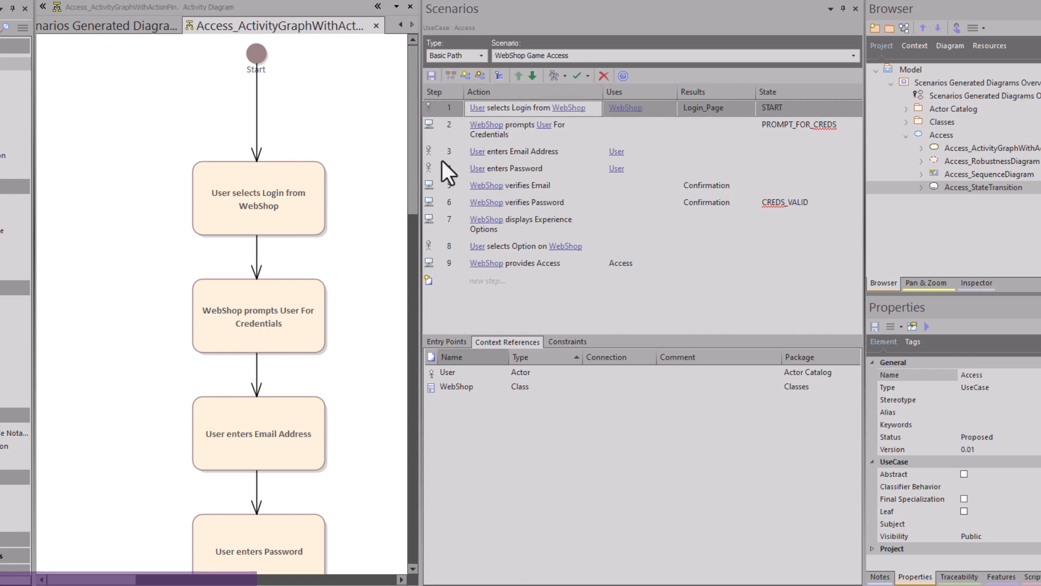
Inspect the trigger and state tagged values of the "User selects Login from WebShop" action, including the state's memo text.
{"action": "left_click", "coordinate": [301, 220]}
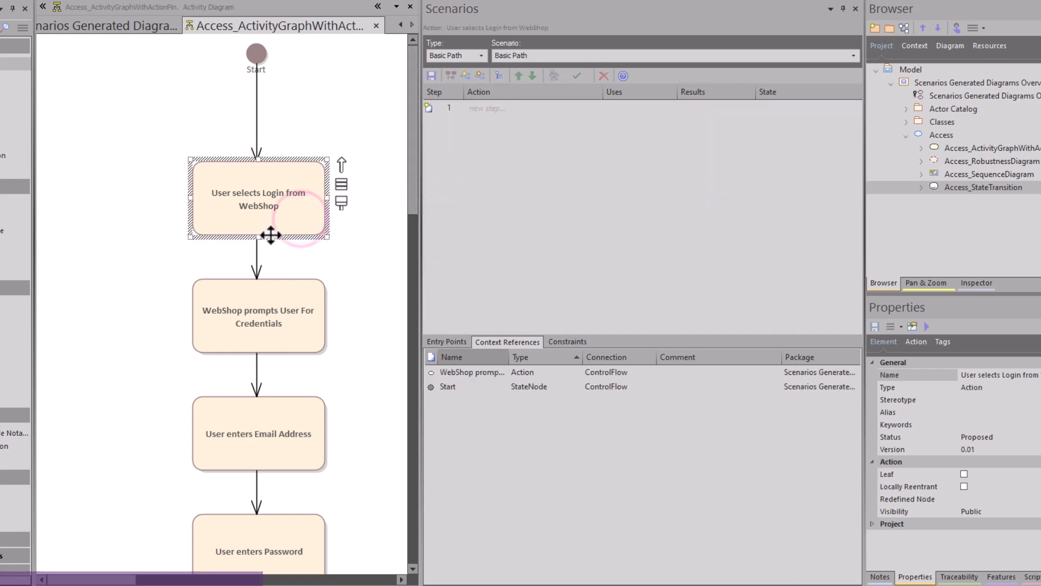
{"action": "left_click", "coordinate": [945, 341]}
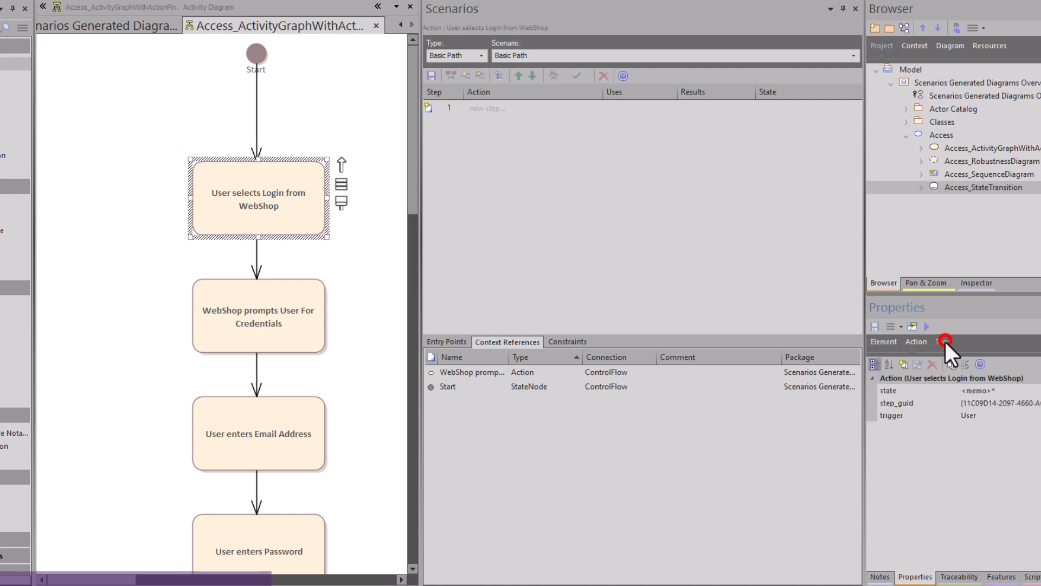
{"action": "left_click", "coordinate": [1017, 391]}
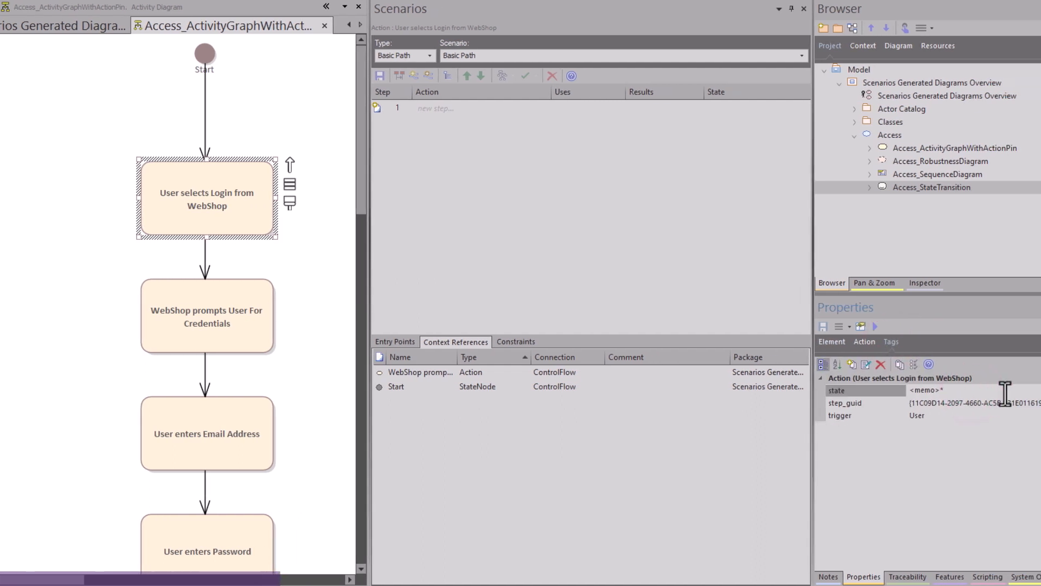
{"action": "left_click", "coordinate": [976, 417]}
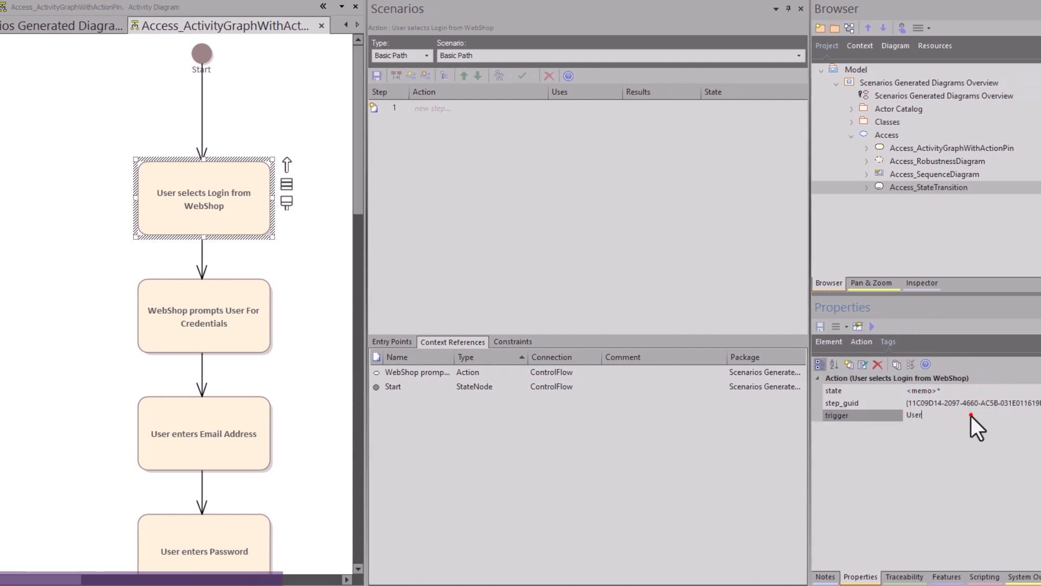
{"action": "left_click", "coordinate": [984, 386]}
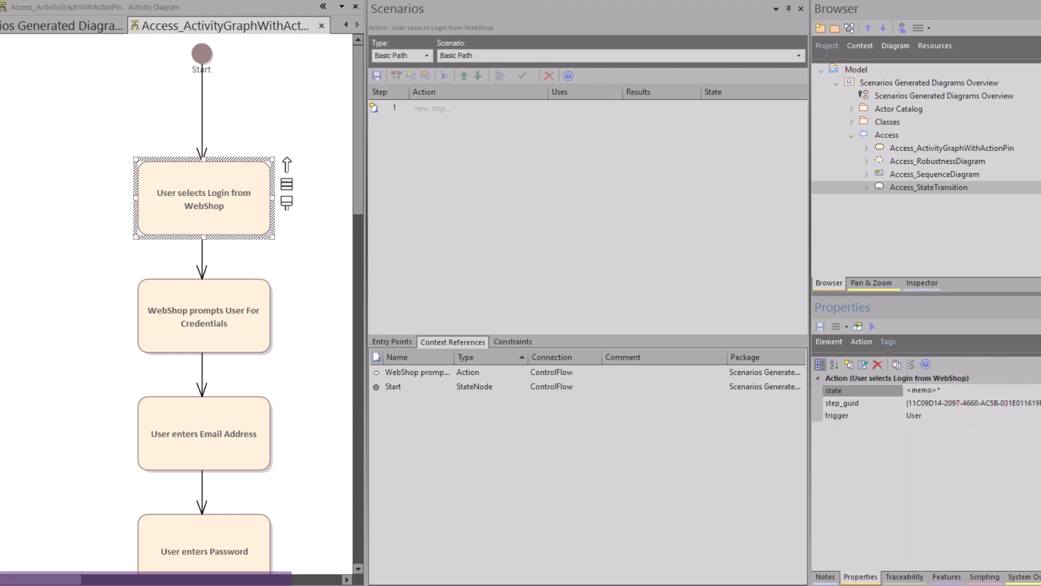
{"action": "left_click", "coordinate": [1040, 391]}
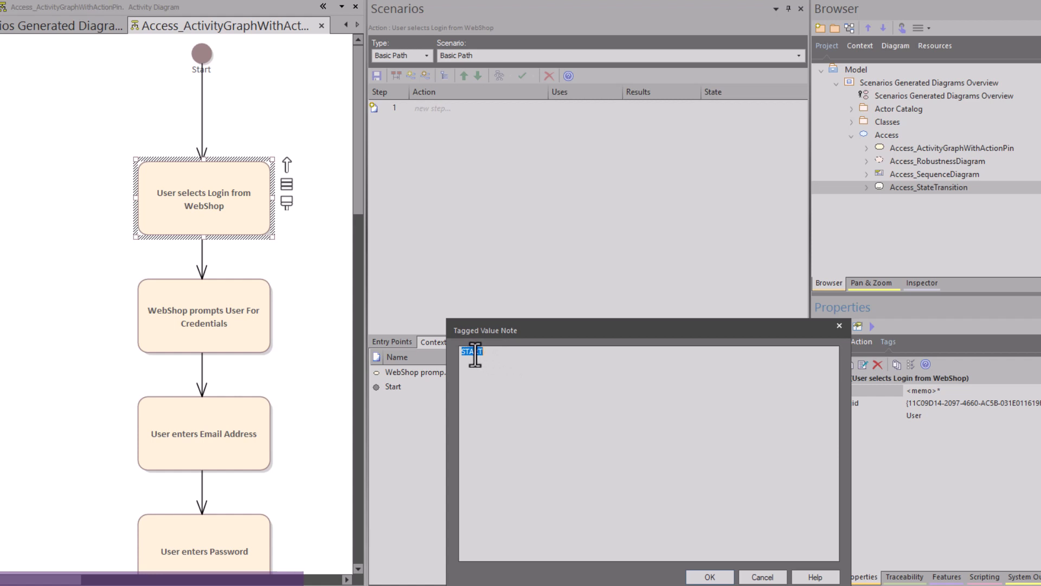
{"action": "left_click", "coordinate": [708, 576]}
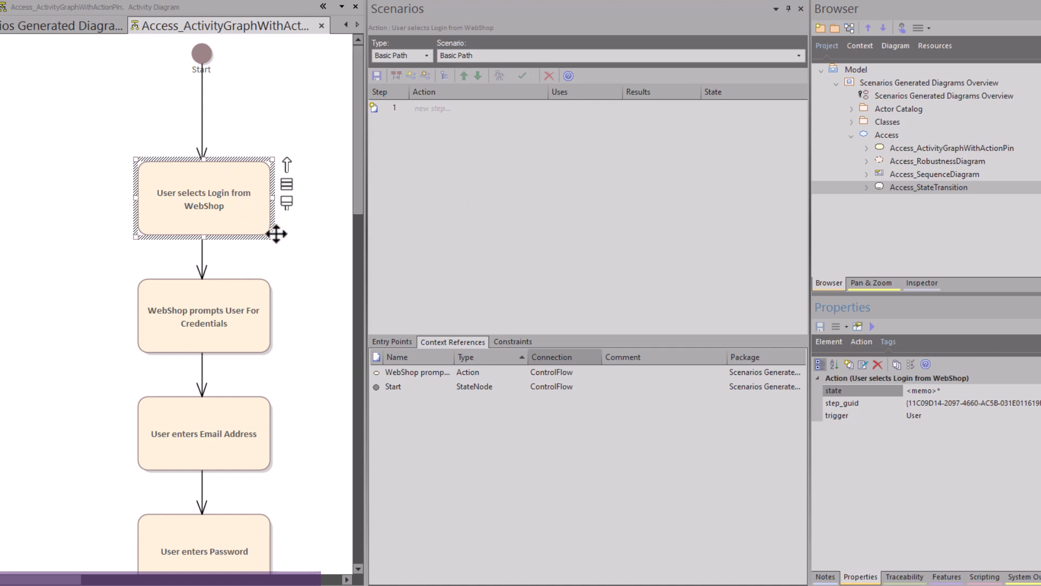
Review the context references of the first three actions in the ActionPin activity diagram, returning to "User selects Login from WebShop".
{"action": "left_click", "coordinate": [471, 372]}
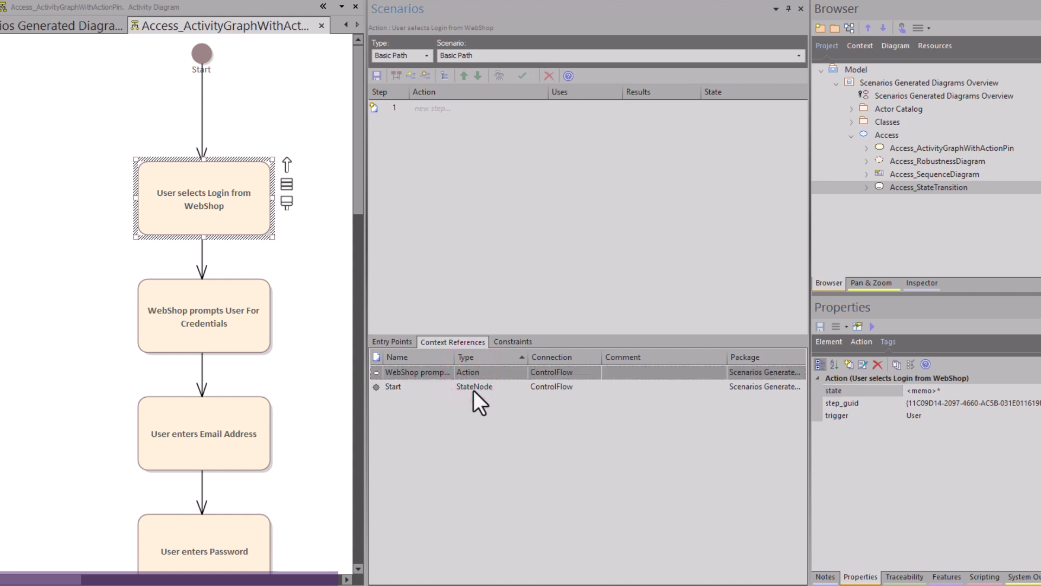
{"action": "left_click", "coordinate": [472, 390]}
{"action": "left_click", "coordinate": [214, 323]}
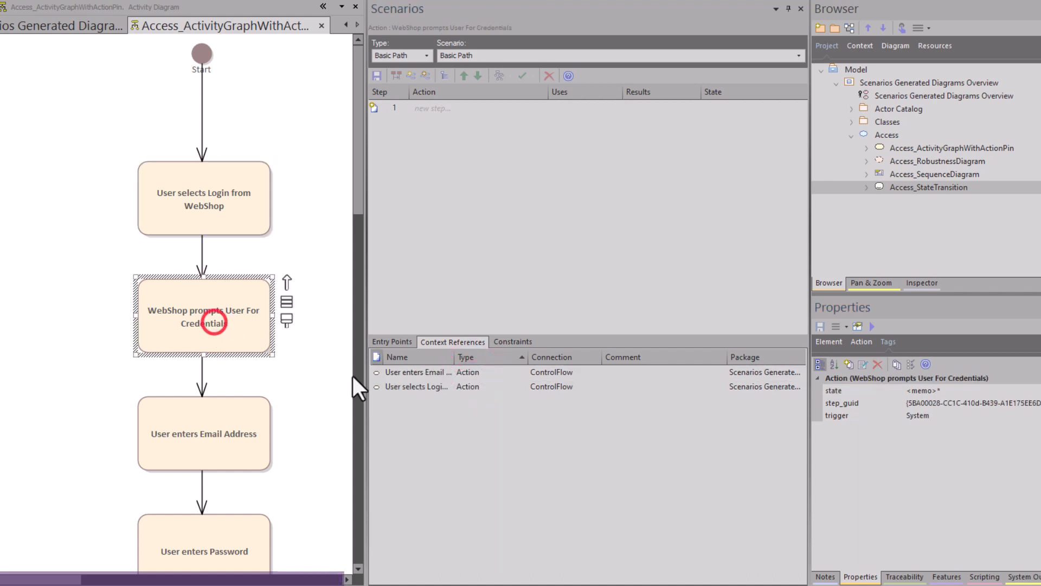
{"action": "left_click", "coordinate": [227, 413]}
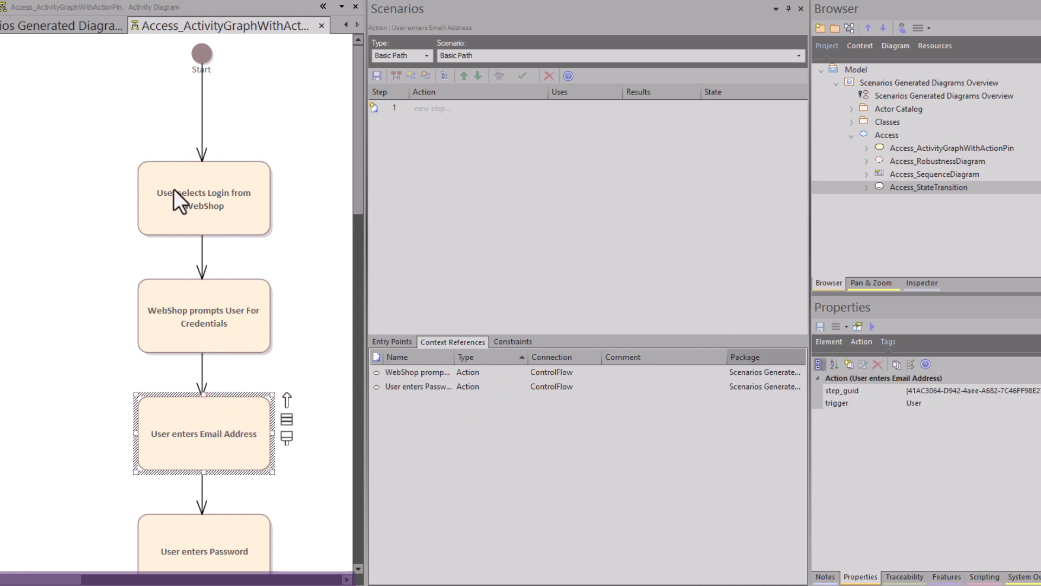
{"action": "left_click", "coordinate": [174, 203]}
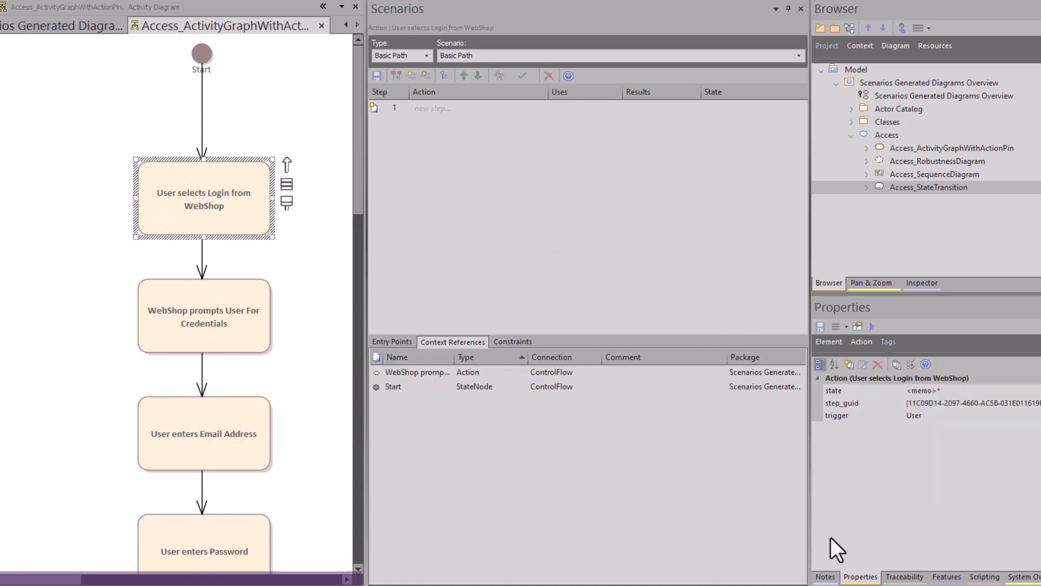
Review the action, tag and element properties of the "User selects Login from WebShop" action.
{"action": "left_click", "coordinate": [863, 341]}
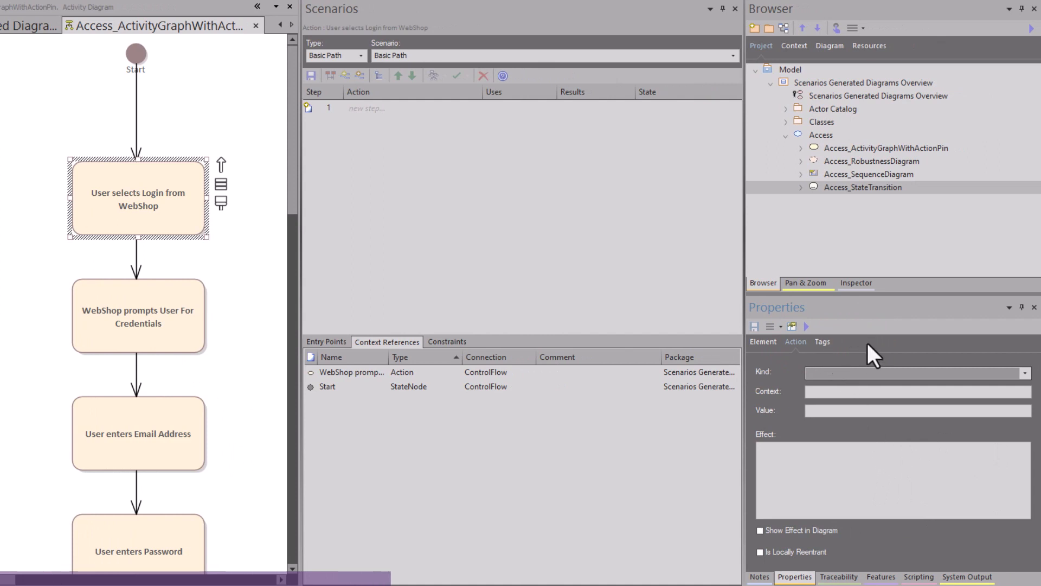
{"action": "left_click", "coordinate": [826, 342]}
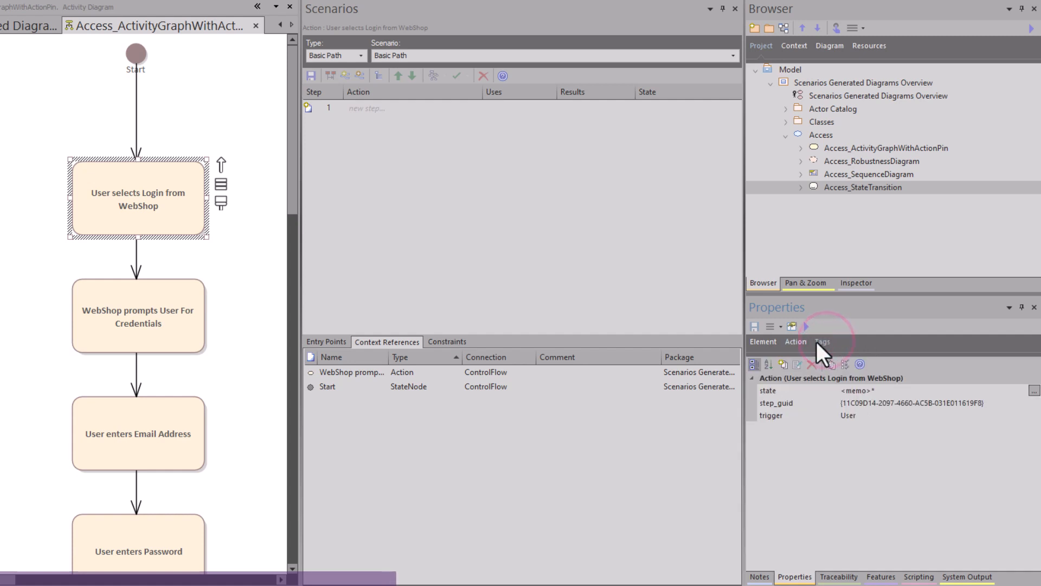
{"action": "left_click", "coordinate": [792, 343]}
{"action": "left_click", "coordinate": [753, 341]}
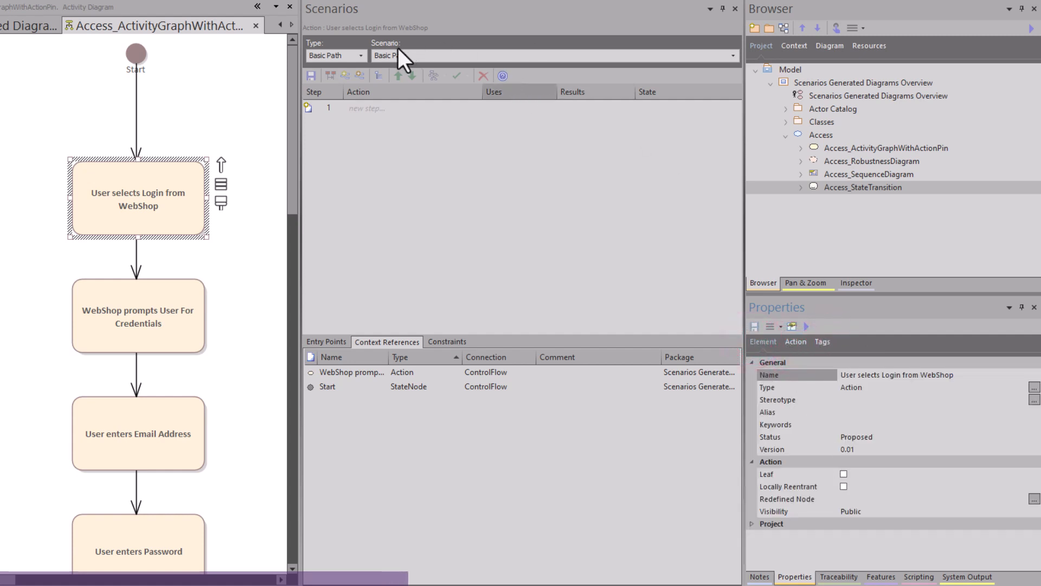
Generate an Activity with Action diagram from the Access use case's WebShop Game Access scenario.
{"action": "left_click", "coordinate": [22, 24]}
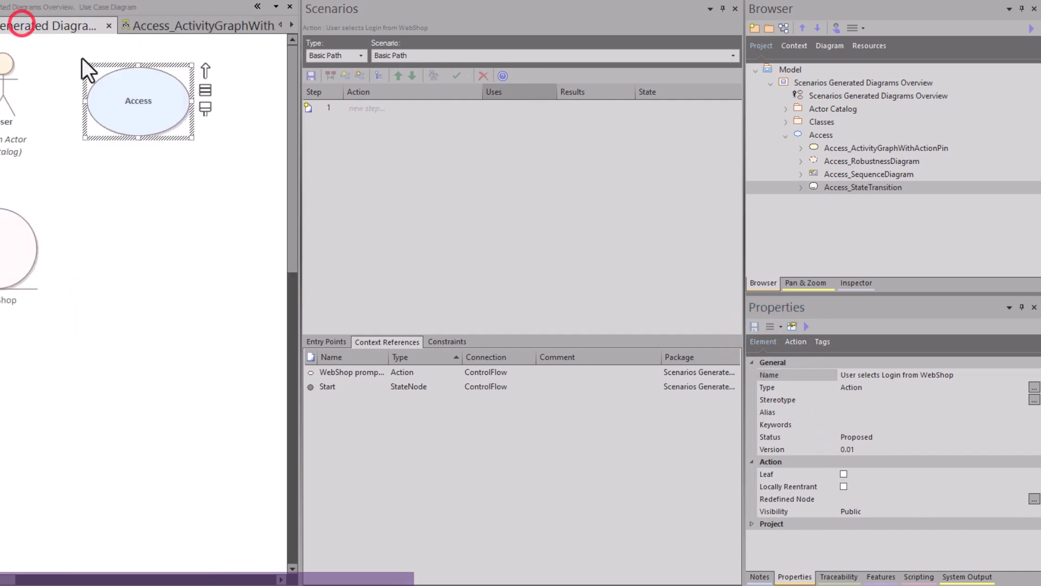
{"action": "left_click", "coordinate": [146, 90]}
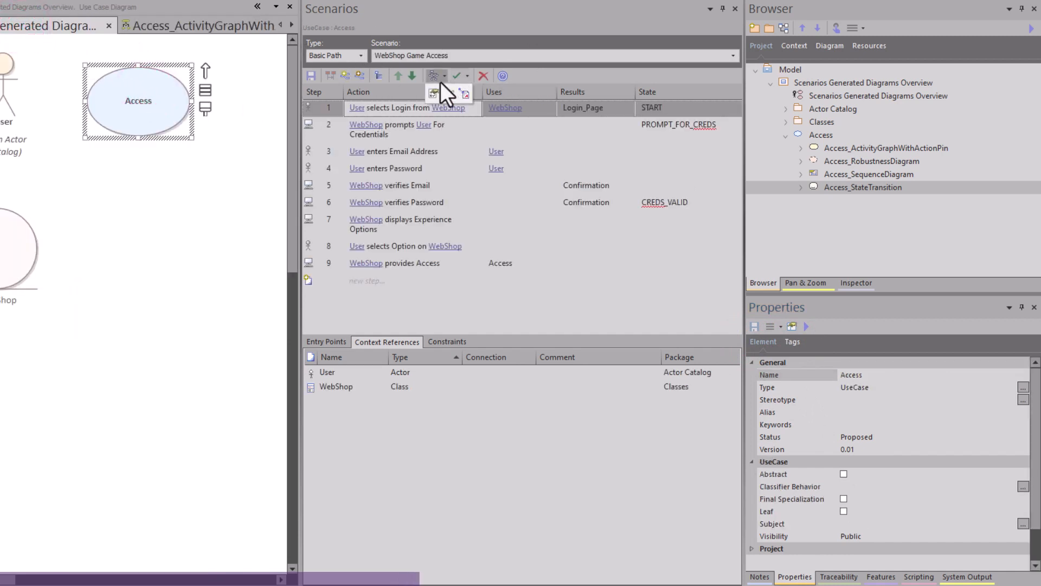
{"action": "left_click", "coordinate": [439, 80]}
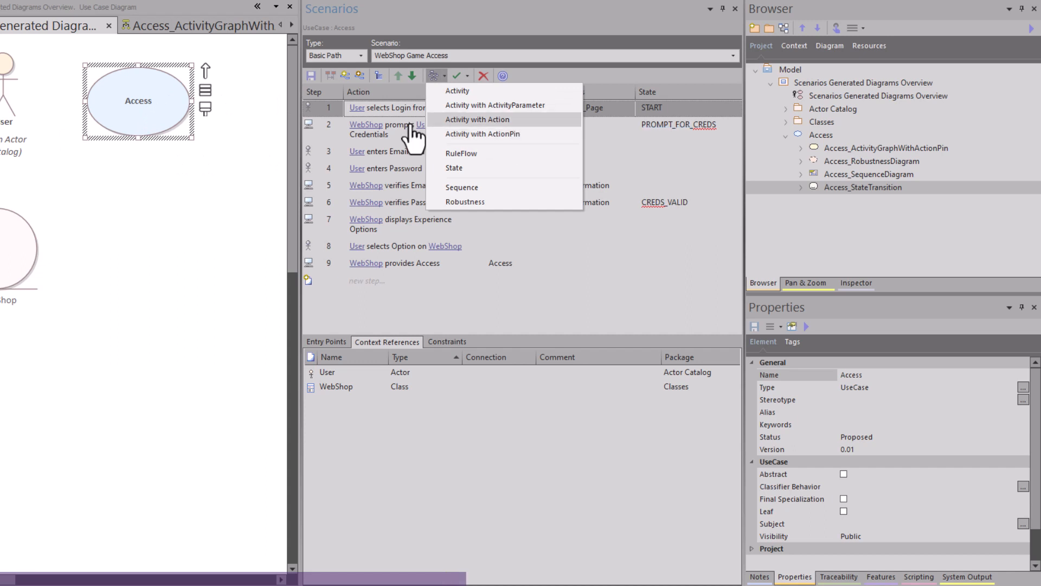
{"action": "left_click", "coordinate": [476, 120]}
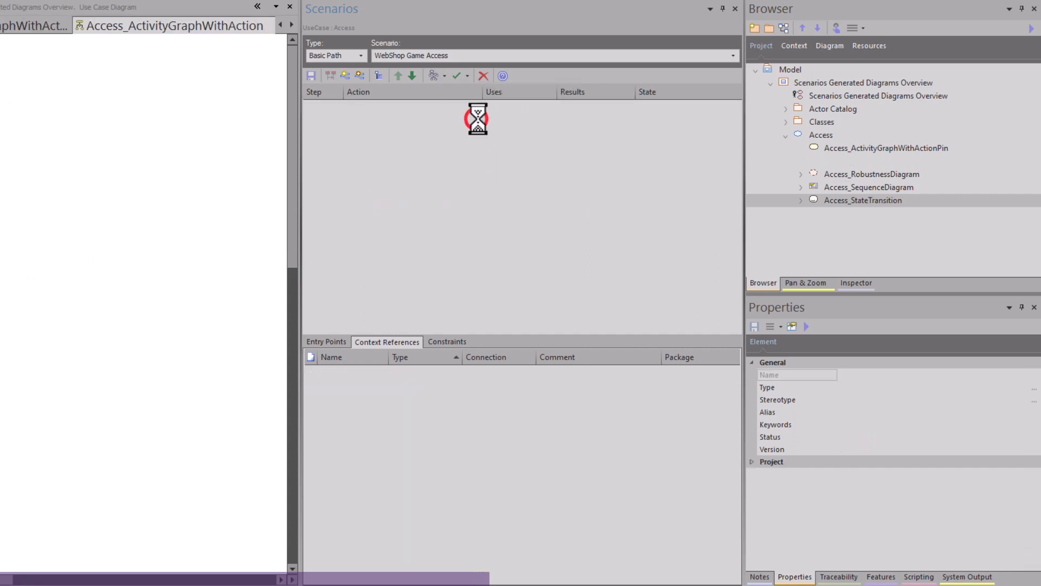
{"action": "left_click", "coordinate": [438, 264]}
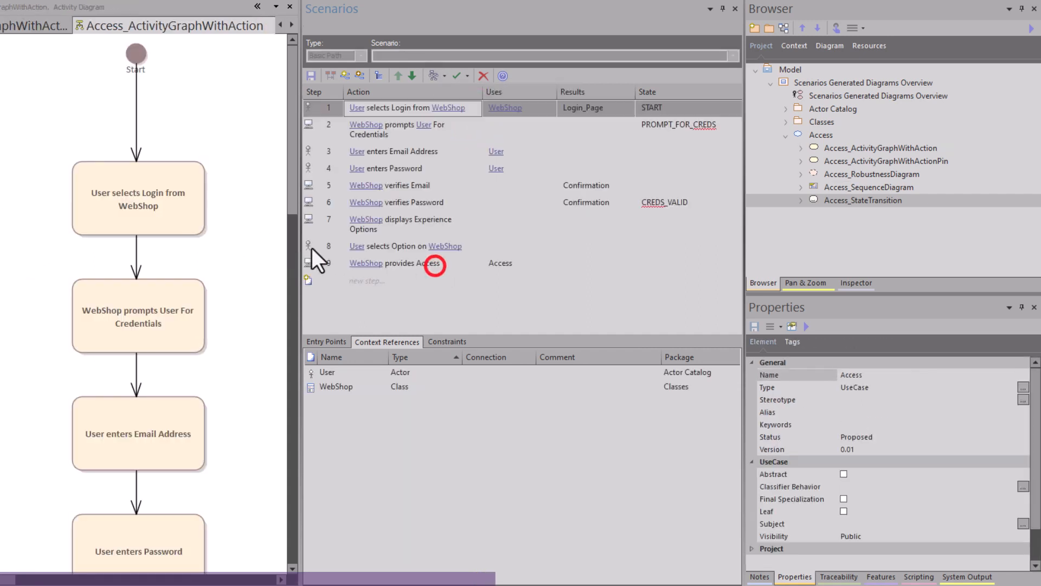
View the result tagged value note of the "User selects Login from WebShop" action in the Access_ActivityGraphWithAction diagram.
{"action": "left_click", "coordinate": [165, 202]}
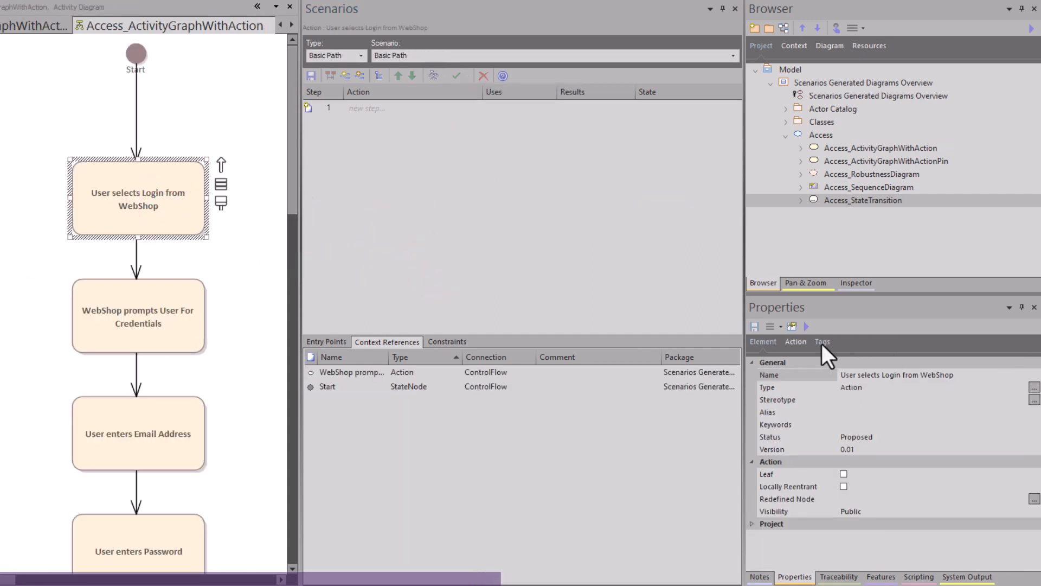
{"action": "left_click", "coordinate": [822, 343]}
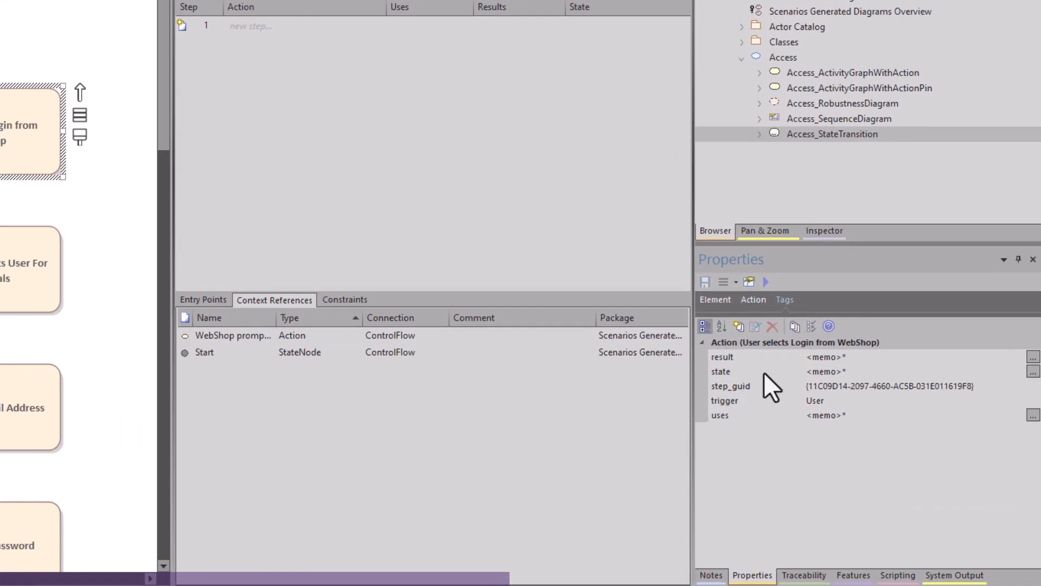
{"action": "left_click", "coordinate": [808, 403]}
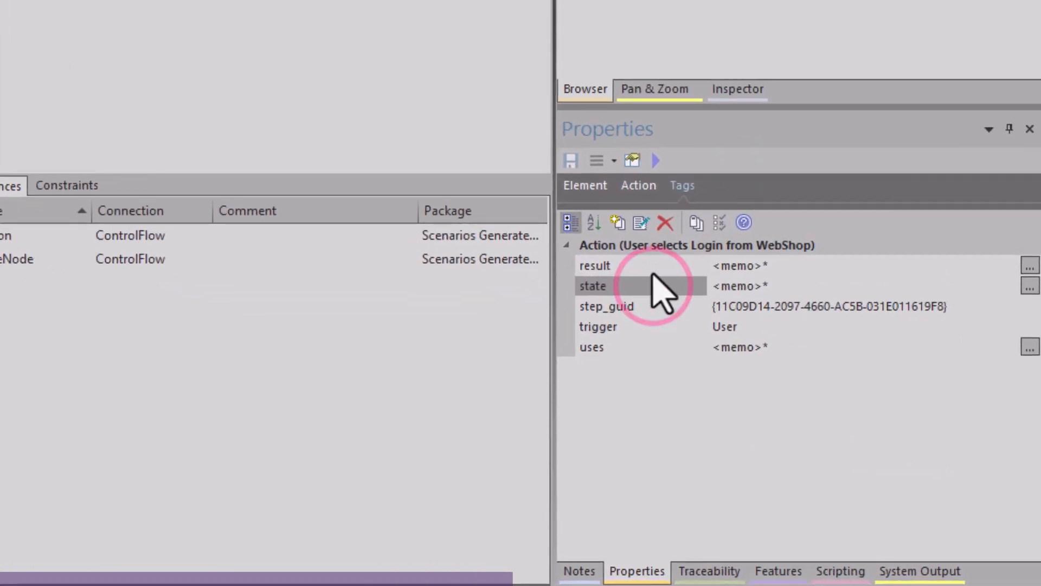
{"action": "left_click", "coordinate": [818, 258]}
{"action": "left_click", "coordinate": [915, 258]}
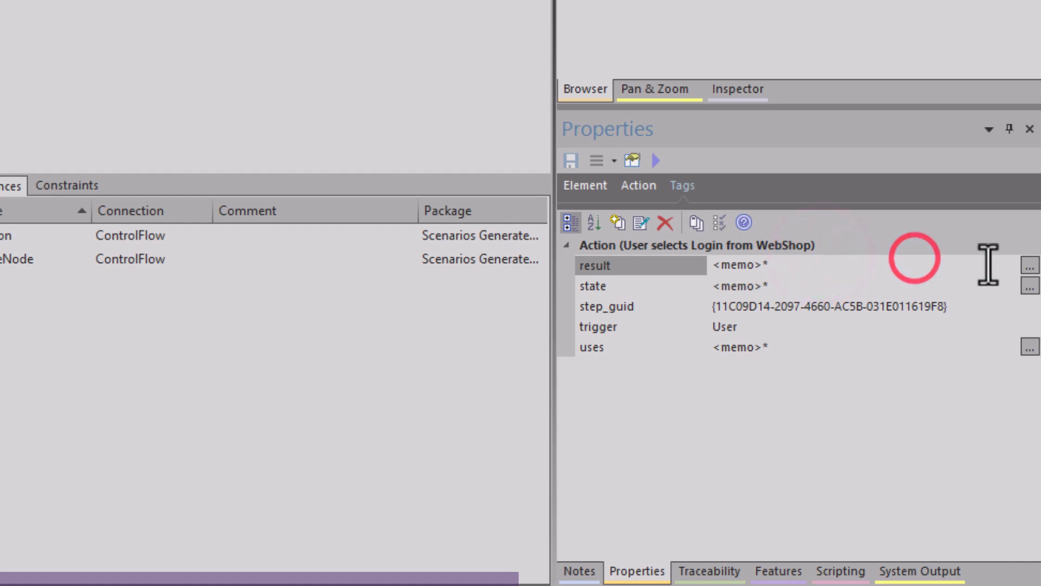
{"action": "left_click", "coordinate": [1029, 265]}
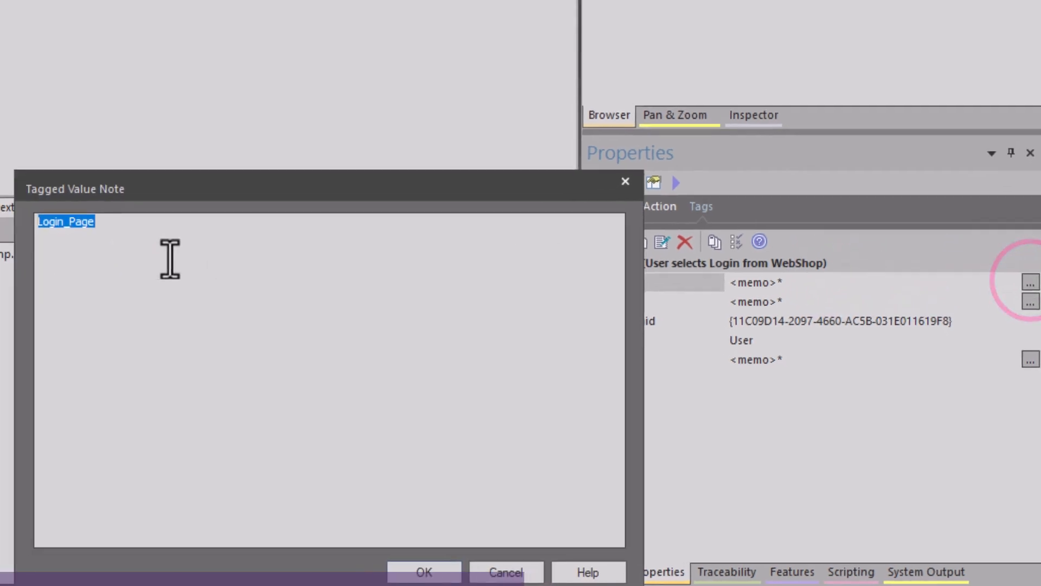
{"action": "left_click", "coordinate": [453, 569]}
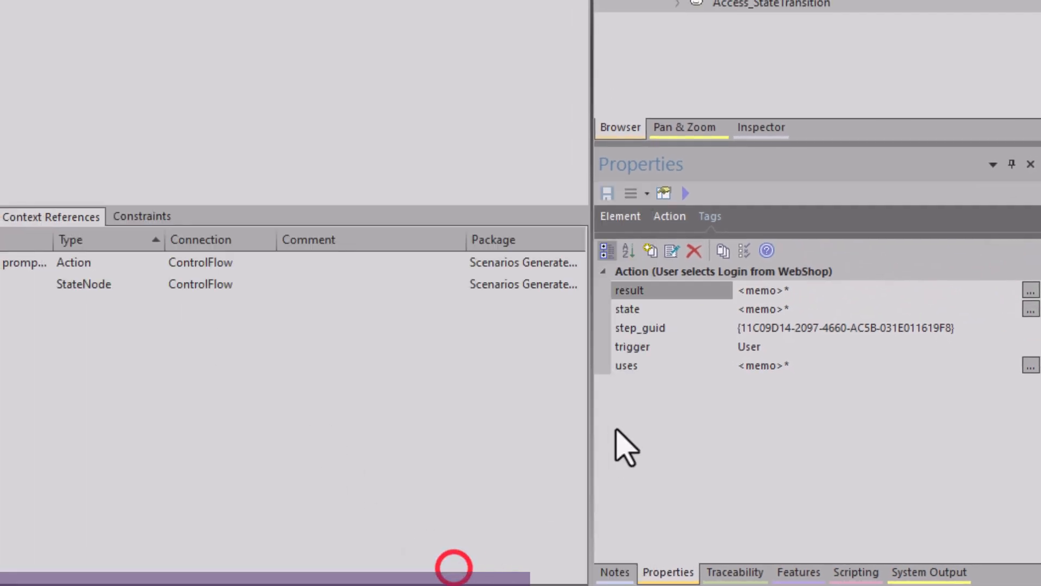
Check the action's state tag and view its uses tagged value note, closing the note when done.
{"action": "left_click", "coordinate": [658, 305]}
{"action": "left_click", "coordinate": [813, 304]}
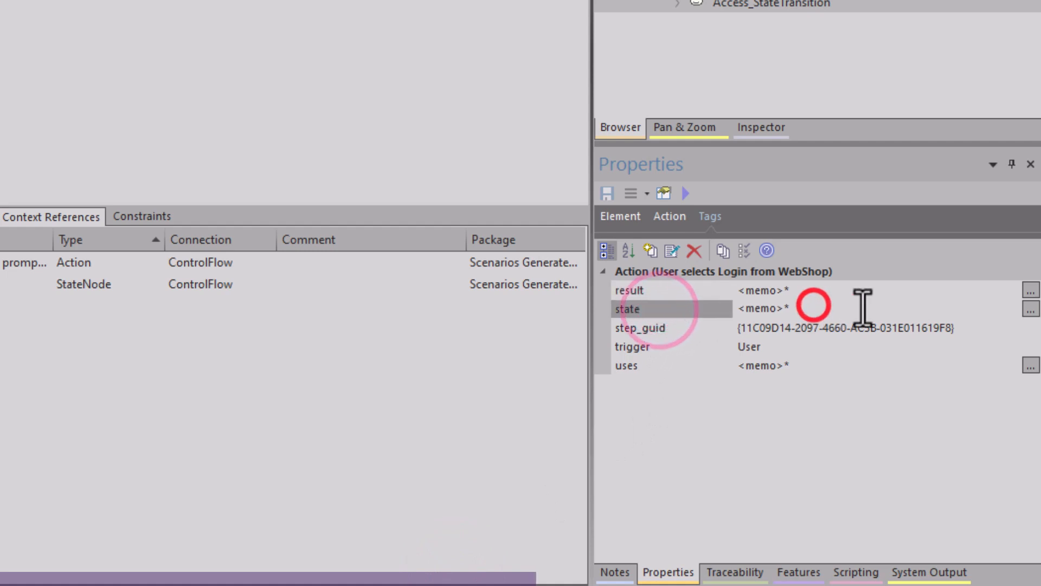
{"action": "left_click", "coordinate": [785, 364]}
{"action": "left_click", "coordinate": [785, 364]}
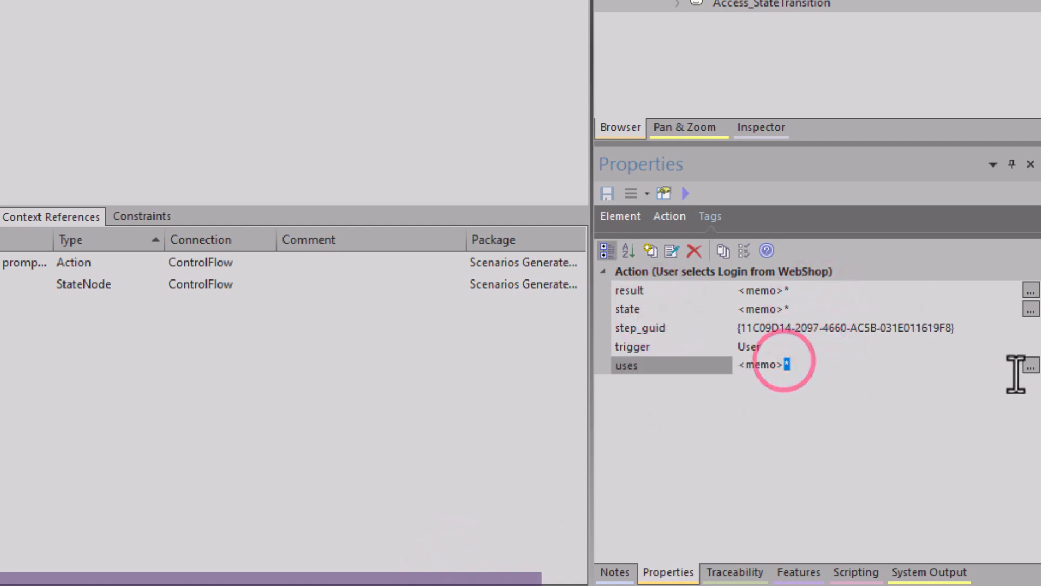
{"action": "left_click", "coordinate": [1029, 366]}
{"action": "left_click_drag", "start_coordinate": [87, 257], "coordinate": [92, 255]}
{"action": "double_click", "coordinate": [116, 230]}
{"action": "left_click", "coordinate": [531, 568]}
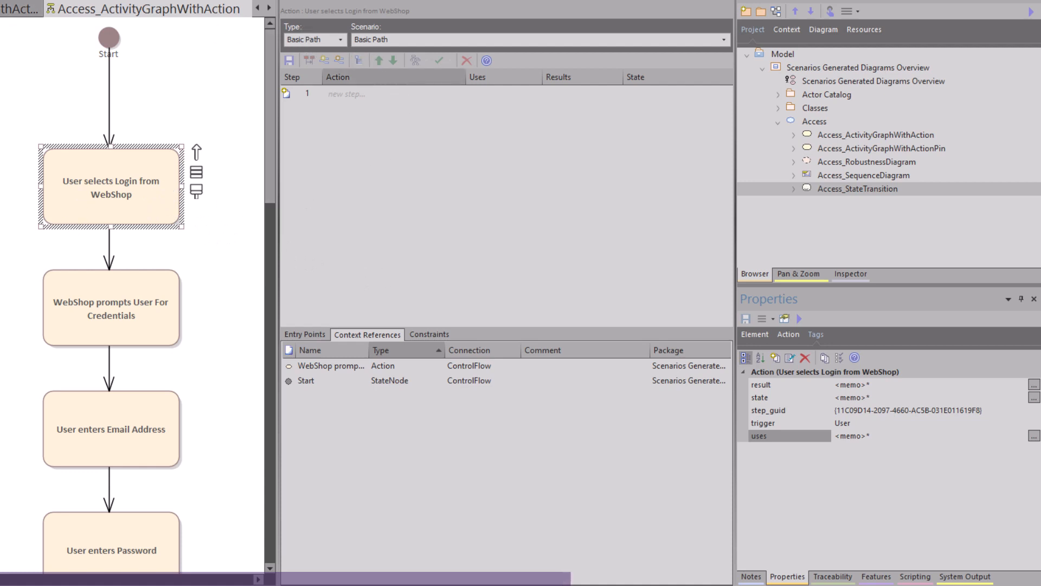
Return to the overview use case diagram and review the diagram generation options for the Access scenario.
{"action": "left_click", "coordinate": [16, 10]}
{"action": "left_click", "coordinate": [80, 9]}
{"action": "left_click", "coordinate": [427, 61]}
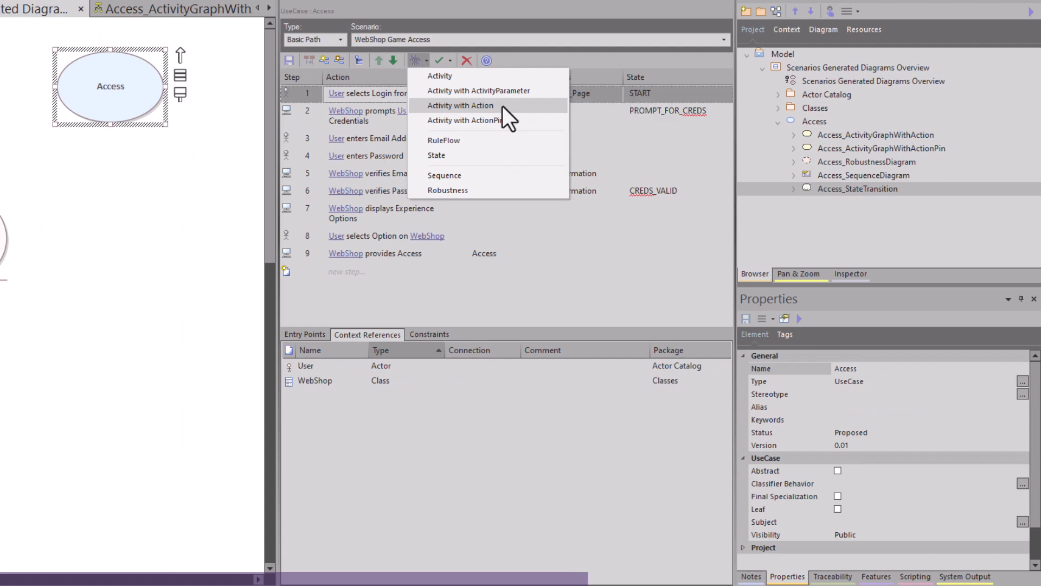
Inspect the properties dialog of "User selects Login from WebShop" in the Access_ActivityGraphWithAction diagram, closing it when done.
{"action": "left_click", "coordinate": [172, 7]}
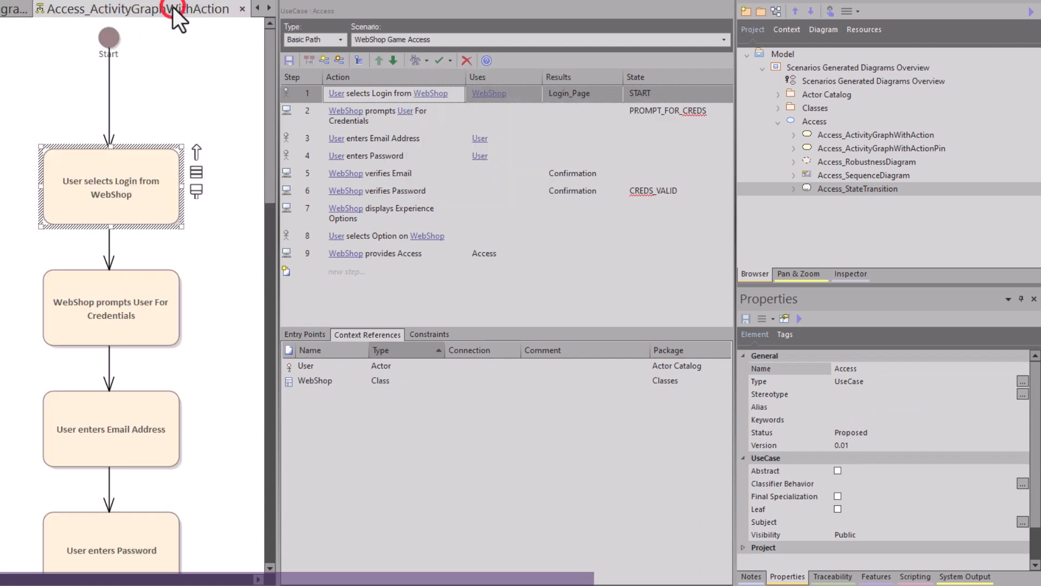
{"action": "left_click", "coordinate": [129, 201]}
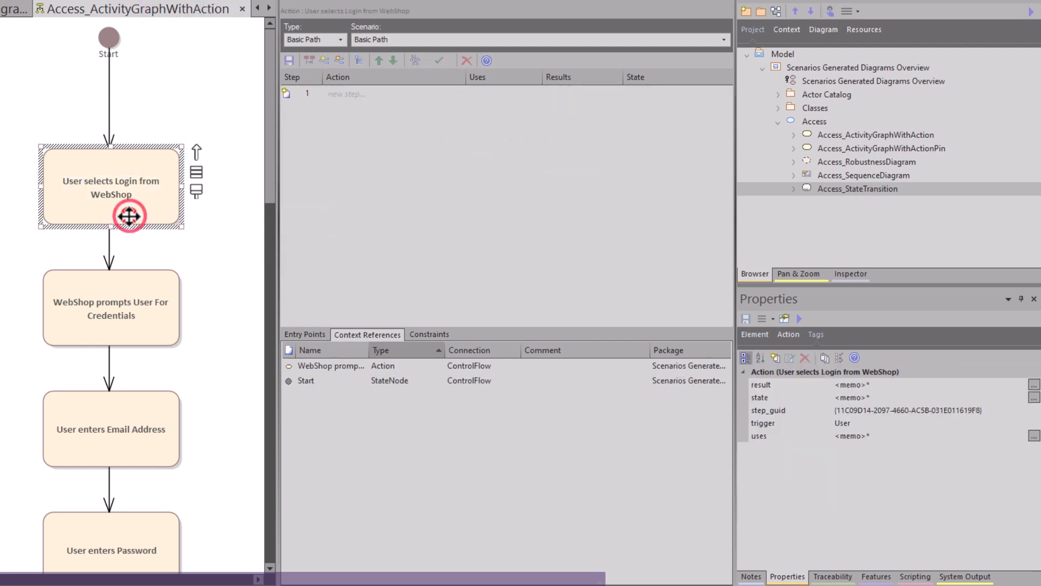
{"action": "double_click", "coordinate": [129, 215]}
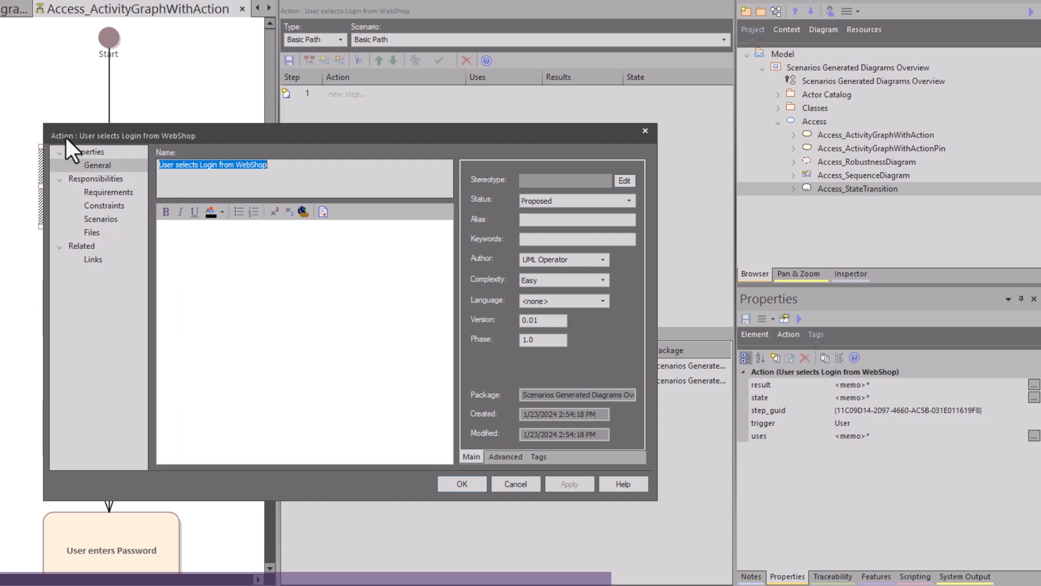
{"action": "left_click", "coordinate": [476, 477]}
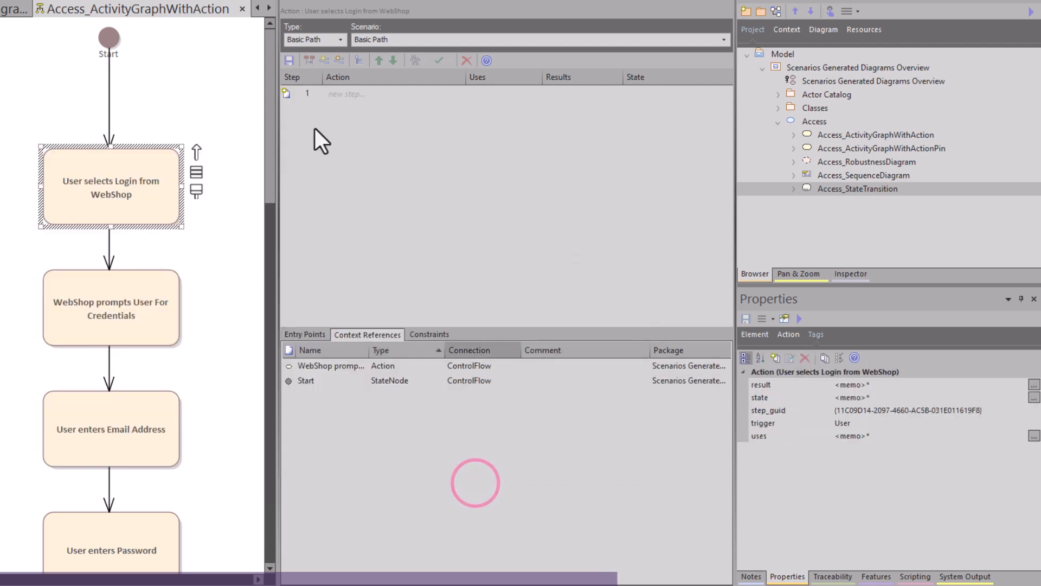
Open the Access_ActivityGraphWithActionPin diagram from the project tree and inspect the properties of its "User selects Login from WebShop" action.
{"action": "key", "text": "ctrl+Tab"}
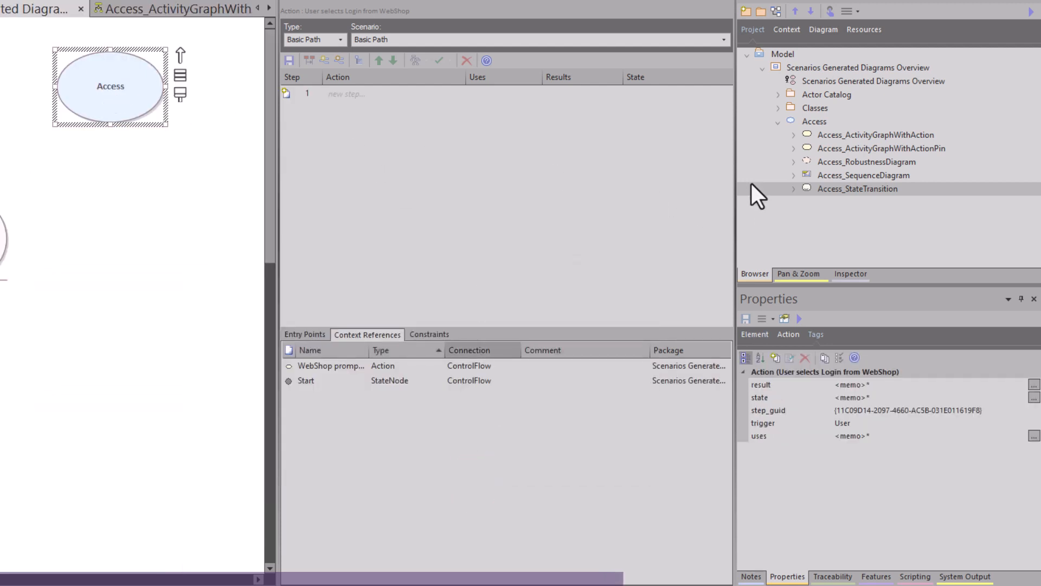
{"action": "left_click", "coordinate": [794, 148]}
{"action": "double_click", "coordinate": [865, 107]}
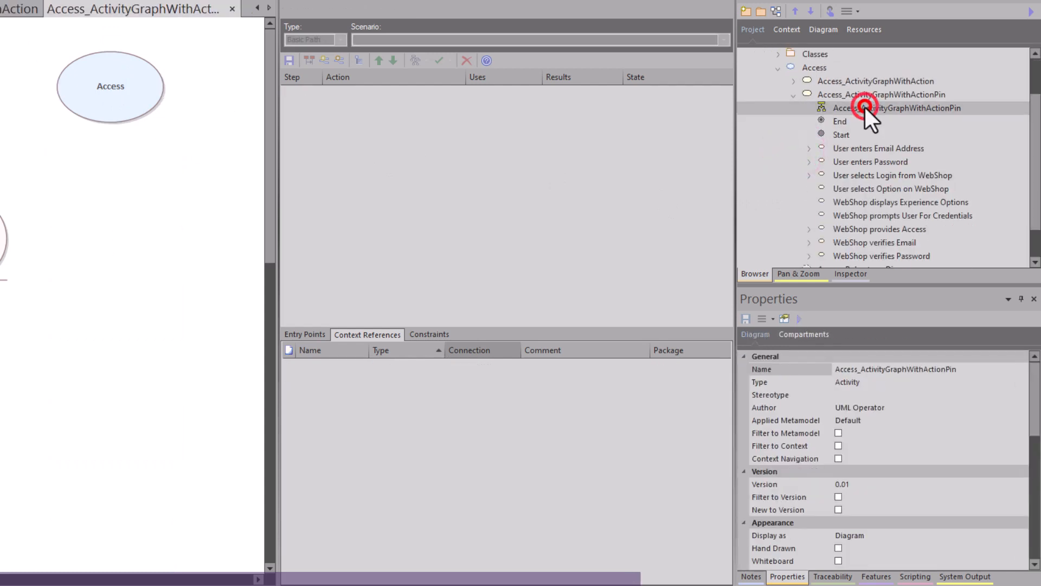
{"action": "left_click", "coordinate": [146, 174]}
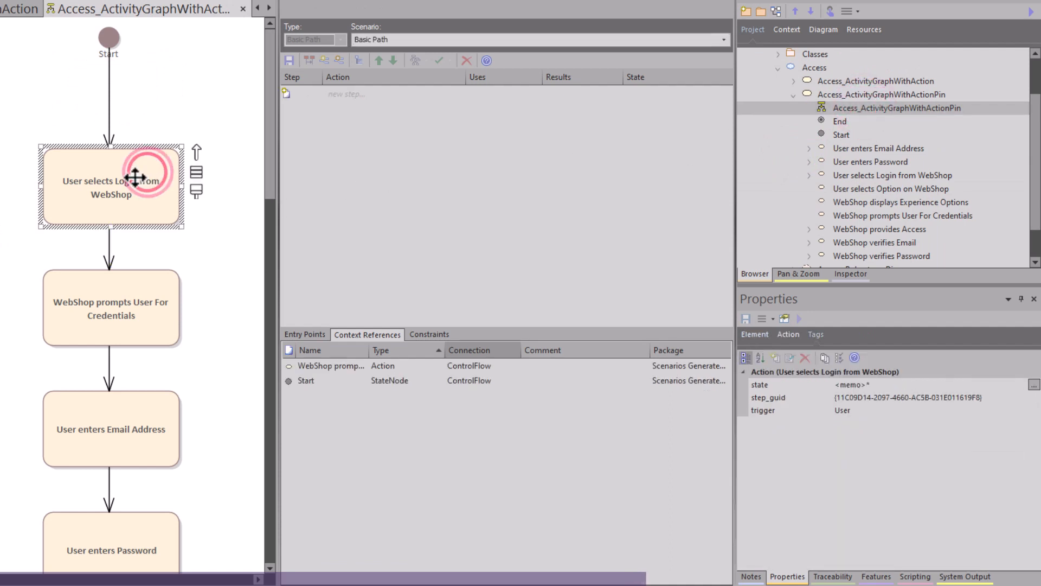
{"action": "double_click", "coordinate": [135, 176]}
{"action": "left_click_drag", "start_coordinate": [62, 137], "coordinate": [75, 137]}
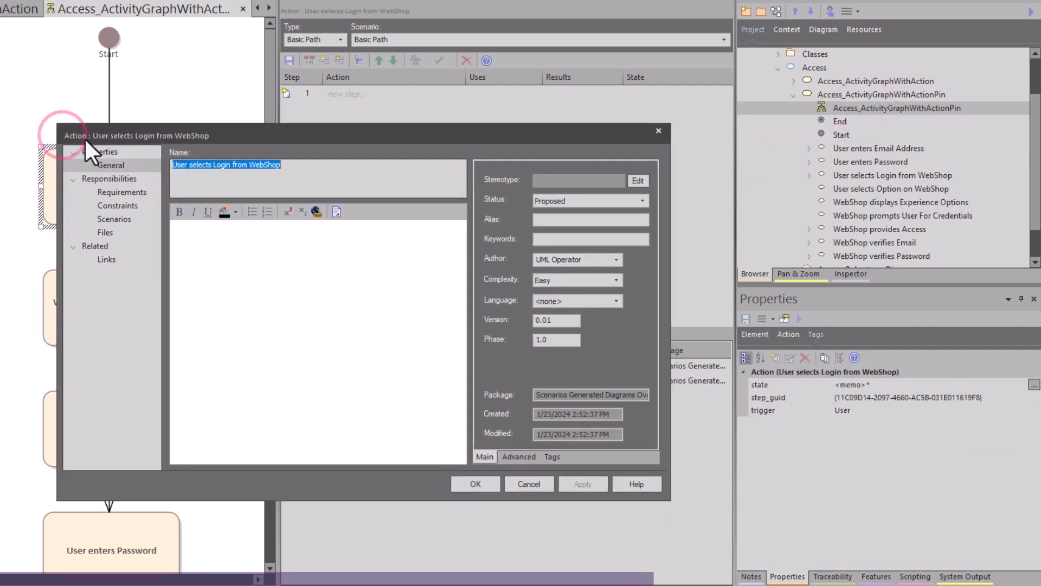
{"action": "left_click", "coordinate": [532, 483]}
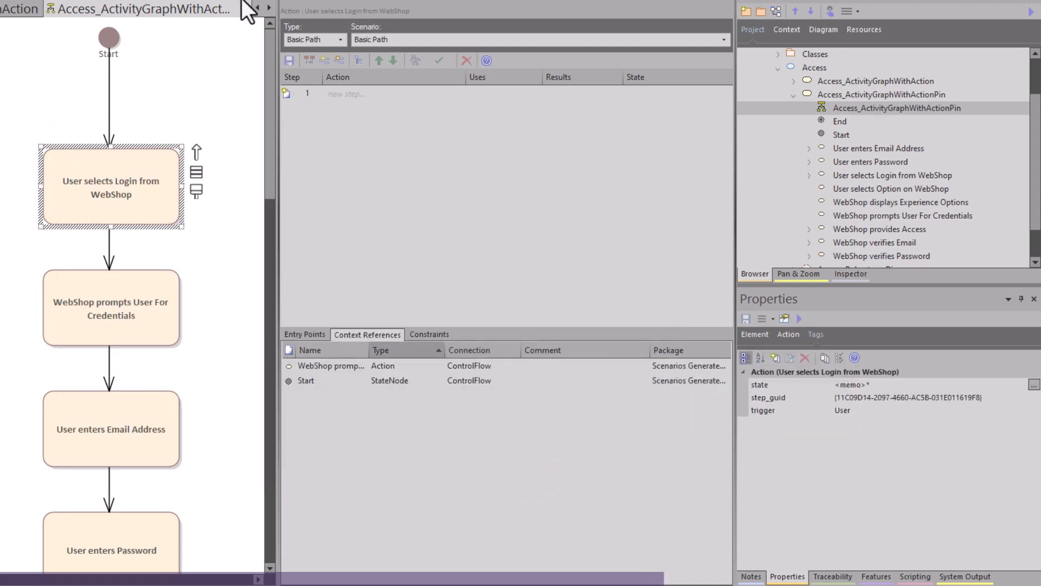
Close the Access_ActivityGraphWithActionPin and Access_ActivityGraphWithAction diagrams.
{"action": "left_click", "coordinate": [243, 9]}
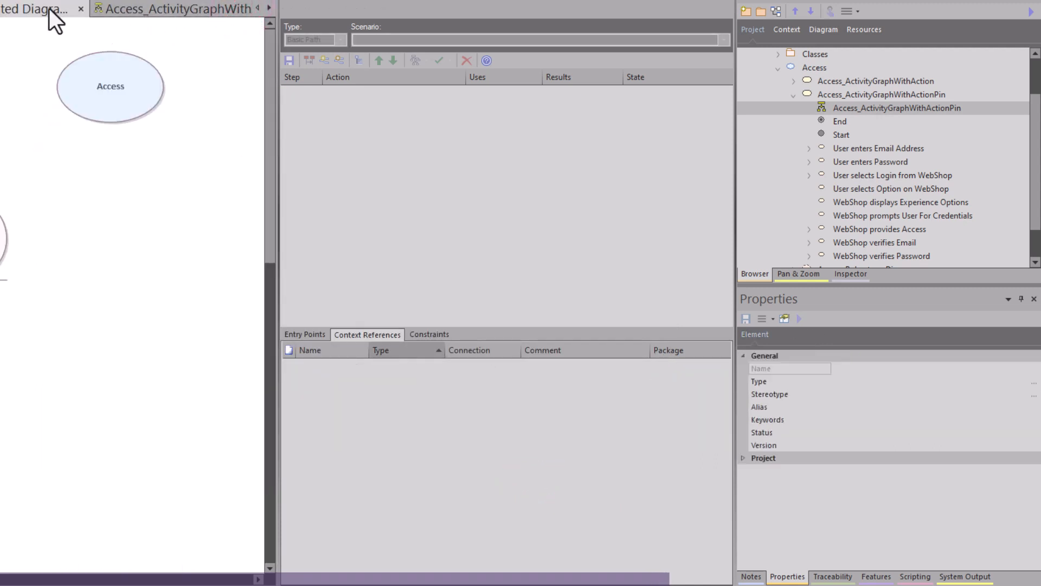
{"action": "left_click", "coordinate": [167, 8]}
{"action": "left_click", "coordinate": [242, 8]}
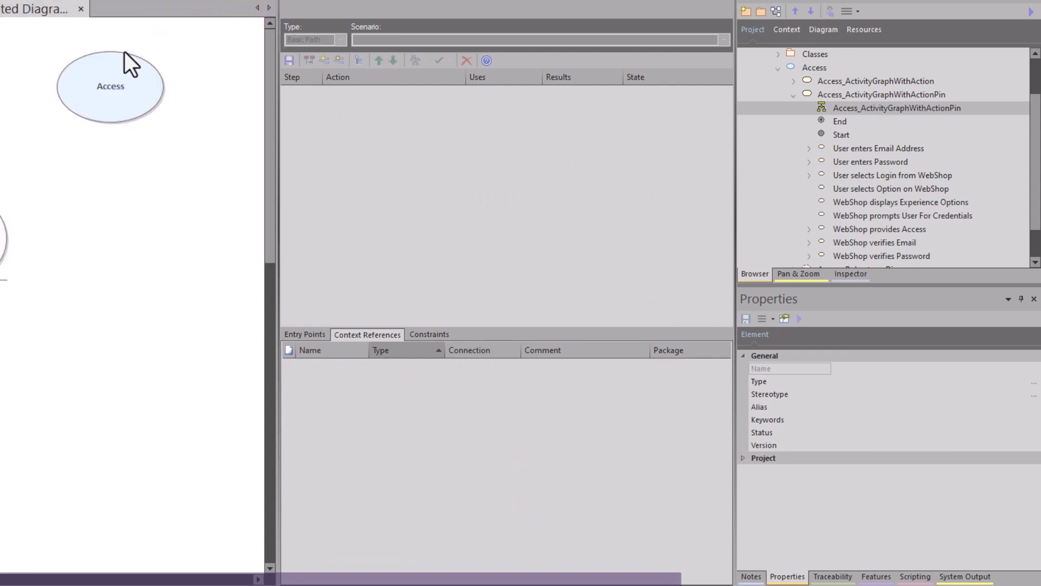
Generate an Activity with ActivityParameter diagram from the Access use case's WebShop Game Access scenario.
{"action": "left_click", "coordinate": [108, 82]}
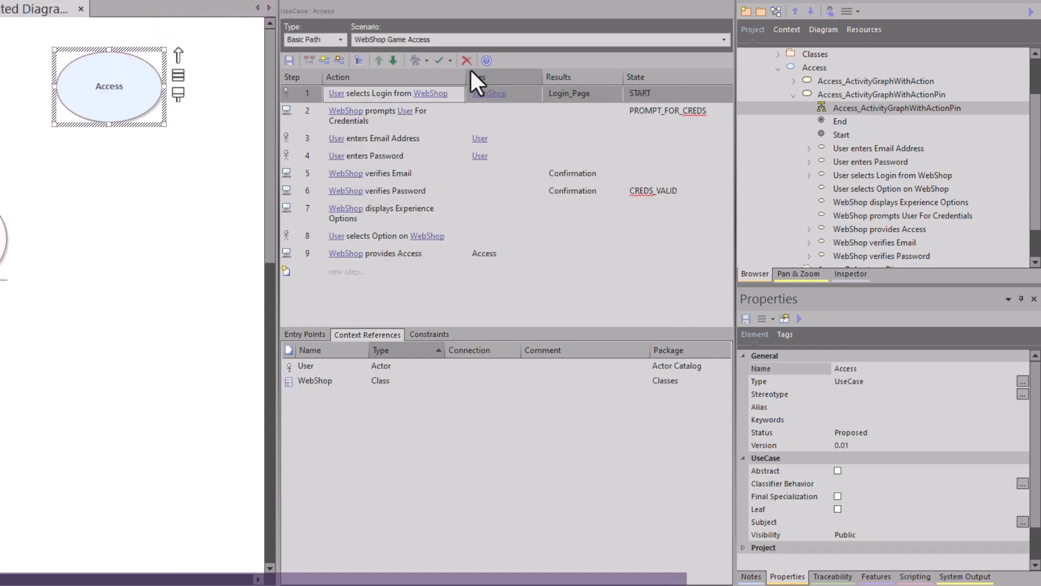
{"action": "left_click", "coordinate": [421, 61]}
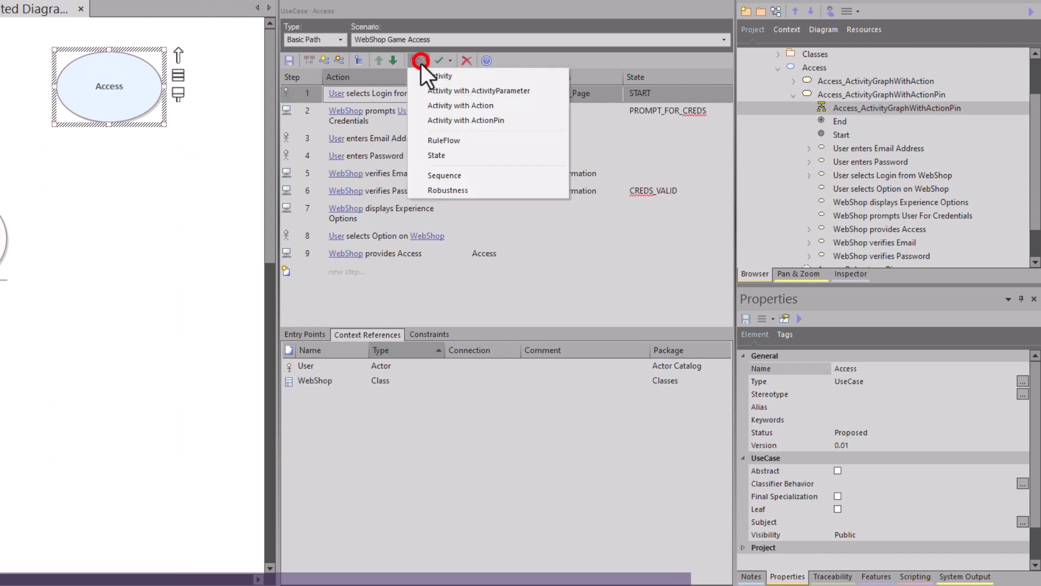
{"action": "left_click", "coordinate": [490, 88]}
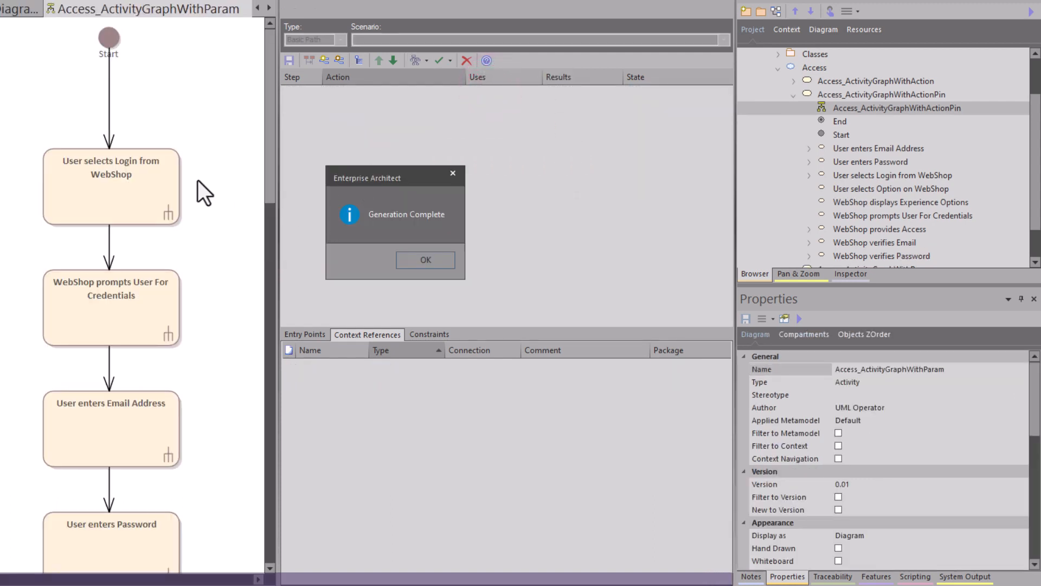
{"action": "left_click", "coordinate": [444, 254]}
Inspect the behavior, arguments and tagged values of the "User selects Login from WebShop" action in Access_ActivityGraphWithParam.
{"action": "left_click", "coordinate": [135, 196]}
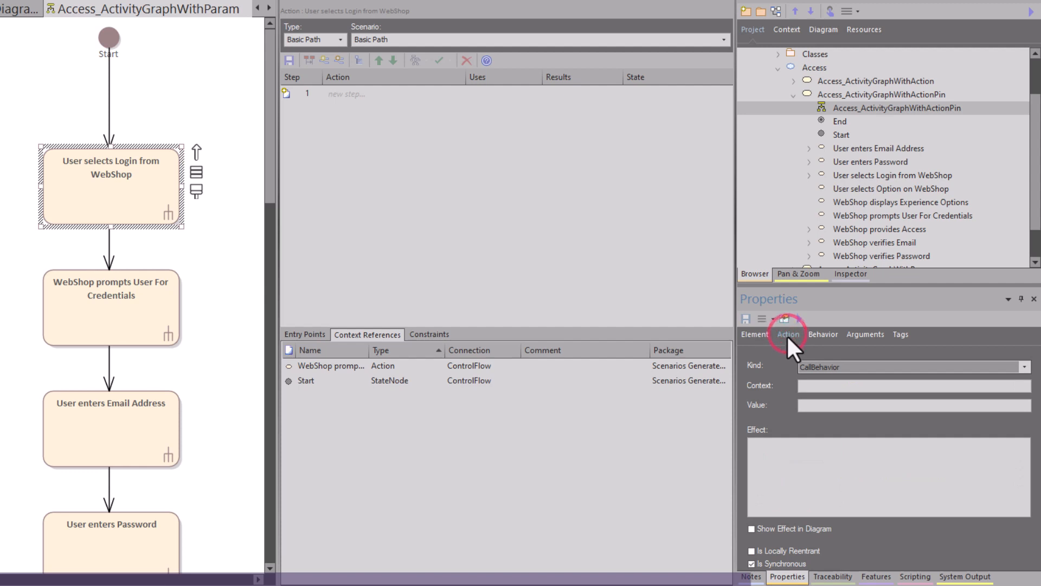
{"action": "left_click", "coordinate": [822, 338]}
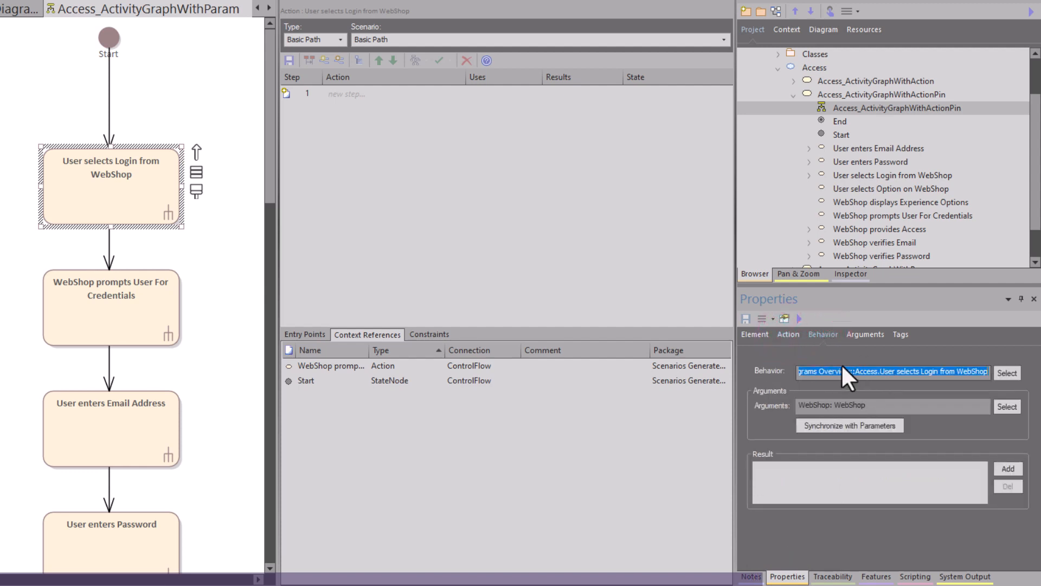
{"action": "left_click", "coordinate": [863, 334]}
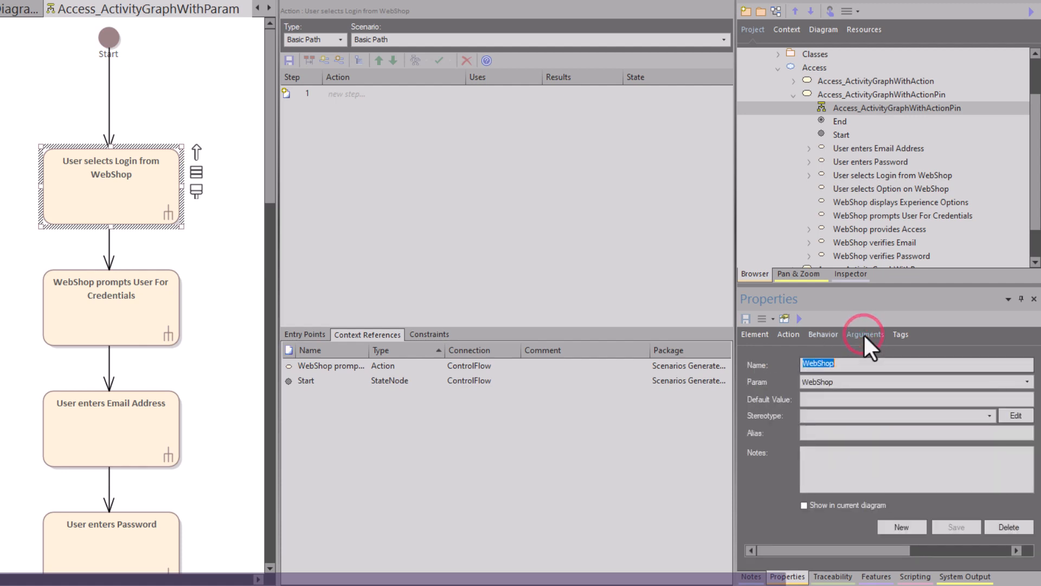
{"action": "left_click", "coordinate": [900, 334]}
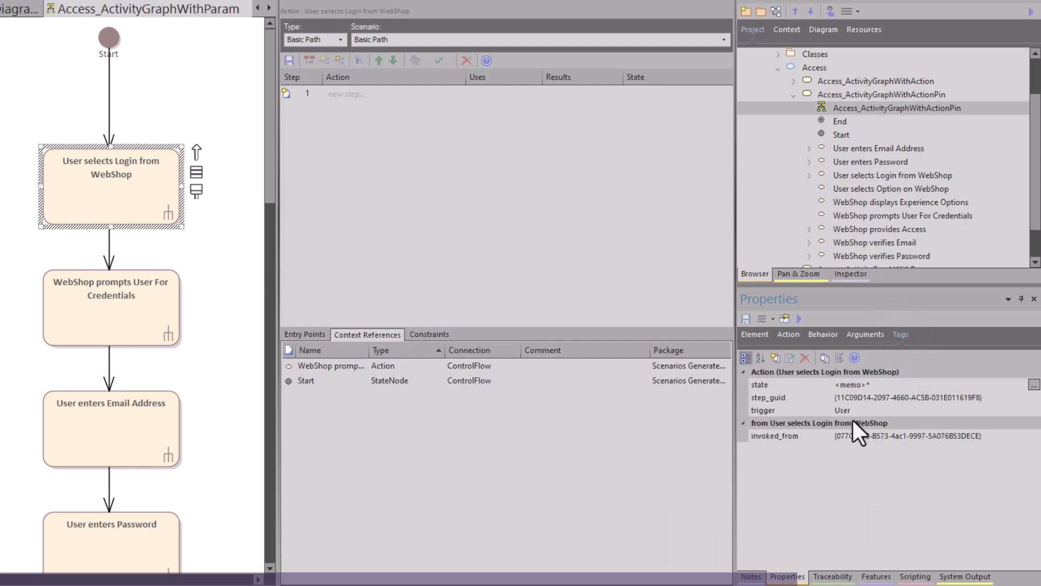
{"action": "left_click", "coordinate": [793, 386]}
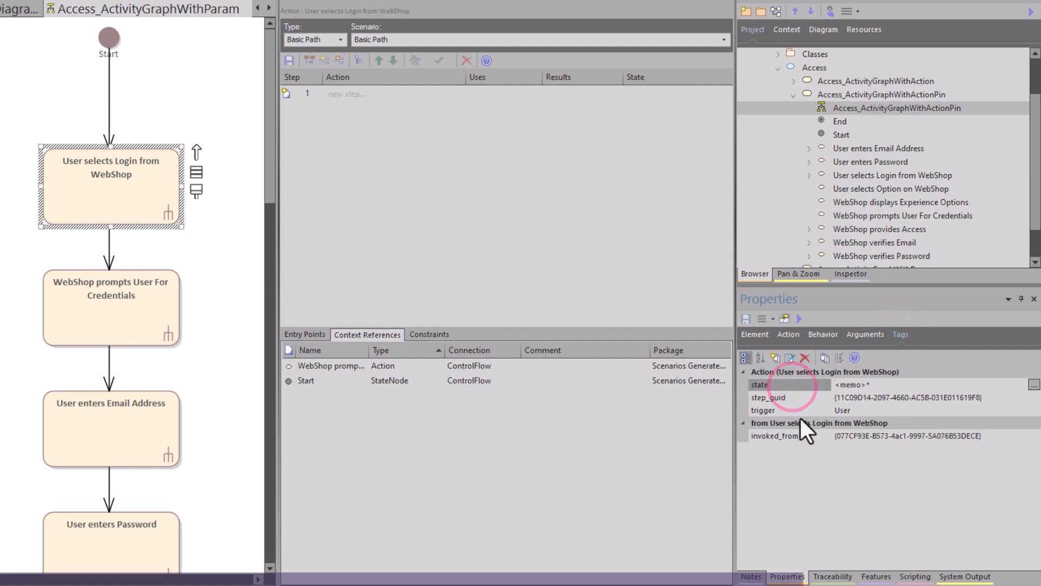
{"action": "left_click", "coordinate": [796, 411]}
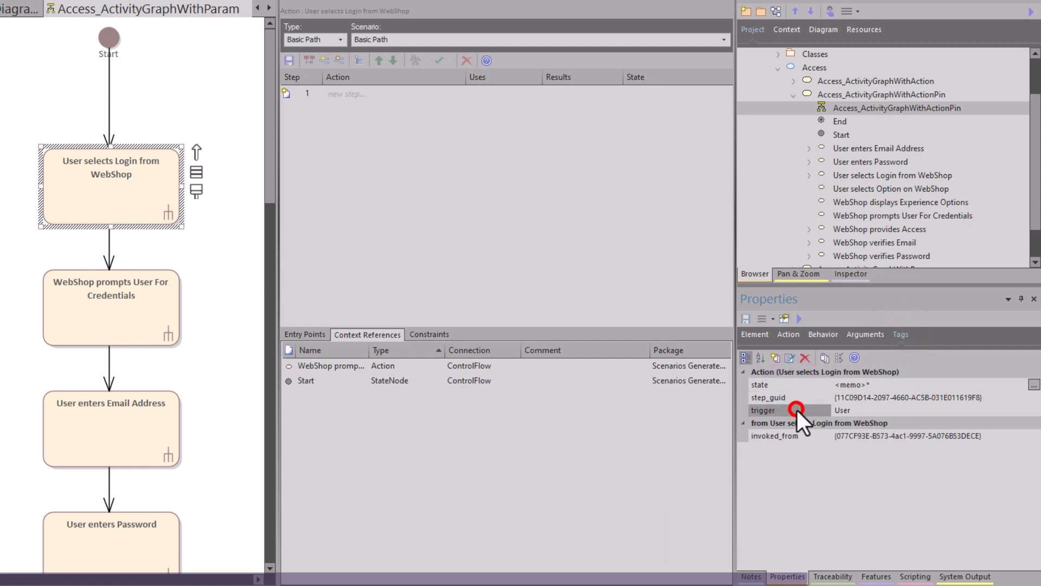
{"action": "left_click", "coordinate": [915, 410]}
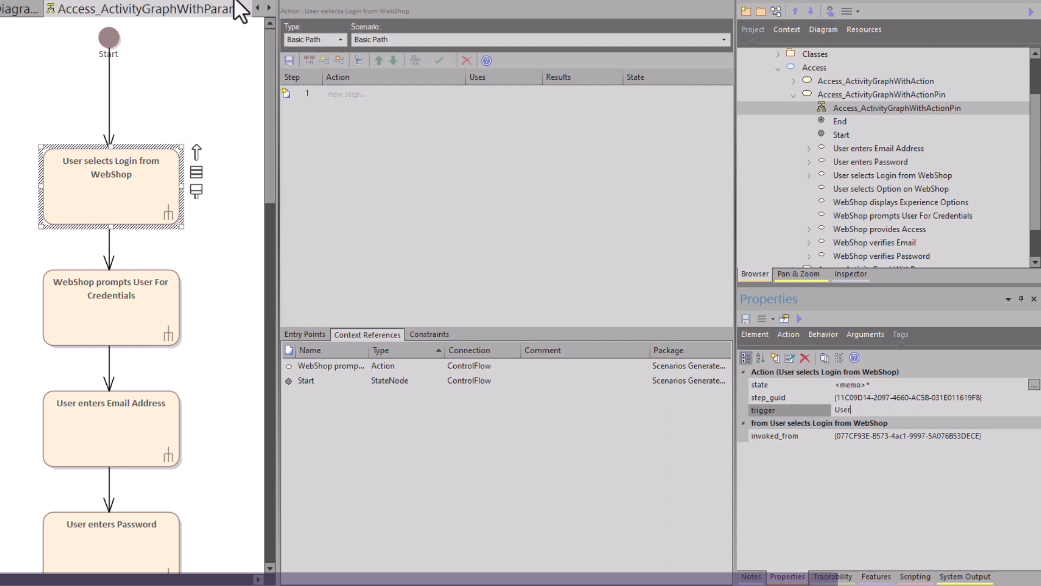
Close the Access_ActivityGraphWithParam diagram and generate a plain Activity diagram from the Access use case's scenario.
{"action": "left_click", "coordinate": [268, 7]}
{"action": "left_click", "coordinate": [46, 13]}
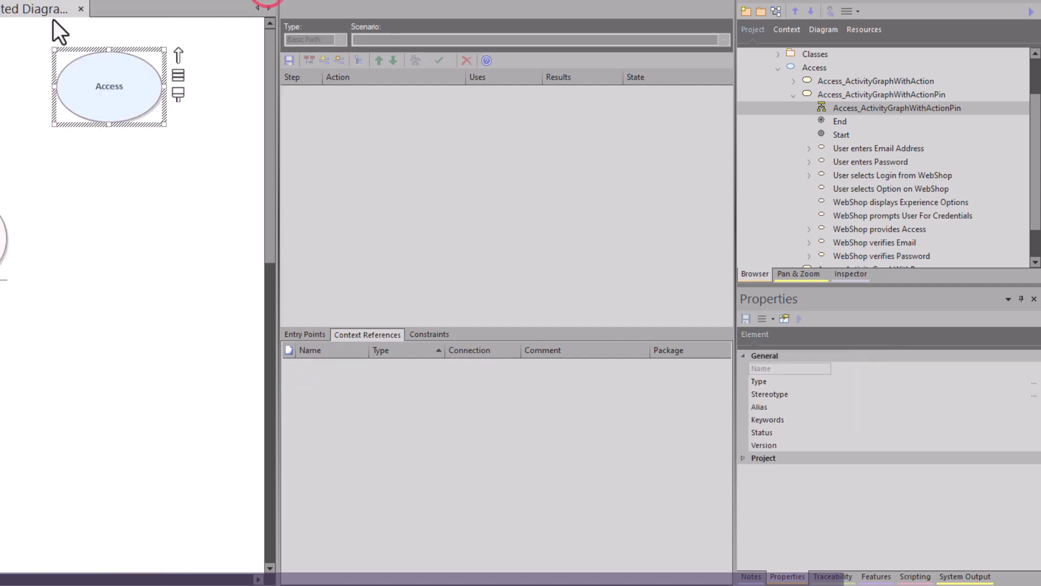
{"action": "left_click", "coordinate": [102, 88]}
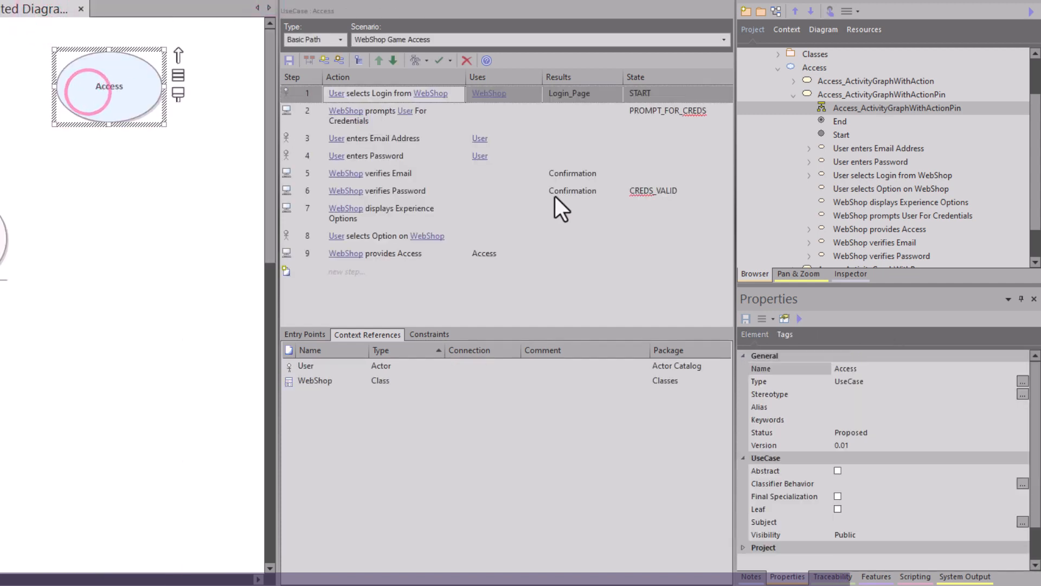
{"action": "left_click", "coordinate": [428, 60]}
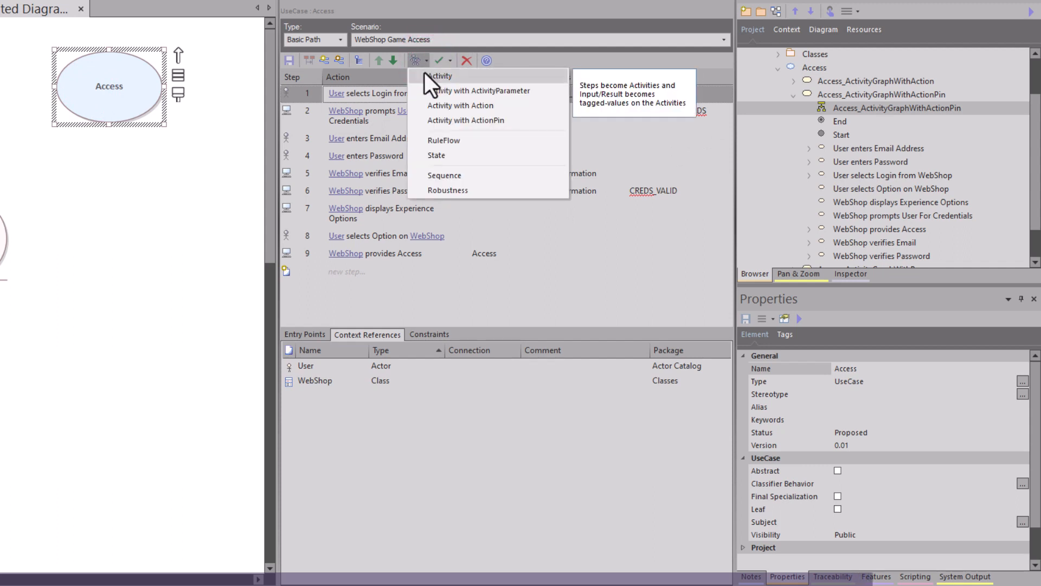
{"action": "left_click", "coordinate": [424, 72]}
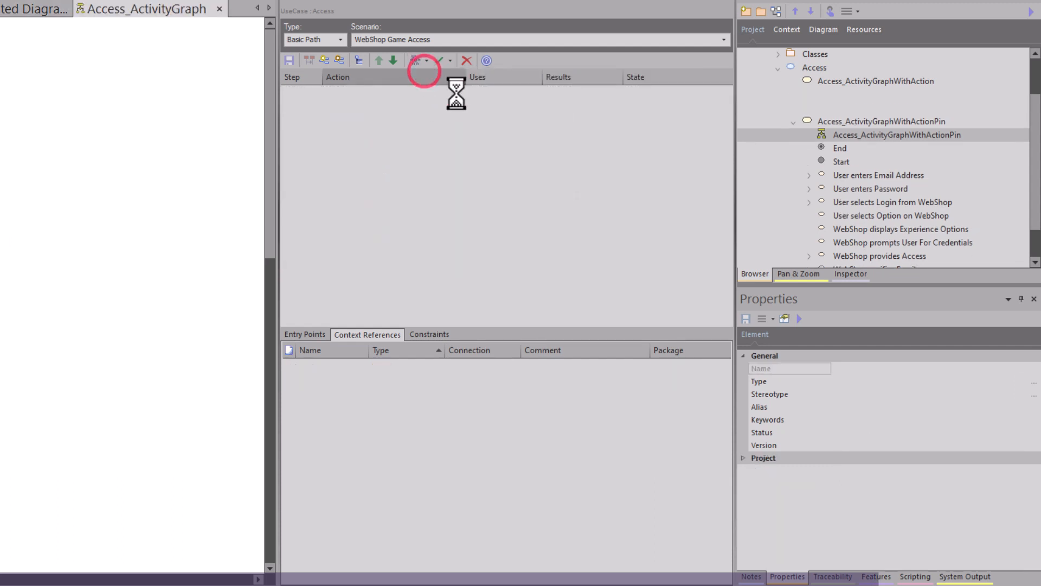
{"action": "left_click", "coordinate": [426, 263]}
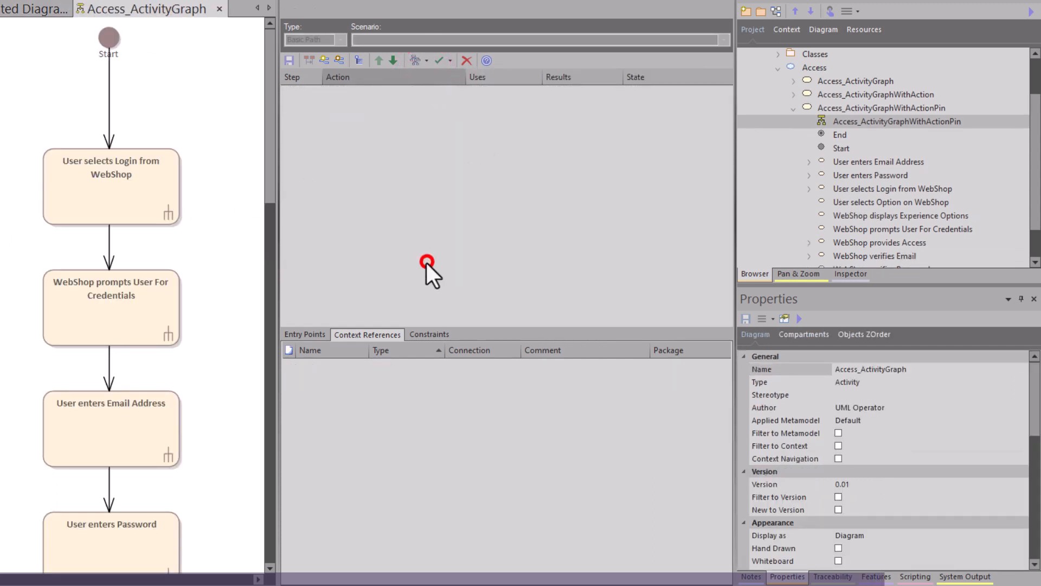
Examine the general properties, action kind, behavior and arguments of "User selects Login from WebShop" in Access_ActivityGraph.
{"action": "left_click", "coordinate": [157, 183]}
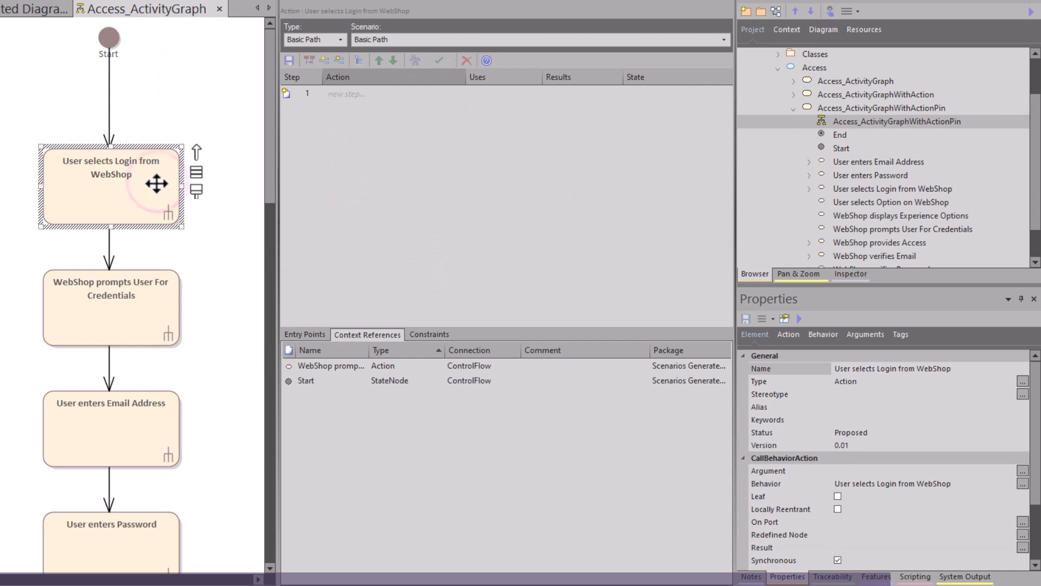
{"action": "left_click", "coordinate": [145, 199]}
{"action": "double_click", "coordinate": [145, 199]}
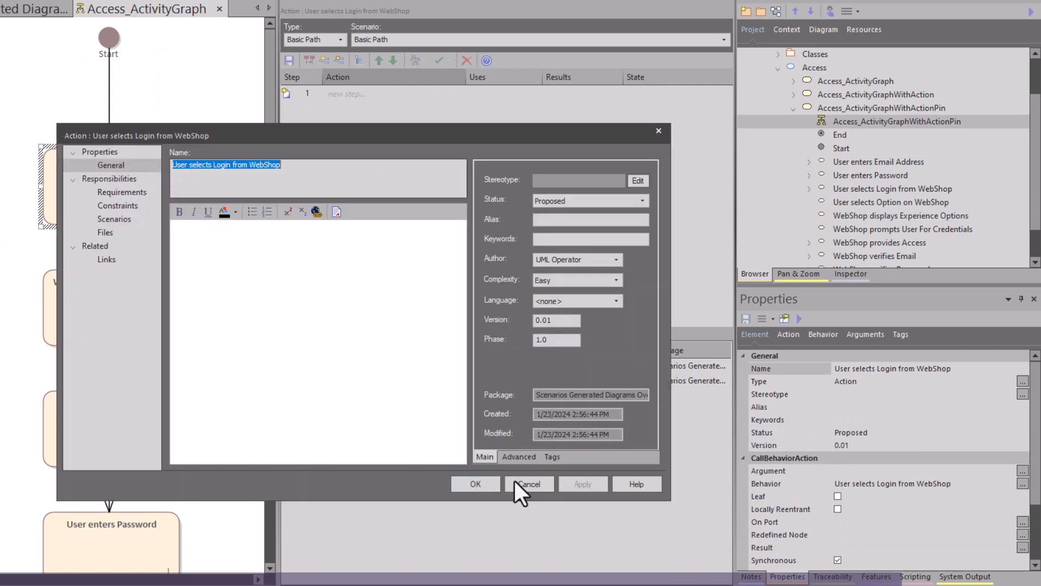
{"action": "left_click", "coordinate": [529, 484]}
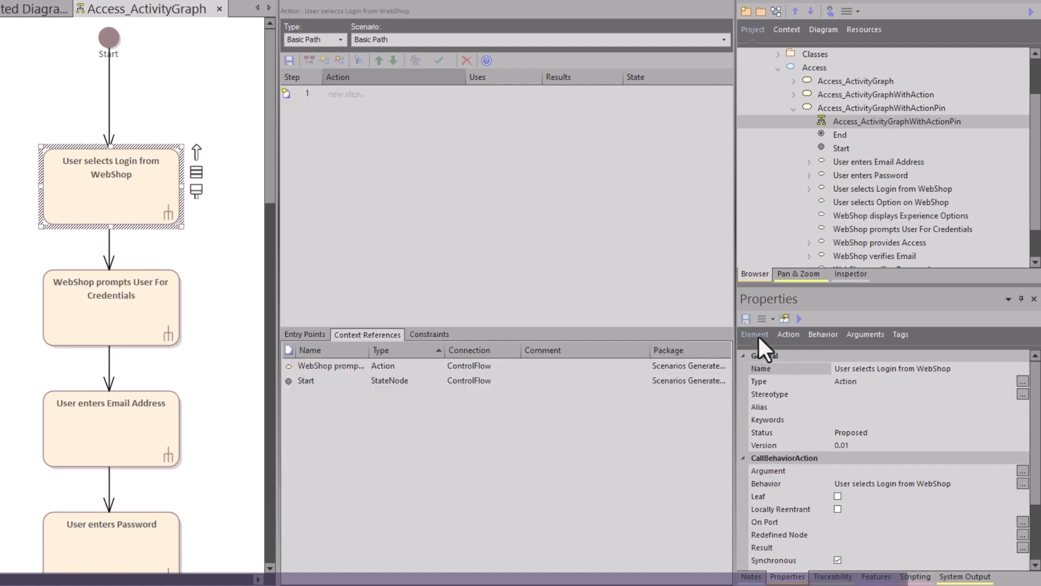
{"action": "left_click", "coordinate": [787, 334]}
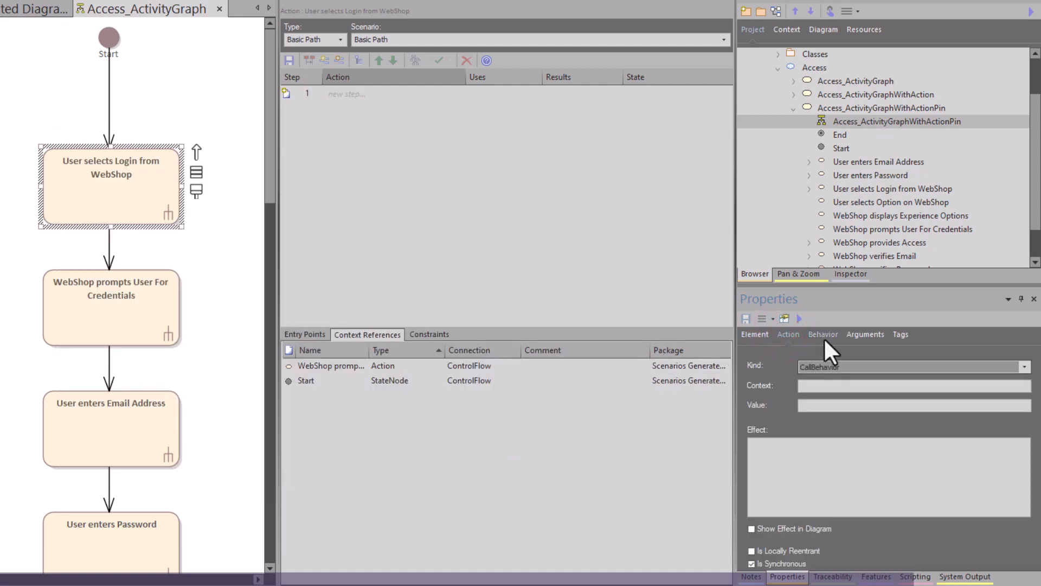
{"action": "left_click", "coordinate": [823, 334]}
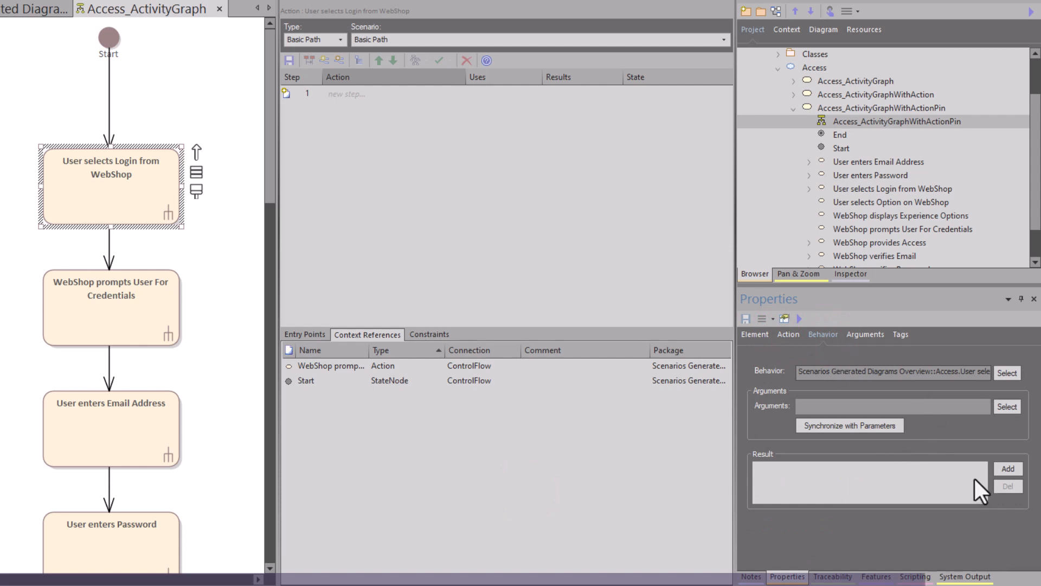
{"action": "left_click", "coordinate": [867, 334]}
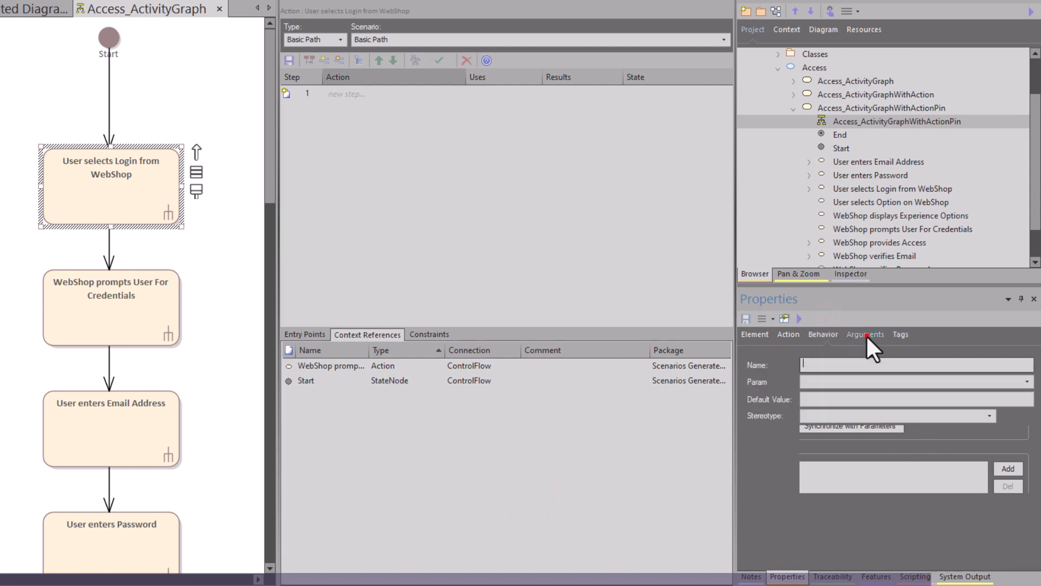
Review the uses, state, result and trigger tagged values of the same action, finishing on its behavior settings.
{"action": "left_click", "coordinate": [894, 333]}
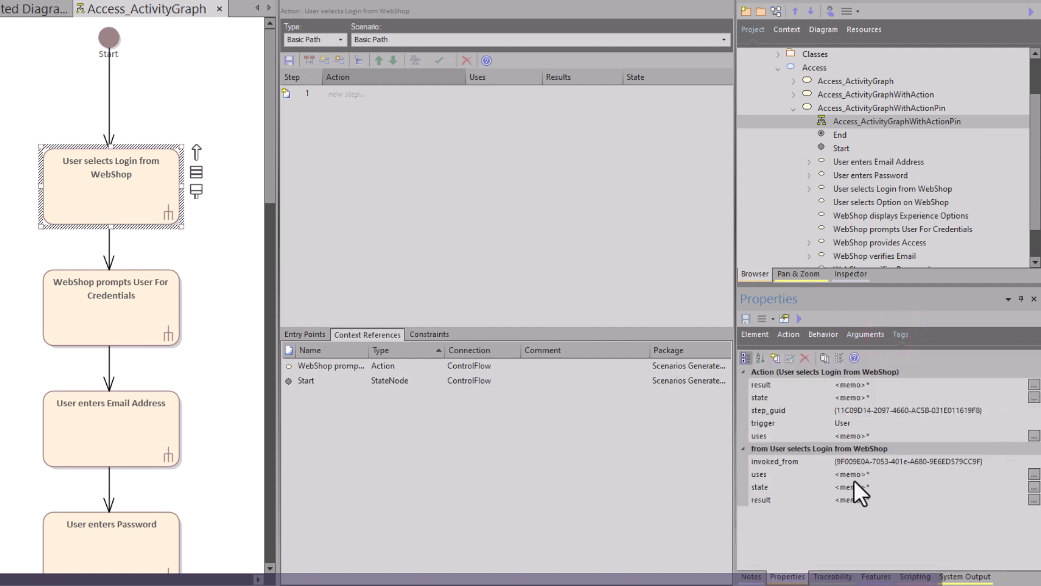
{"action": "left_click", "coordinate": [904, 474]}
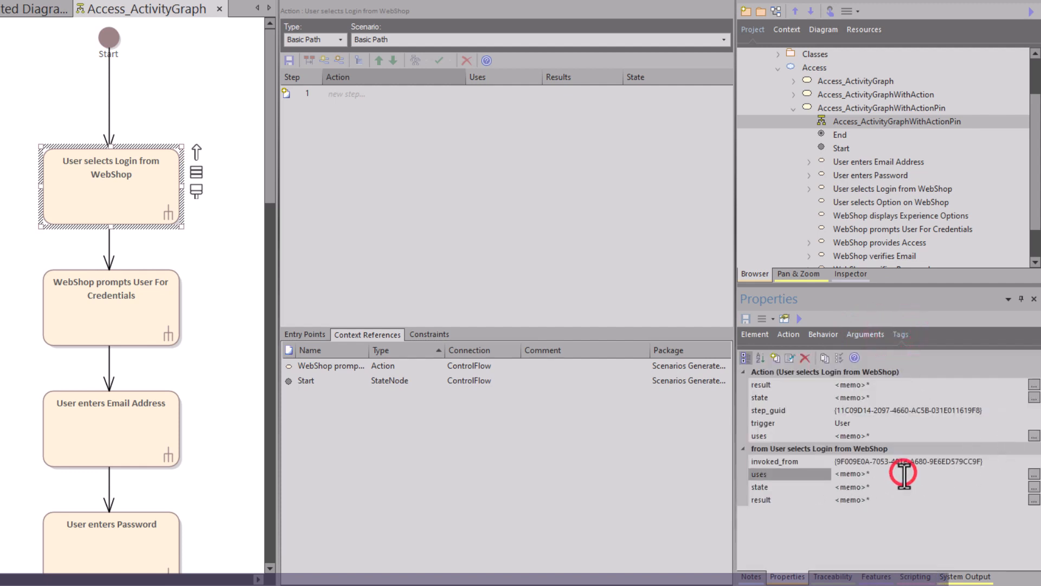
{"action": "left_click", "coordinate": [897, 488]}
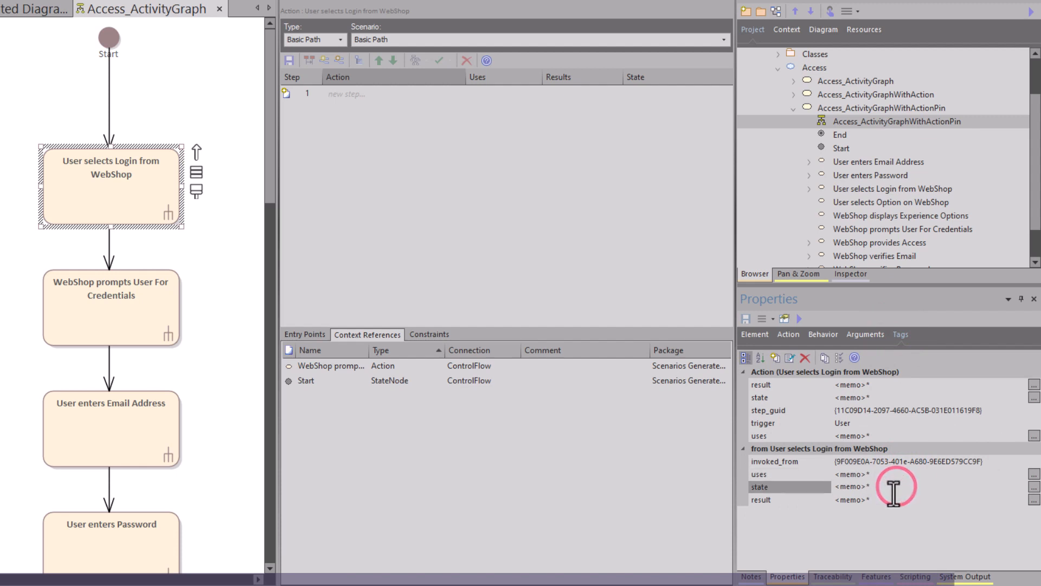
{"action": "left_click", "coordinate": [889, 497]}
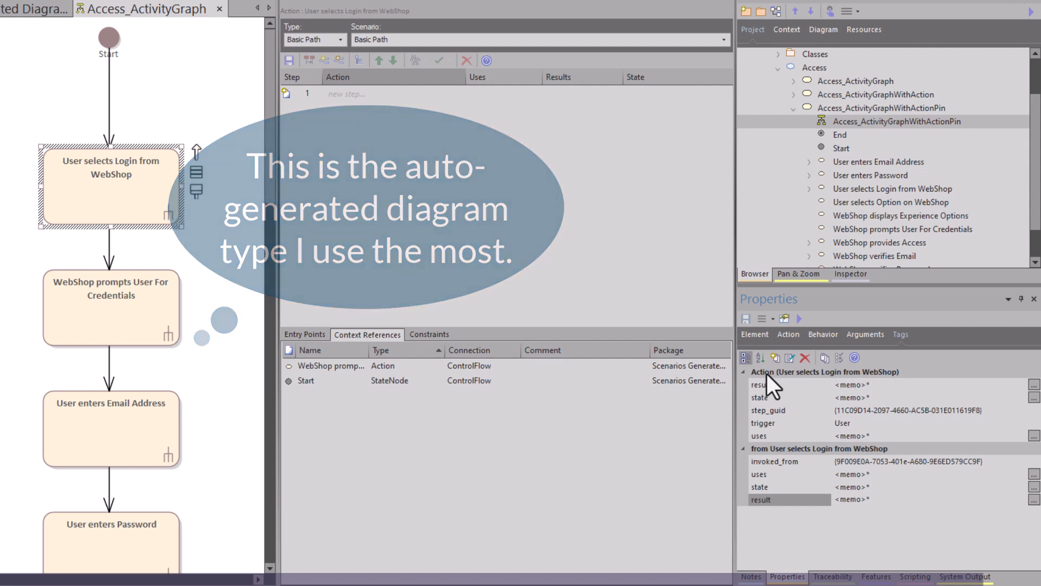
{"action": "left_click", "coordinate": [851, 385]}
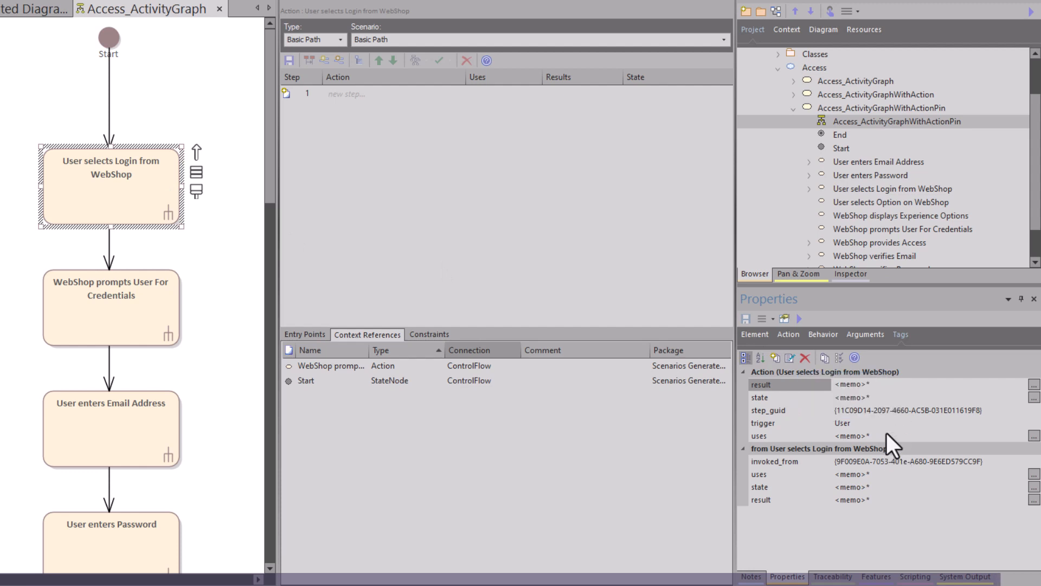
{"action": "left_click", "coordinate": [868, 426]}
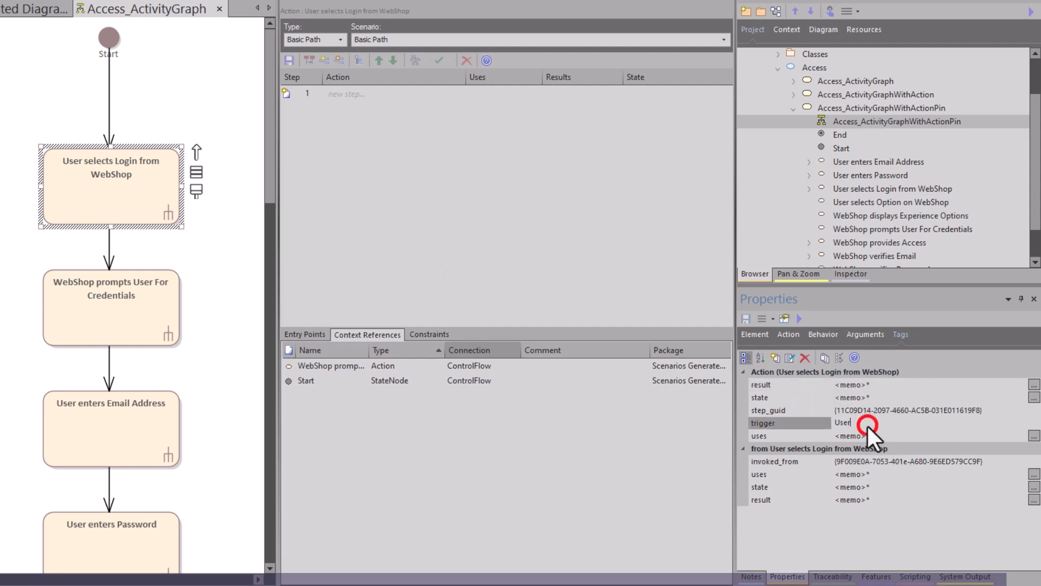
{"action": "left_click", "coordinate": [822, 334]}
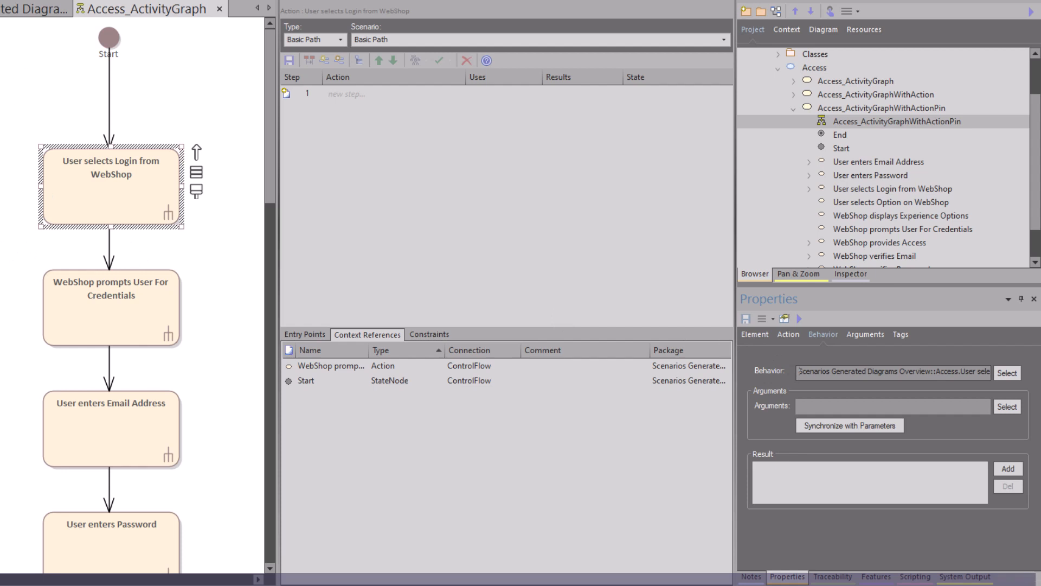
Return to the overview use case diagram and generate a RuleFlow diagram from the Access use case's scenario.
{"action": "left_click", "coordinate": [8, 10]}
{"action": "left_click", "coordinate": [104, 86]}
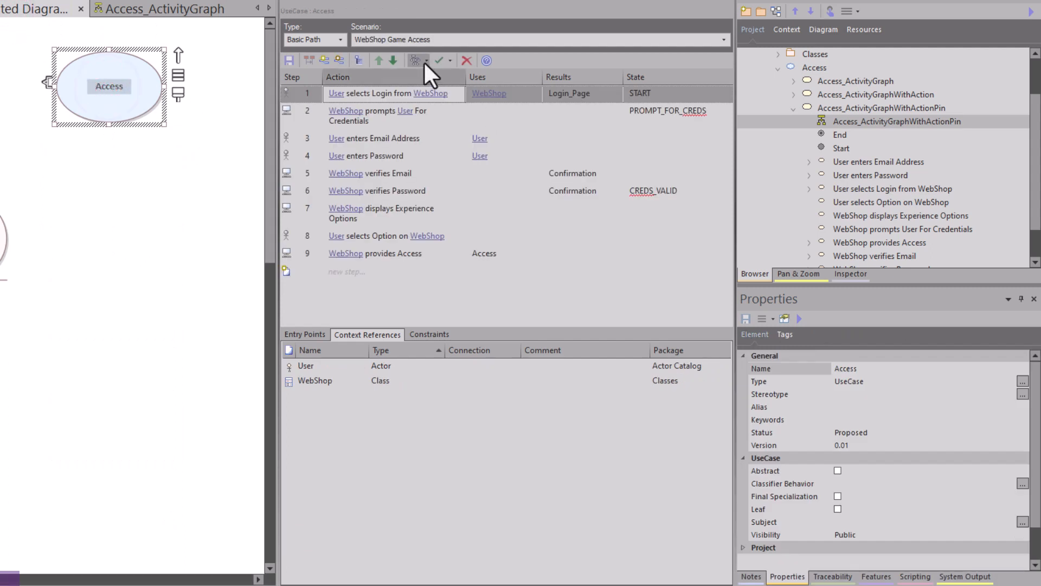
{"action": "left_click", "coordinate": [423, 60]}
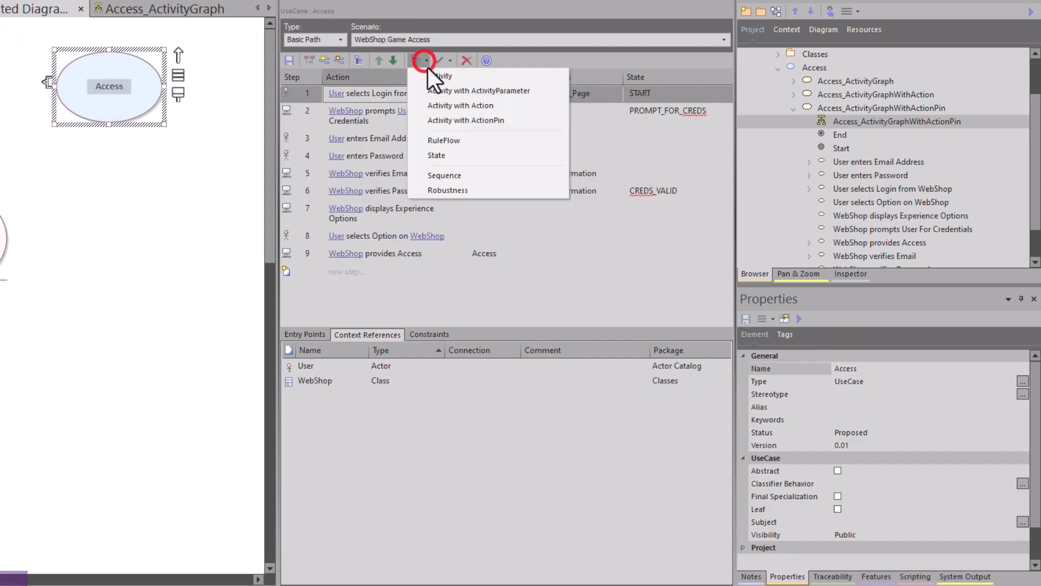
{"action": "left_click", "coordinate": [456, 142]}
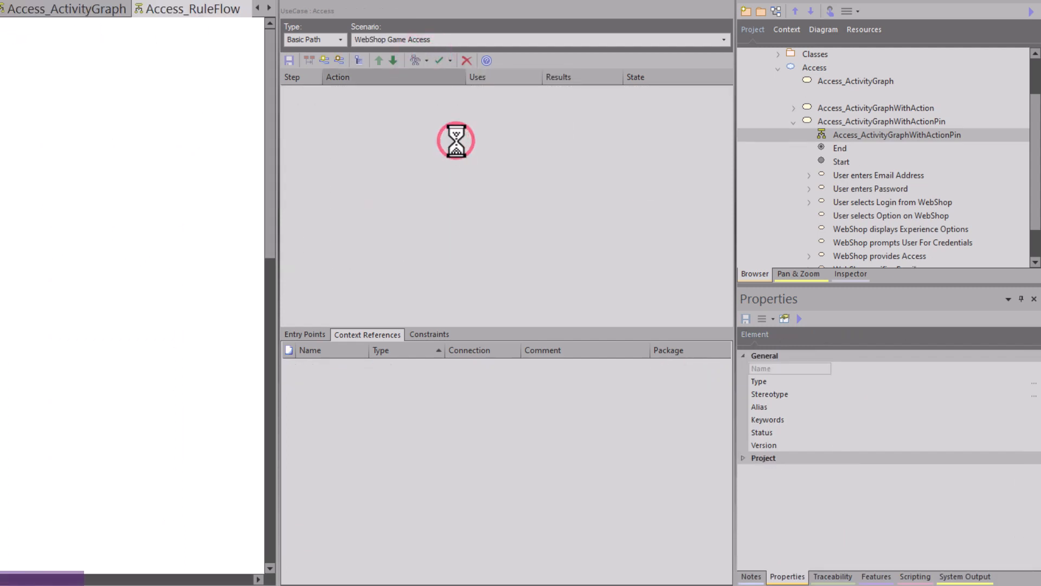
{"action": "left_click", "coordinate": [441, 259]}
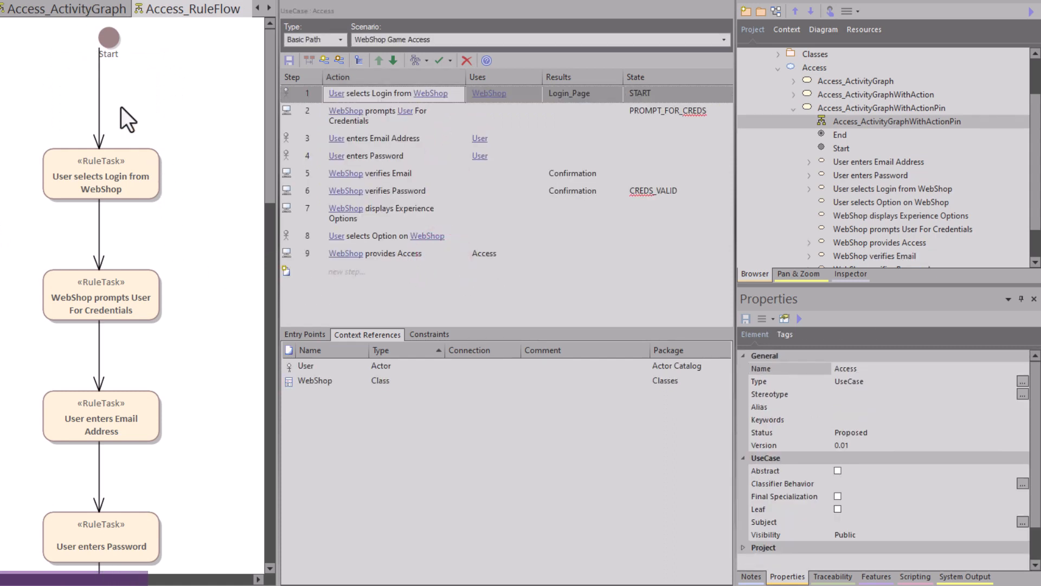
Look over the Access_RuleFlow diagram and the general properties of its "User selects Login from WebShop" rule task.
{"action": "scroll", "coordinate": [120, 272], "scroll_direction": "down", "scroll_amount": 10}
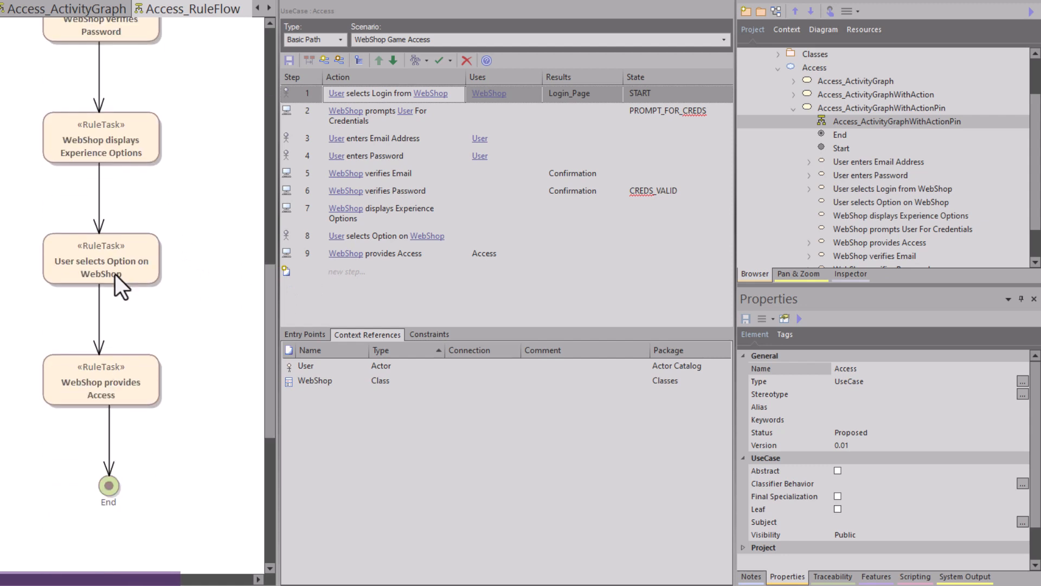
{"action": "scroll", "coordinate": [115, 275], "scroll_direction": "up", "scroll_amount": 10}
{"action": "left_click", "coordinate": [115, 186]}
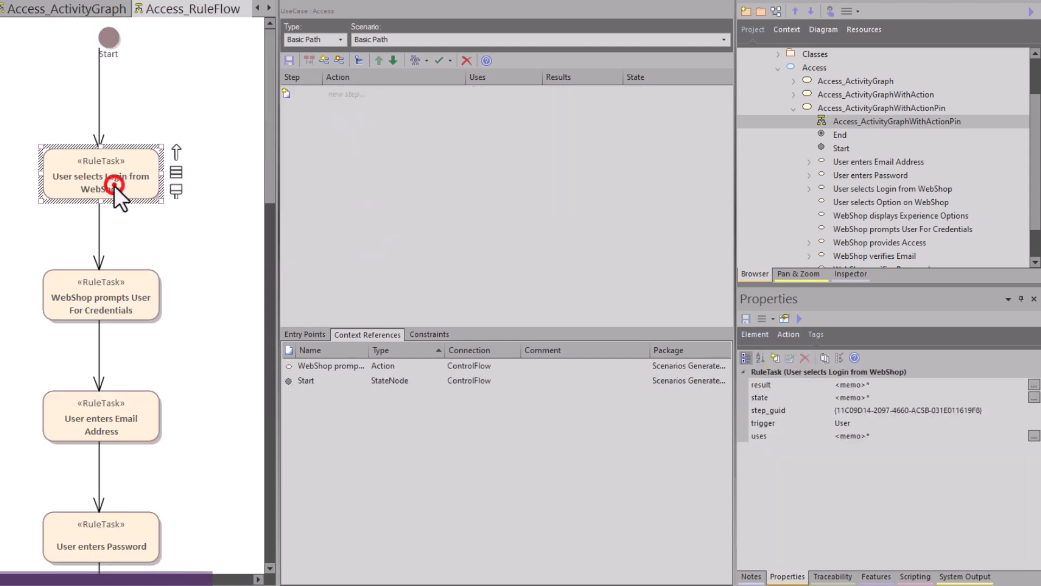
{"action": "double_click", "coordinate": [115, 186]}
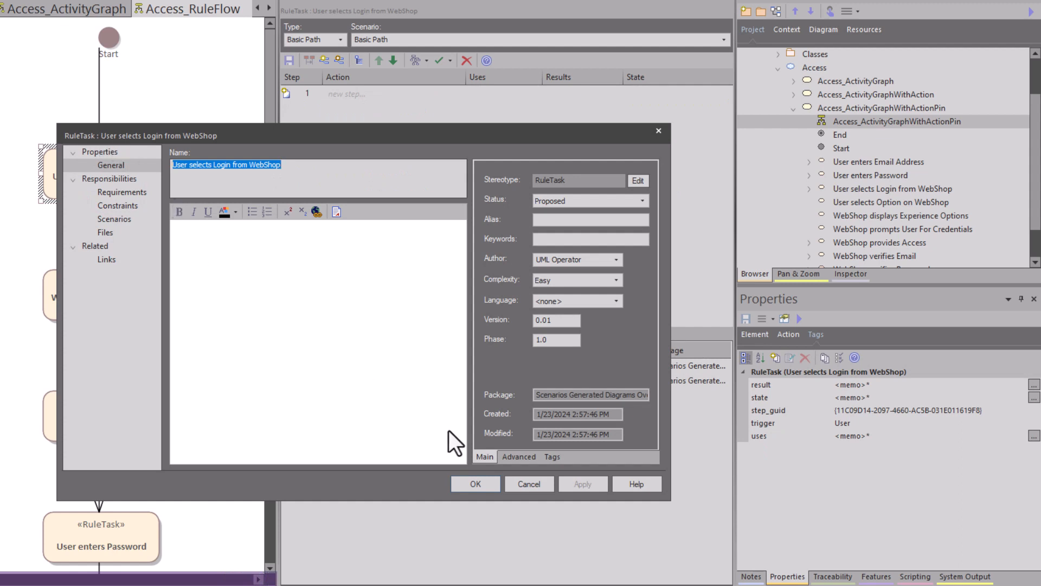
{"action": "left_click", "coordinate": [482, 490]}
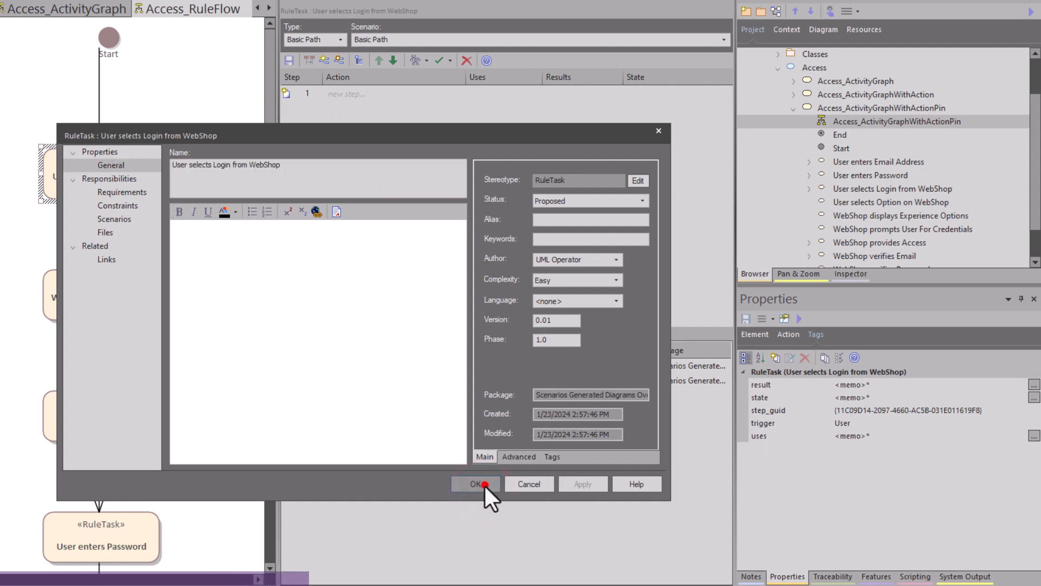
{"action": "left_click", "coordinate": [485, 485]}
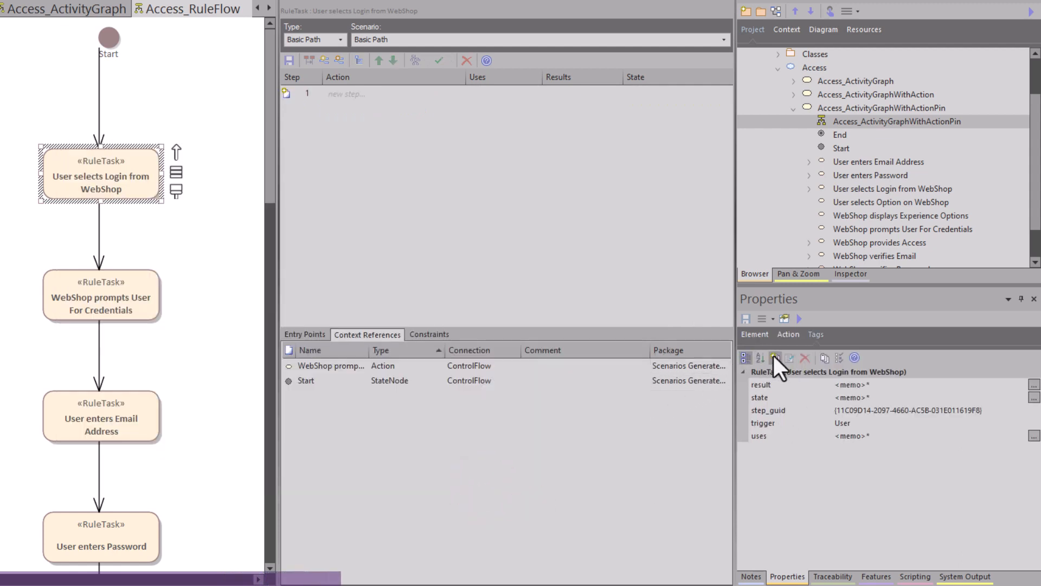
Review the action settings, tagged values and element properties of the "User selects Login from WebShop" rule task.
{"action": "left_click", "coordinate": [788, 334]}
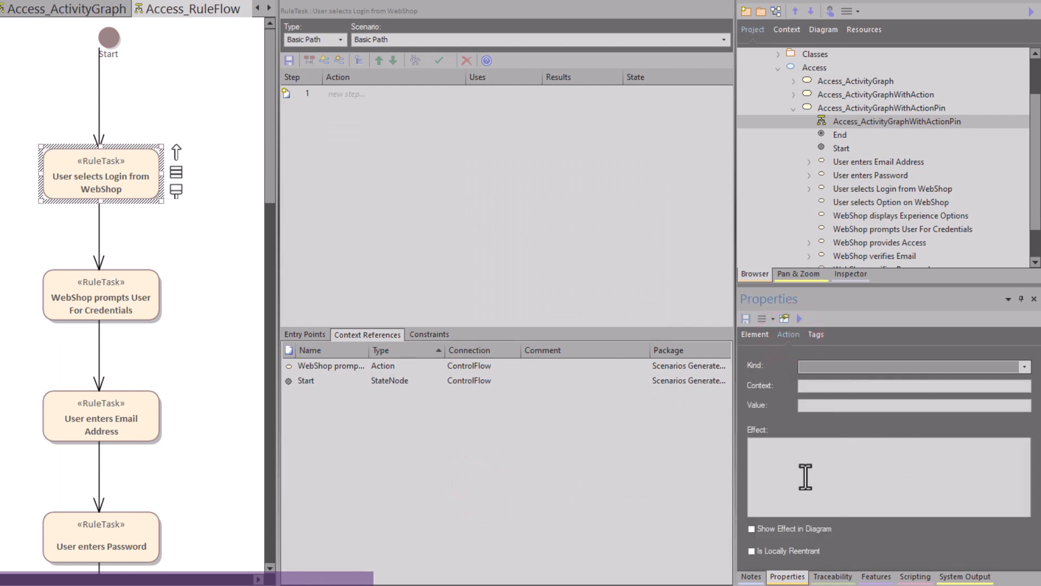
{"action": "left_click", "coordinate": [818, 335]}
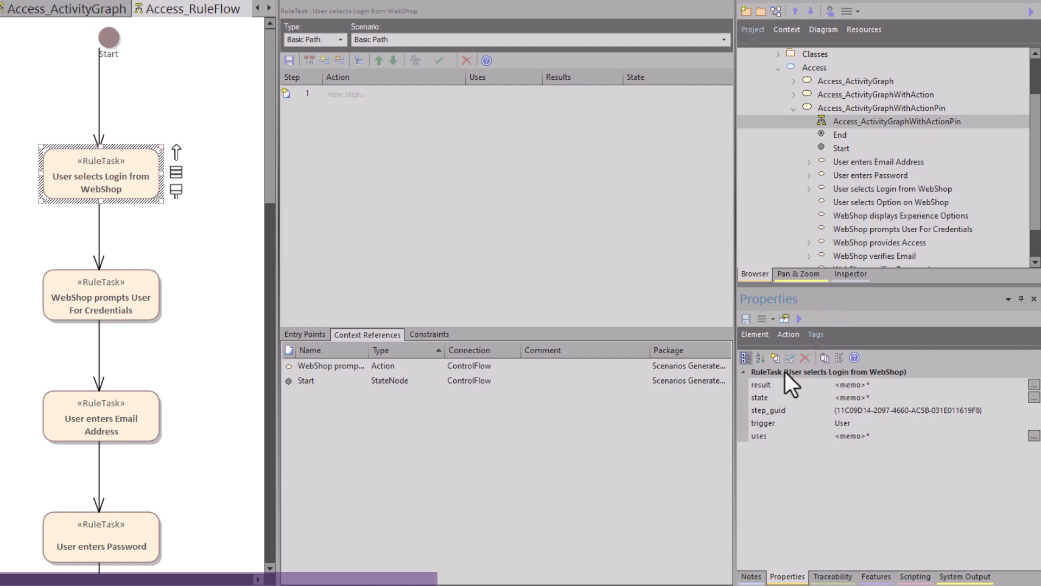
{"action": "left_click", "coordinate": [743, 333]}
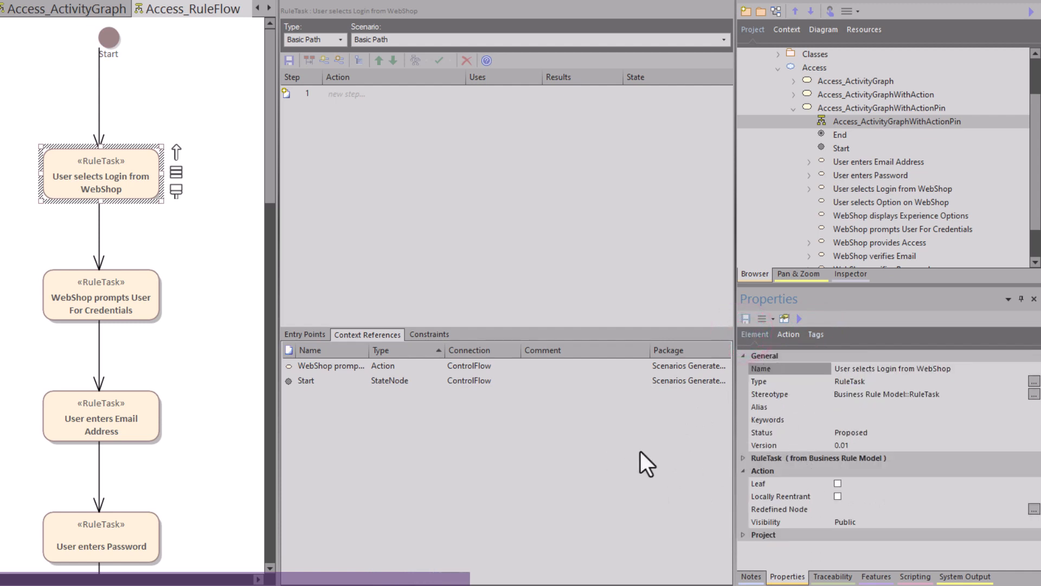
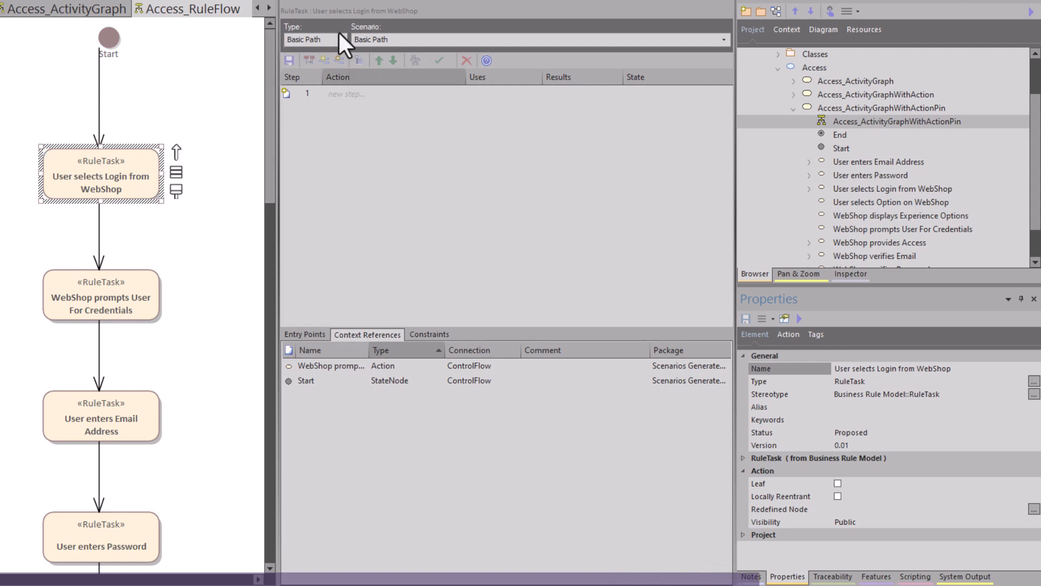
Return to the overview use case diagram and review the diagram and test generation options for the Access use case's scenario.
{"action": "left_click", "coordinate": [2, 9]}
{"action": "left_click", "coordinate": [81, 86]}
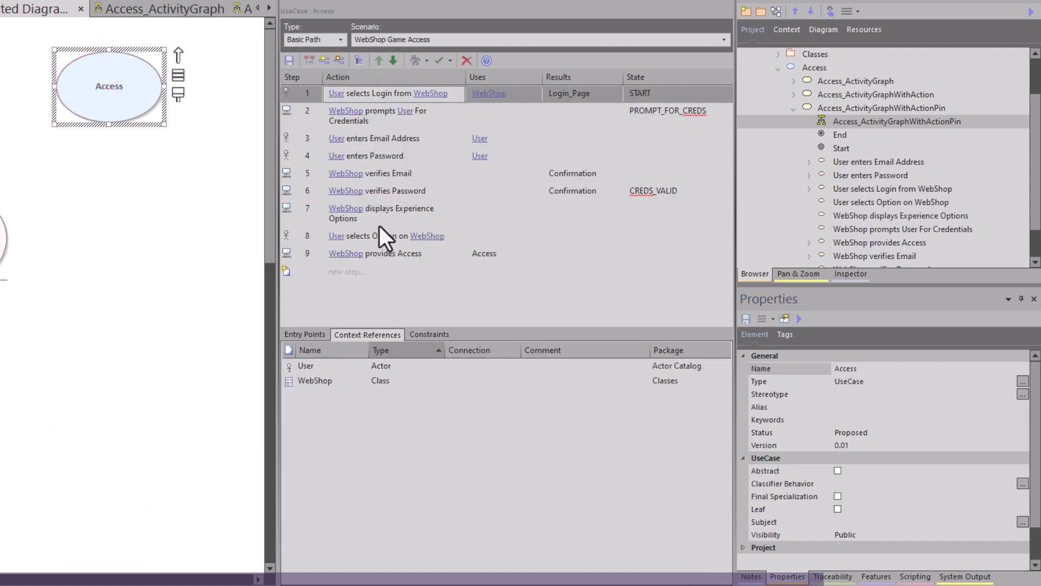
{"action": "mouse_move", "coordinate": [432, 93]}
{"action": "left_click", "coordinate": [423, 66]}
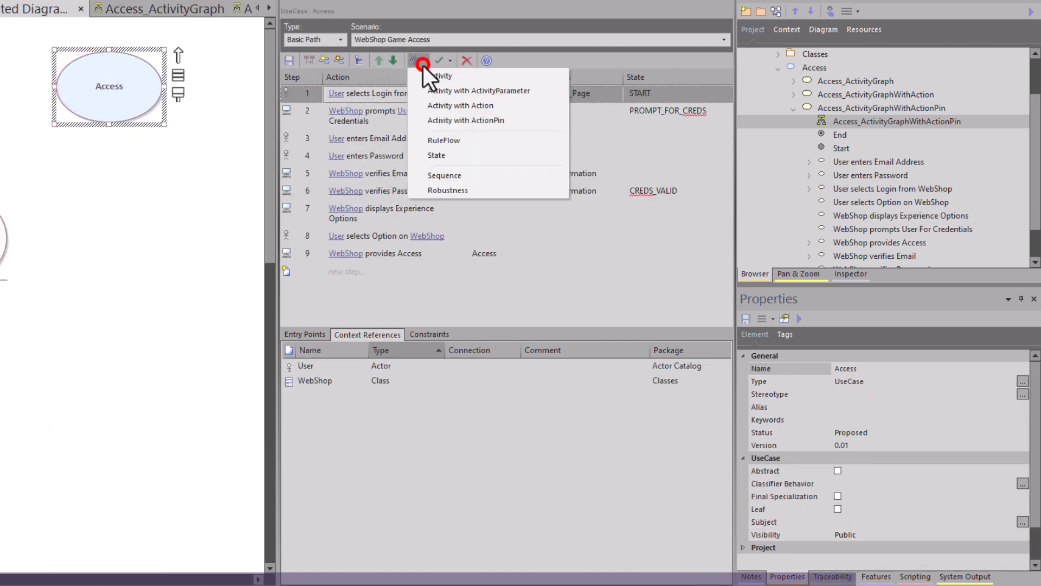
{"action": "left_click", "coordinate": [423, 66]}
{"action": "left_click", "coordinate": [451, 62]}
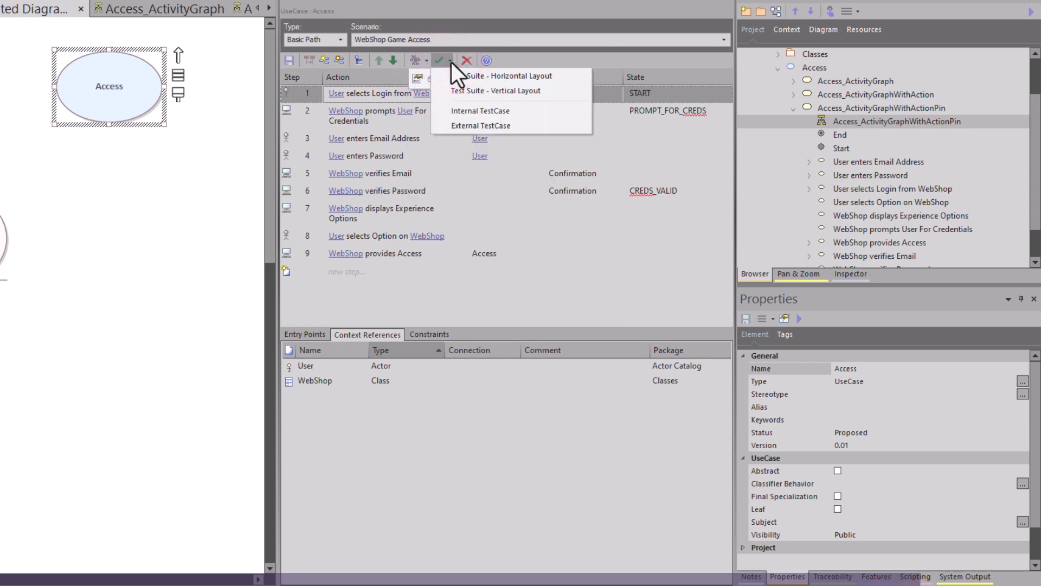
{"action": "left_click", "coordinate": [423, 310]}
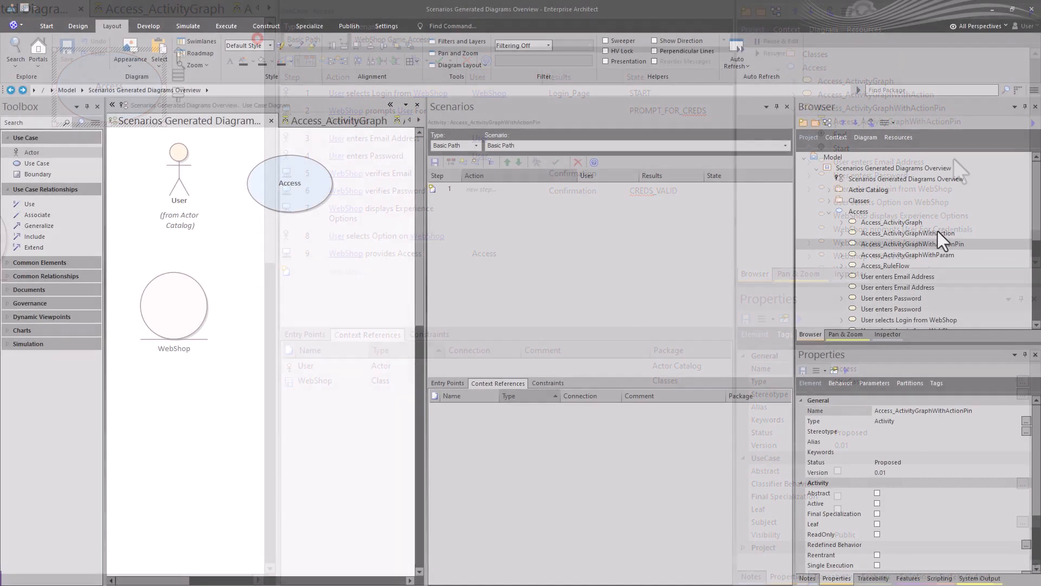
Start a new baseline of the Scenarios Generated Diagrams Overview package with version 0.02.
{"action": "left_click", "coordinate": [859, 170]}
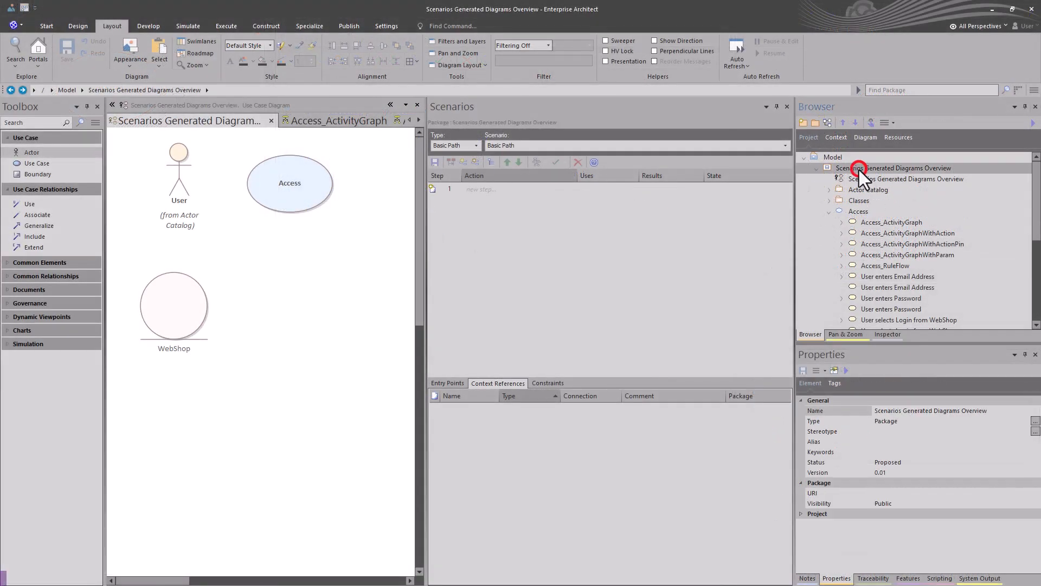
{"action": "key", "text": "ctrl+alt+b"}
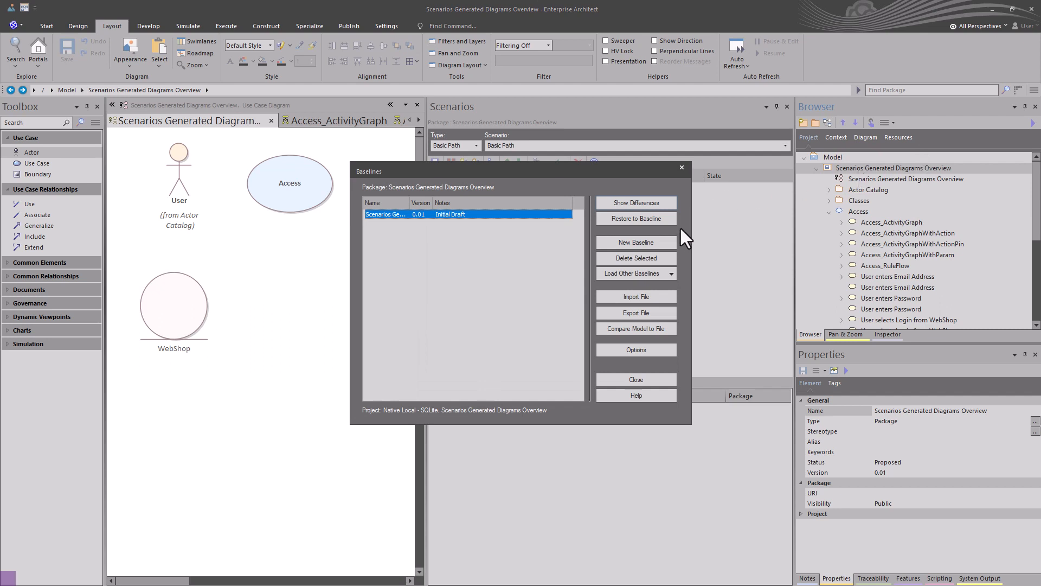
{"action": "left_click", "coordinate": [663, 242]}
{"action": "left_click", "coordinate": [462, 283]}
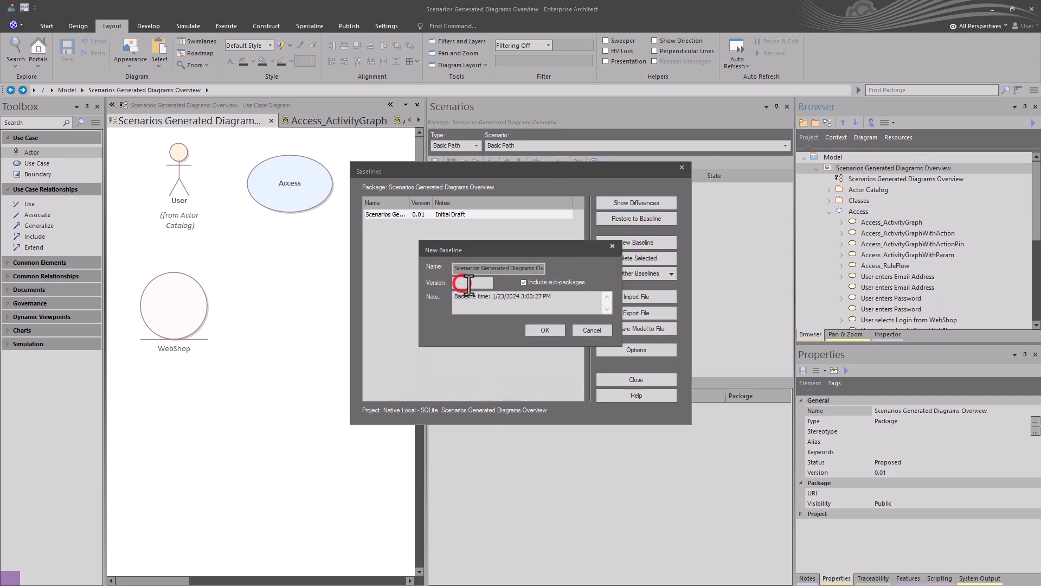
{"action": "type", "text": "0.02"}
Replace the baseline's note with "Finishing Demo" and create the baseline.
{"action": "left_click", "coordinate": [525, 301]}
{"action": "left_click", "coordinate": [576, 292]}
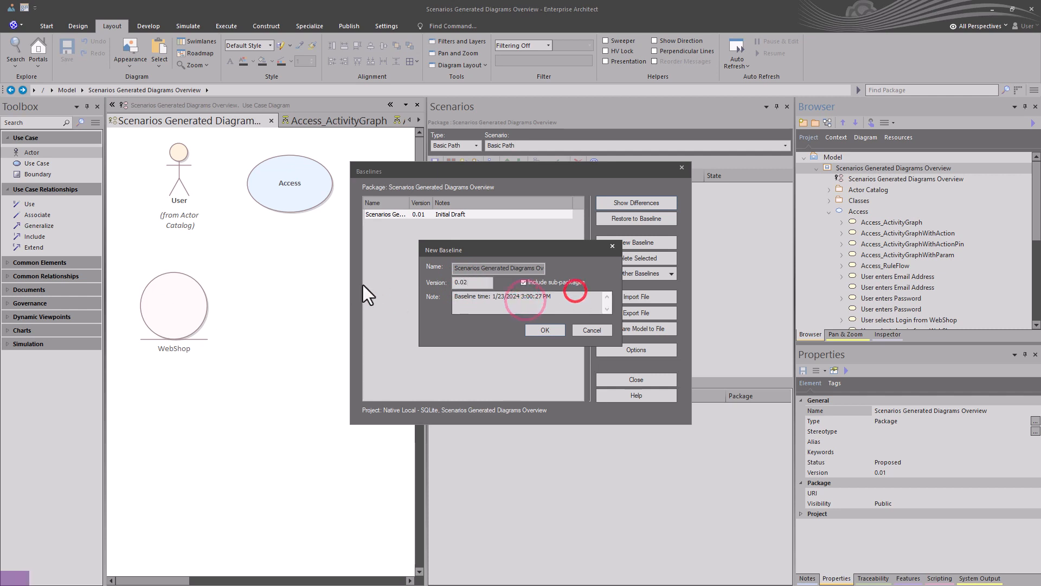
{"action": "left_click_drag", "start_coordinate": [553, 297], "coordinate": [439, 289]}
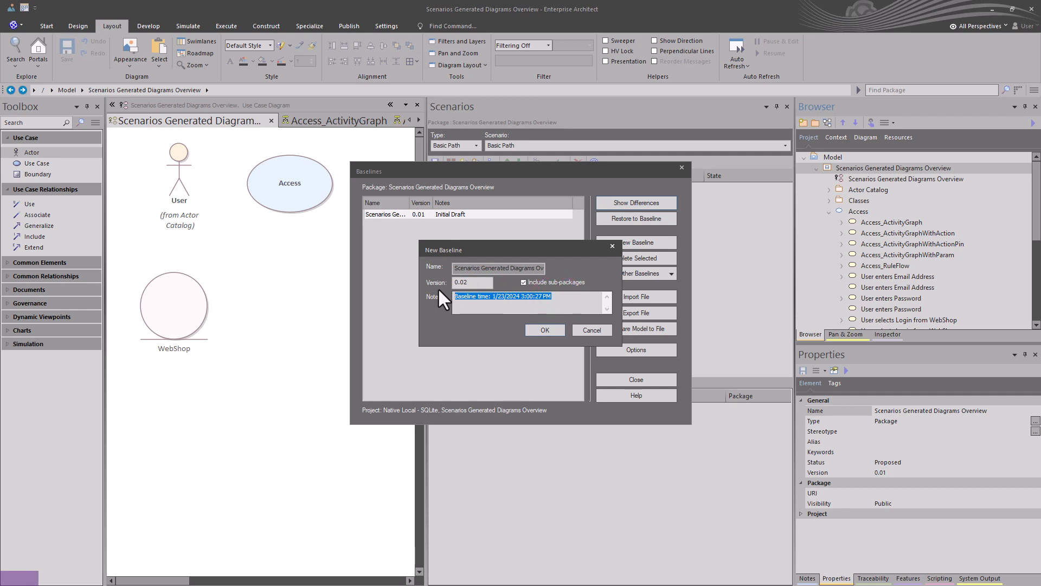
{"action": "type", "text": "Fir"}
{"action": "type", "text": "is"}
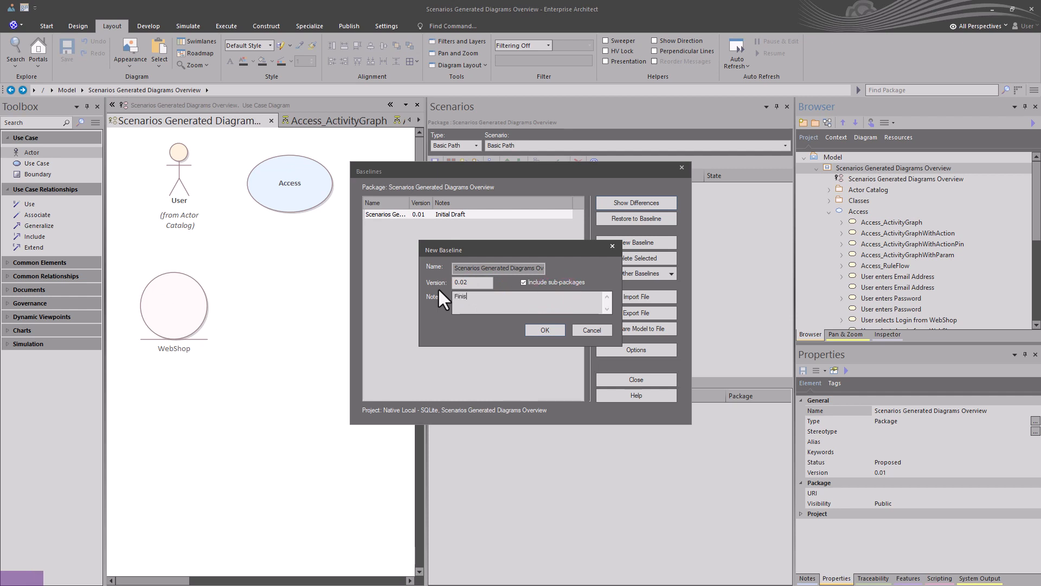
{"action": "type", "text": "hing Demo"}
{"action": "left_click", "coordinate": [475, 300]}
{"action": "left_click", "coordinate": [542, 330]}
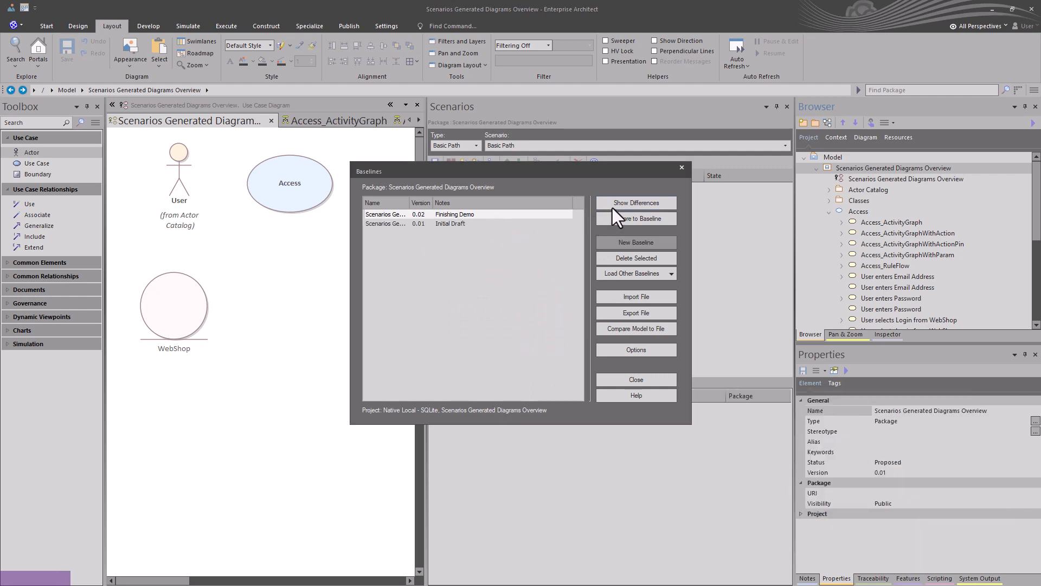
Restore the package to the 0.01 Initial Draft baseline, accepting the loss of information added since.
{"action": "left_click", "coordinate": [441, 223]}
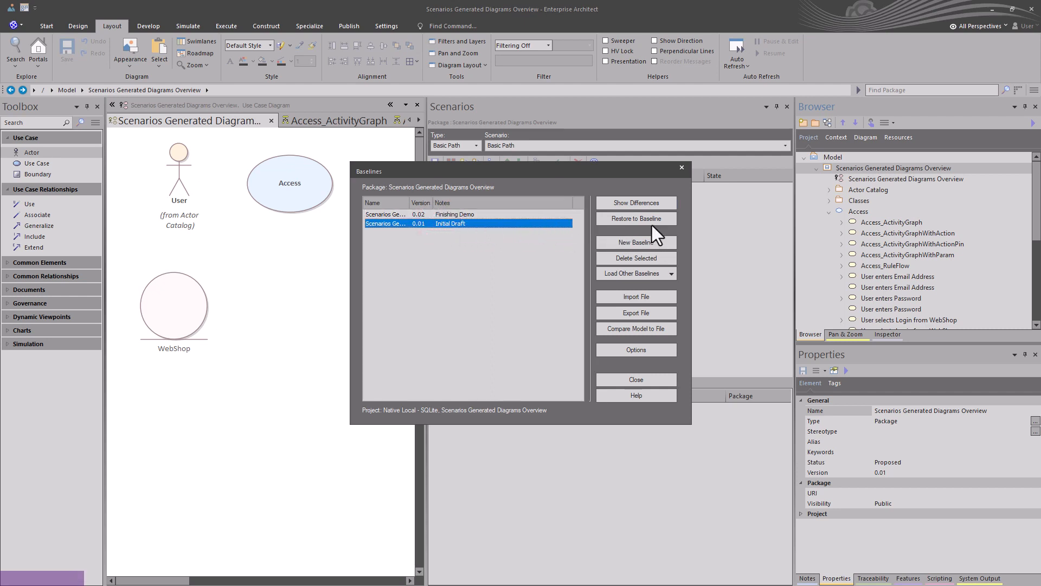
{"action": "left_click", "coordinate": [630, 223]}
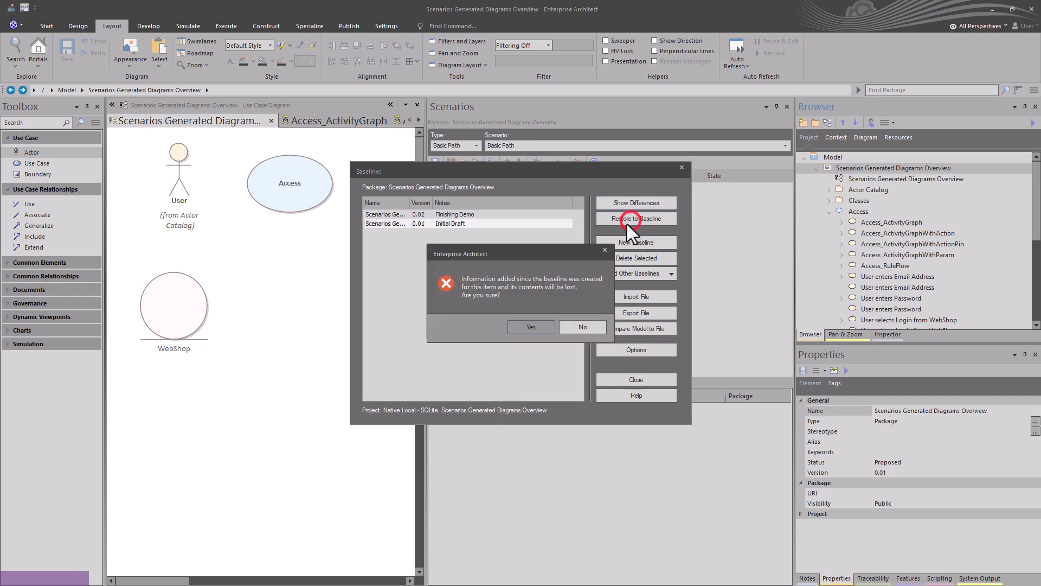
{"action": "left_click", "coordinate": [529, 326]}
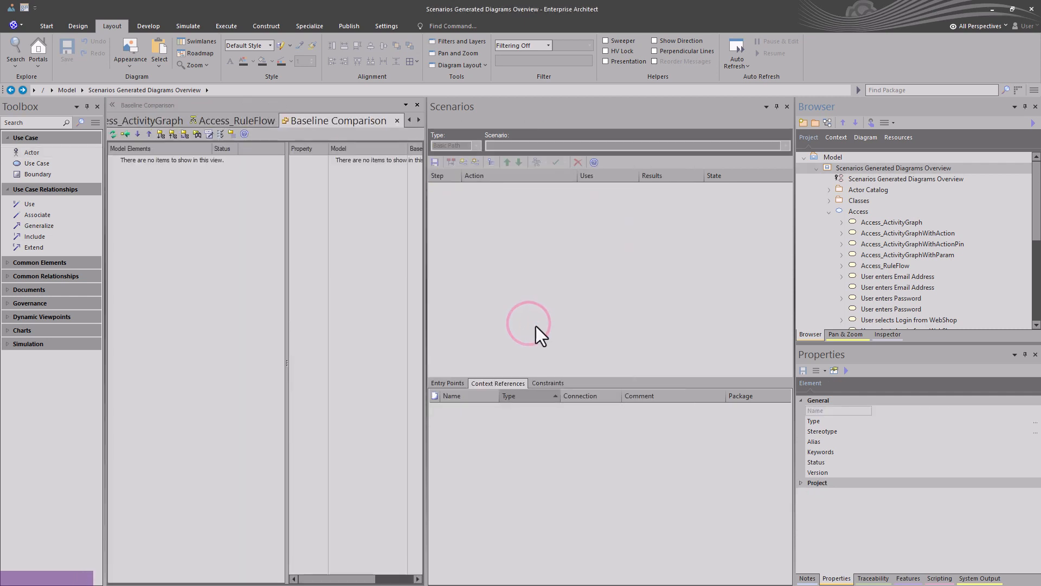
Inspect the restored Access use case's scenario and its User and WebShop context references.
{"action": "left_click", "coordinate": [817, 168]}
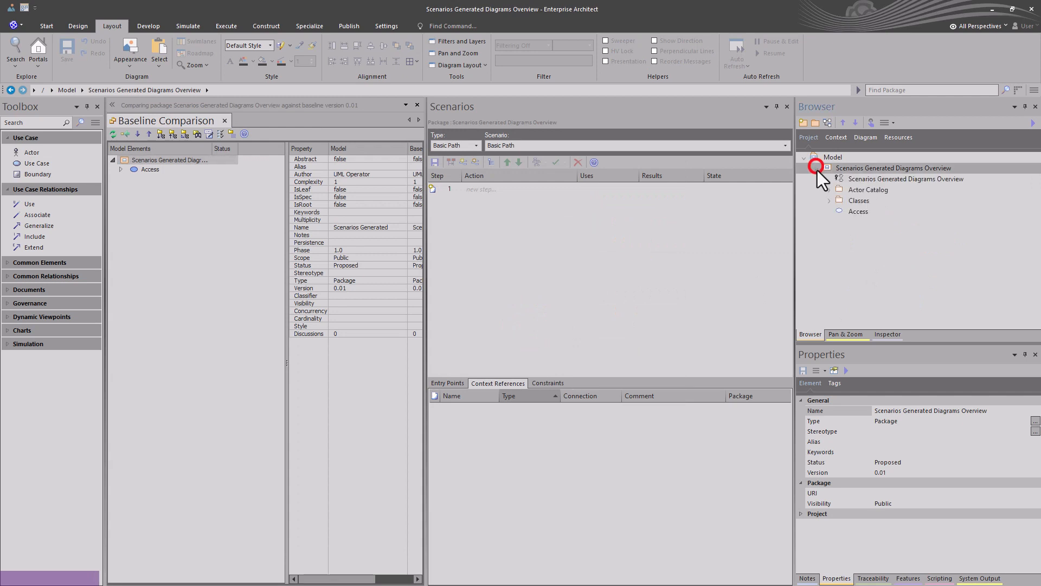
{"action": "left_click", "coordinate": [855, 215]}
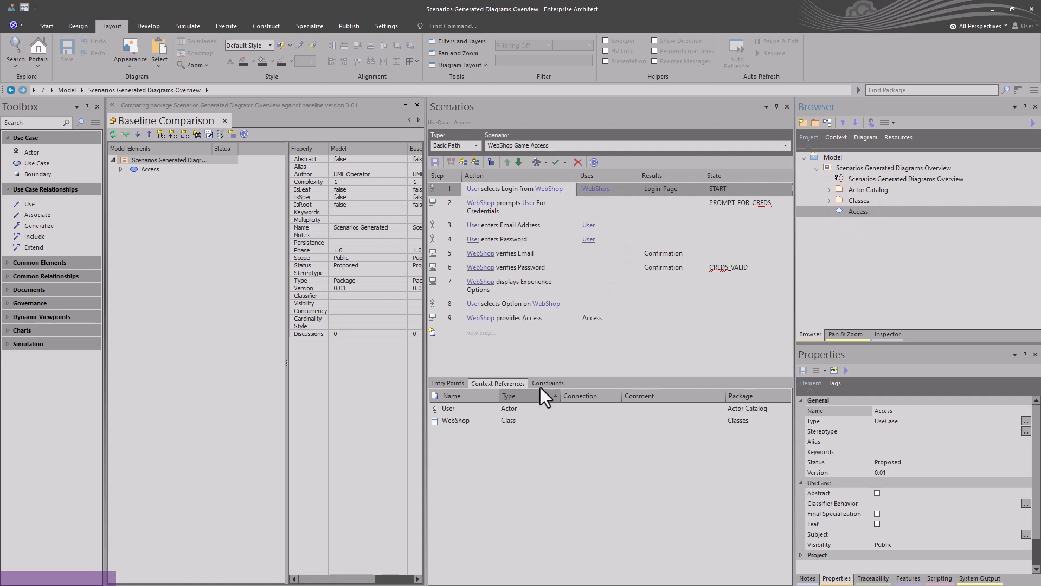
{"action": "left_click", "coordinate": [463, 410]}
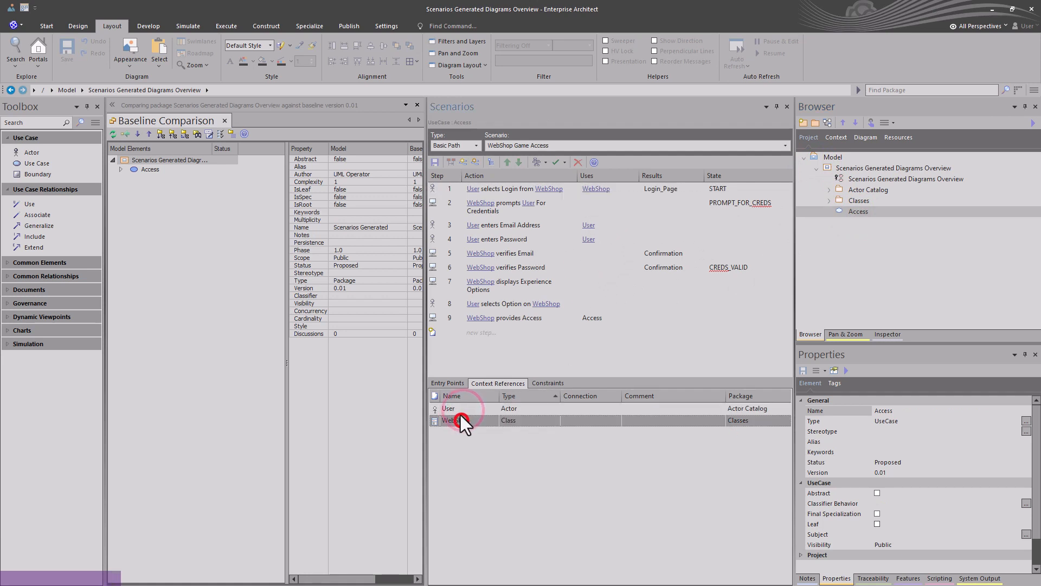
{"action": "left_click", "coordinate": [462, 419]}
{"action": "left_click", "coordinate": [460, 412]}
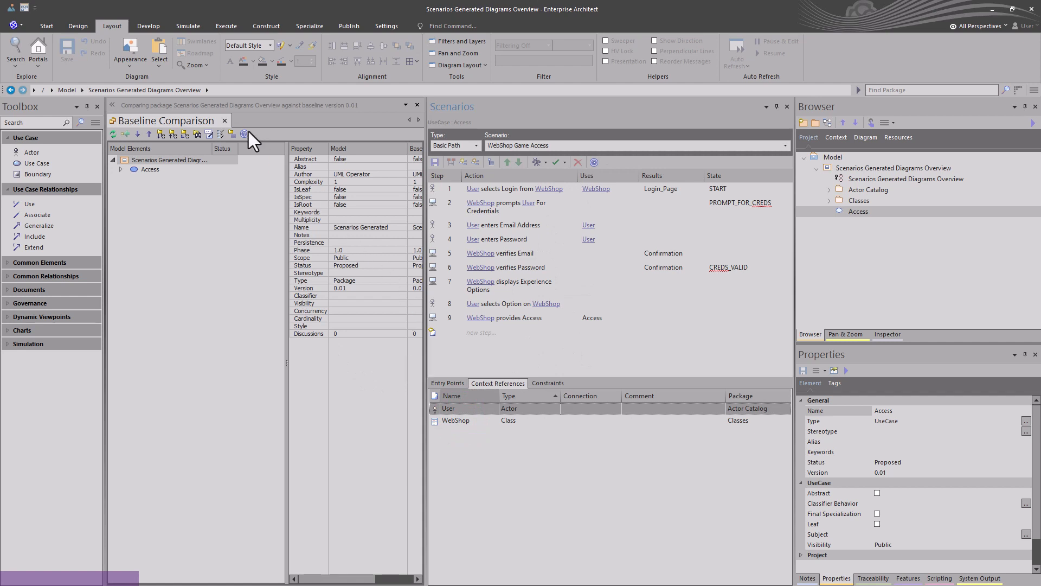
Close the baseline comparison and reopen the Scenarios Generated Diagrams Overview diagram.
{"action": "left_click", "coordinate": [224, 120]}
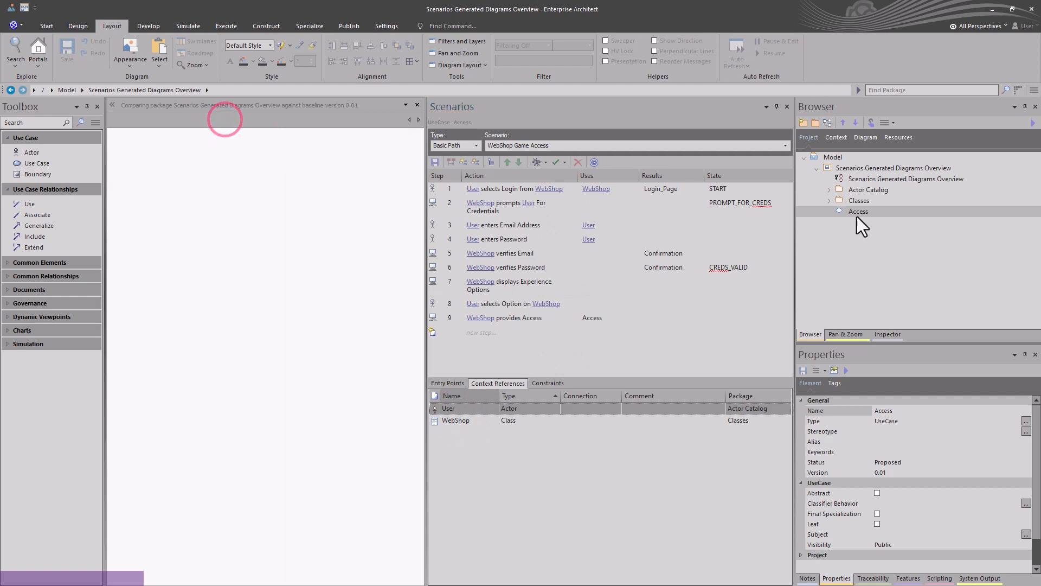
{"action": "left_click", "coordinate": [840, 210]}
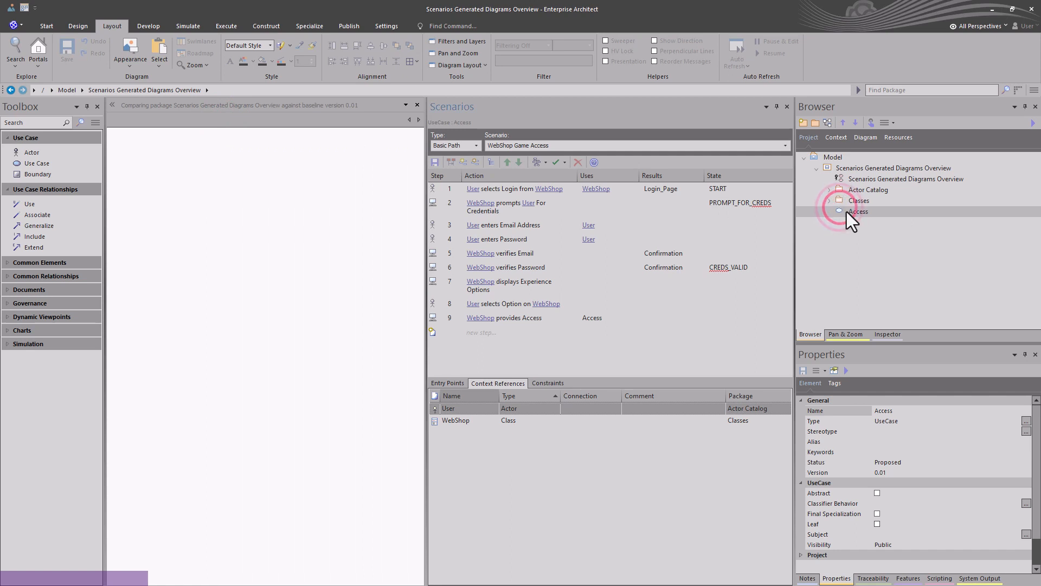
{"action": "double_click", "coordinate": [854, 179]}
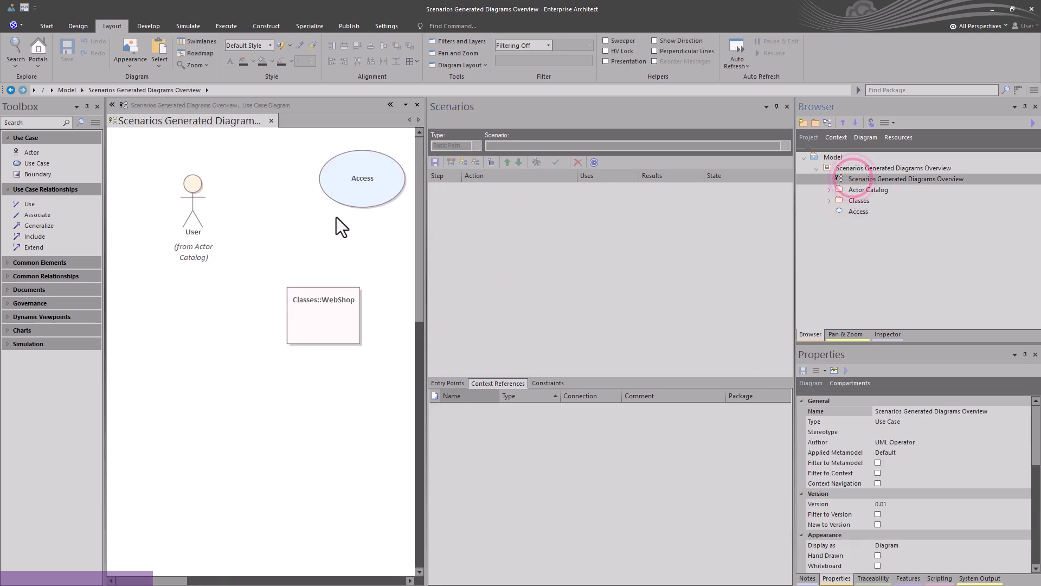
Delete the User and WebShop context references from the Access use case's WebShop Game Access scenario.
{"action": "left_click", "coordinate": [346, 193]}
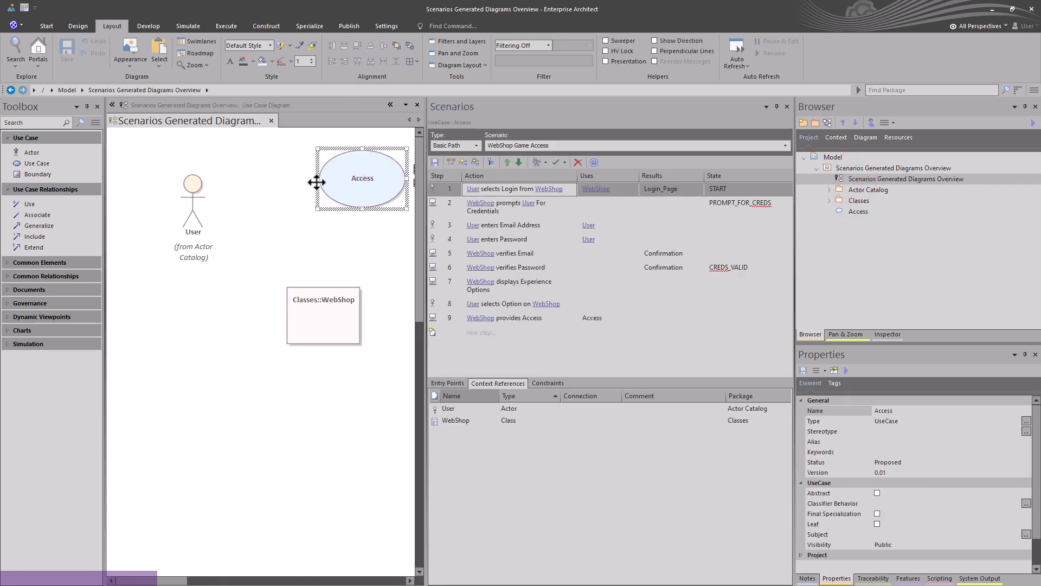
{"action": "mouse_move", "coordinate": [603, 194]}
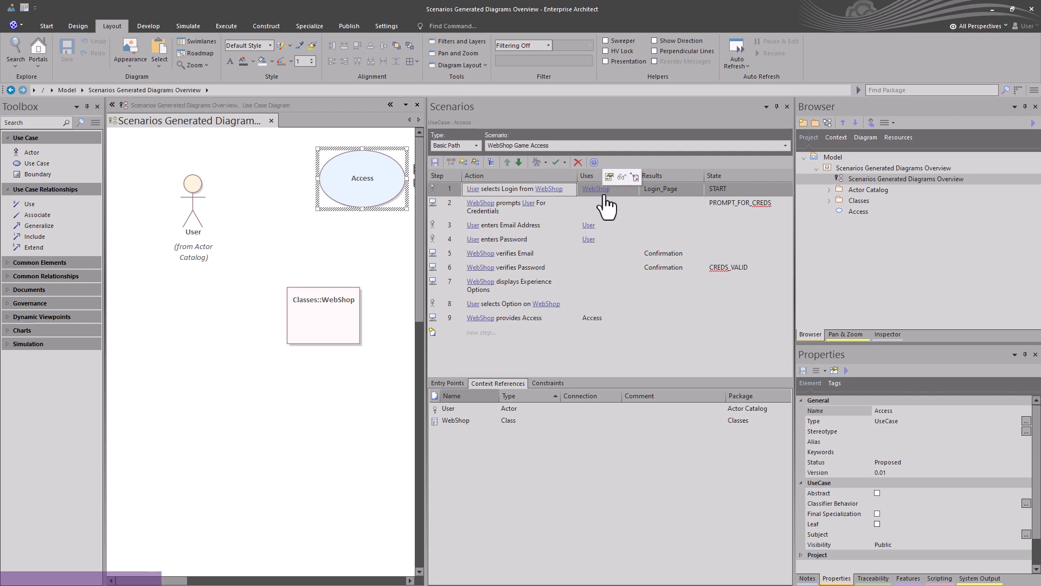
{"action": "left_click", "coordinate": [602, 194]}
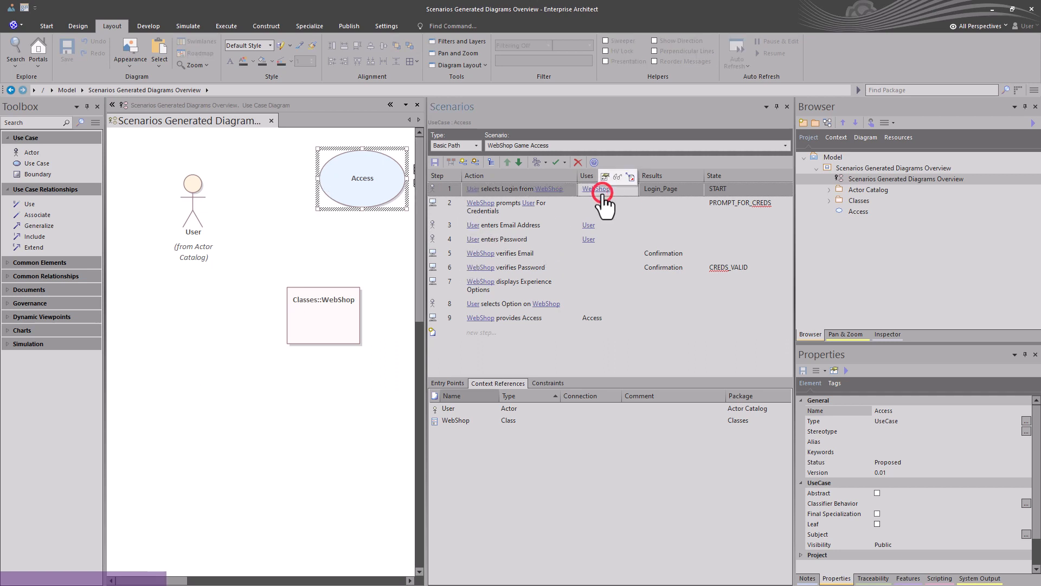
{"action": "left_click", "coordinate": [457, 409]}
{"action": "right_click", "coordinate": [458, 409]}
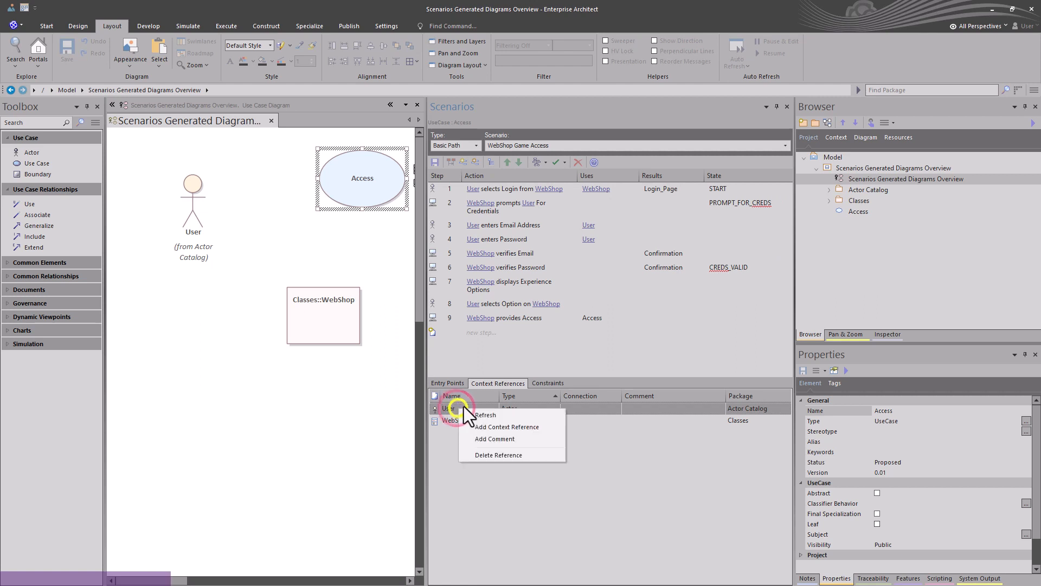
{"action": "left_click", "coordinate": [482, 456]}
{"action": "left_click", "coordinate": [463, 408]}
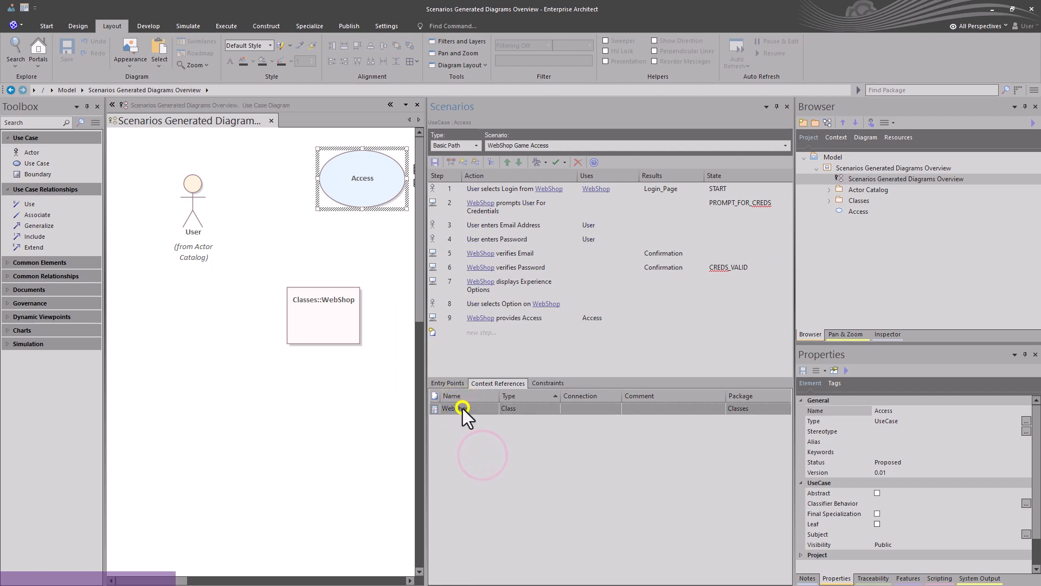
{"action": "right_click", "coordinate": [463, 408]}
{"action": "left_click", "coordinate": [489, 459]}
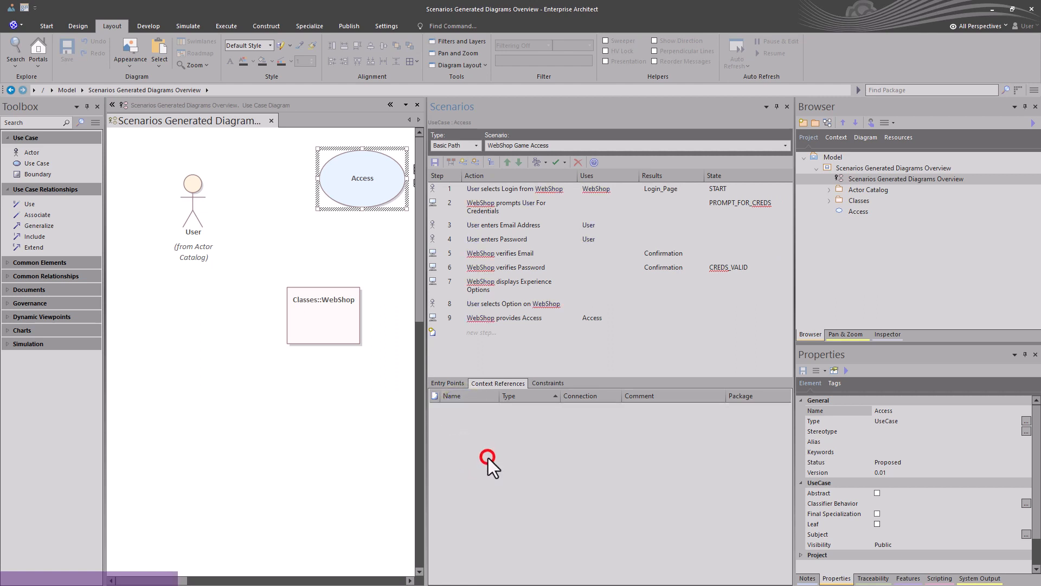
{"action": "left_click", "coordinate": [574, 333]}
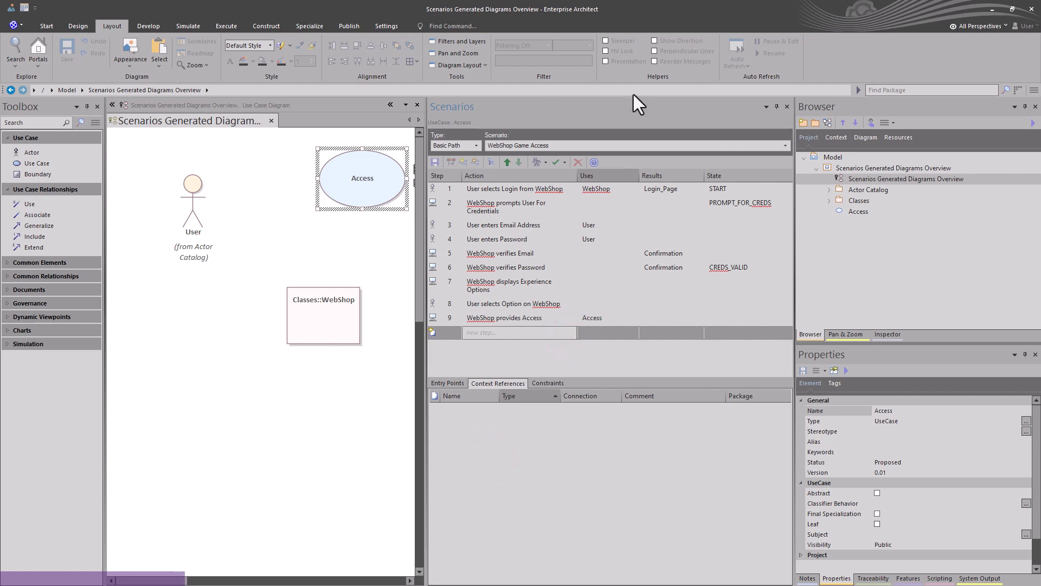
Generate a Sequence diagram from the Access scenario without context references, inspect it and close it.
{"action": "left_click", "coordinate": [543, 161]}
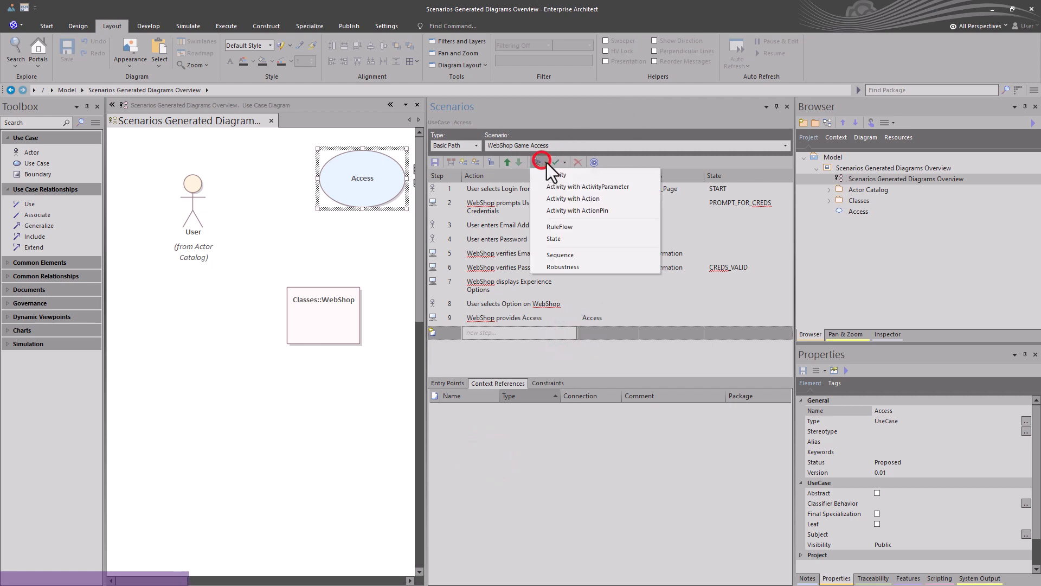
{"action": "left_click", "coordinate": [556, 162]}
{"action": "left_click", "coordinate": [537, 161]}
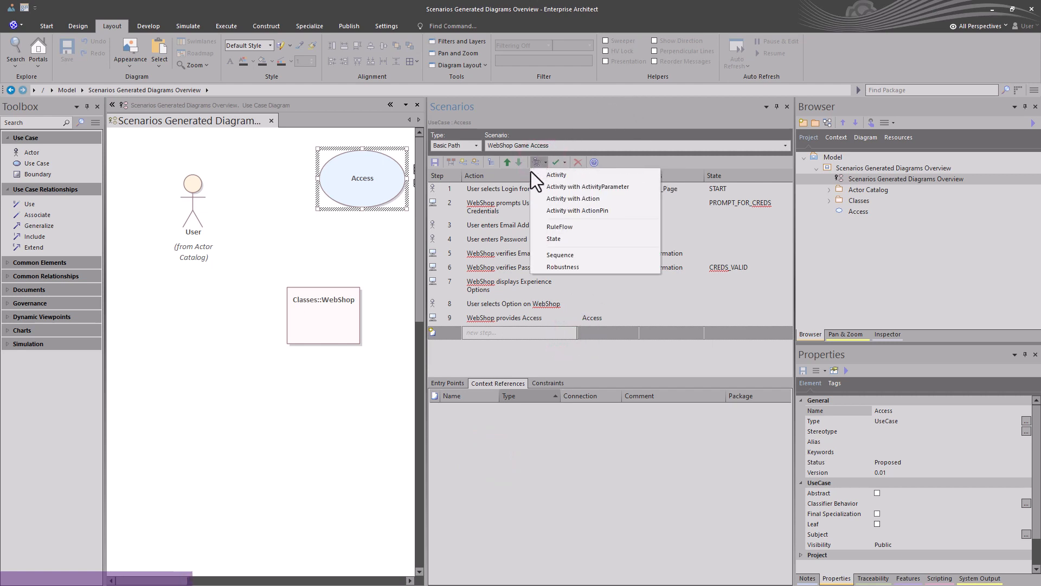
{"action": "left_click", "coordinate": [552, 255]}
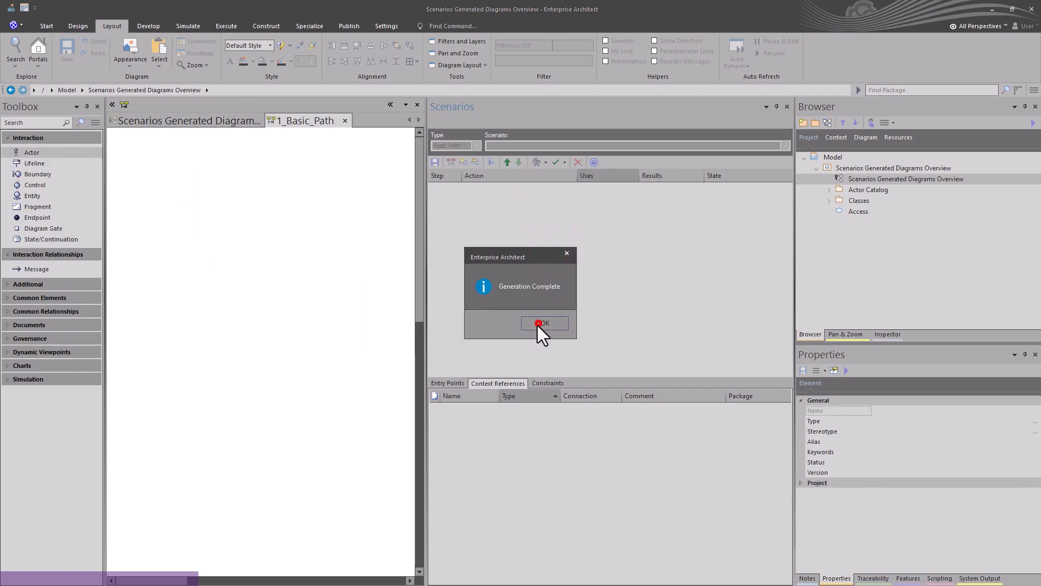
{"action": "left_click", "coordinate": [538, 324]}
{"action": "left_click", "coordinate": [265, 245]}
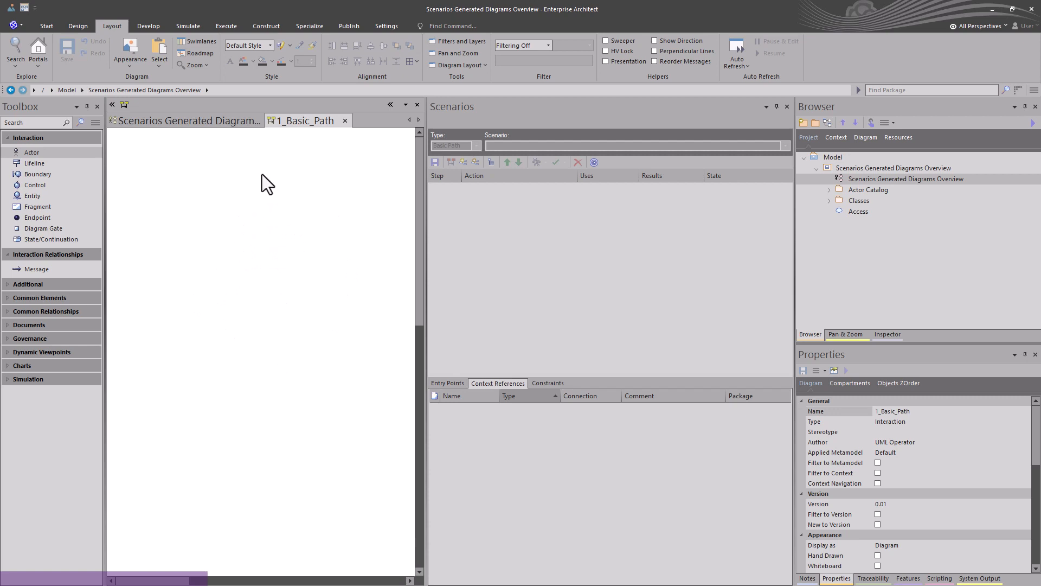
{"action": "left_click", "coordinate": [344, 119]}
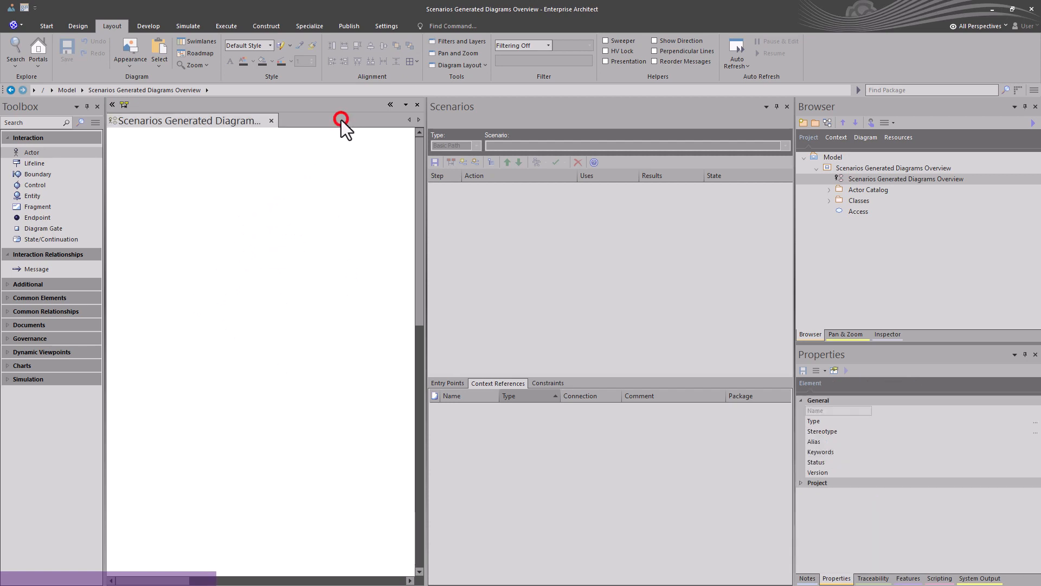
Restore the Scenarios Generated Diagrams Overview package to its 0.01 Initial Draft baseline, accepting the loss of newer information.
{"action": "left_click", "coordinate": [853, 167]}
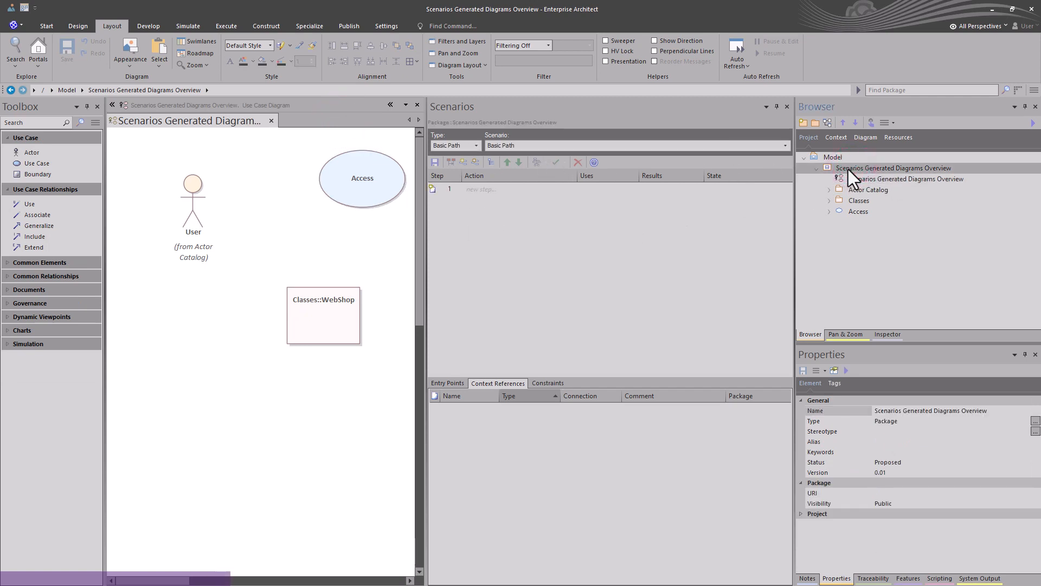
{"action": "key", "text": "ctrl+alt+b"}
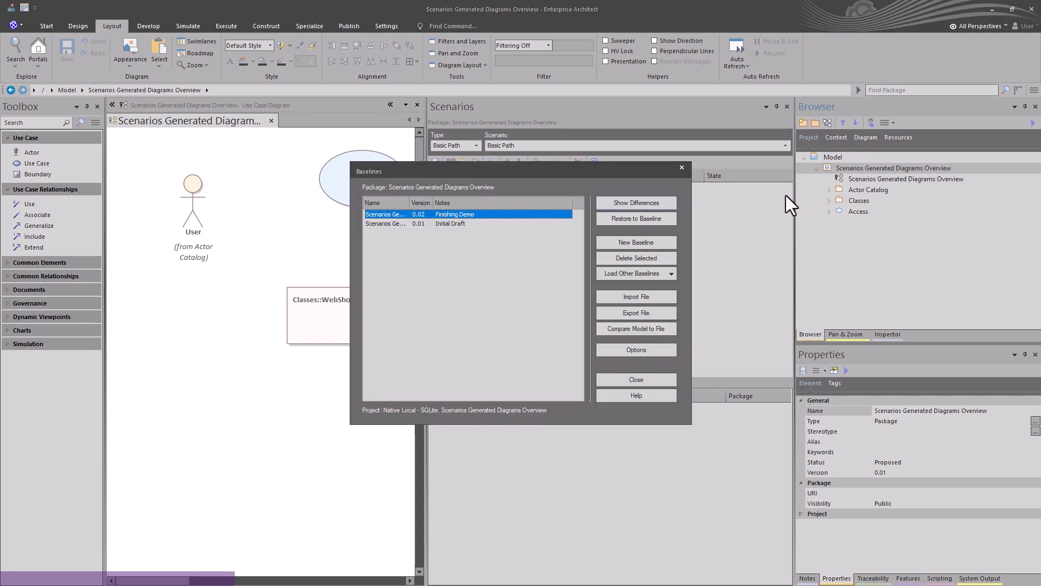
{"action": "left_click", "coordinate": [442, 222]}
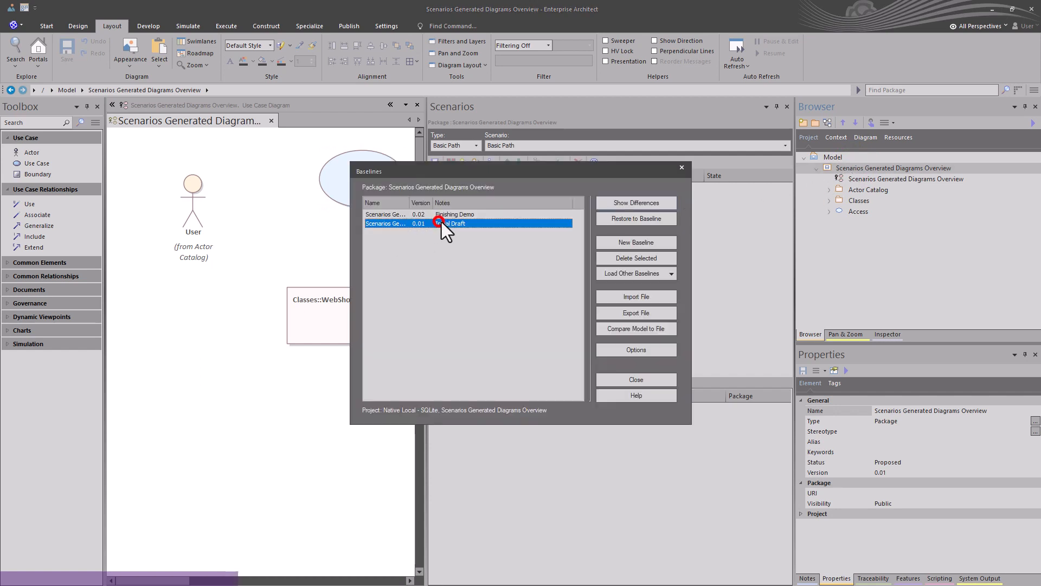
{"action": "left_click", "coordinate": [633, 219]}
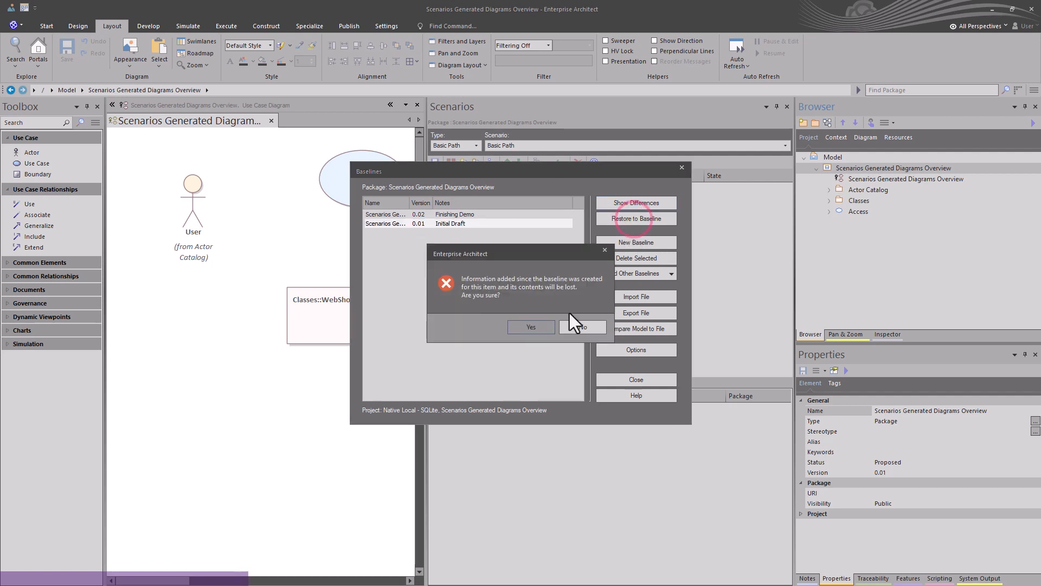
{"action": "left_click", "coordinate": [539, 325]}
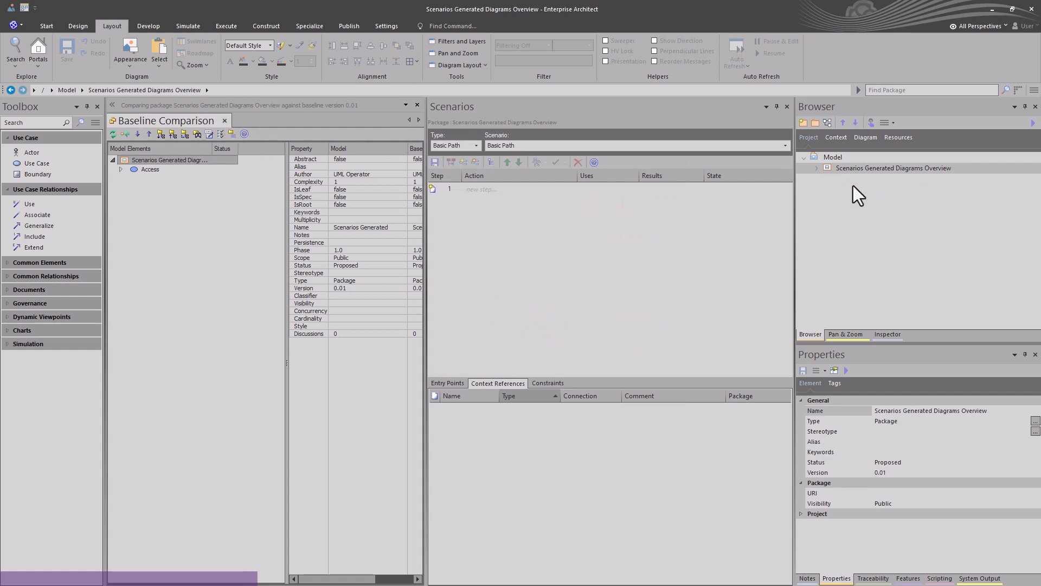
Reopen the Scenarios Generated Diagrams Overview diagram and generate a Sequence diagram from the Access use case's WebShop Game Access scenario.
{"action": "left_click", "coordinate": [818, 168]}
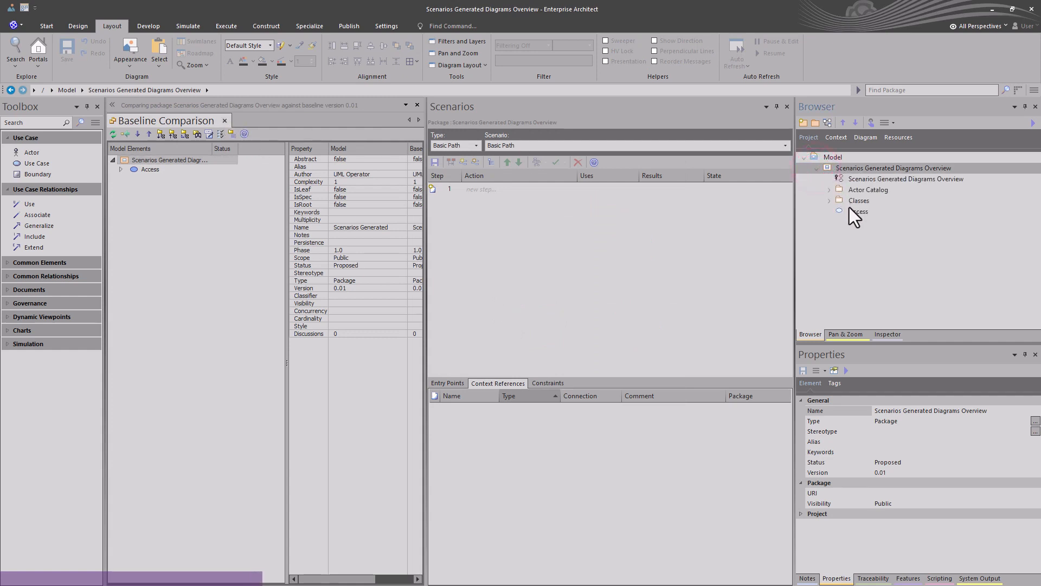
{"action": "double_click", "coordinate": [855, 180]}
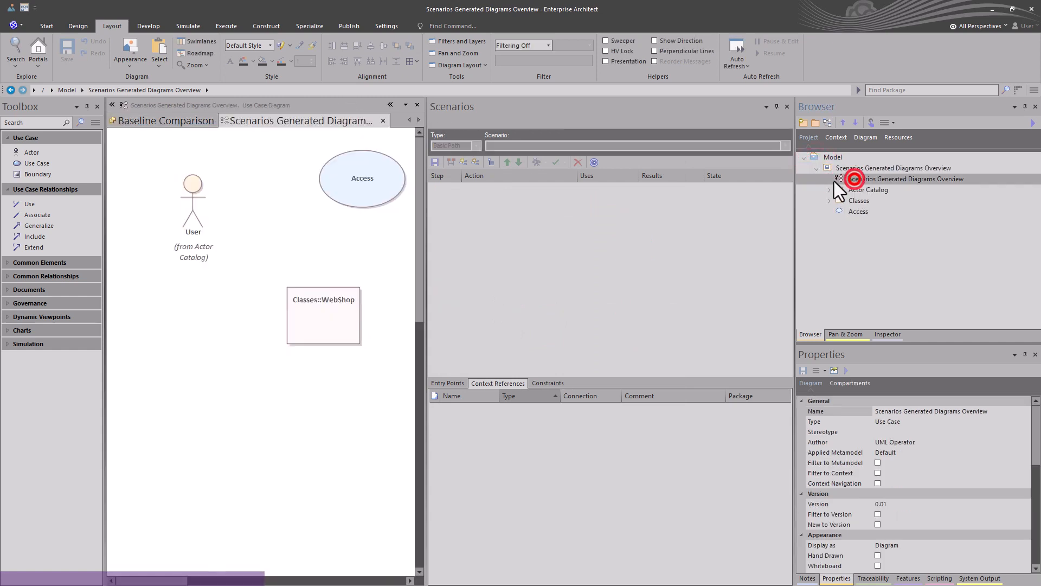
{"action": "left_click", "coordinate": [351, 179]}
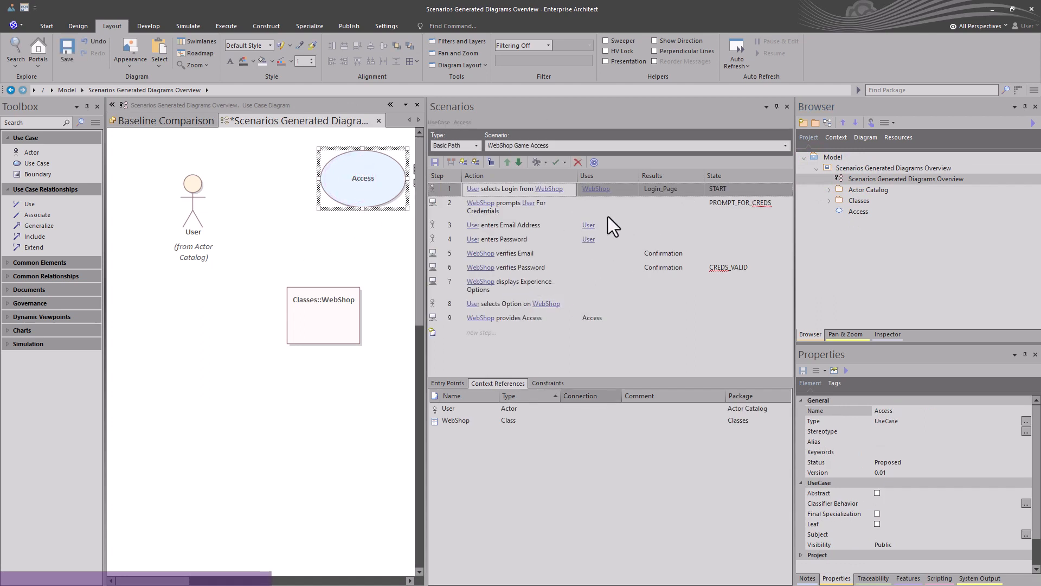
{"action": "left_click", "coordinate": [536, 163]}
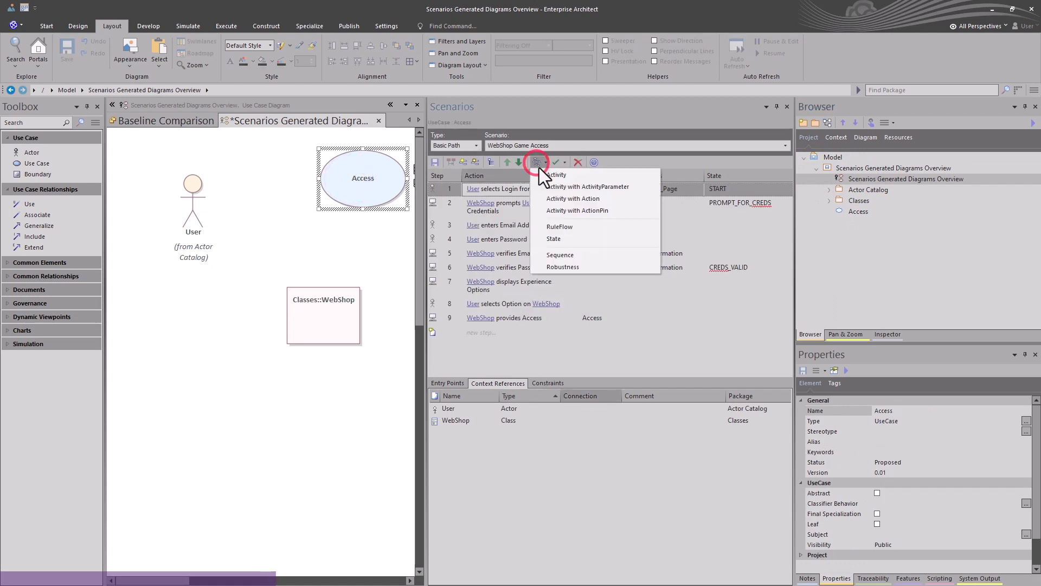
{"action": "left_click", "coordinate": [559, 254]}
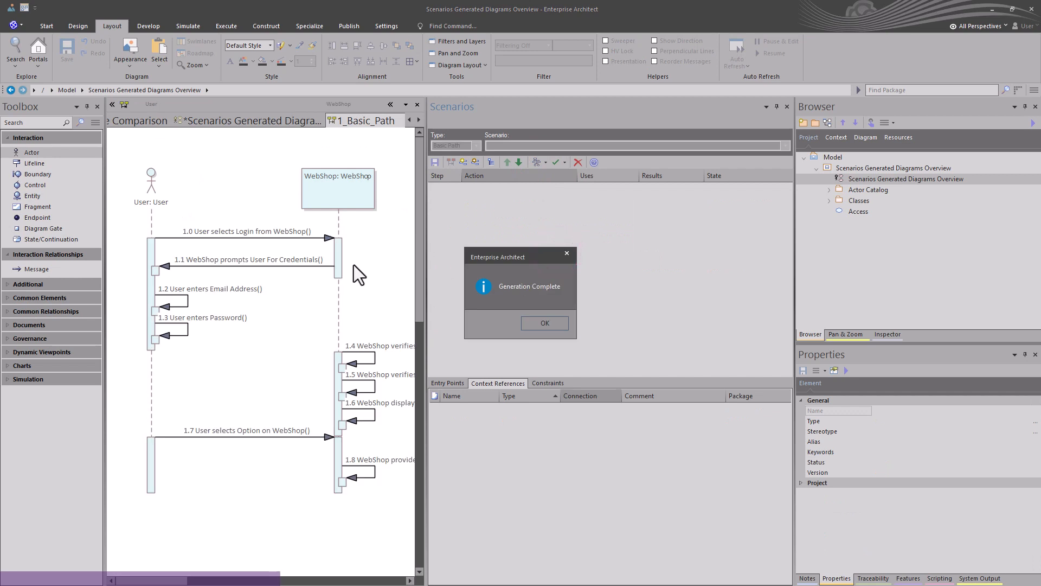
{"action": "left_click", "coordinate": [547, 325]}
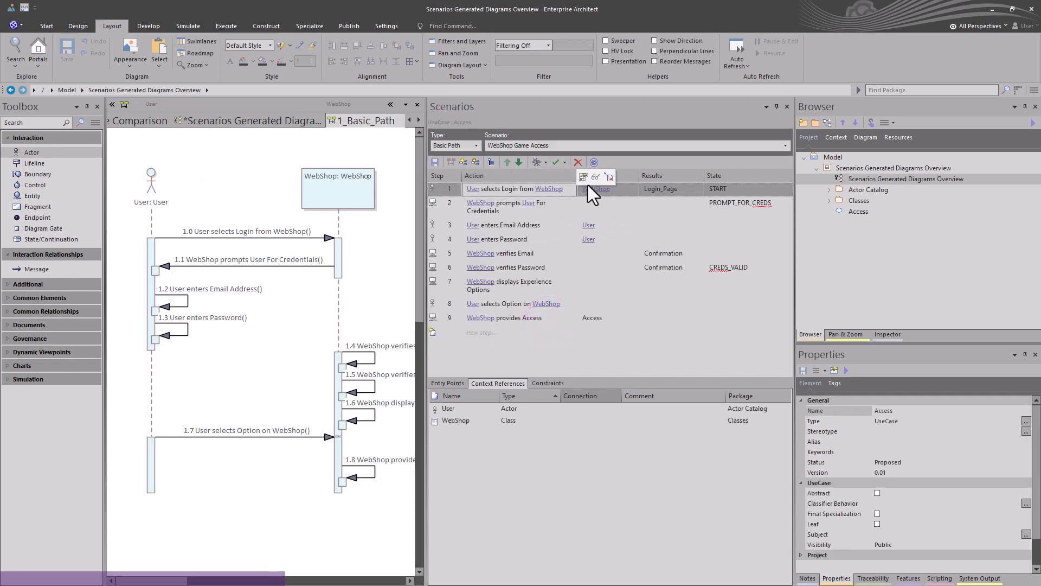
{"action": "left_click", "coordinate": [545, 165]}
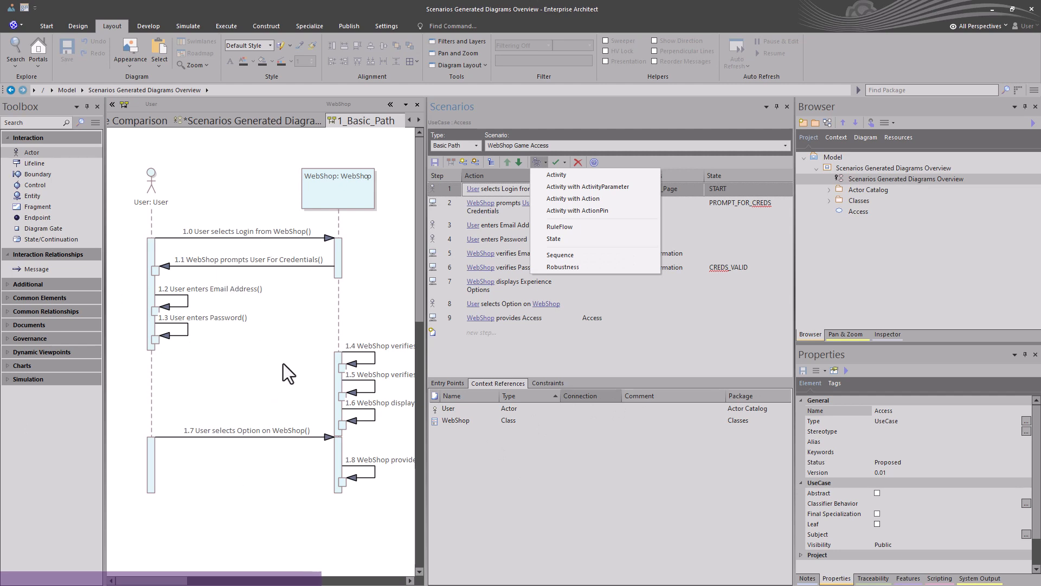
{"action": "left_click", "coordinate": [575, 510]}
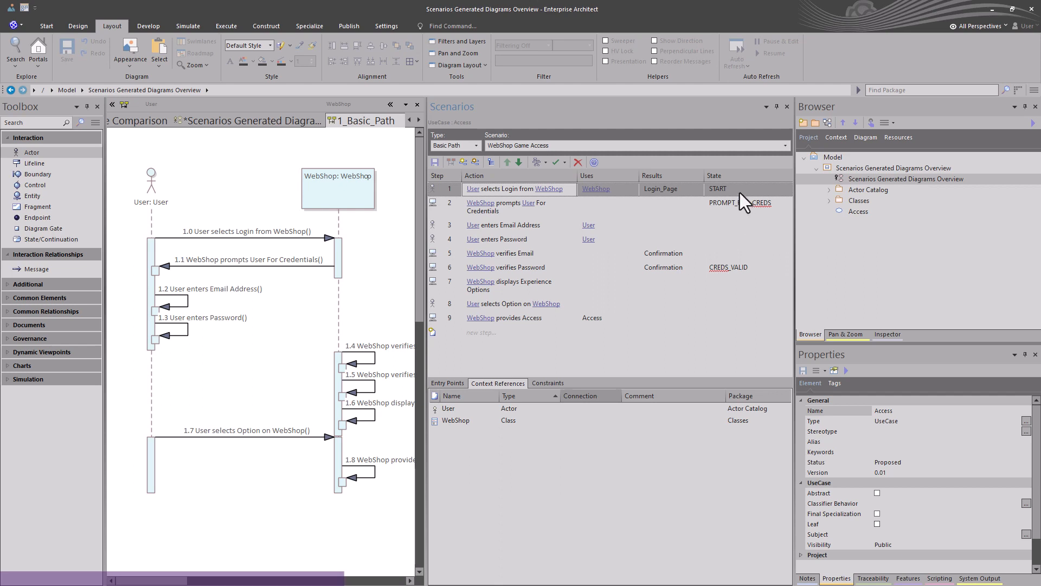
Restore the package to the 0.01 Initial Draft baseline again, discarding the generated Sequence diagram.
{"action": "left_click", "coordinate": [848, 169]}
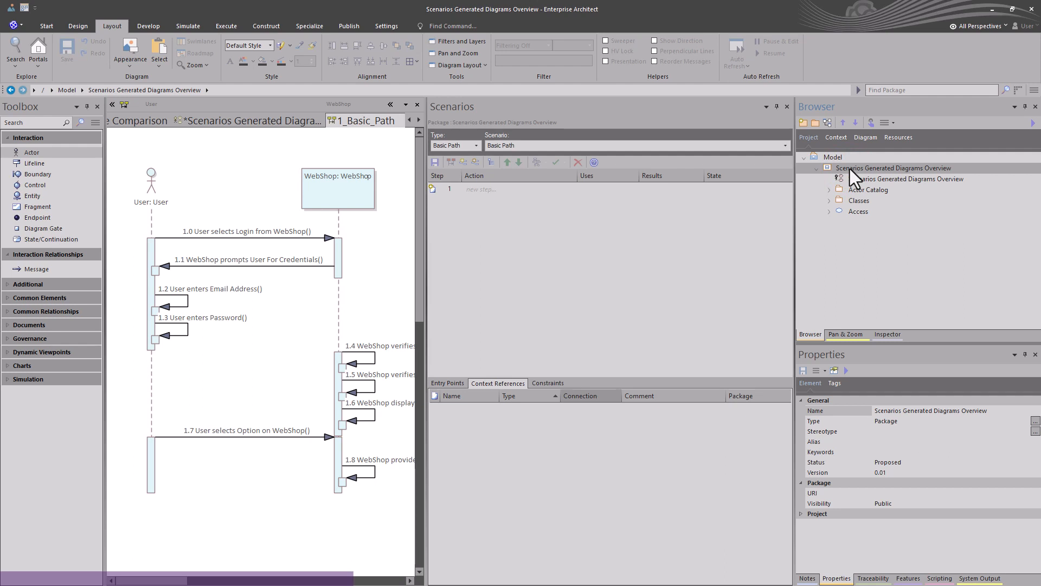
{"action": "key", "text": "ctrl+alt+b"}
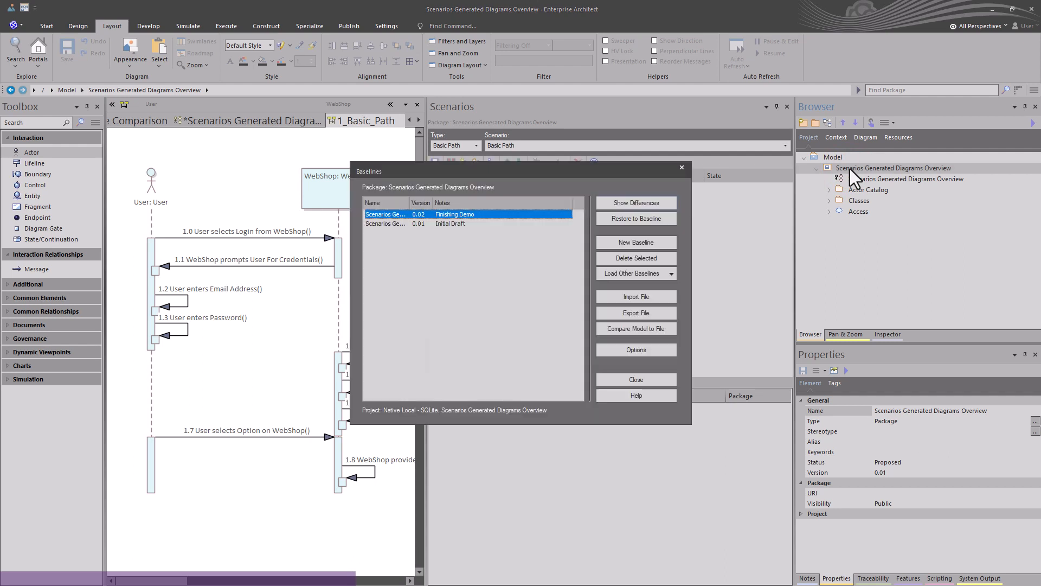
{"action": "left_click", "coordinate": [454, 225]}
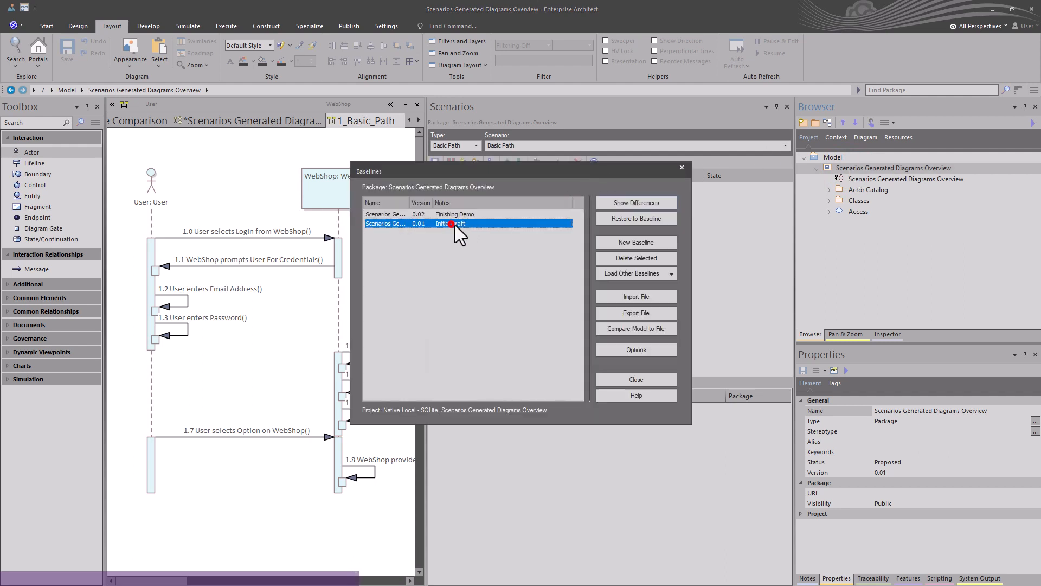
{"action": "left_click", "coordinate": [644, 220]}
{"action": "left_click", "coordinate": [538, 323]}
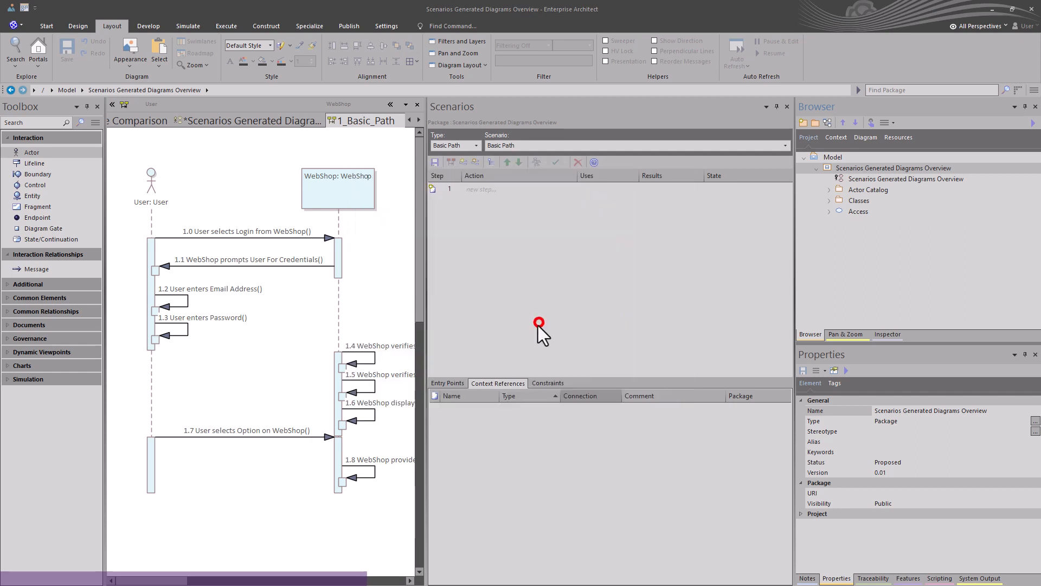
{"action": "left_click", "coordinate": [534, 327]}
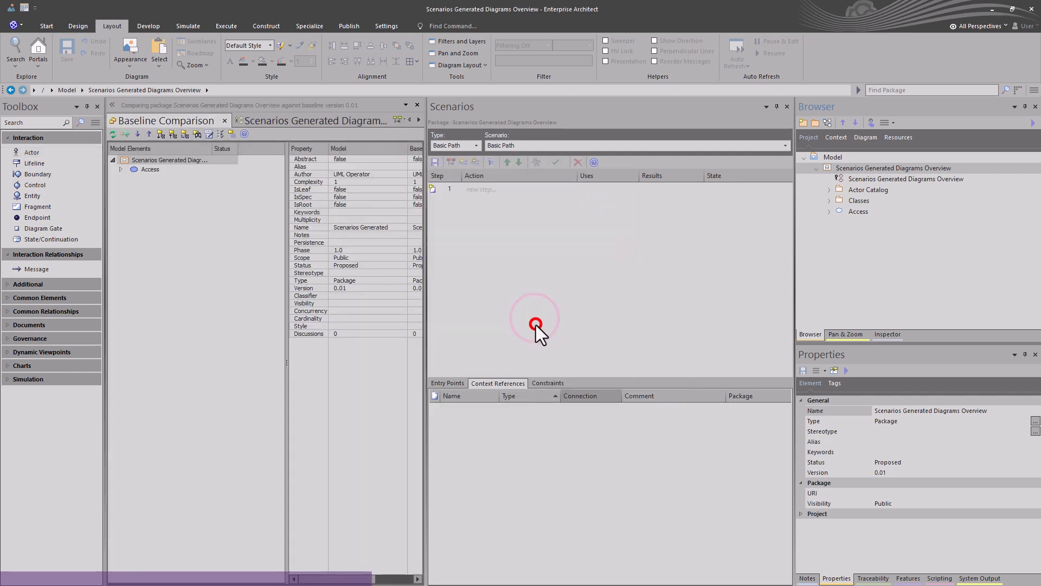
Reopen the Scenarios Generated Diagrams Overview diagram and display the Access use case's scenario steps.
{"action": "left_click", "coordinate": [817, 168]}
{"action": "double_click", "coordinate": [841, 180]}
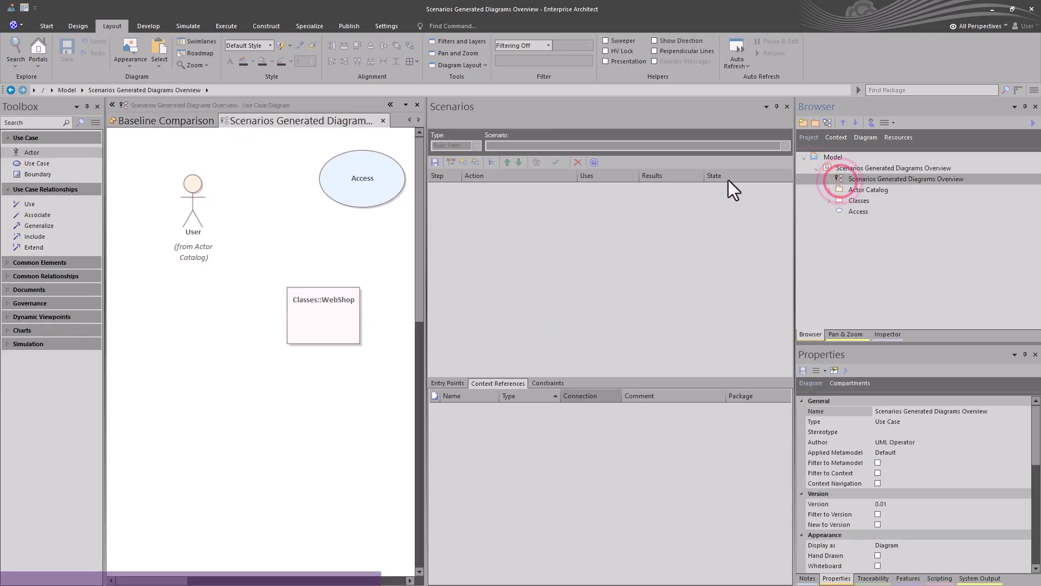
{"action": "left_click", "coordinate": [366, 175]}
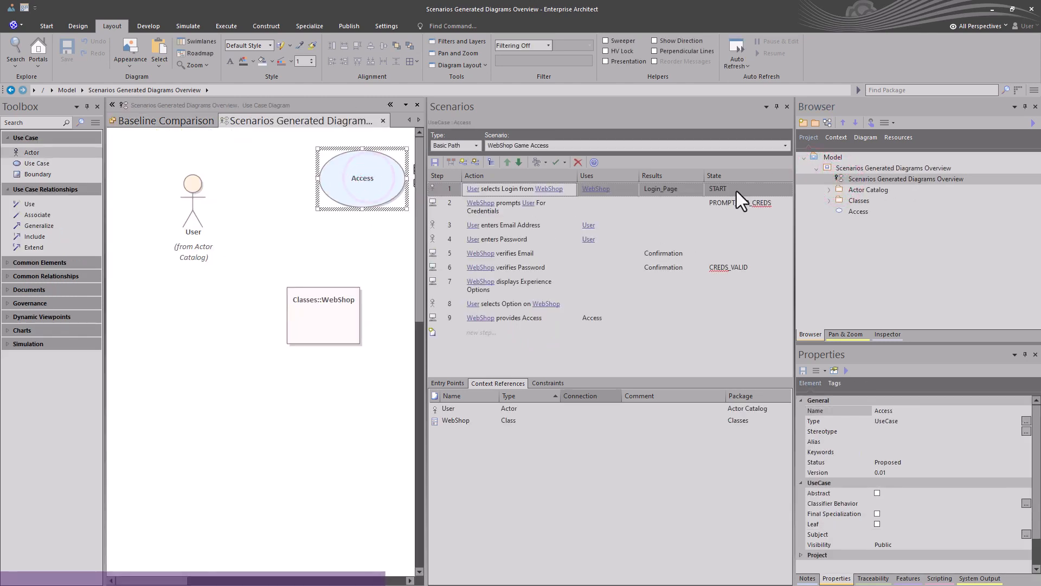
Clear the State value of step 1 in the Access use case's WebShop Game Access scenario.
{"action": "left_click", "coordinate": [732, 186]}
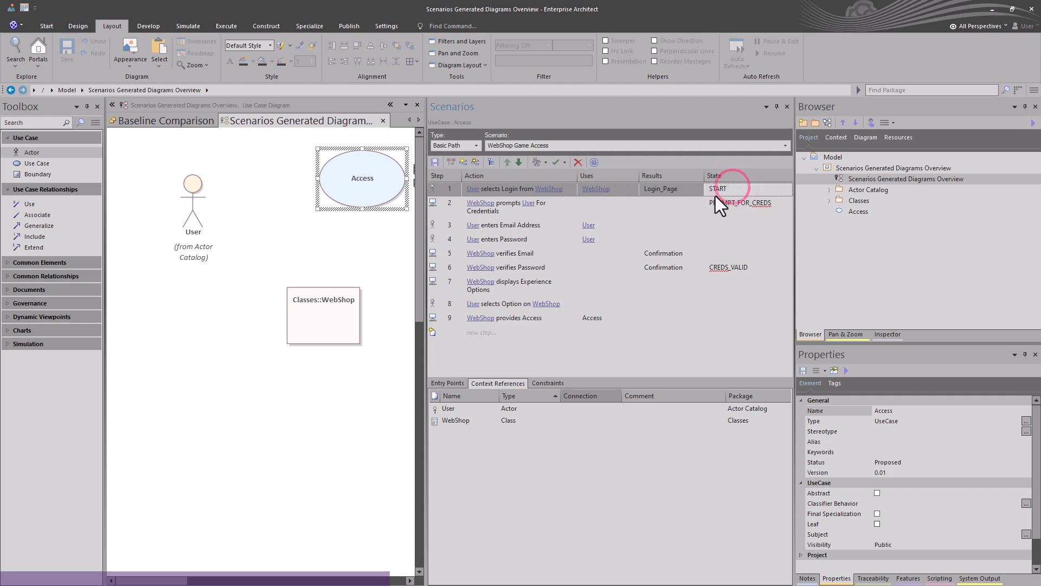
{"action": "right_click", "coordinate": [722, 190]}
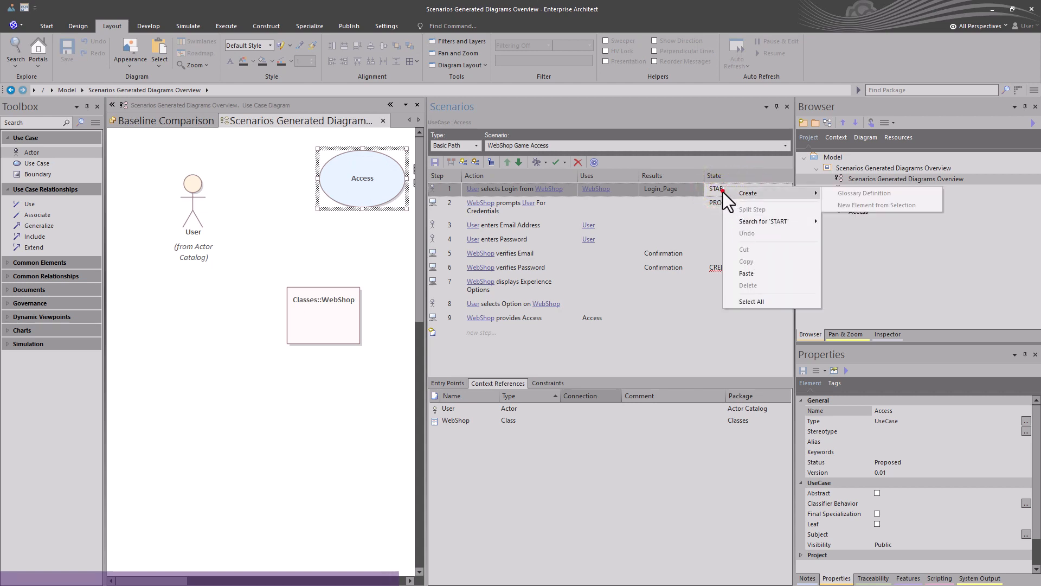
{"action": "left_click", "coordinate": [722, 190]}
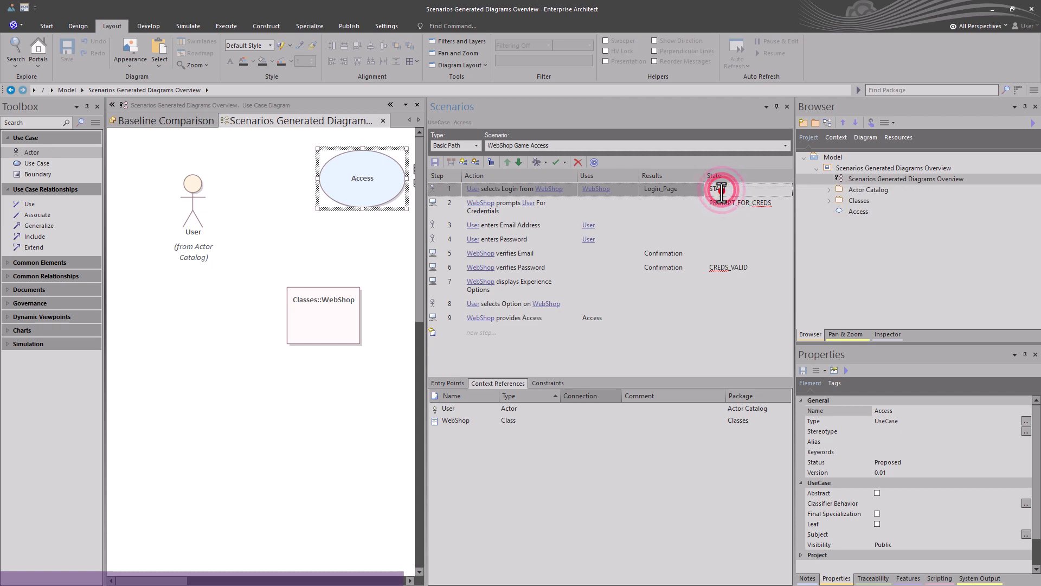
{"action": "double_click", "coordinate": [722, 190]}
{"action": "key", "text": "BackSpace"}
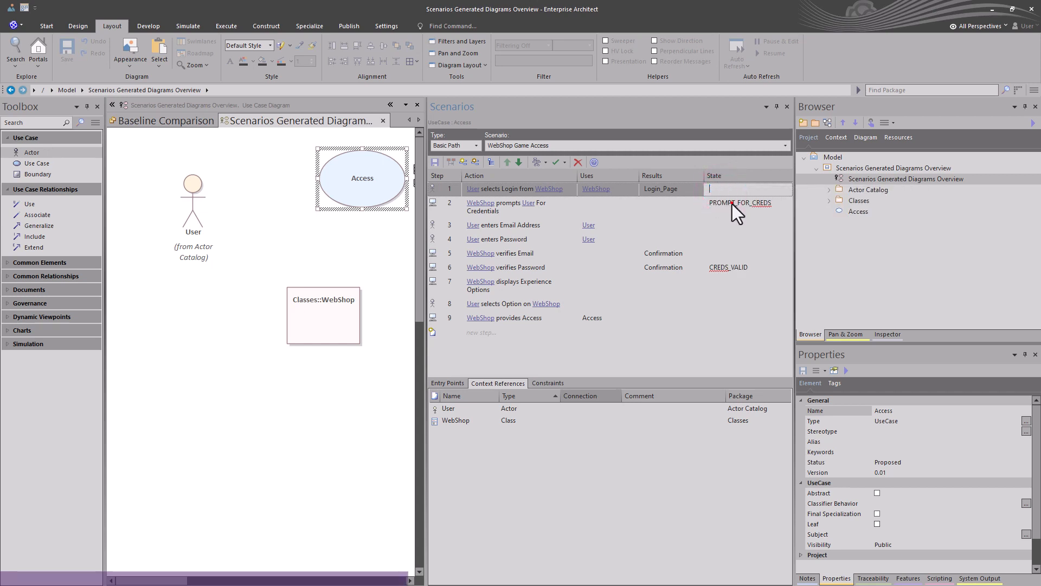
Clear the State values of scenario steps 2 and 6 so that no step has a state.
{"action": "left_click", "coordinate": [732, 202]}
{"action": "double_click", "coordinate": [731, 203]}
{"action": "key", "text": "BackSpace"}
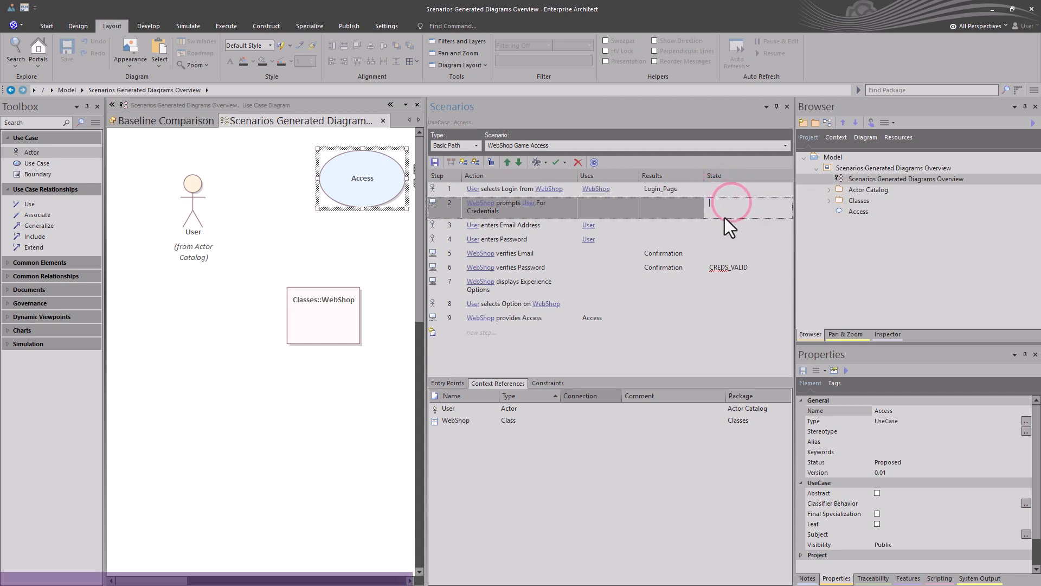
{"action": "left_click", "coordinate": [733, 266]}
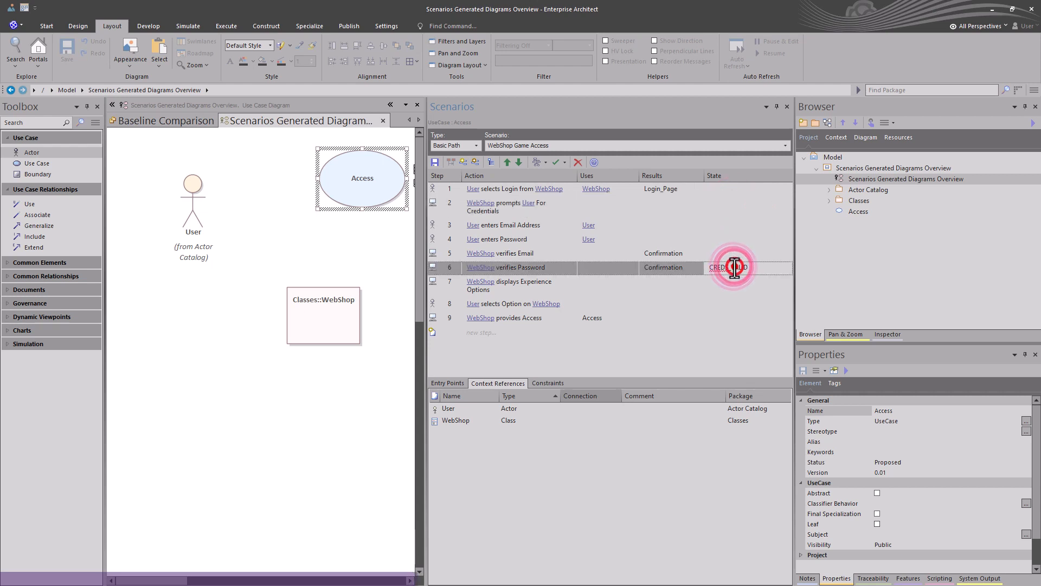
{"action": "double_click", "coordinate": [734, 267]}
{"action": "key", "text": "BackSpace"}
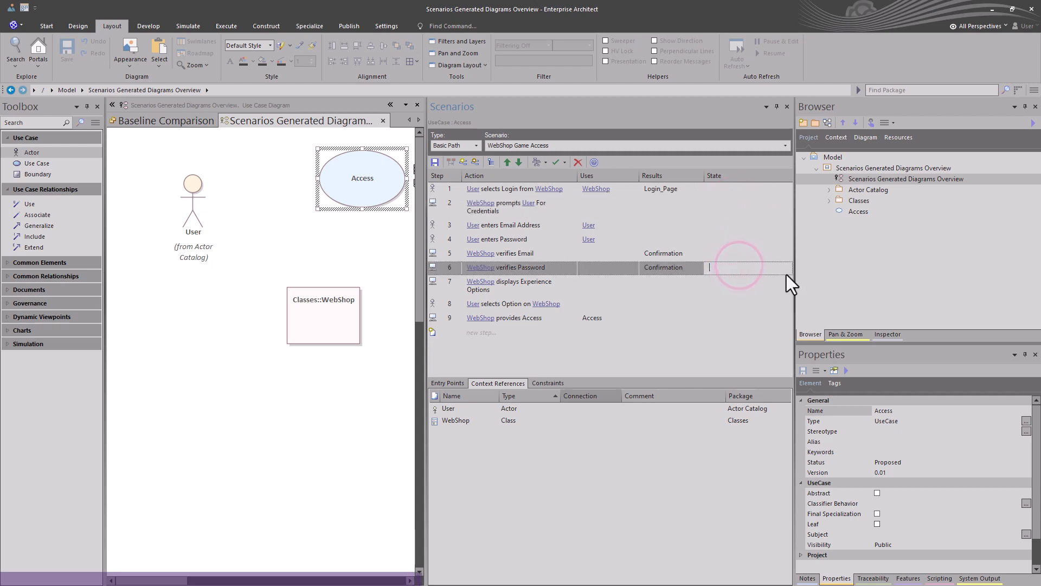
{"action": "left_click", "coordinate": [757, 306]}
{"action": "left_click", "coordinate": [753, 240]}
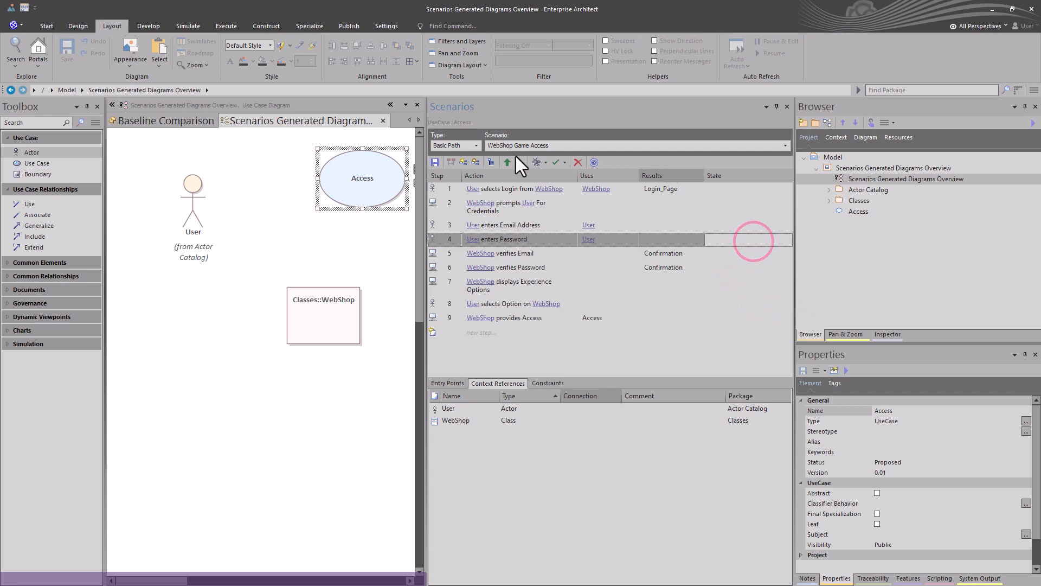
Generate a State diagram from the WebShop Game Access scenario without step states, and close the generated diagram after viewing it.
{"action": "left_click", "coordinate": [539, 163]}
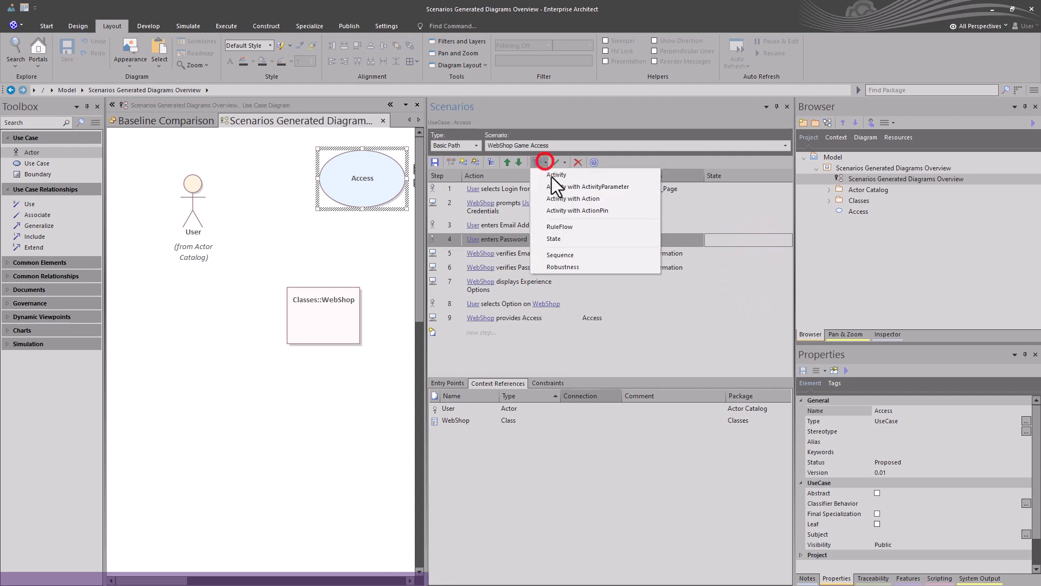
{"action": "left_click", "coordinate": [567, 242]}
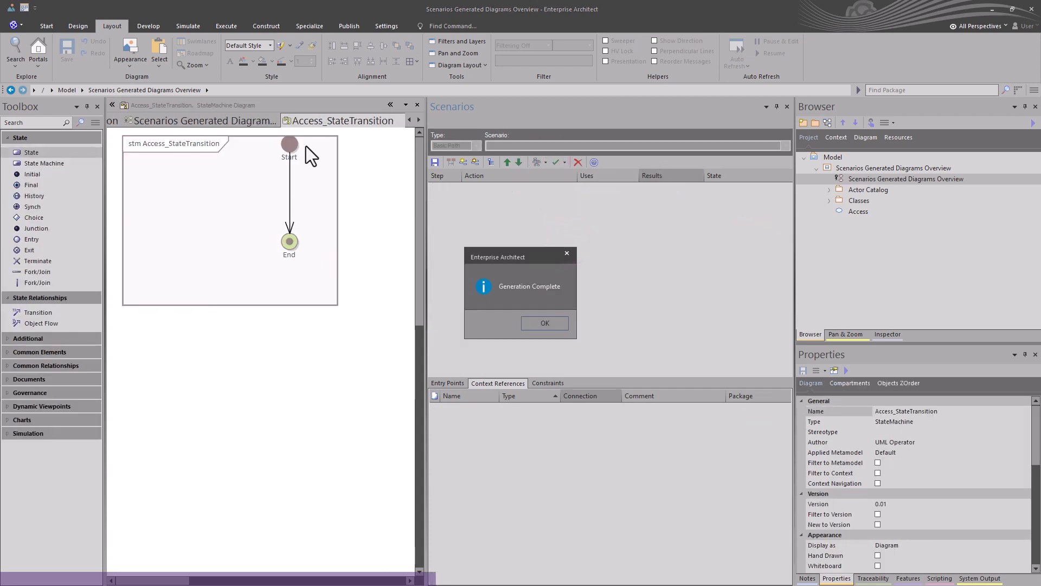
{"action": "left_click", "coordinate": [553, 322]}
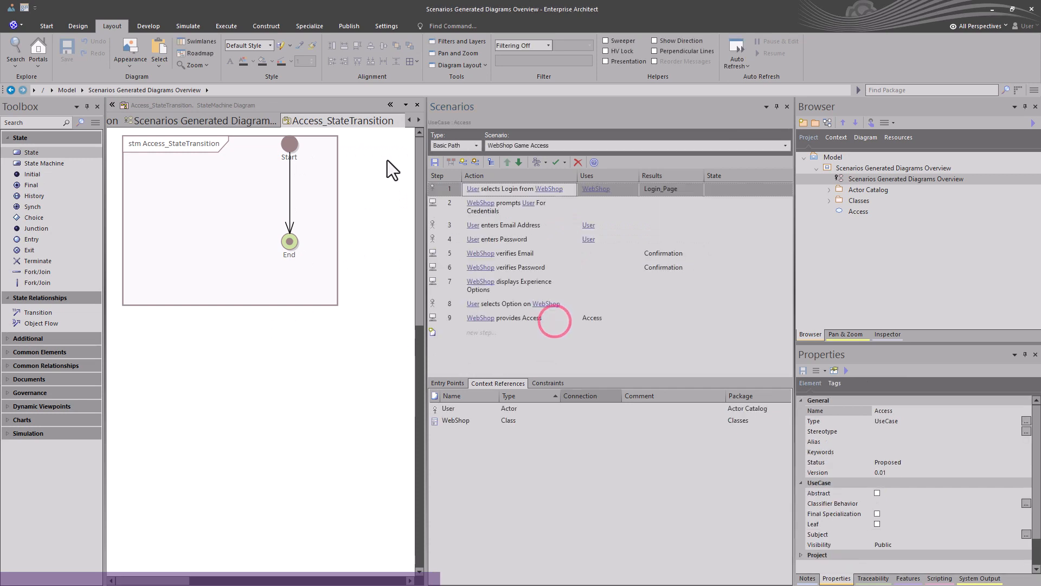
{"action": "left_click", "coordinate": [417, 104]}
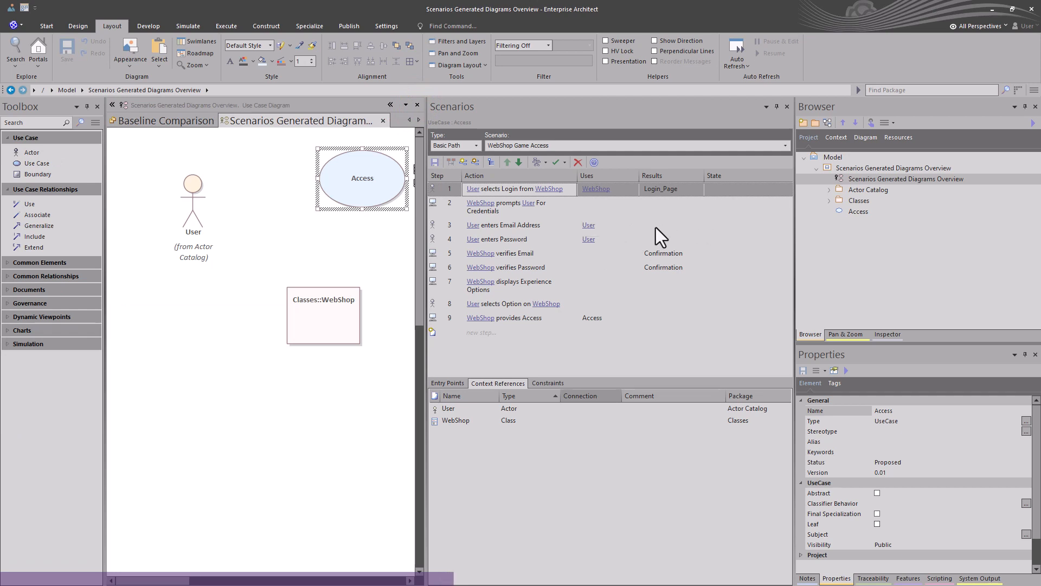
Restore the Scenarios Generated Diagrams Overview package to the 0.01 Initial Draft baseline, discarding the cleared states and the generated State diagram.
{"action": "left_click", "coordinate": [849, 167]}
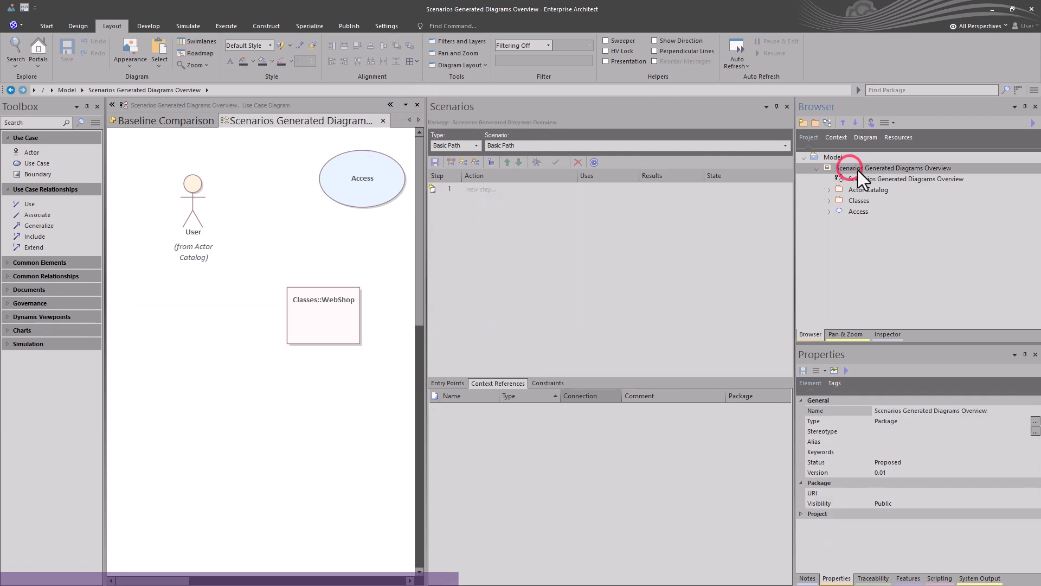
{"action": "key", "text": "ctrl+alt+b"}
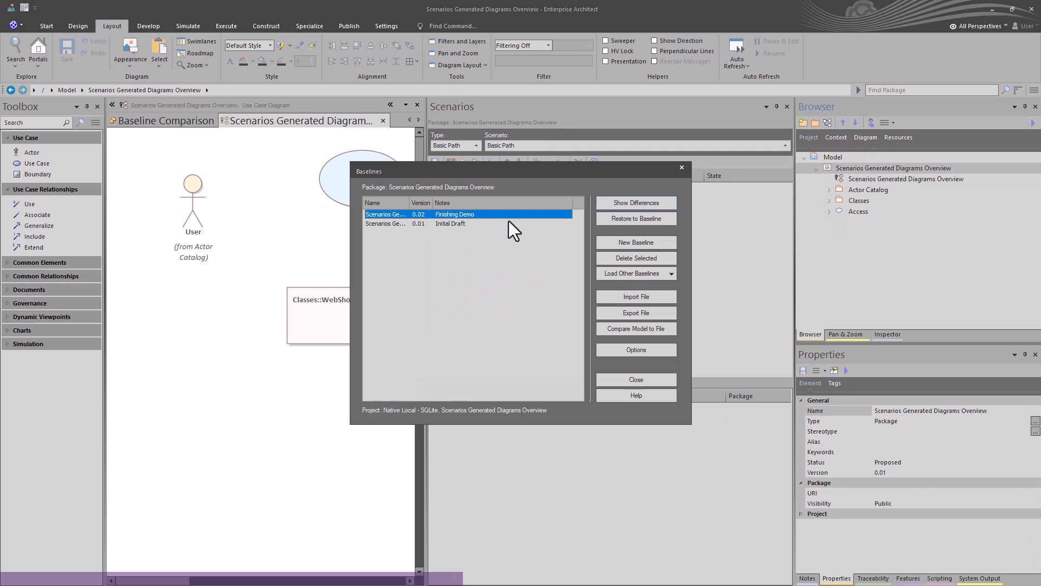
{"action": "left_click", "coordinate": [459, 224]}
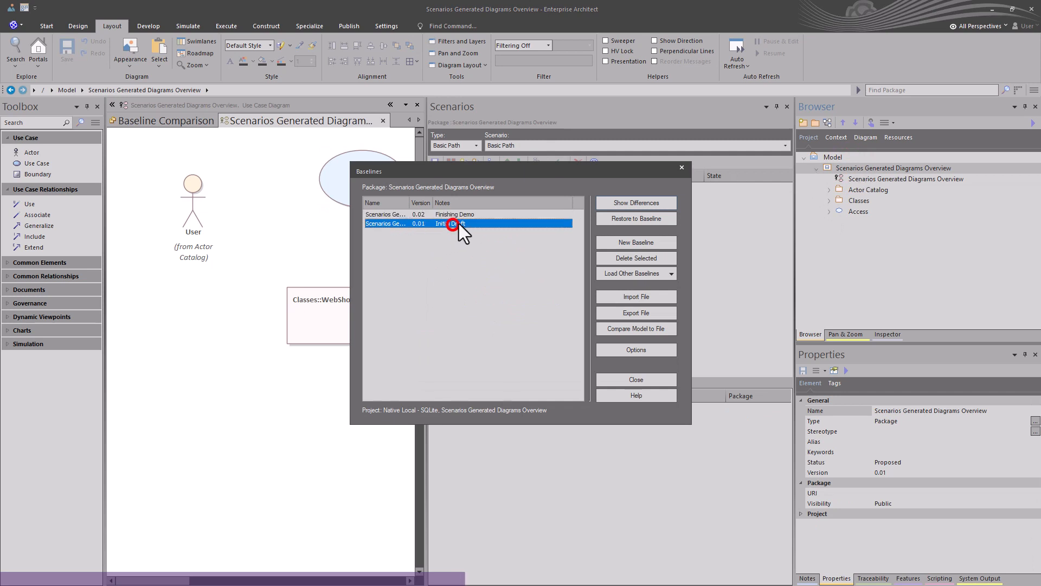
{"action": "left_click", "coordinate": [645, 219]}
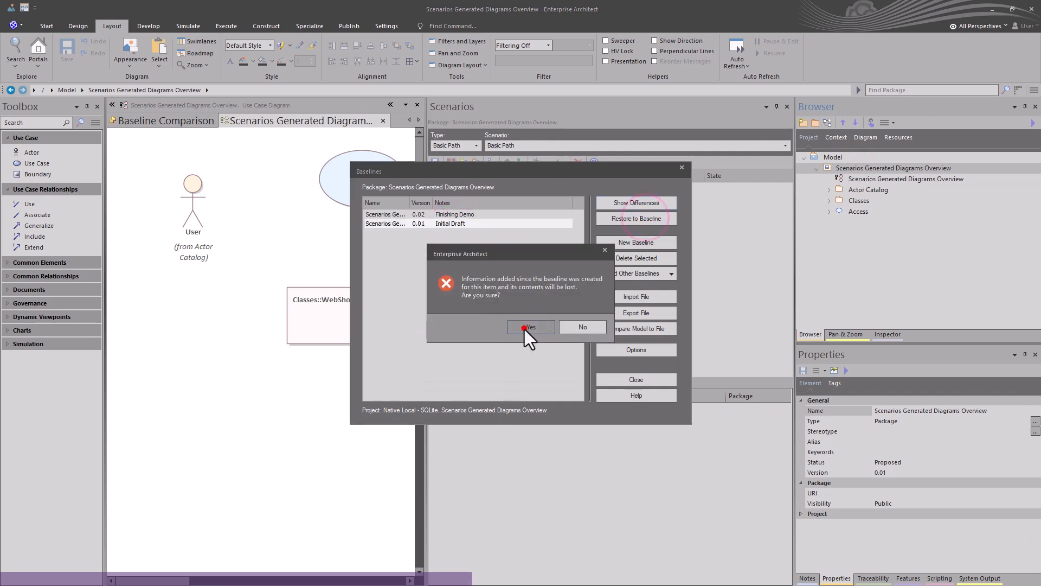
{"action": "left_click", "coordinate": [525, 330]}
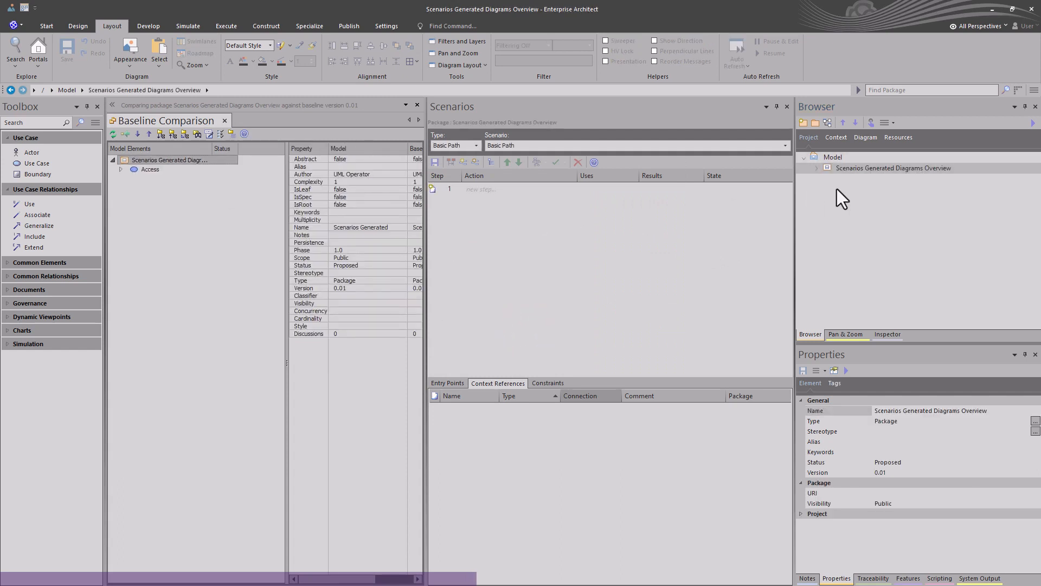
Reopen the Scenarios Generated Diagrams Overview diagram and review the Access use case's scenario steps and states.
{"action": "left_click", "coordinate": [816, 168]}
{"action": "double_click", "coordinate": [853, 181]}
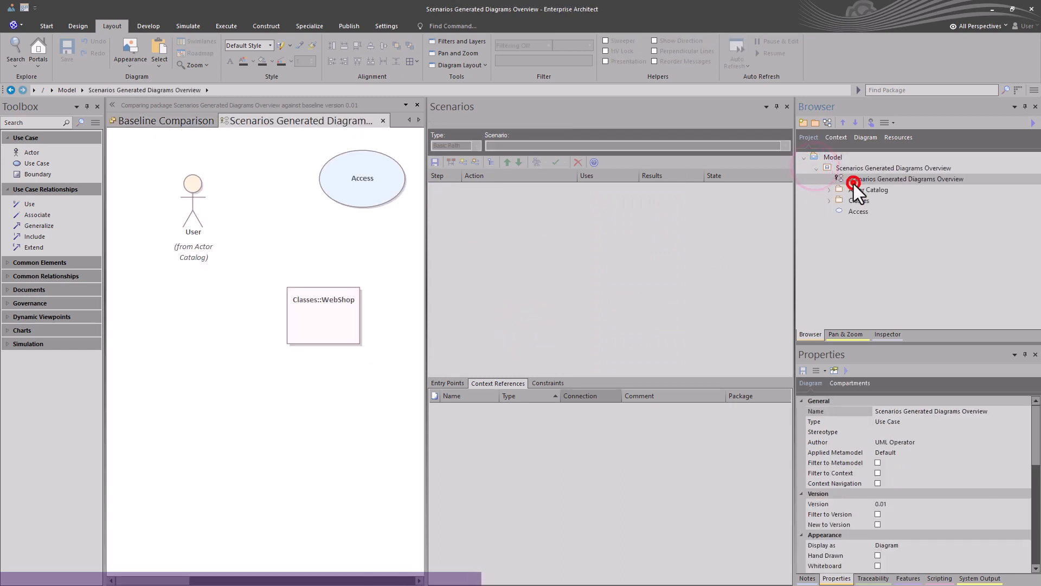
{"action": "left_click", "coordinate": [366, 178]}
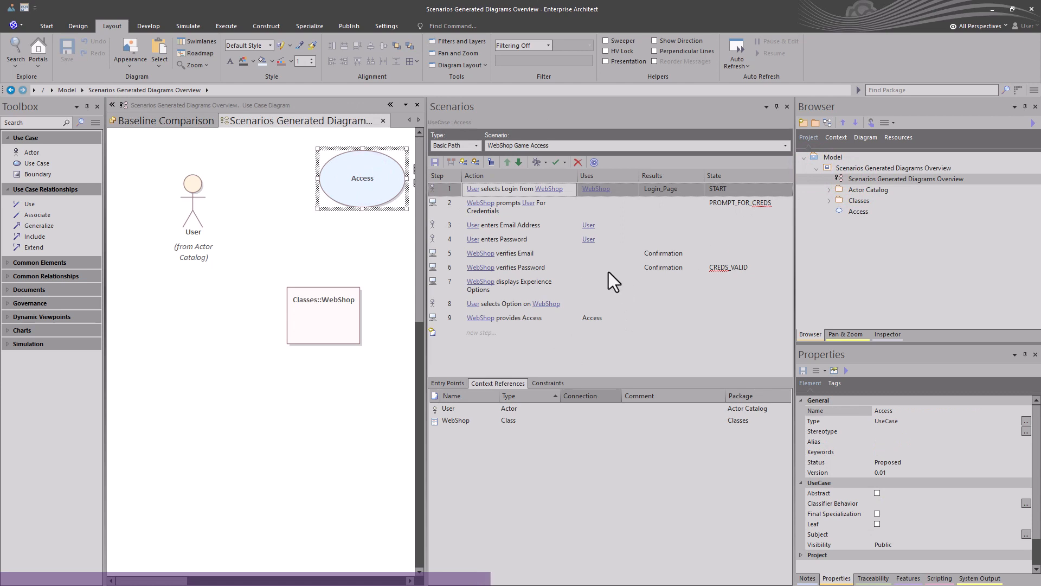
{"action": "left_click", "coordinate": [842, 210]}
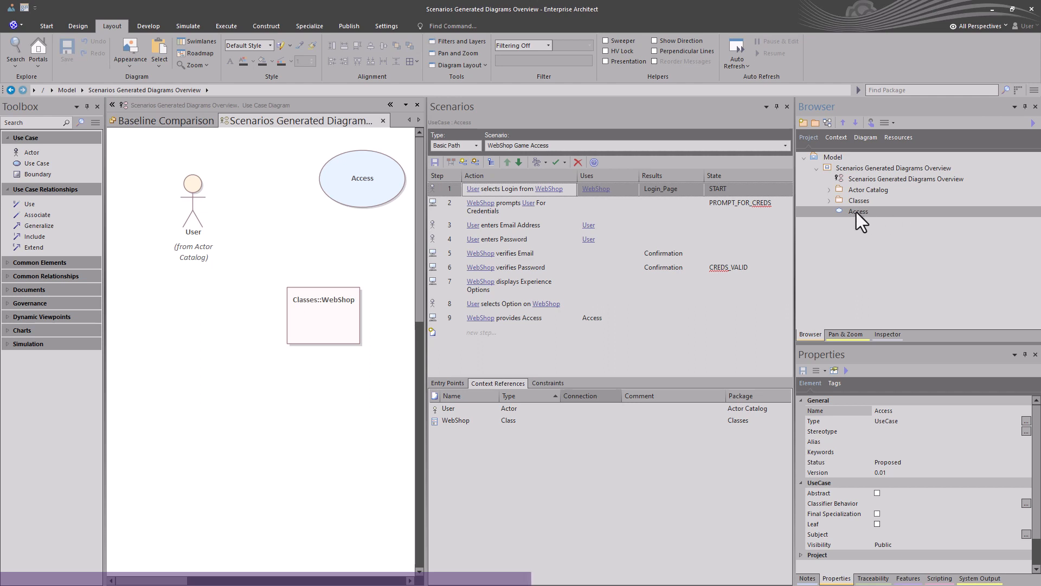
Restore the Scenarios Generated Diagrams Overview package to its 0.02 Finishing Demo baseline, accepting the loss of newer information.
{"action": "left_click", "coordinate": [849, 168]}
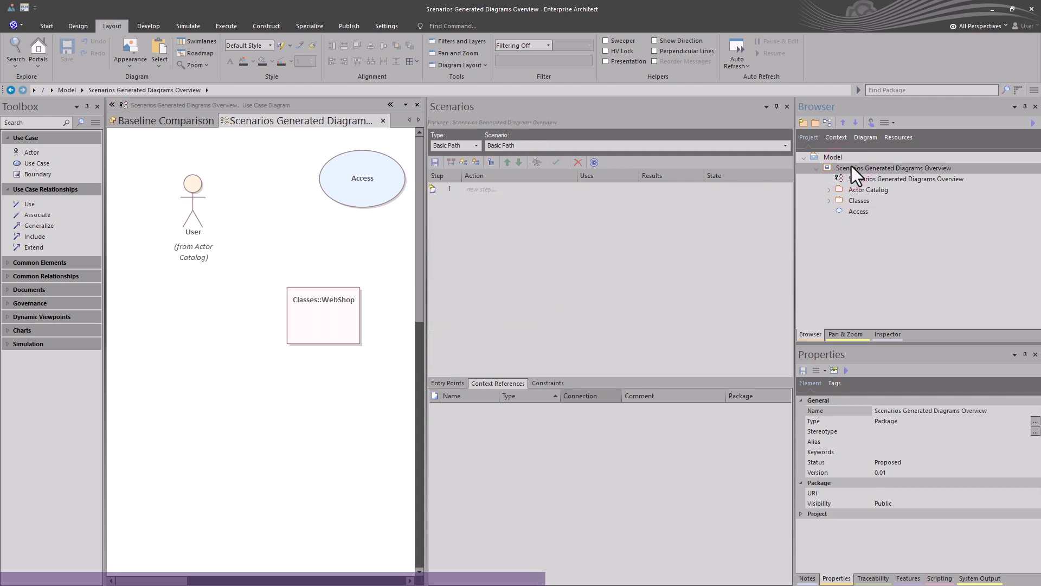
{"action": "key", "text": "ctrl+alt+b"}
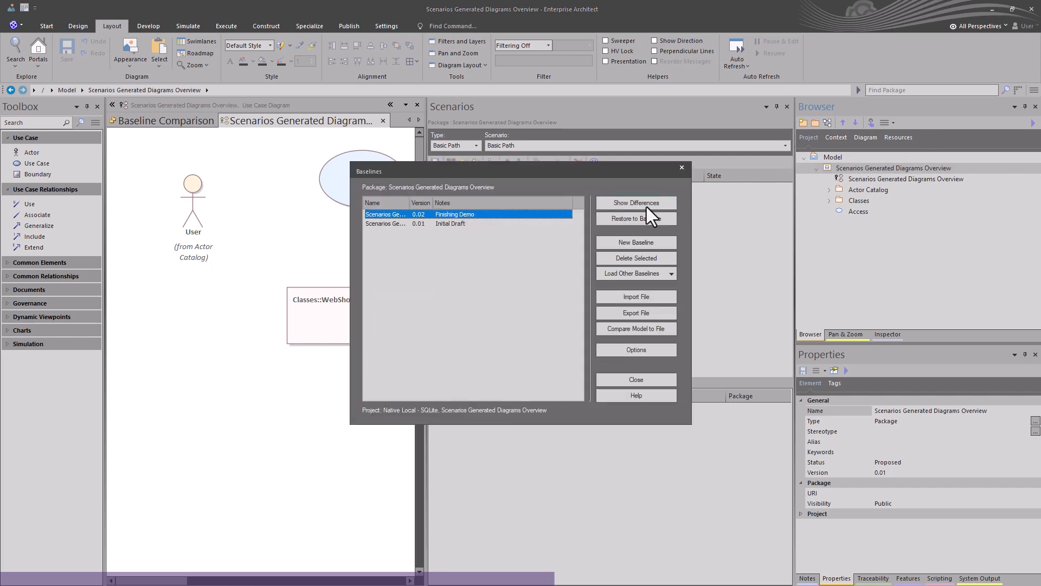
{"action": "left_click", "coordinate": [633, 219]}
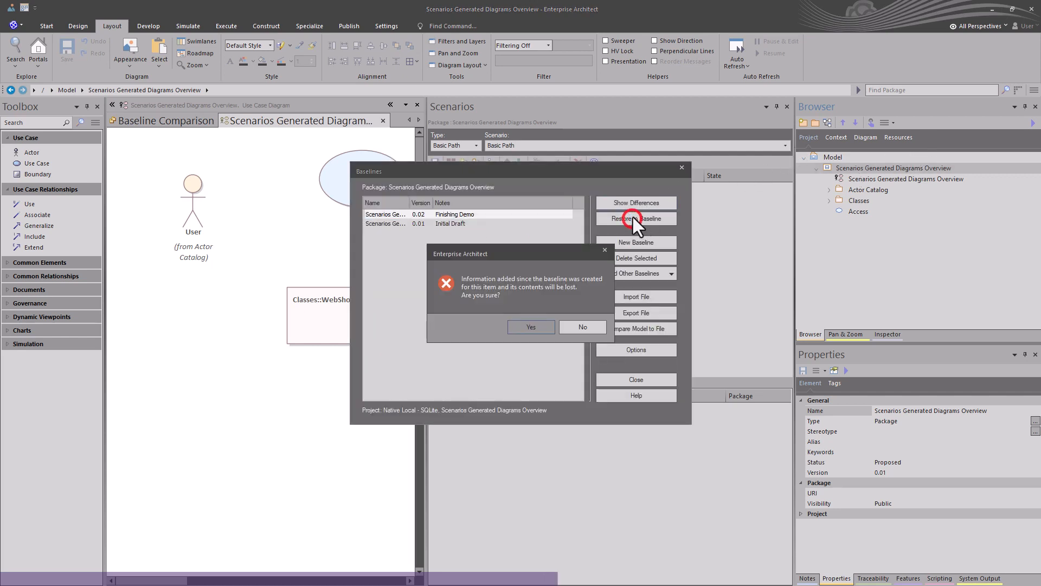
{"action": "left_click", "coordinate": [551, 324]}
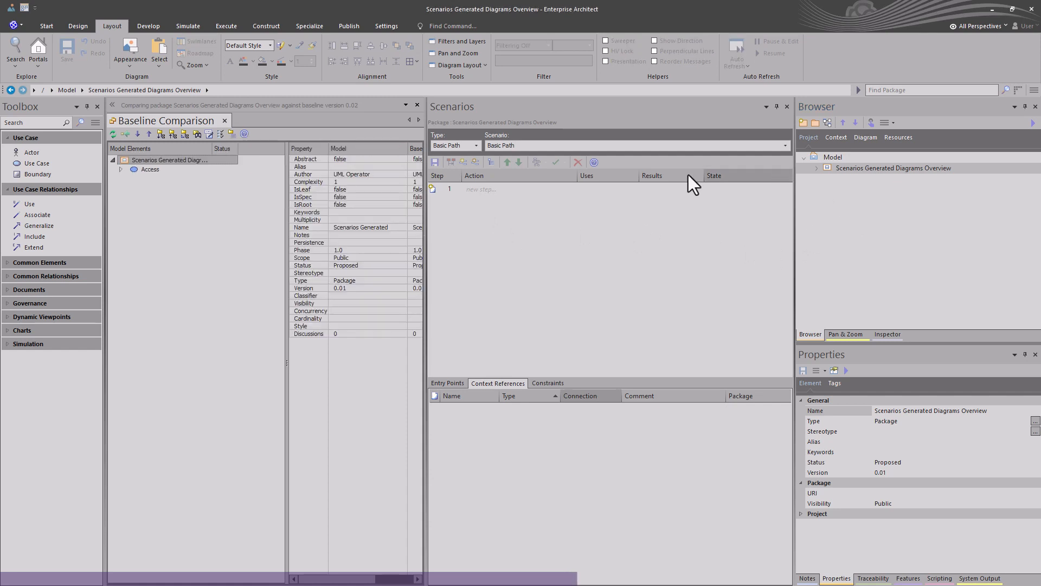
Reopen the Scenarios Generated Diagrams Overview diagram from the restored package and select the Access use case.
{"action": "left_click", "coordinate": [815, 169]}
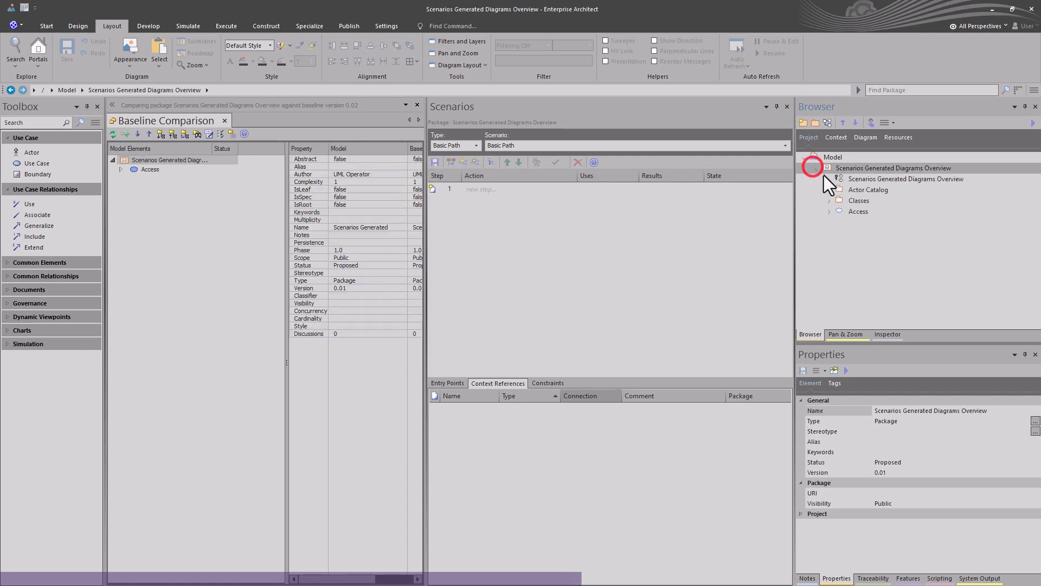
{"action": "double_click", "coordinate": [837, 179]}
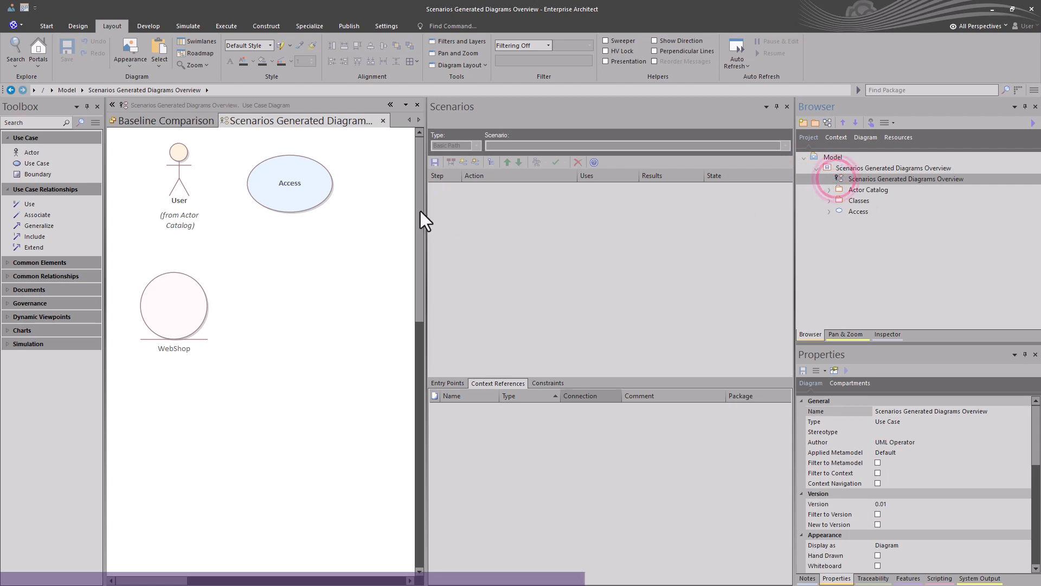
{"action": "left_click", "coordinate": [308, 186]}
Look through the elements generated beneath the Access use case and expand the Access_StateTransition state machine.
{"action": "left_click", "coordinate": [830, 212]}
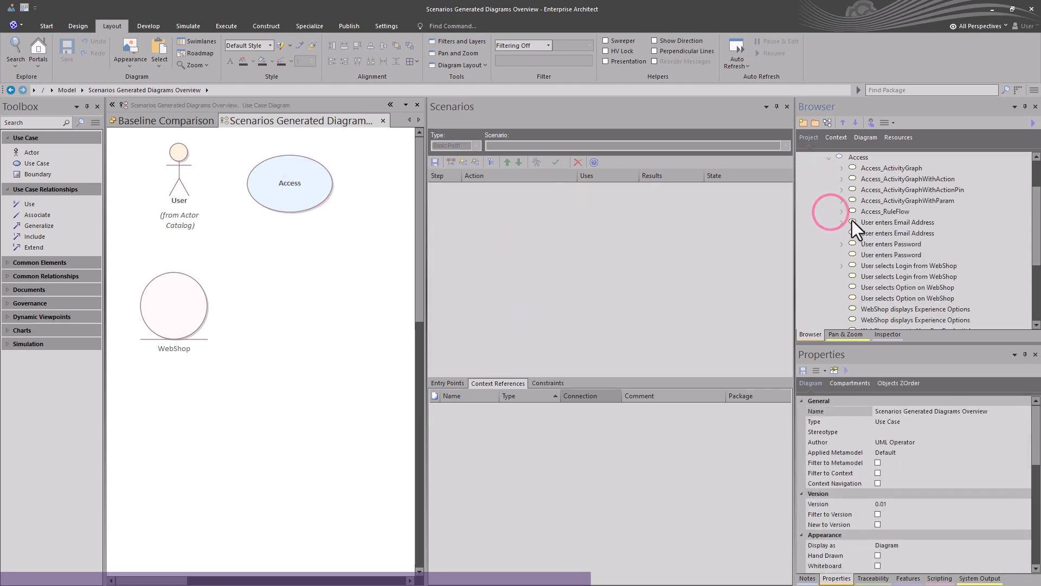
{"action": "scroll", "coordinate": [868, 217], "scroll_direction": "down", "scroll_amount": 3}
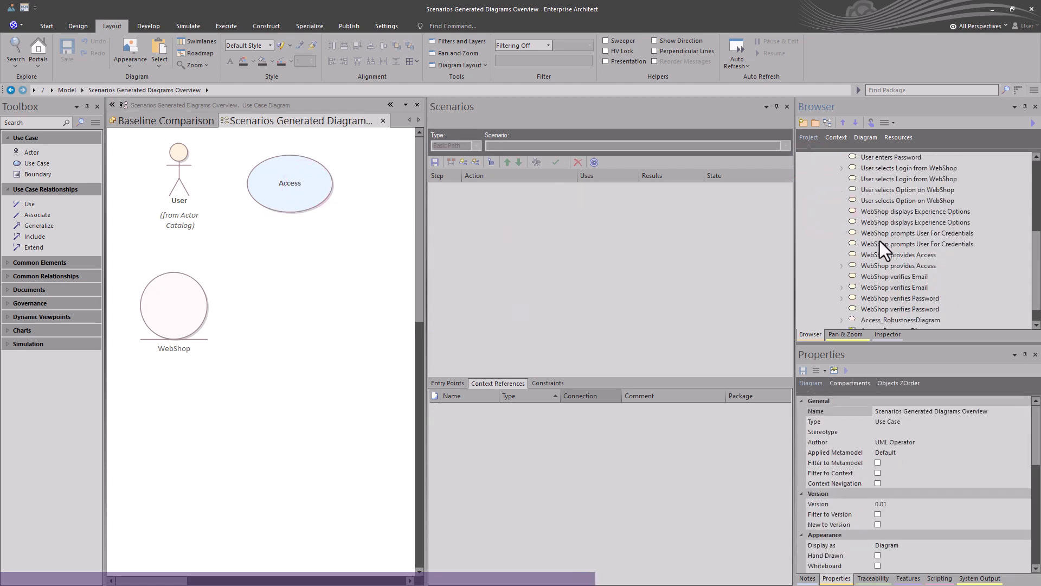
{"action": "scroll", "coordinate": [897, 282], "scroll_direction": "up", "scroll_amount": 3}
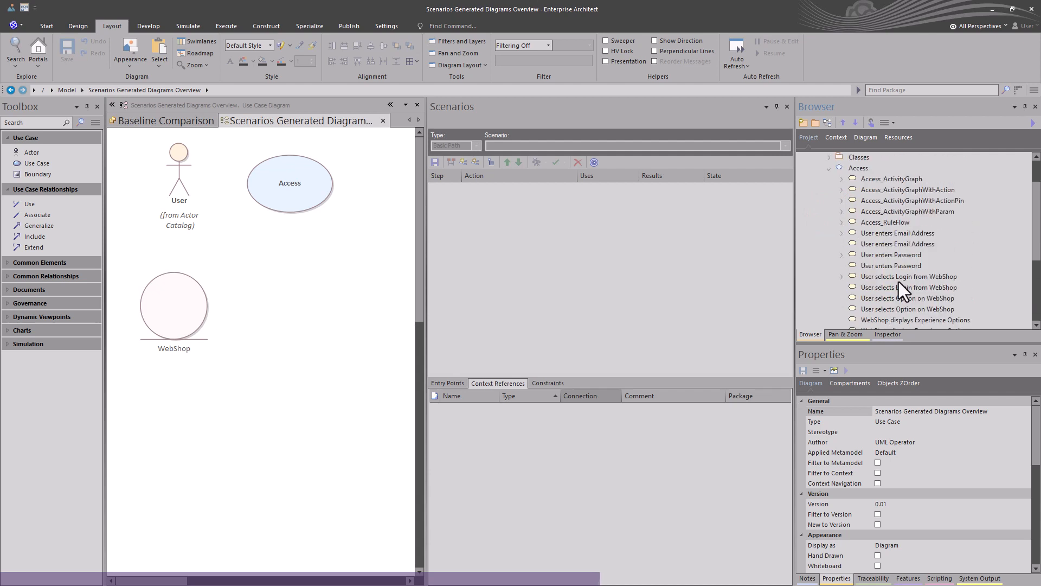
{"action": "scroll", "coordinate": [899, 282], "scroll_direction": "up", "scroll_amount": 1}
{"action": "scroll", "coordinate": [899, 275], "scroll_direction": "down", "scroll_amount": 5}
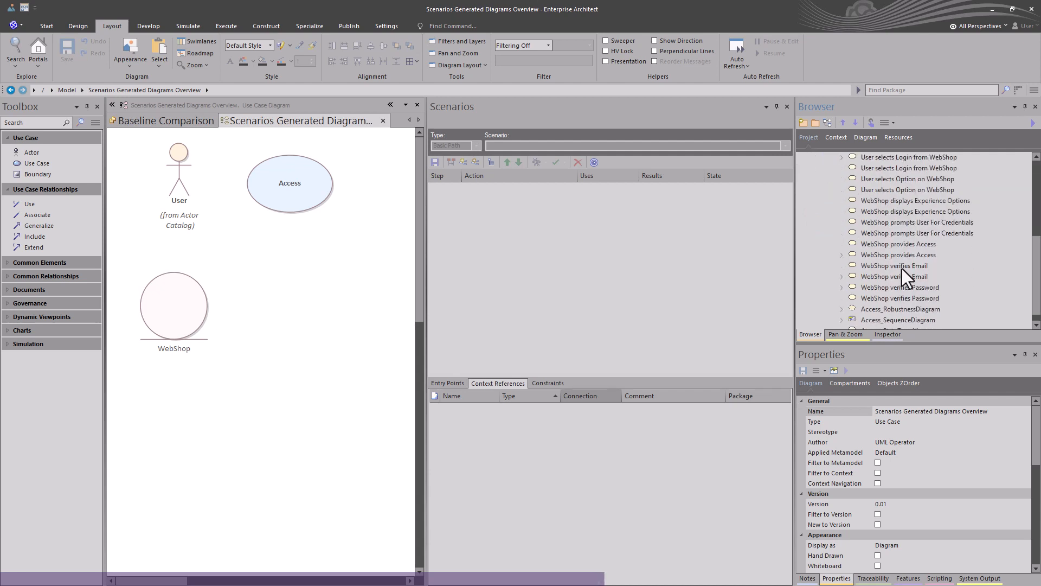
{"action": "scroll", "coordinate": [908, 262], "scroll_direction": "up", "scroll_amount": 3}
{"action": "scroll", "coordinate": [932, 246], "scroll_direction": "down", "scroll_amount": 4}
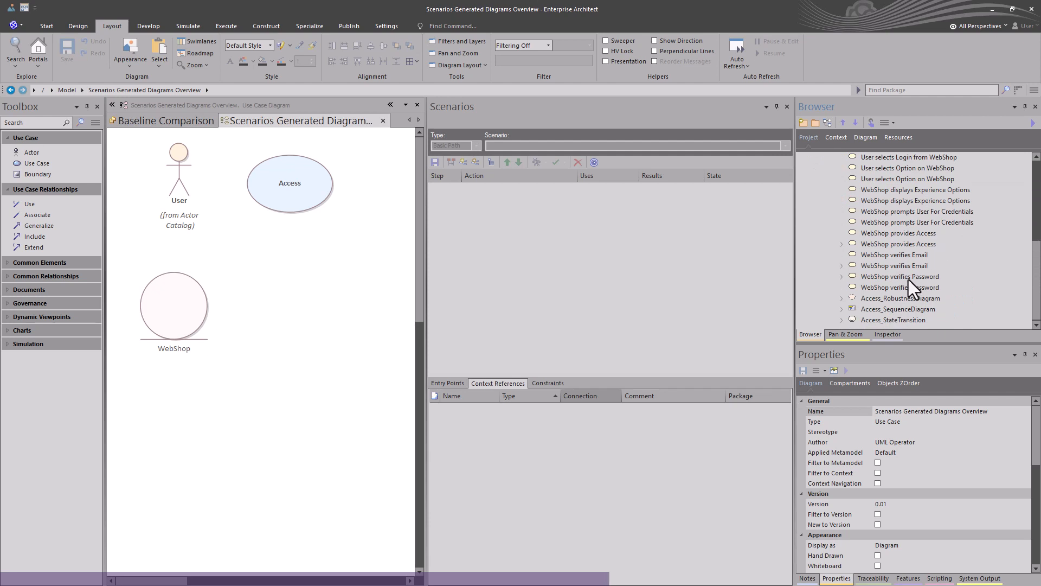
{"action": "left_click", "coordinate": [900, 320]}
{"action": "left_click", "coordinate": [842, 320]}
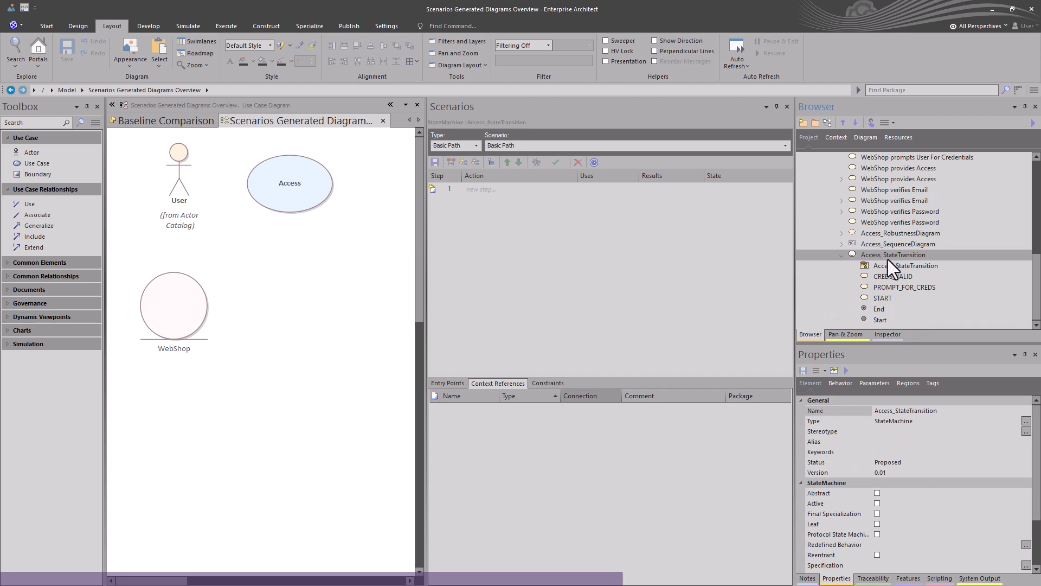
Place the Access_StateTransition state machine on the overview diagram below the Access use case and try to open it.
{"action": "left_click_drag", "start_coordinate": [883, 258], "coordinate": [294, 292]}
{"action": "left_click", "coordinate": [496, 333]}
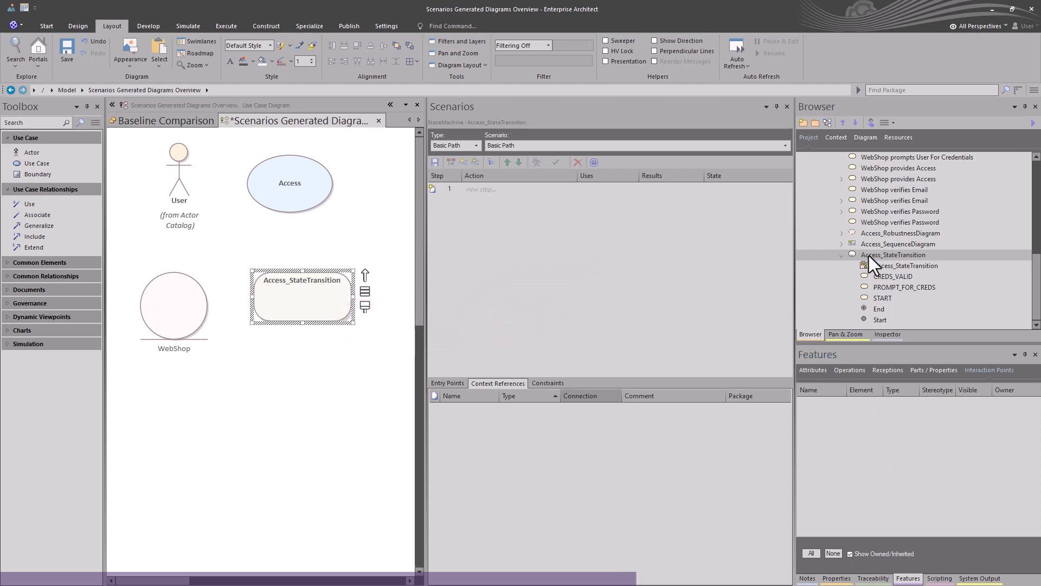
{"action": "left_click", "coordinate": [298, 362]}
{"action": "left_click", "coordinate": [299, 308]}
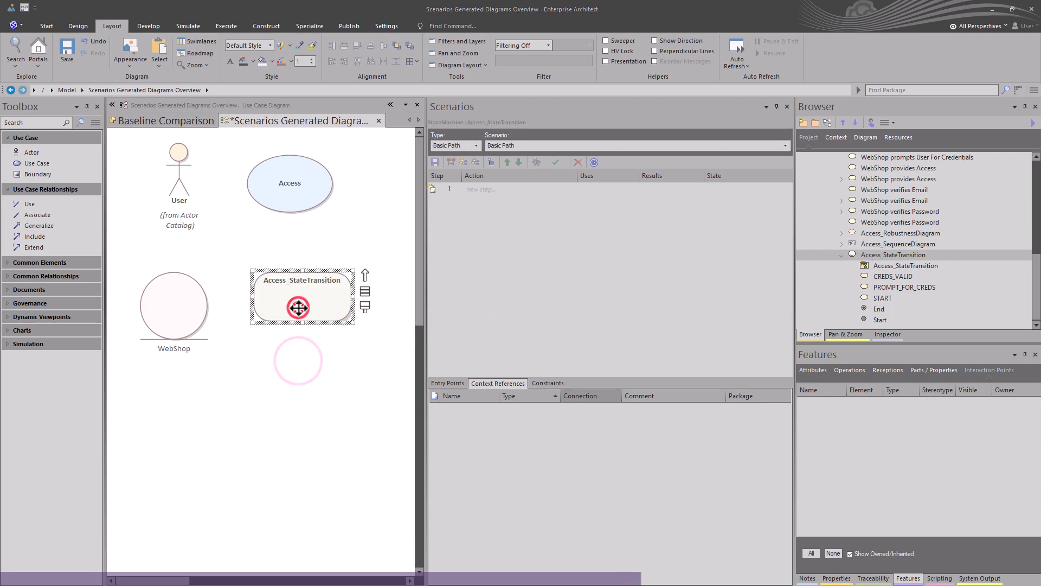
{"action": "double_click", "coordinate": [298, 308]}
{"action": "left_click", "coordinate": [575, 504]}
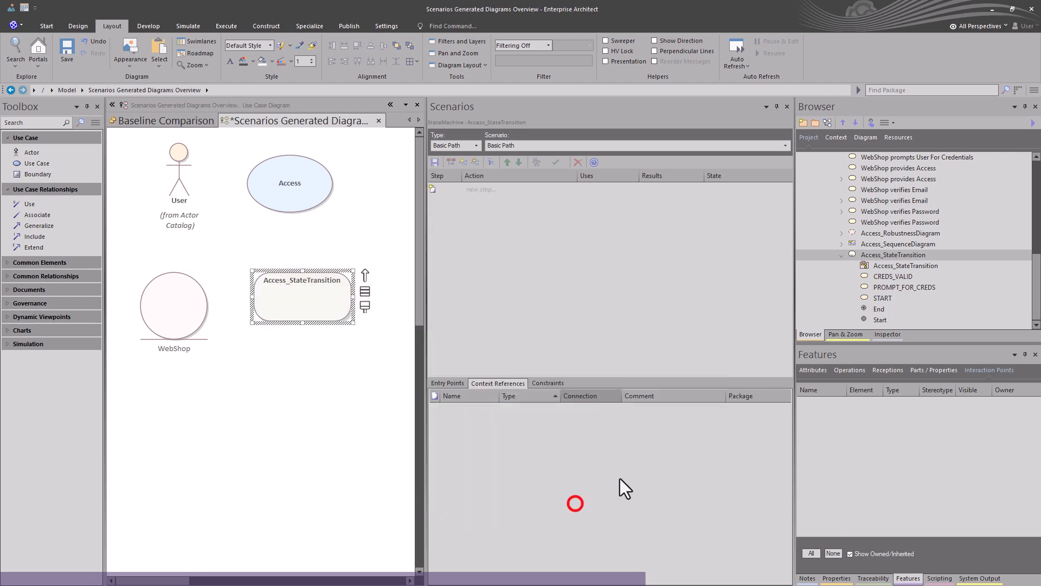
View the generated Access_StateTransition state machine diagram and return to the Scenarios Generated Diagrams Overview diagram.
{"action": "double_click", "coordinate": [891, 268]}
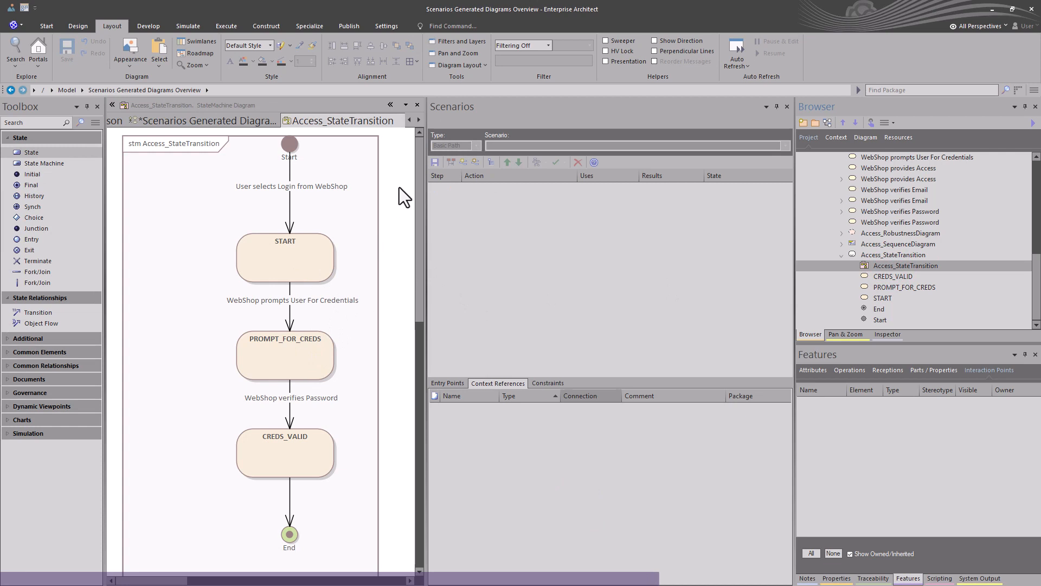
{"action": "left_click", "coordinate": [419, 105]}
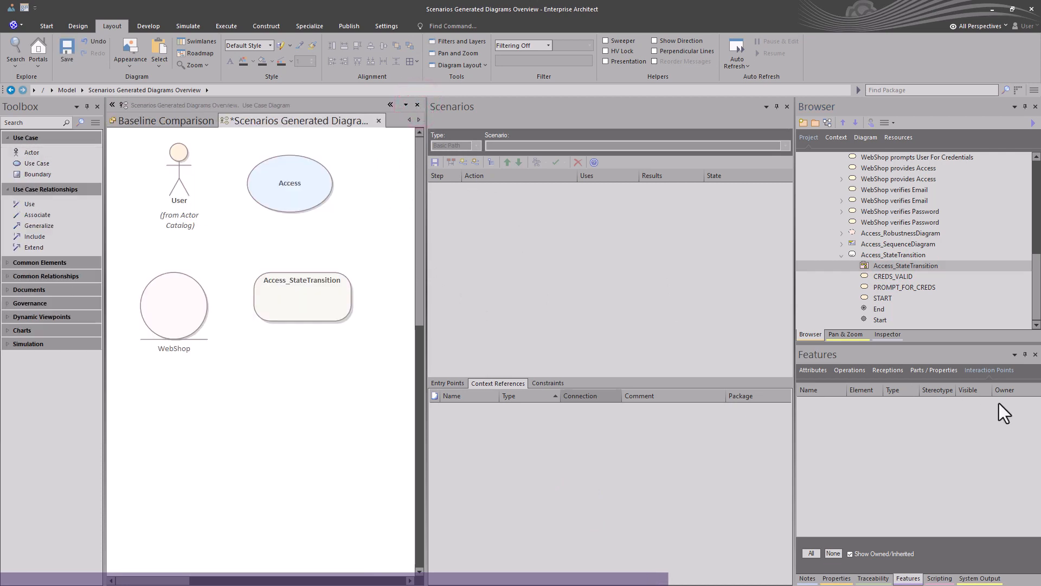
Place the 1_Basic_Path sequence diagram from Access_SequenceDiagram on the overview diagram as a Diagram Frame below the other elements.
{"action": "left_click", "coordinate": [841, 244]}
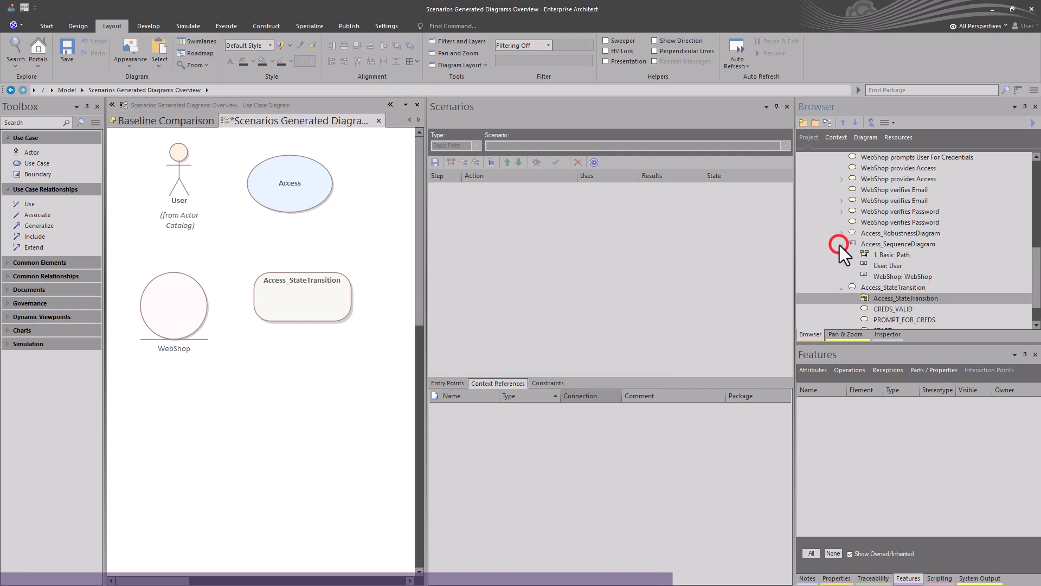
{"action": "left_click_drag", "start_coordinate": [883, 255], "coordinate": [247, 398]}
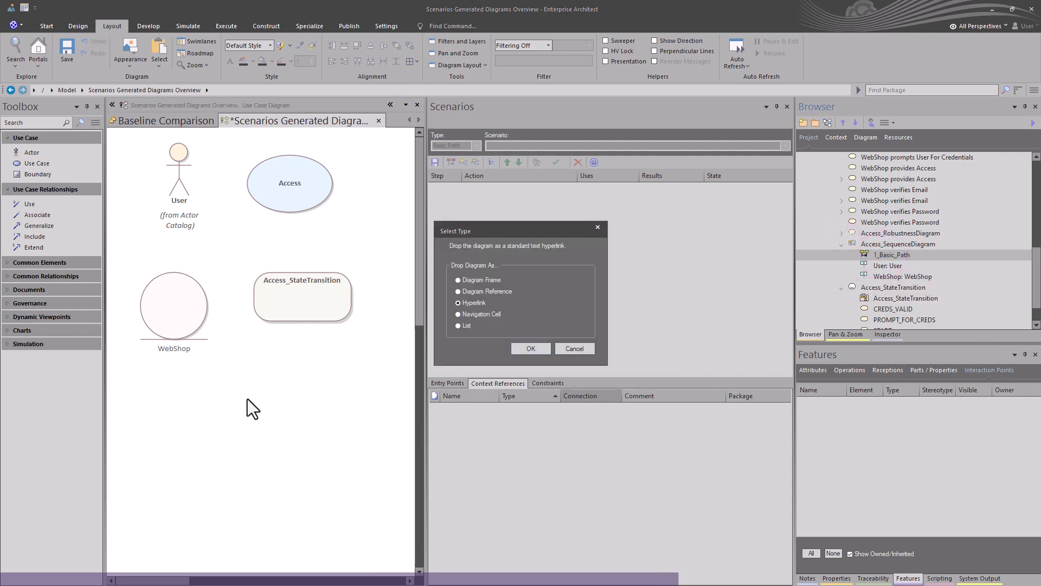
{"action": "left_click", "coordinate": [482, 313]}
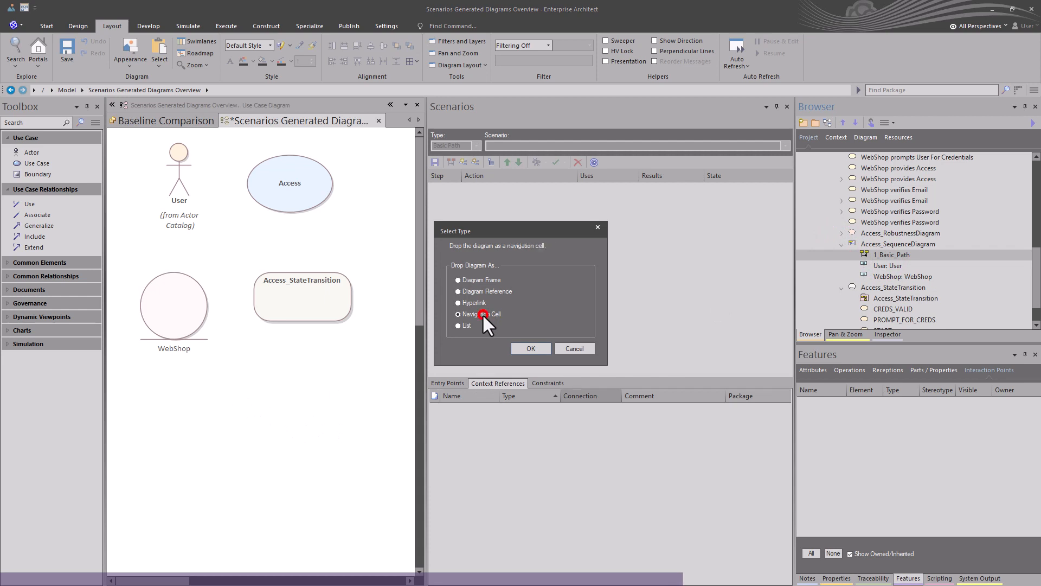
{"action": "left_click", "coordinate": [471, 279]}
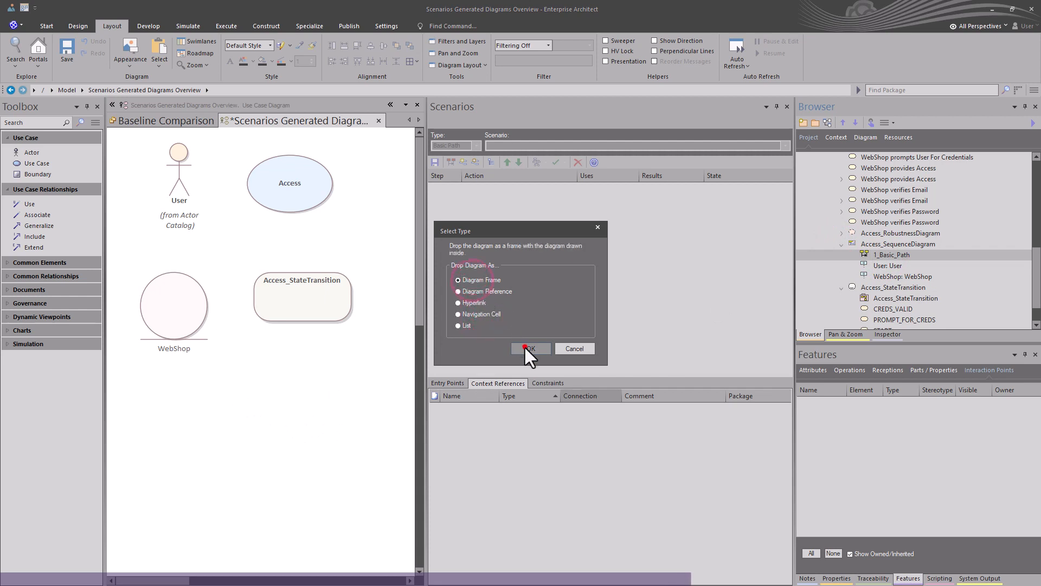
{"action": "left_click", "coordinate": [525, 347]}
{"action": "left_click_drag", "start_coordinate": [342, 445], "coordinate": [229, 403]}
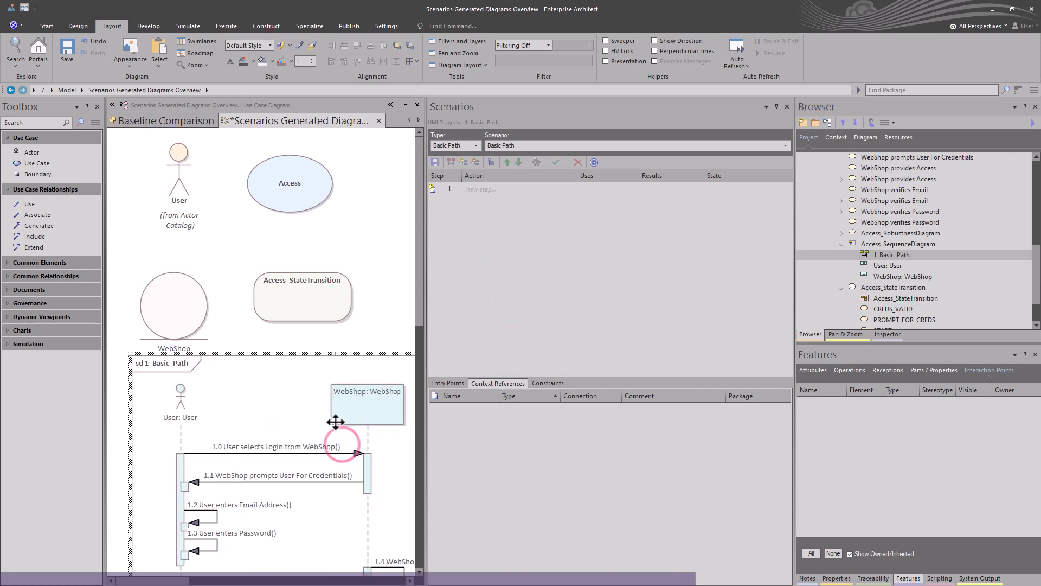
Widen the diagram area to examine the embedded 1_Basic_Path frame, and view its full sequence diagram before closing it.
{"action": "left_click_drag", "start_coordinate": [425, 389], "coordinate": [566, 391]}
{"action": "scroll", "coordinate": [473, 448], "scroll_direction": "down", "scroll_amount": 8}
{"action": "scroll", "coordinate": [380, 412], "scroll_direction": "up", "scroll_amount": 4}
{"action": "left_click", "coordinate": [254, 324]}
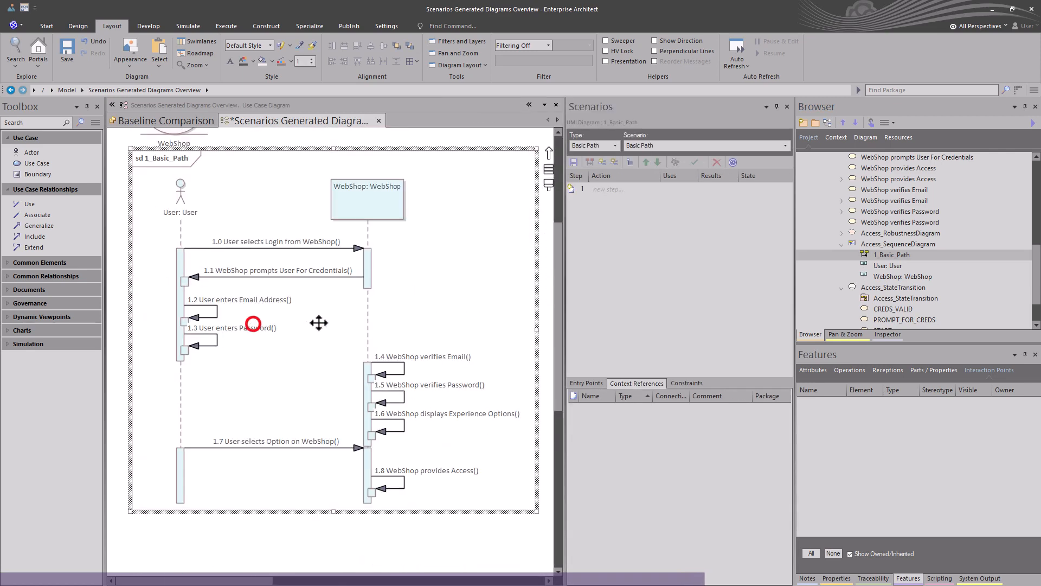
{"action": "left_click", "coordinate": [431, 571]}
{"action": "left_click", "coordinate": [429, 316]}
{"action": "double_click", "coordinate": [428, 317]}
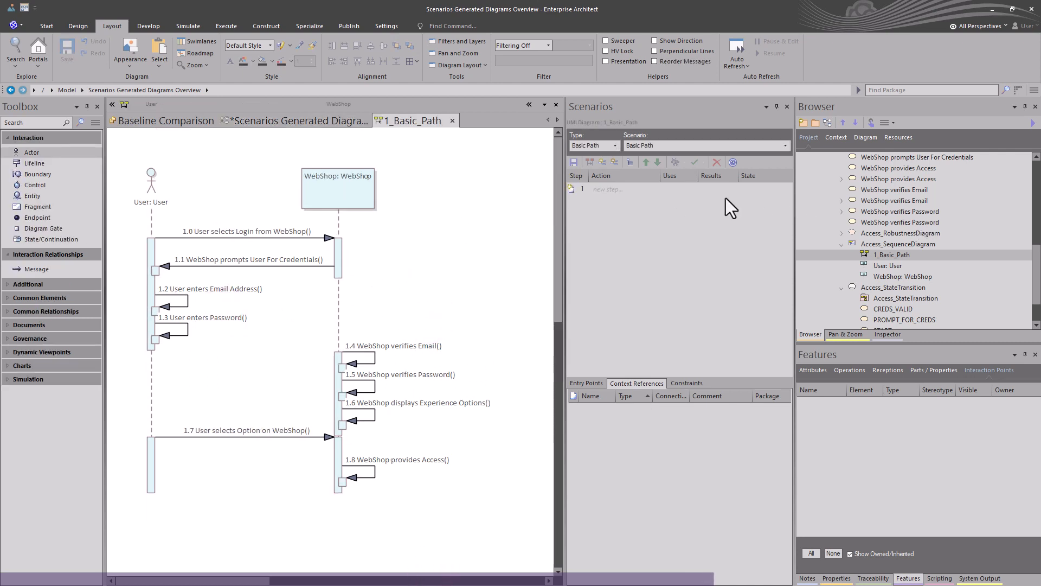
{"action": "left_click", "coordinate": [452, 121]}
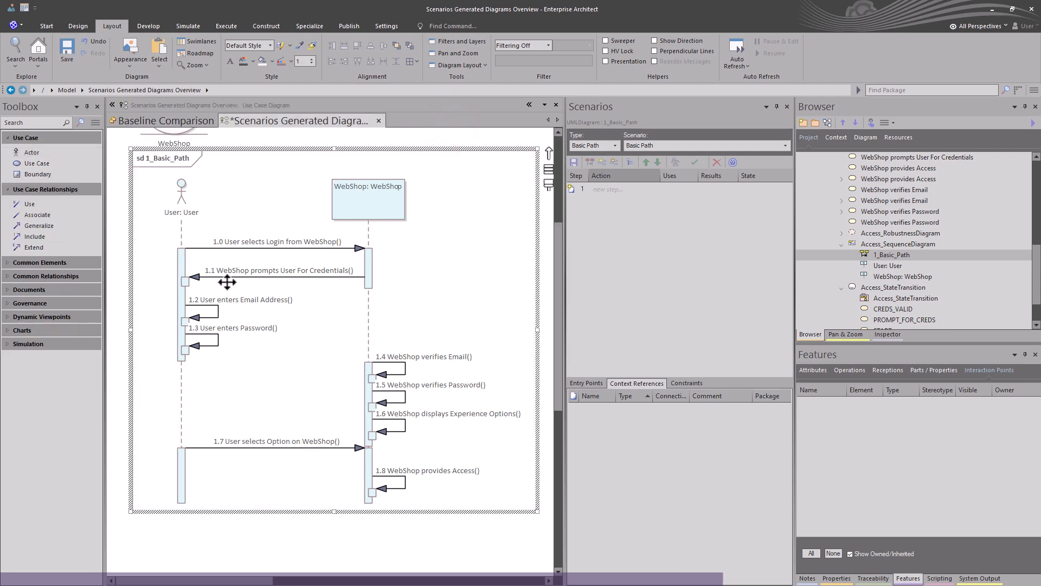
Locate the 1_Basic_Path frame element in the project tree and delete it from the model.
{"action": "left_click", "coordinate": [247, 532]}
{"action": "left_click", "coordinate": [249, 499]}
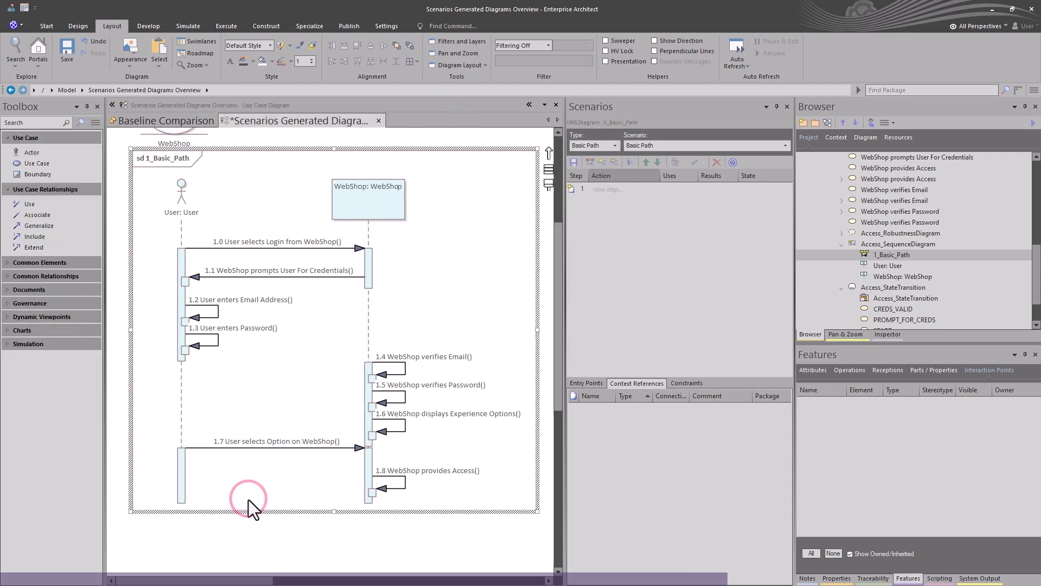
{"action": "key", "text": "alt"}
{"action": "key", "text": "alt+g"}
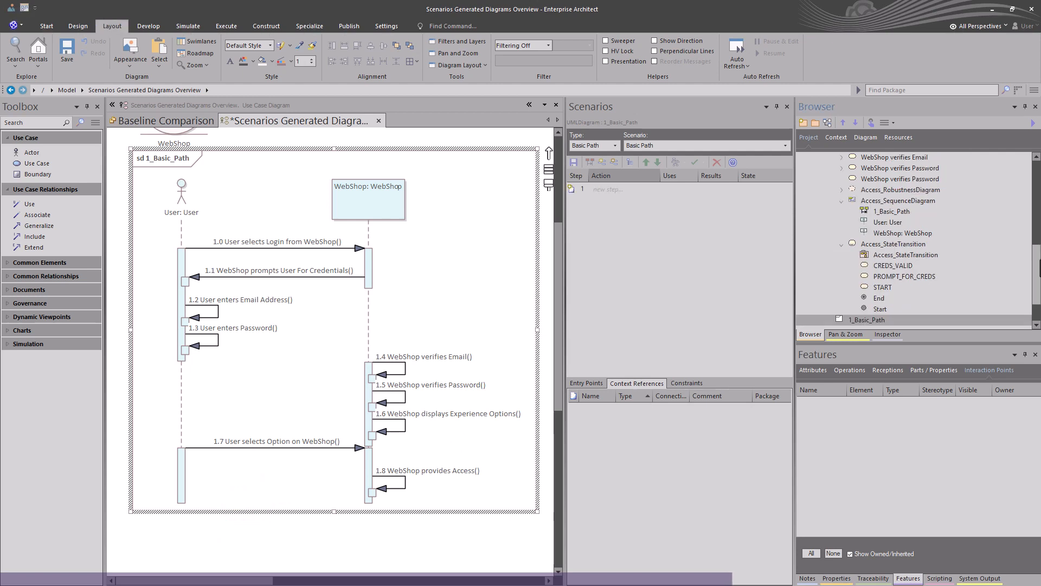
{"action": "right_click", "coordinate": [860, 321]}
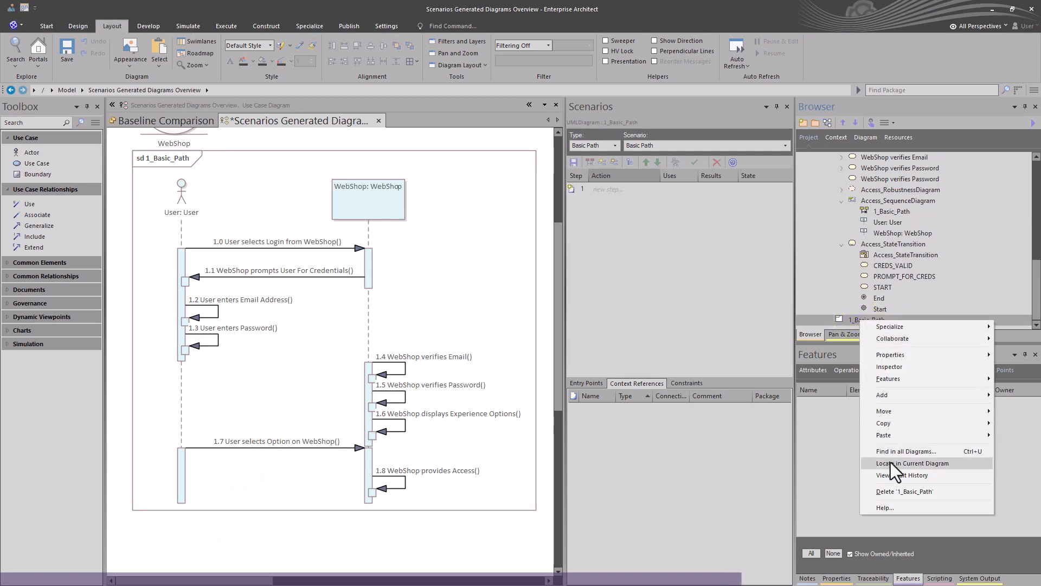
{"action": "left_click", "coordinate": [899, 492]}
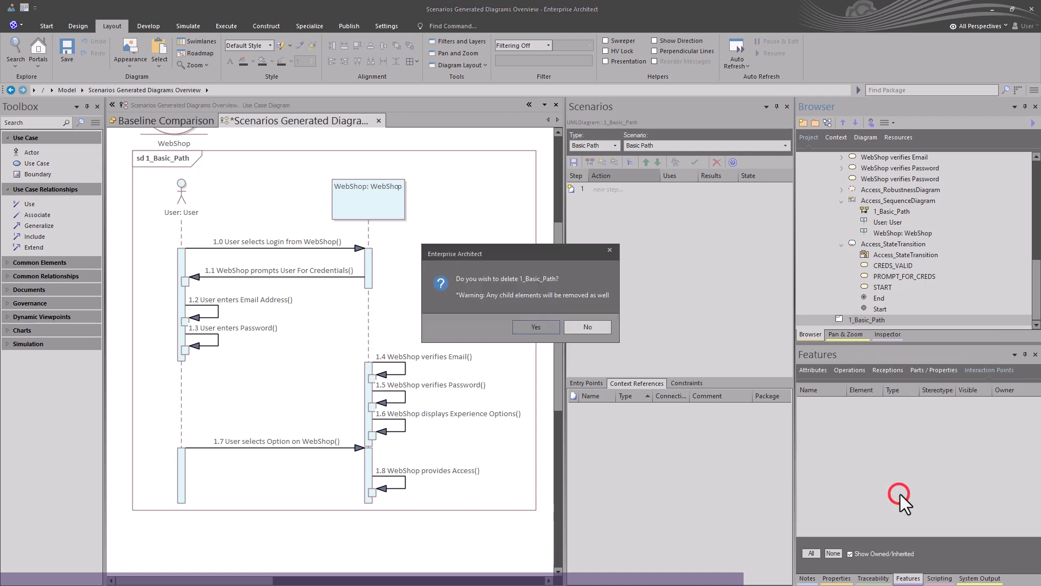
{"action": "left_click", "coordinate": [541, 328]}
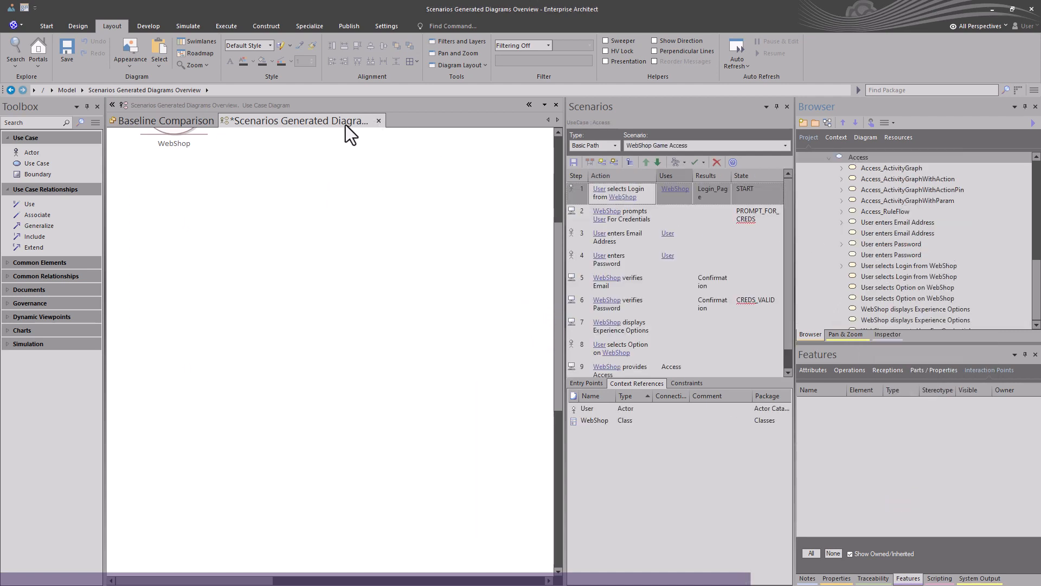
Review the elements generated beneath the Access use case and collapse Access_SequenceDiagram and Access_StateTransition in the project tree.
{"action": "scroll", "coordinate": [297, 207], "scroll_direction": "up", "scroll_amount": 5}
{"action": "left_click", "coordinate": [297, 190]}
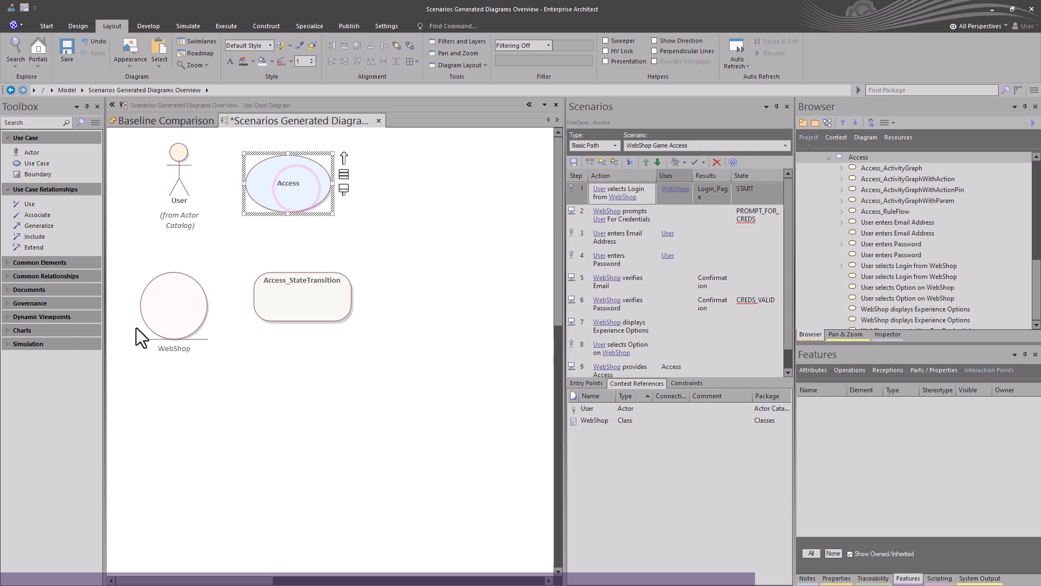
{"action": "left_click", "coordinate": [172, 325]}
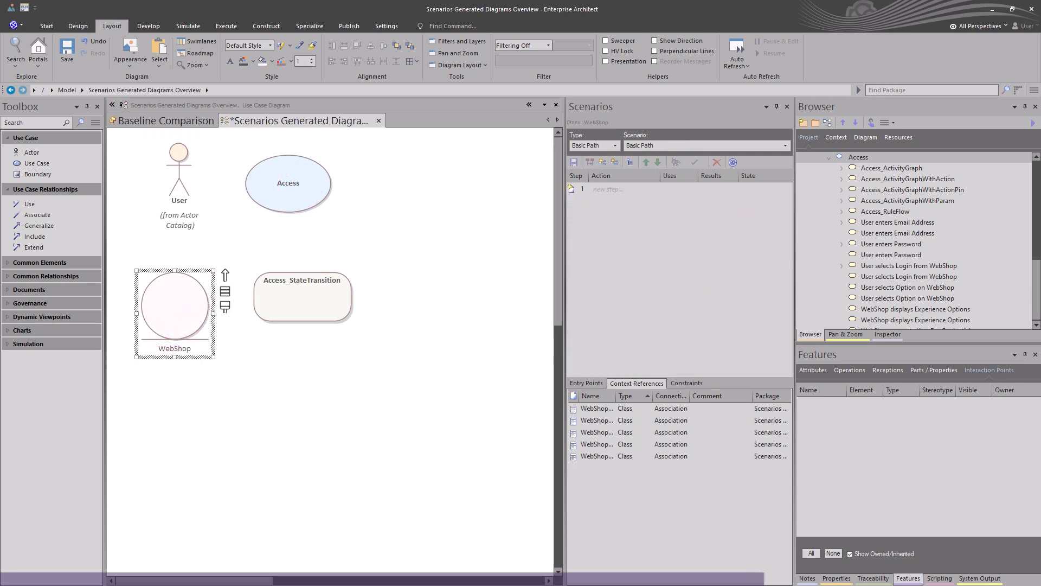
{"action": "scroll", "coordinate": [930, 296], "scroll_direction": "down", "scroll_amount": 1}
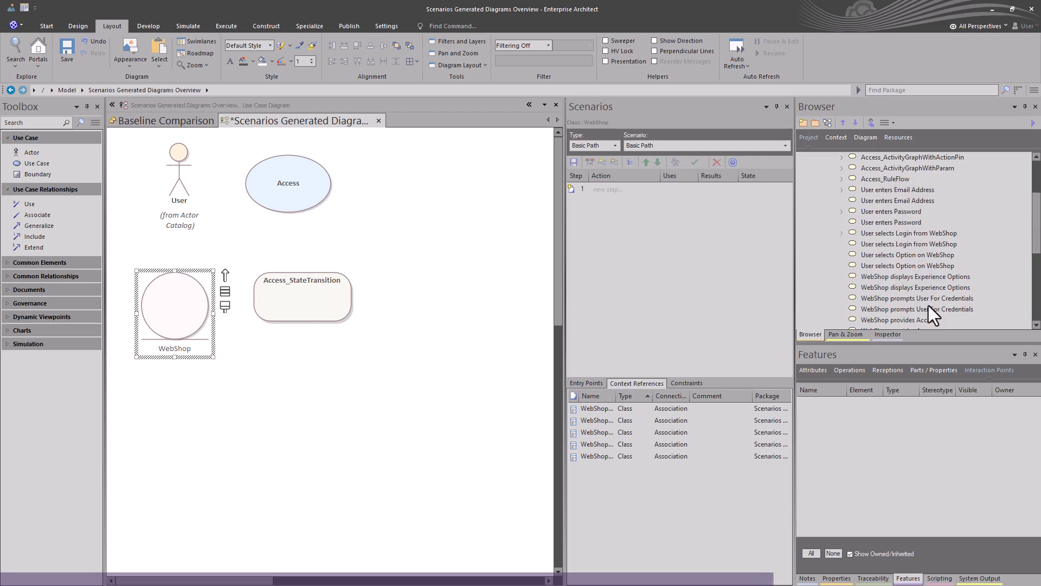
{"action": "scroll", "coordinate": [929, 304], "scroll_direction": "down", "scroll_amount": 3}
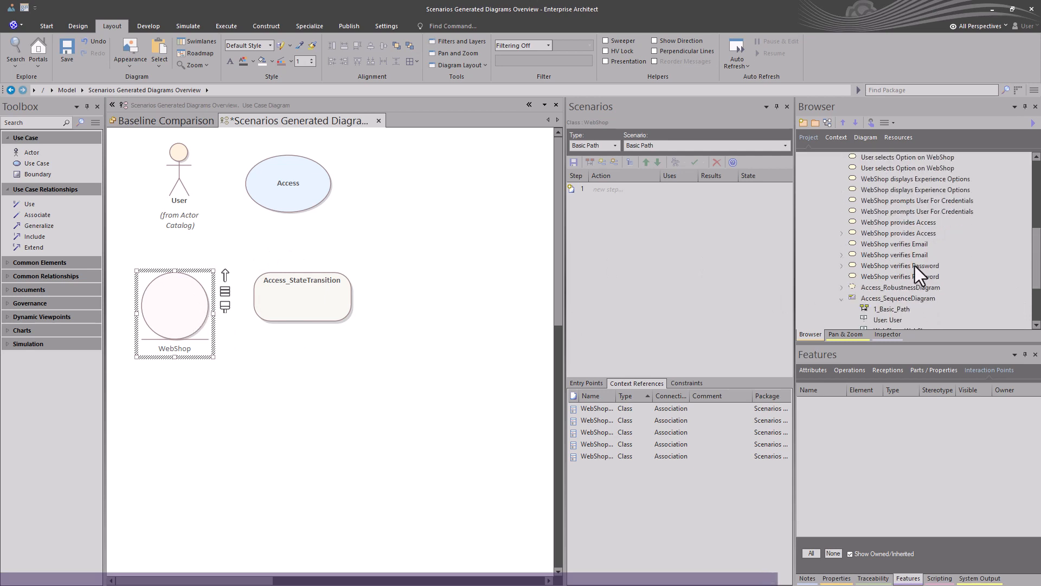
{"action": "scroll", "coordinate": [919, 263], "scroll_direction": "up", "scroll_amount": 1}
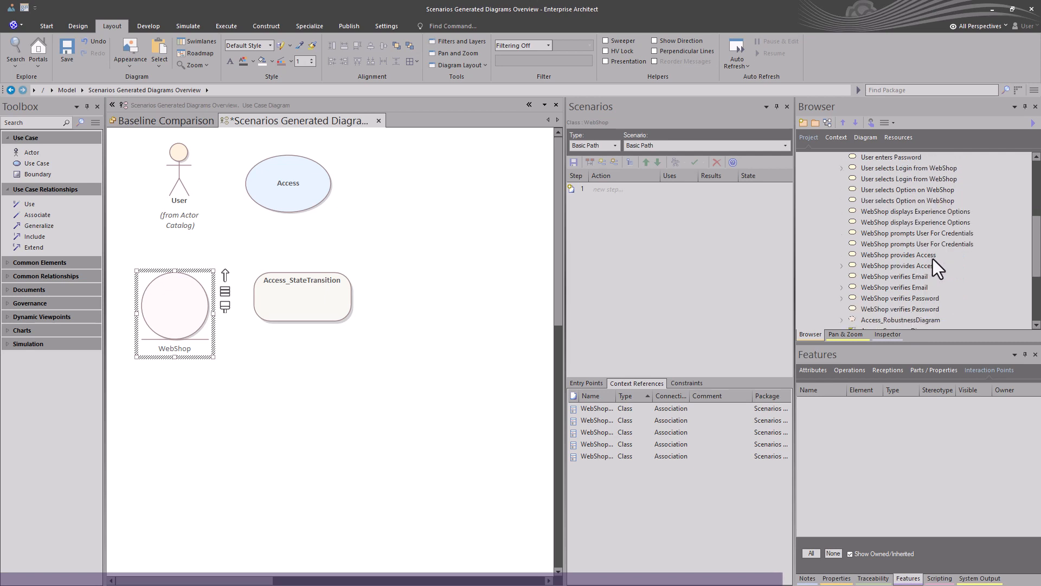
{"action": "scroll", "coordinate": [933, 262], "scroll_direction": "down", "scroll_amount": 2}
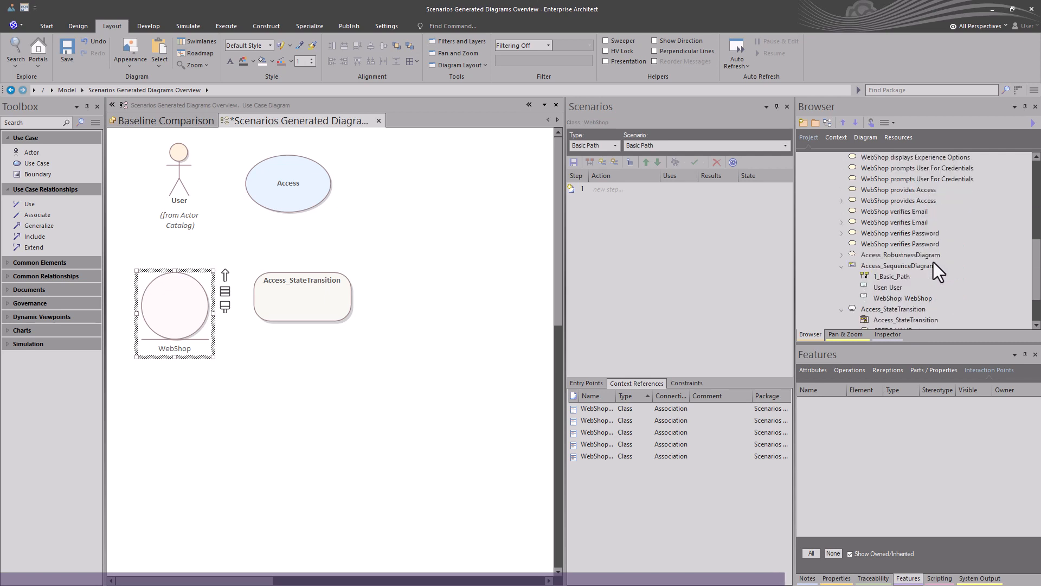
{"action": "left_click", "coordinate": [841, 266]}
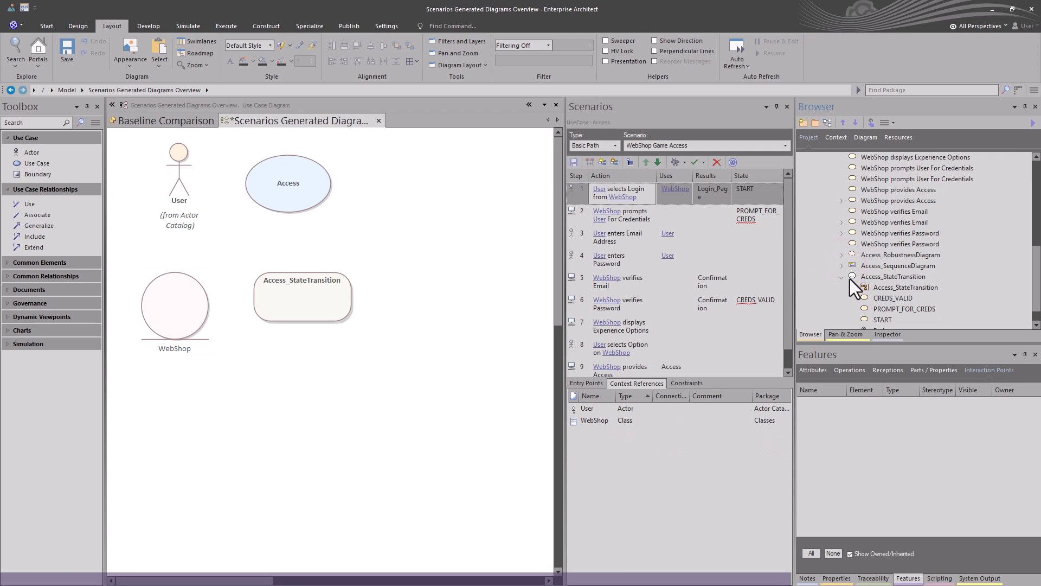
{"action": "left_click", "coordinate": [849, 278]}
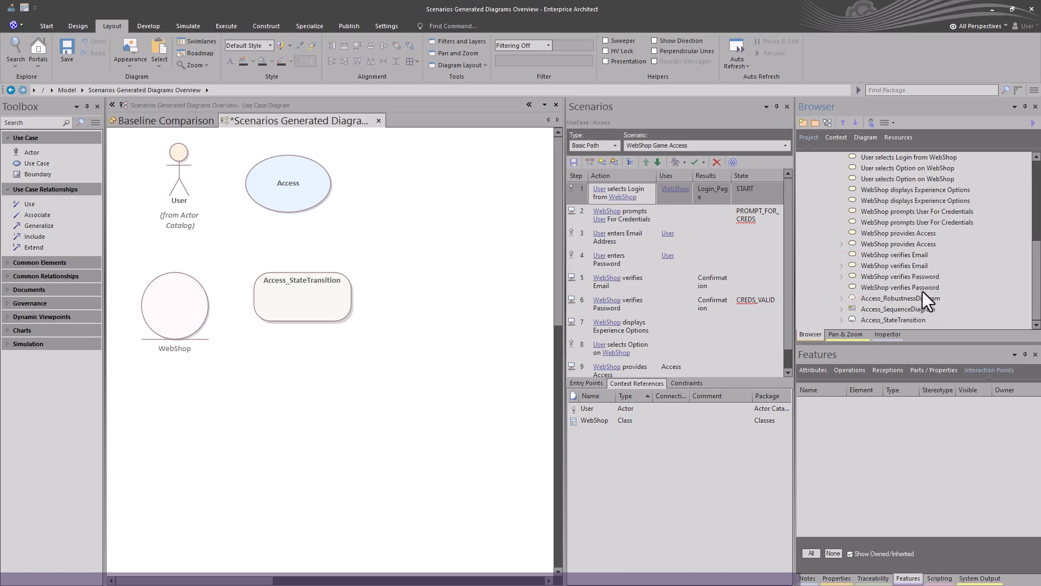
Remove the entity stereotype from the WebShop class on the overview diagram.
{"action": "left_click", "coordinate": [177, 307]}
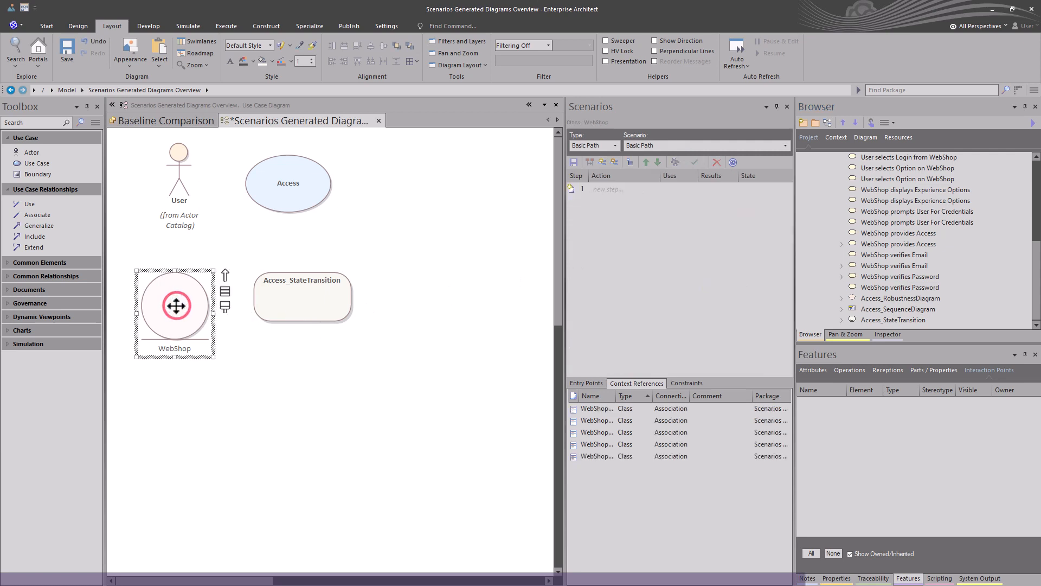
{"action": "left_click", "coordinate": [837, 578]}
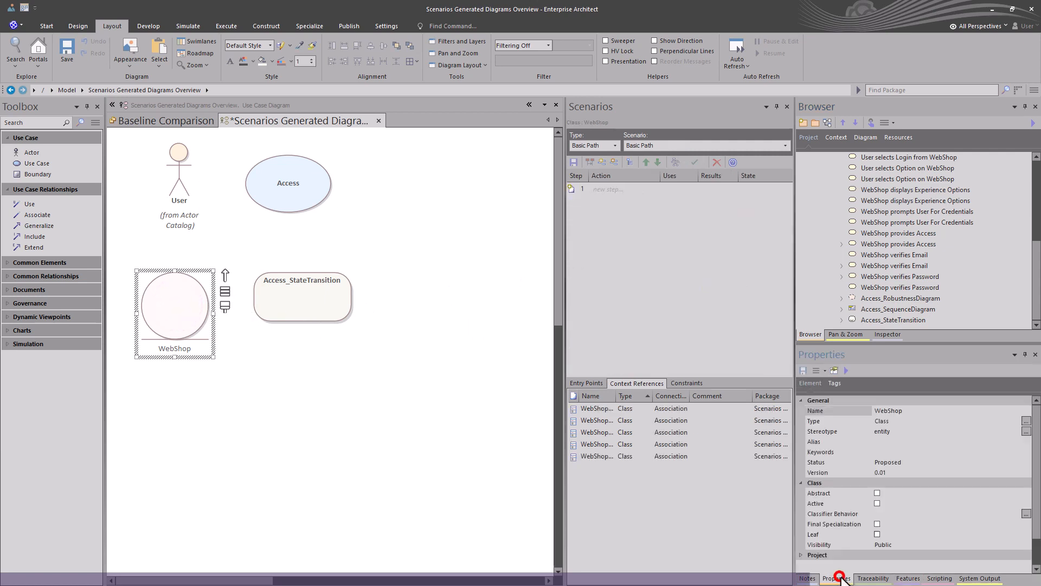
{"action": "left_click", "coordinate": [1026, 431]}
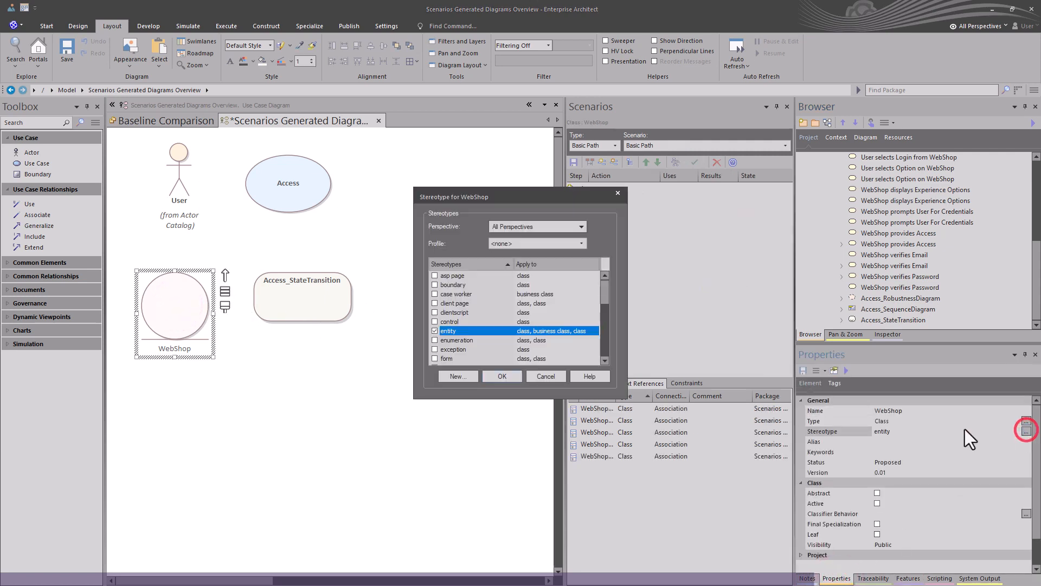
{"action": "left_click", "coordinate": [434, 331]}
{"action": "left_click", "coordinate": [502, 376]}
{"action": "left_click", "coordinate": [196, 412]}
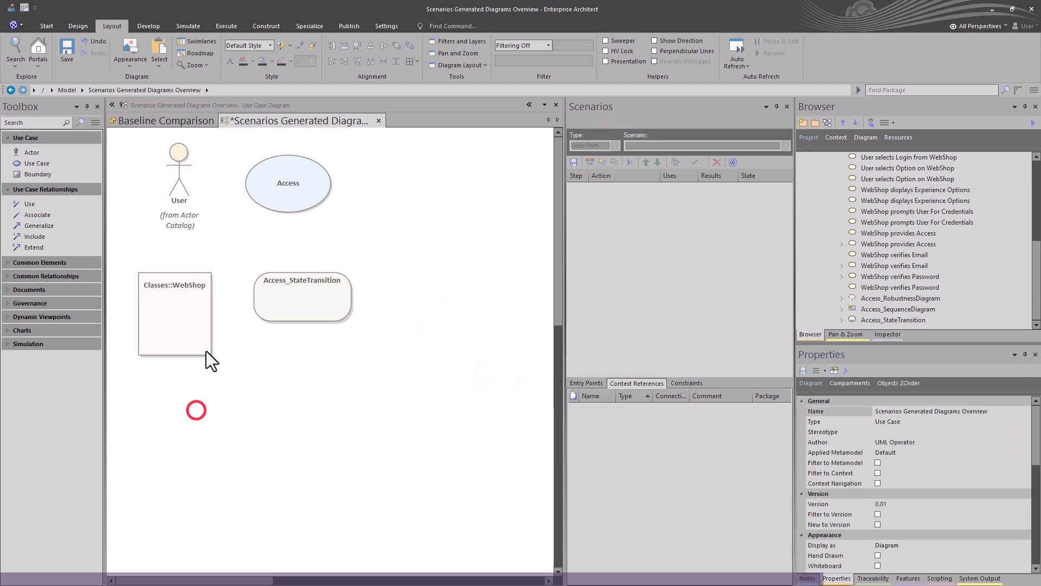
Shrink the WebShop class to a compact box and rearrange it beside the Access_StateTransition state machine below the Access use case.
{"action": "left_click_drag", "start_coordinate": [197, 335], "coordinate": [220, 377]}
{"action": "left_click", "coordinate": [250, 399]}
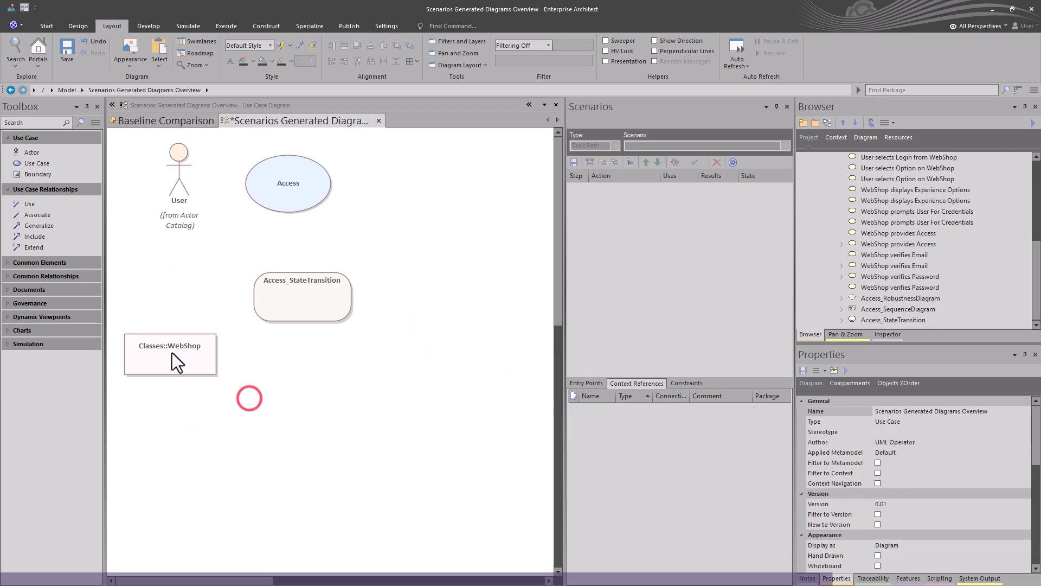
{"action": "left_click_drag", "start_coordinate": [171, 353], "coordinate": [205, 308]}
{"action": "left_click_drag", "start_coordinate": [303, 288], "coordinate": [343, 295]}
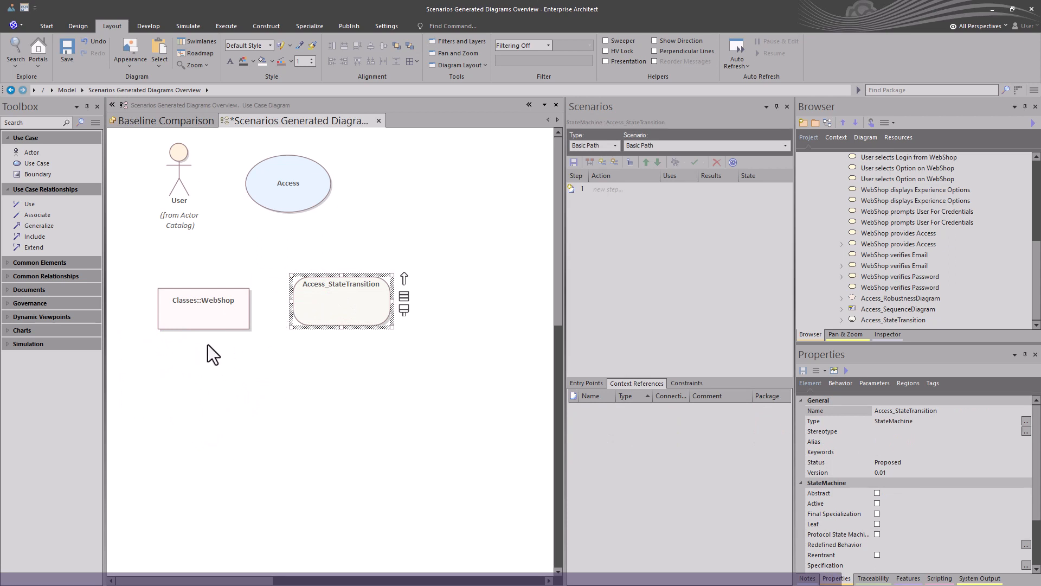
{"action": "left_click", "coordinate": [187, 355]}
{"action": "left_click", "coordinate": [201, 324]}
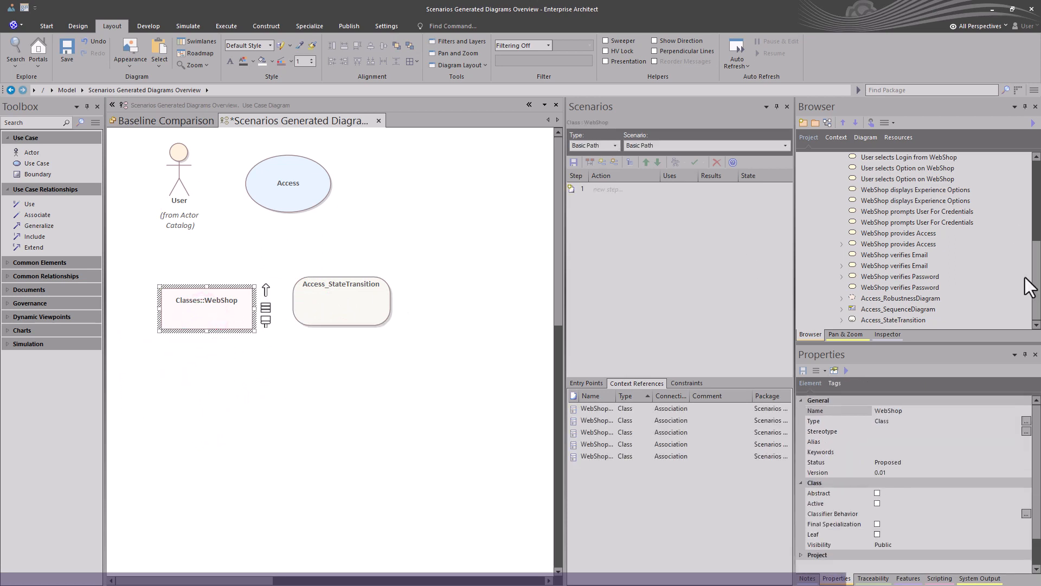
Regenerate the Robustness diagram from the Access use case's scenario, overwriting the existing diagram.
{"action": "left_click", "coordinate": [300, 183]}
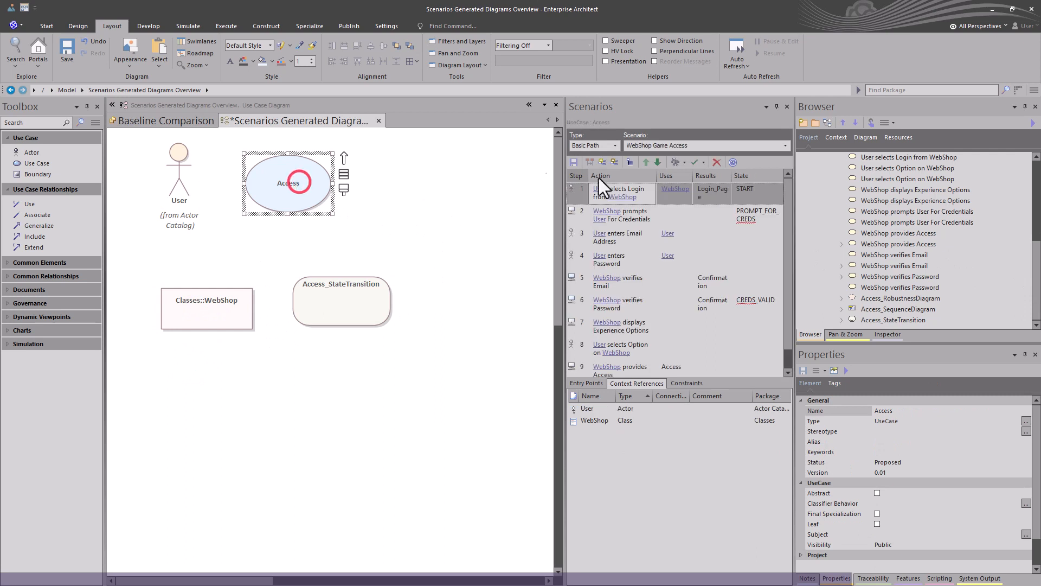
{"action": "left_click", "coordinate": [684, 164]}
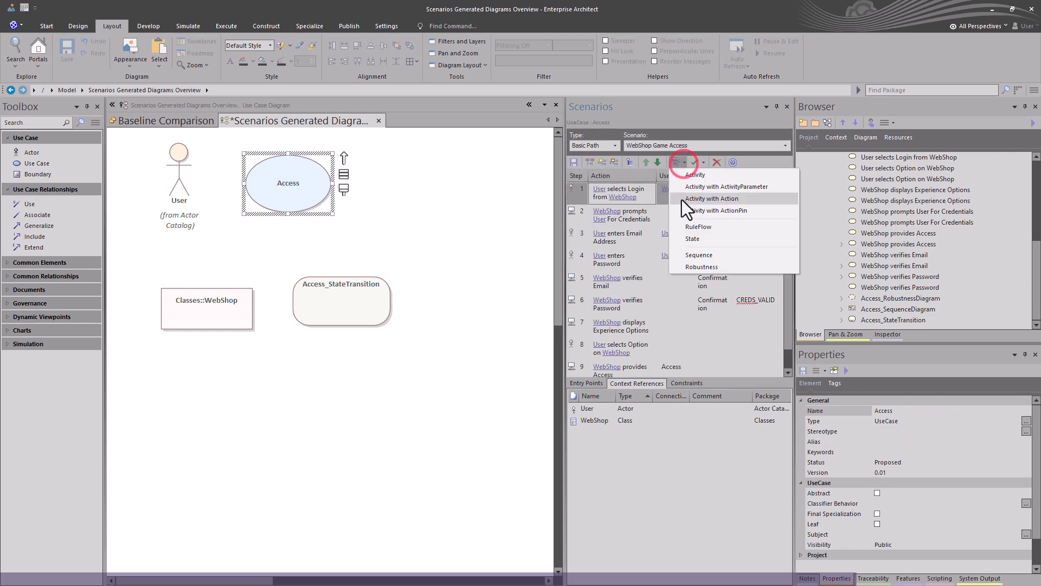
{"action": "left_click", "coordinate": [698, 267]}
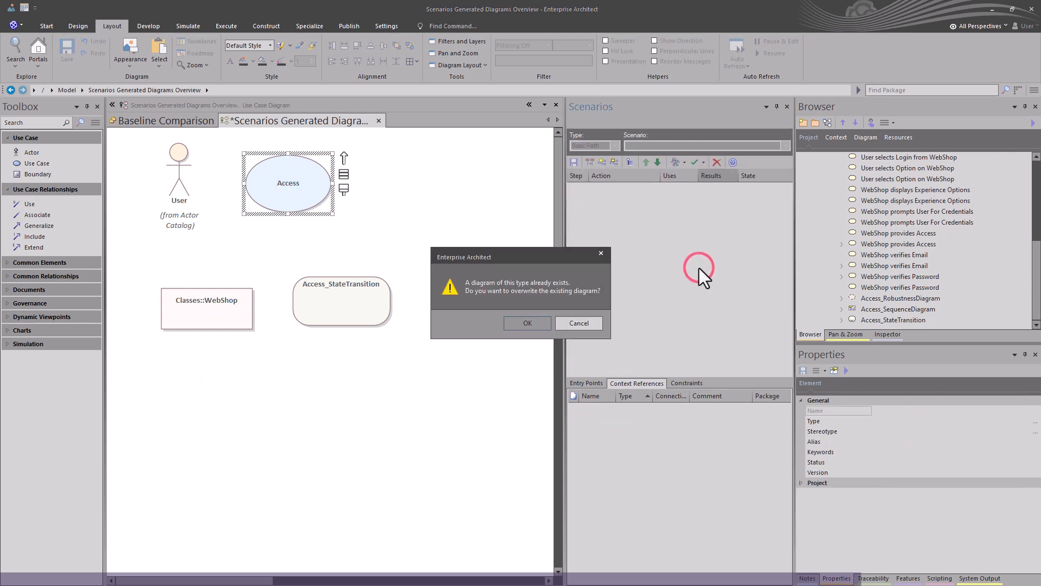
{"action": "left_click", "coordinate": [525, 324]}
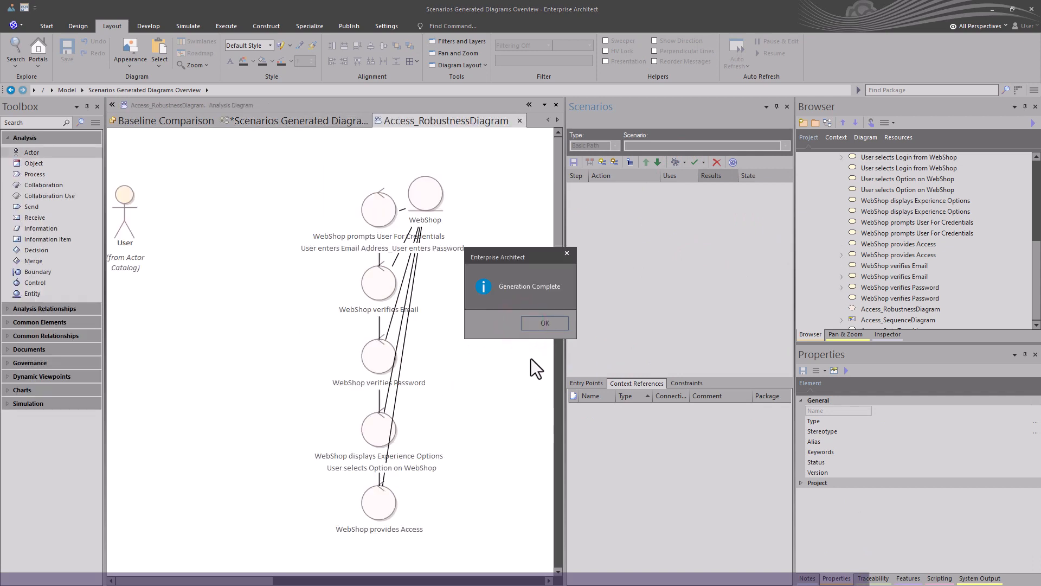
{"action": "left_click", "coordinate": [536, 325]}
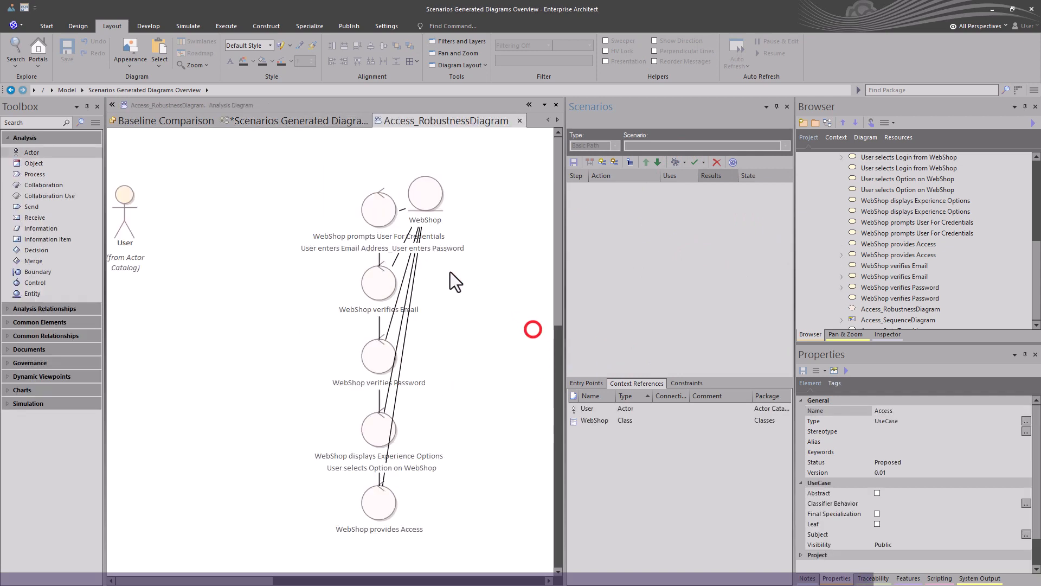
Separate the WebShop prompts User For Credentials control from the WebShop entity and raise WebShop slightly on the robustness diagram.
{"action": "left_click_drag", "start_coordinate": [359, 220], "coordinate": [237, 198]}
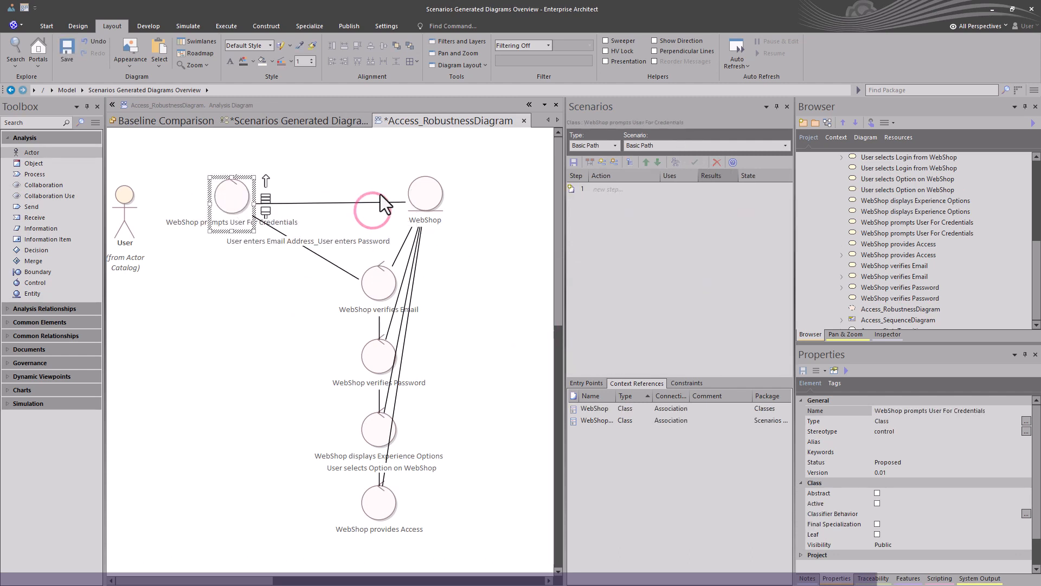
{"action": "left_click", "coordinate": [415, 185]}
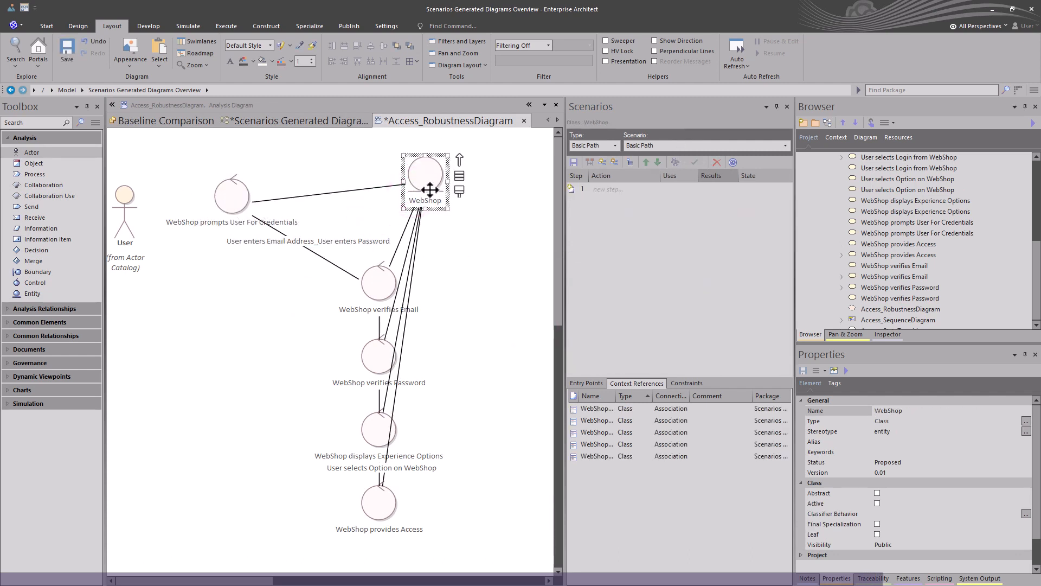
Inspect the WebShop class on the overview diagram and return to the Access robustness diagram.
{"action": "left_click", "coordinate": [294, 120]}
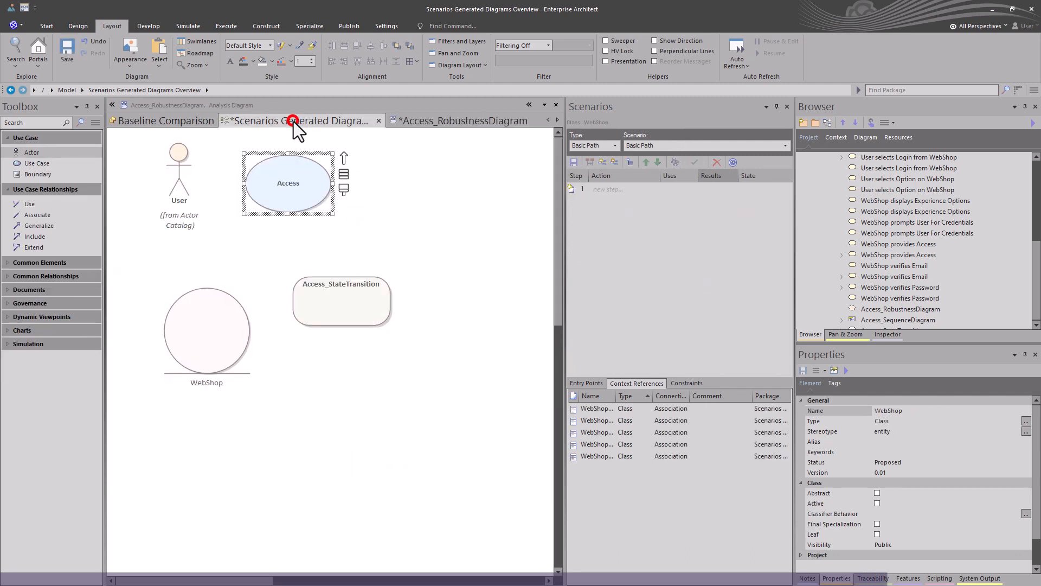
{"action": "left_click", "coordinate": [210, 355]}
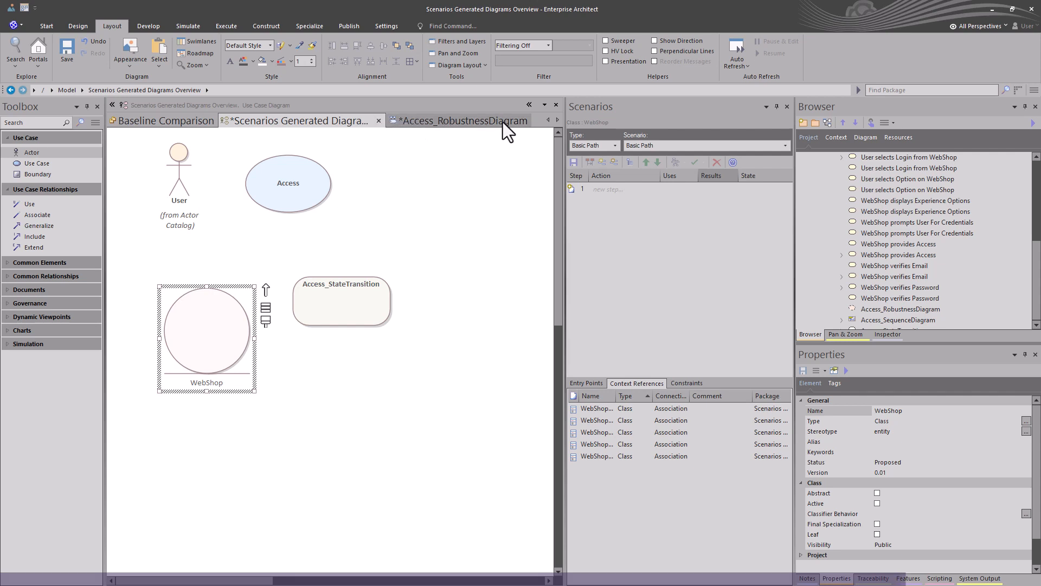
{"action": "left_click", "coordinate": [454, 133]}
Spread the verifies Email, verifies Password, displays Experience Options and provides Access controls apart around the WebShop entity.
{"action": "left_click_drag", "start_coordinate": [382, 284], "coordinate": [270, 312]}
{"action": "left_click_drag", "start_coordinate": [378, 356], "coordinate": [201, 402]}
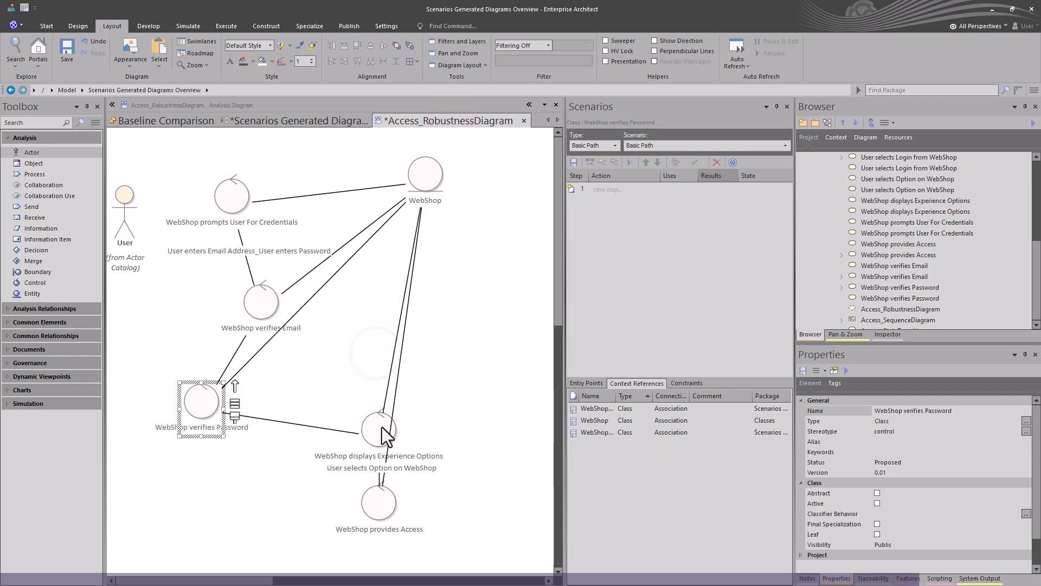
{"action": "left_click_drag", "start_coordinate": [382, 427], "coordinate": [245, 478]}
{"action": "left_click_drag", "start_coordinate": [378, 502], "coordinate": [479, 337]}
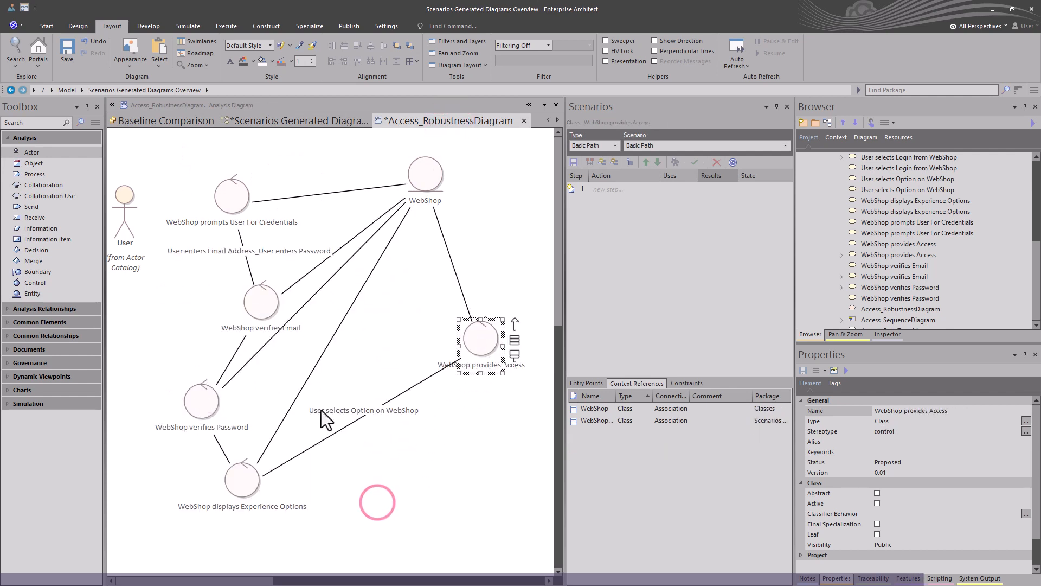
Arrange the verifies Password and verifies Email controls beneath the User actor and raise the credentials prompt control level with WebShop.
{"action": "left_click_drag", "start_coordinate": [204, 406], "coordinate": [141, 393]}
{"action": "left_click", "coordinate": [257, 295]}
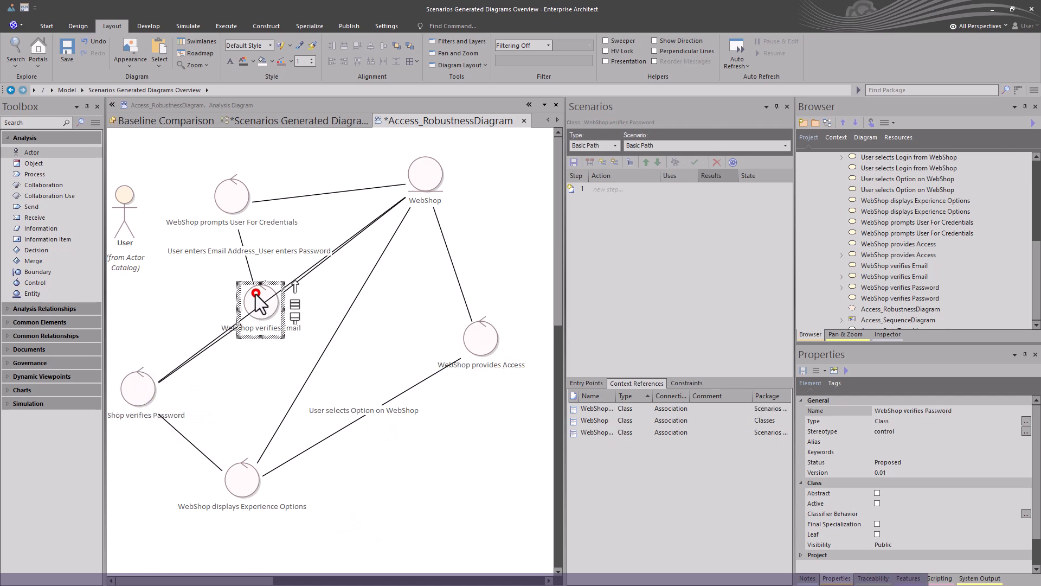
{"action": "left_click_drag", "start_coordinate": [256, 294], "coordinate": [142, 289]}
{"action": "left_click_drag", "start_coordinate": [232, 191], "coordinate": [269, 148]}
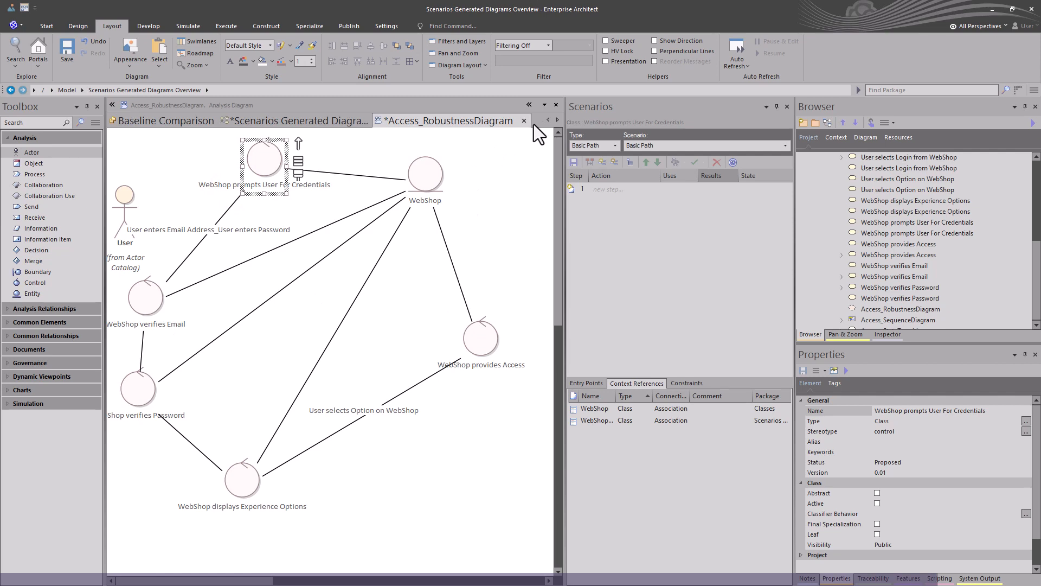
Save the rearranged robustness diagram and close it.
{"action": "key", "text": "ctrl+s"}
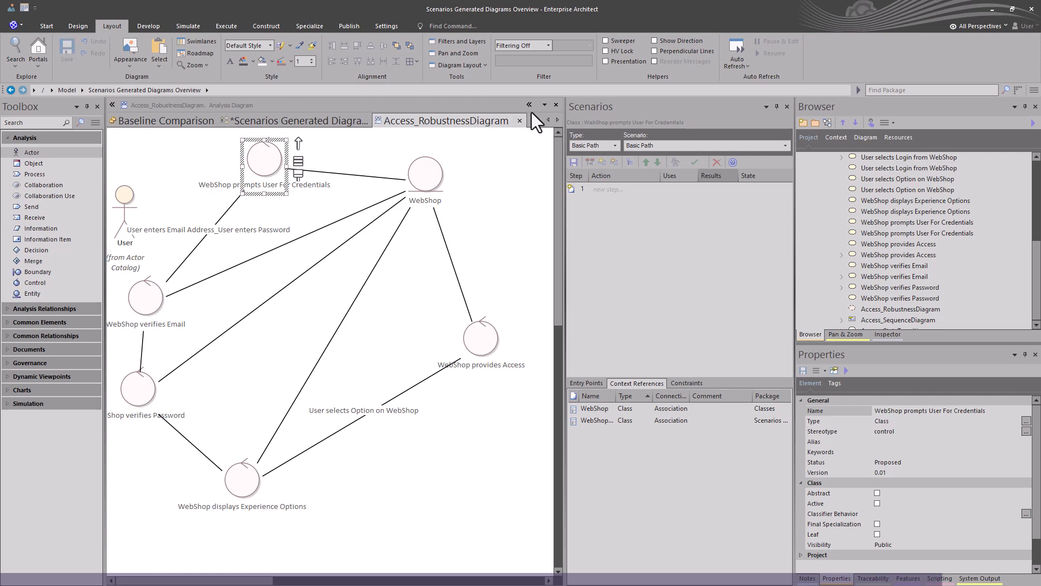
{"action": "left_click", "coordinate": [519, 121]}
Collapse the Access use case in the project tree and widen the Scenarios view showing its steps.
{"action": "left_click", "coordinate": [281, 165]}
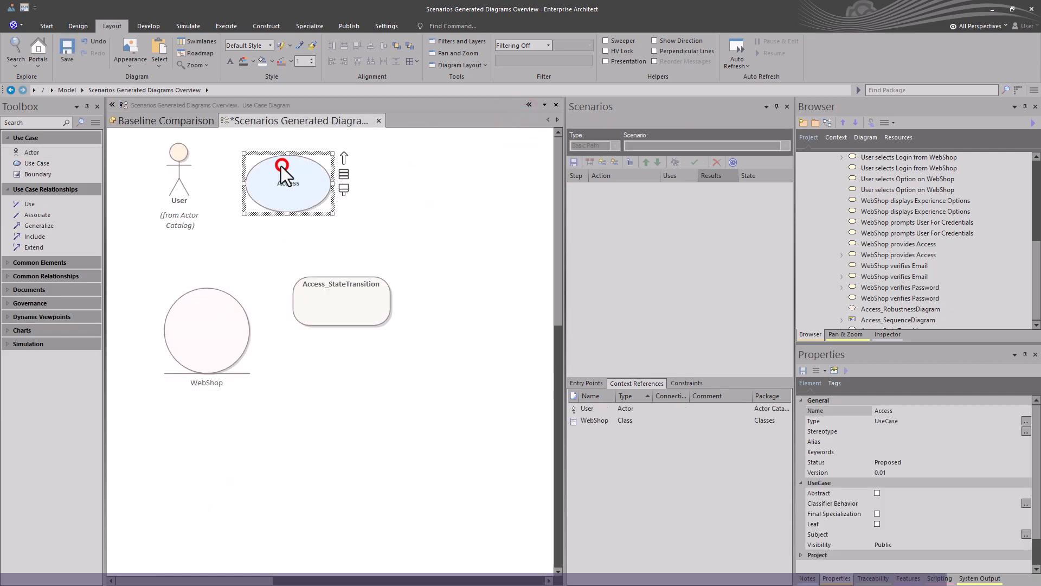
{"action": "scroll", "coordinate": [927, 277], "scroll_direction": "up", "scroll_amount": 4}
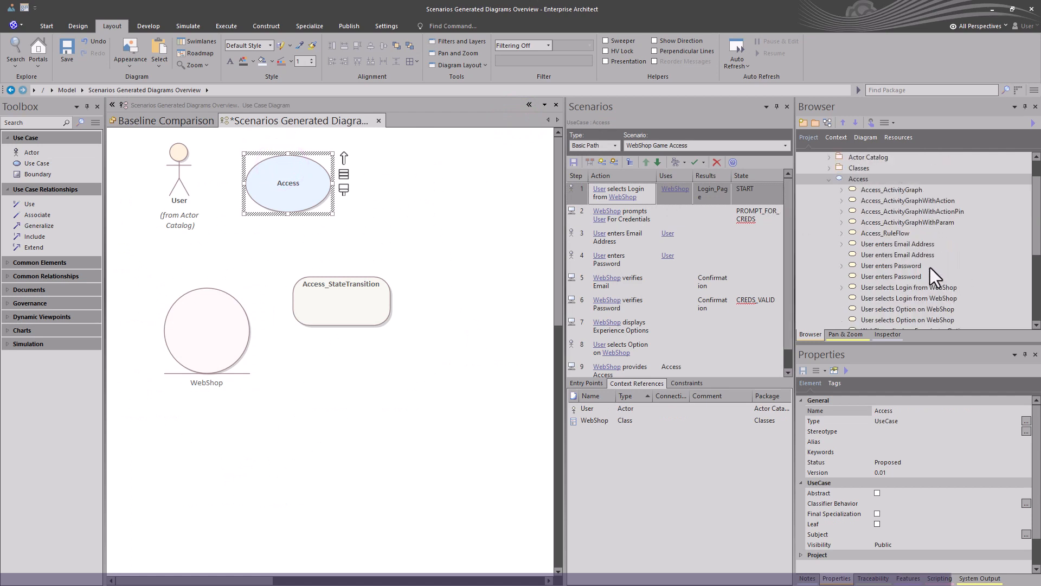
{"action": "scroll", "coordinate": [874, 243], "scroll_direction": "up", "scroll_amount": 1}
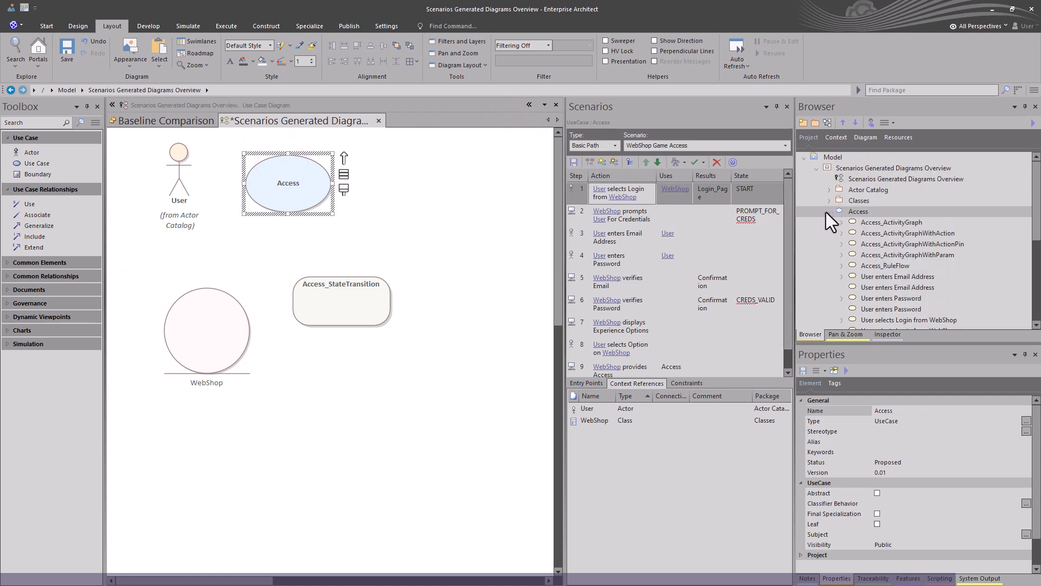
{"action": "left_click", "coordinate": [825, 212]}
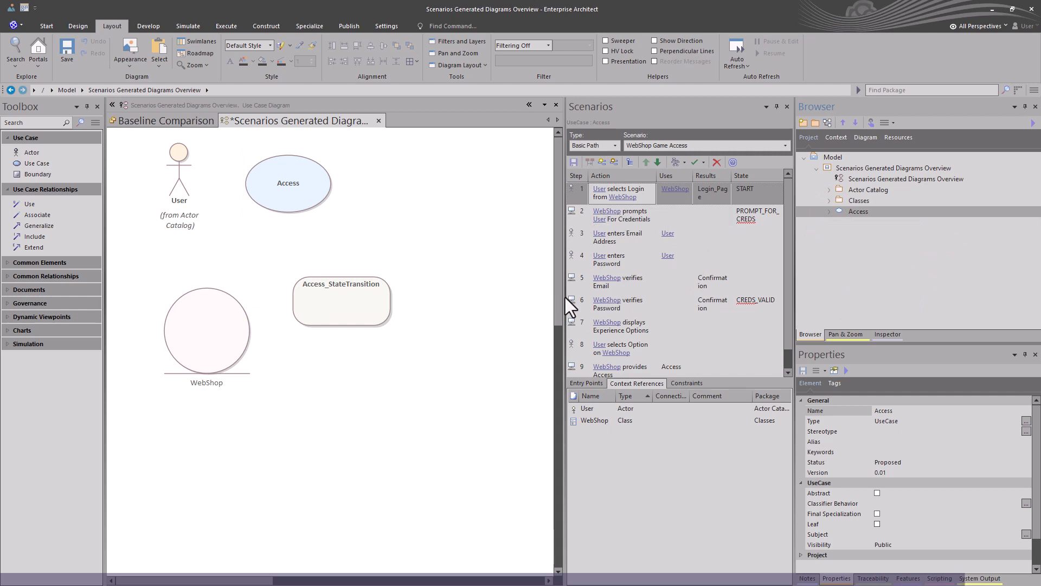
{"action": "left_click_drag", "start_coordinate": [566, 297], "coordinate": [360, 330]}
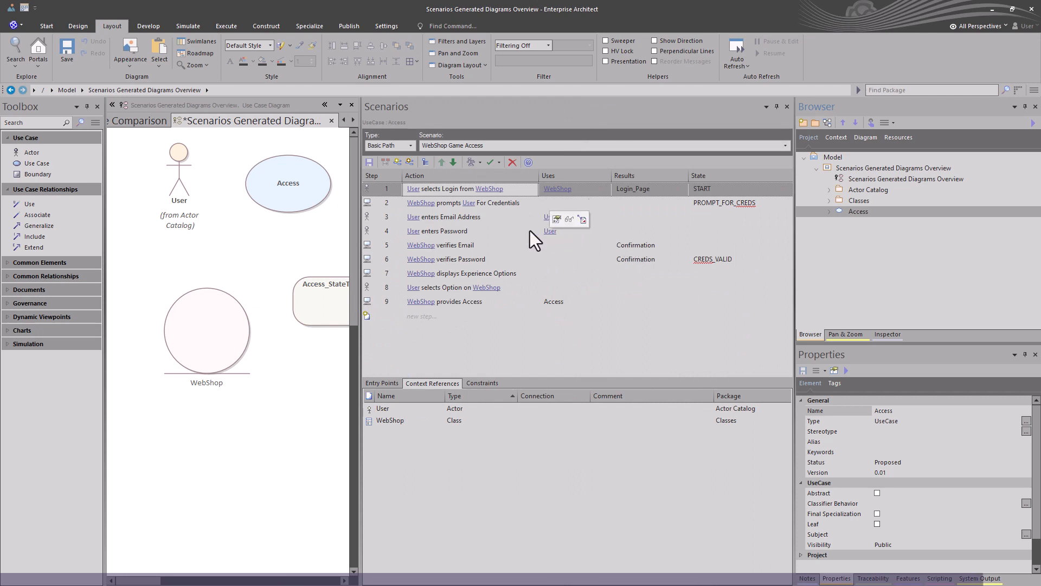
Review the diagram generation options, entry points and context references of the WebShop Game Access scenario.
{"action": "left_click", "coordinate": [472, 162]}
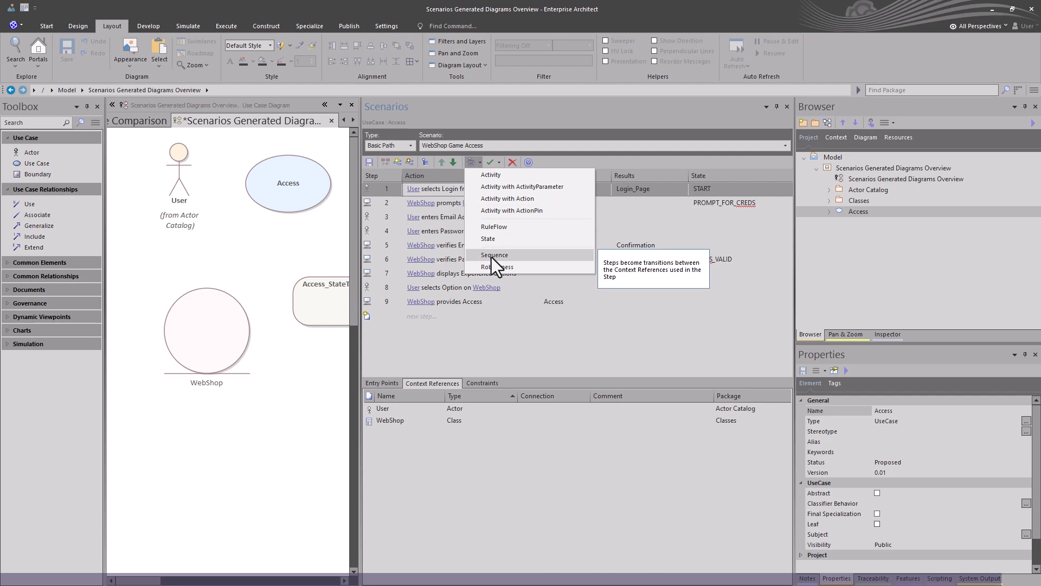
{"action": "left_click", "coordinate": [433, 383]}
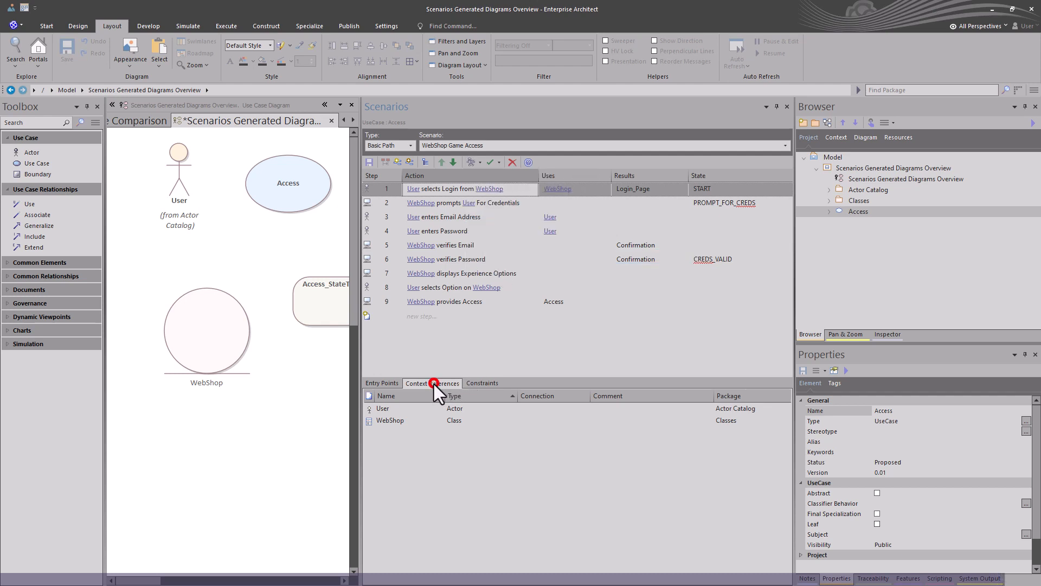
{"action": "left_click", "coordinate": [397, 384]}
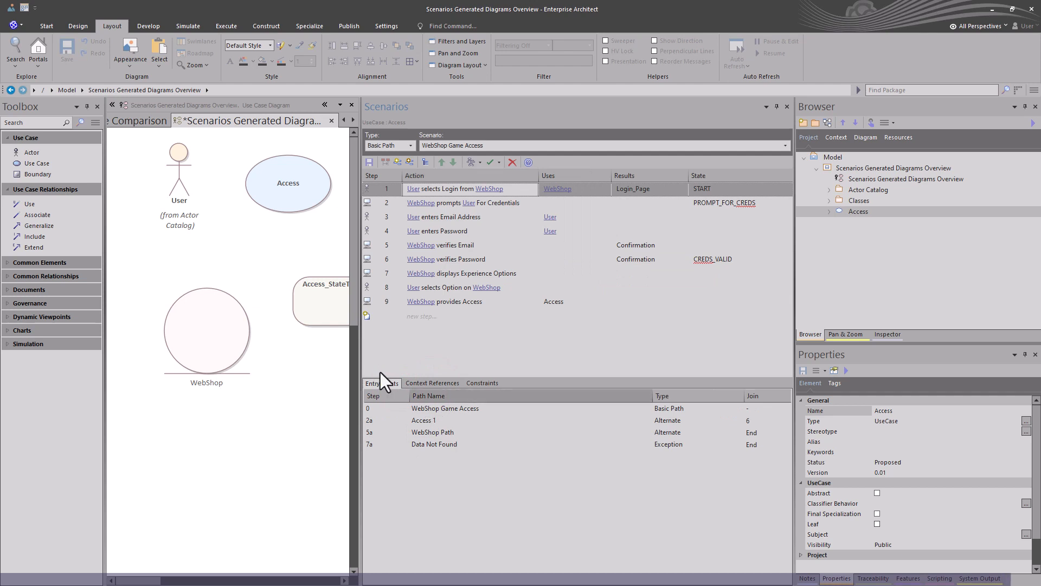
{"action": "left_click", "coordinate": [434, 383]}
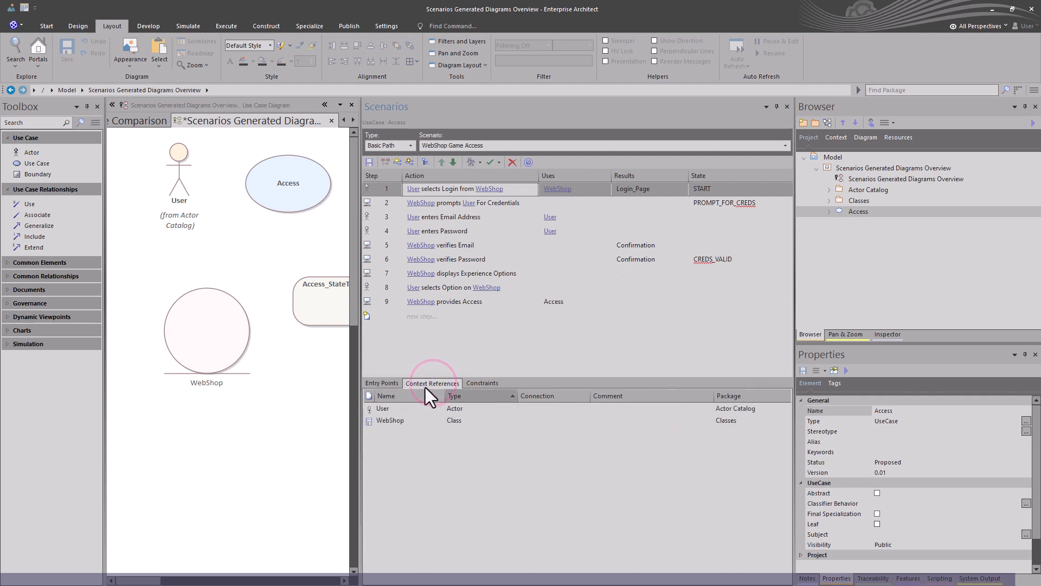